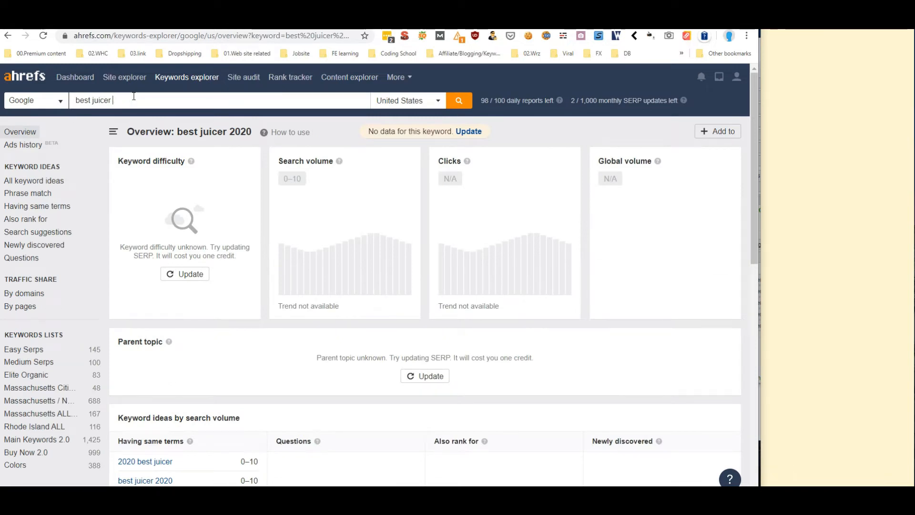
Search Keywords Explorer for 'best juicer' and scroll down to its SERP overview table
key("Return")
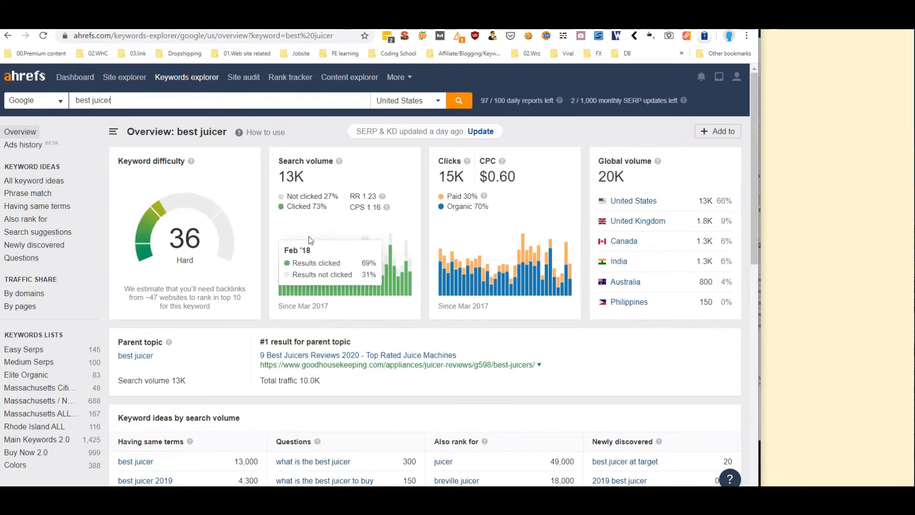
scroll(379, 322, "down", 4)
scroll(379, 322, "down", 4)
scroll(386, 296, "up", 2)
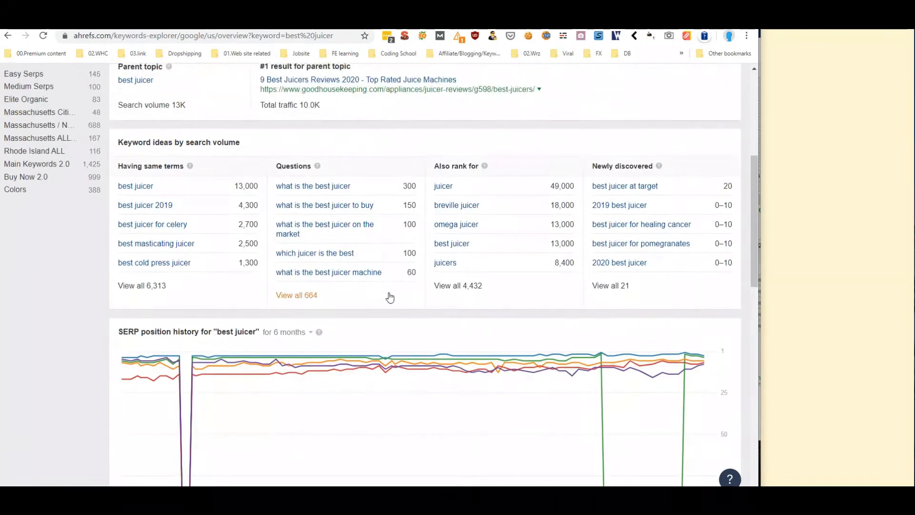
scroll(387, 288, "down", 6)
scroll(387, 287, "down", 5)
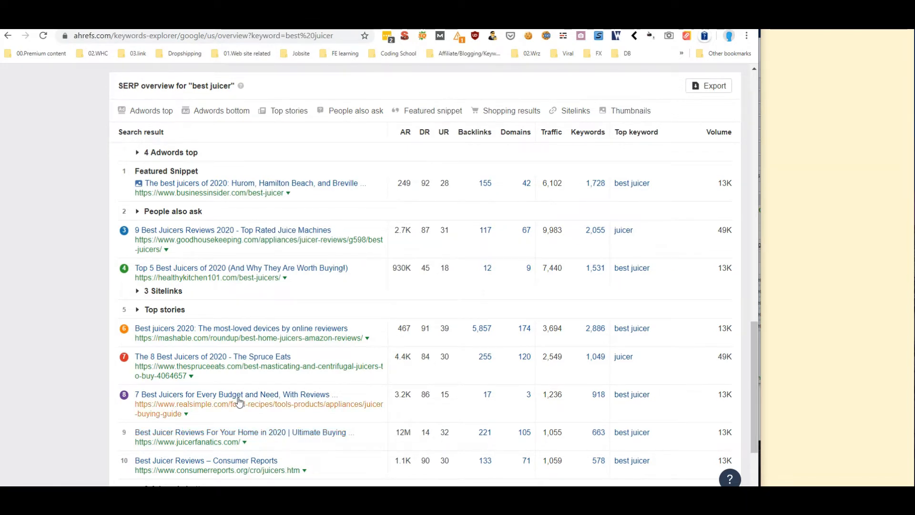
scroll(268, 235, "up", 15)
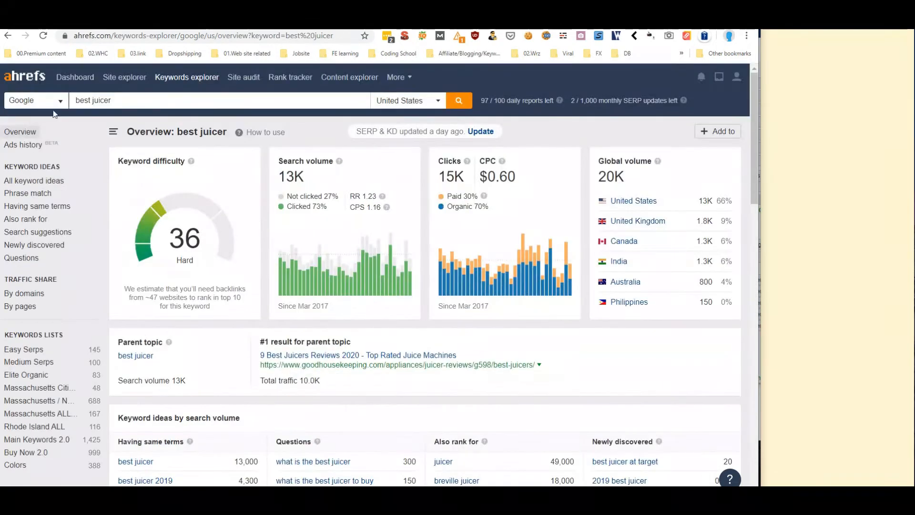
scroll(45, 299, "down", 1)
scroll(46, 303, "up", 1)
scroll(46, 303, "down", 15)
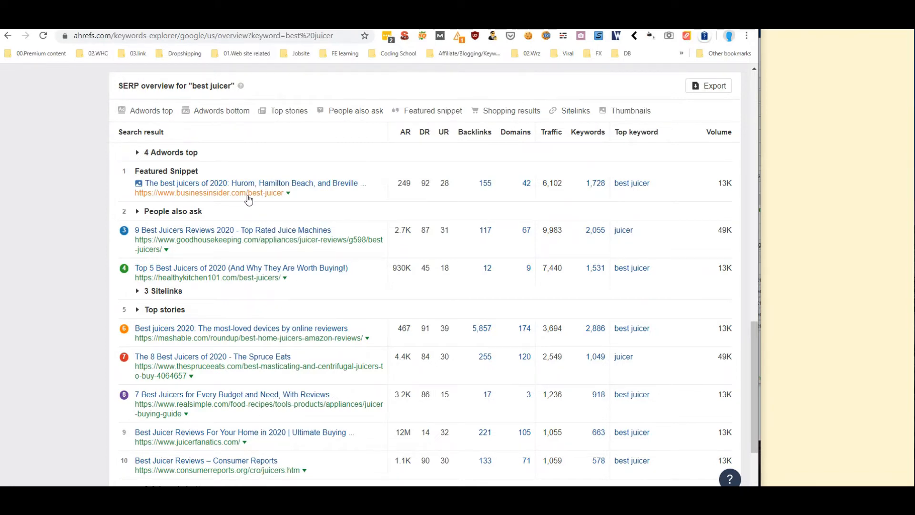
Open the healthykitchen101.com result's Site Explorer overview in a new tab and switch to it
right_click(282, 269)
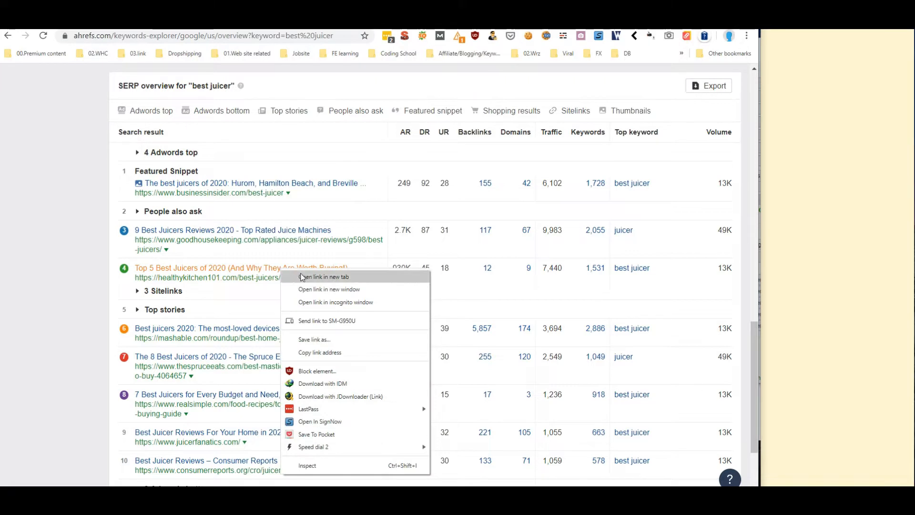
left_click(242, 292)
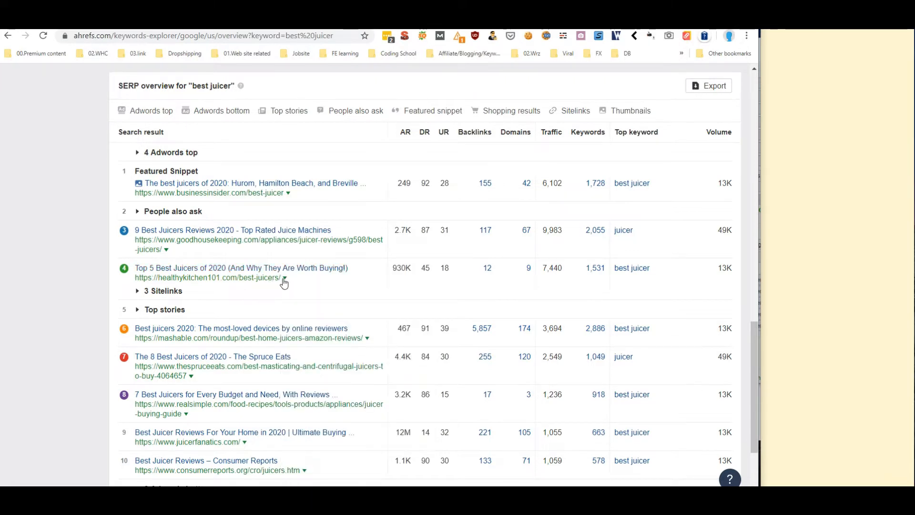
left_click(284, 278)
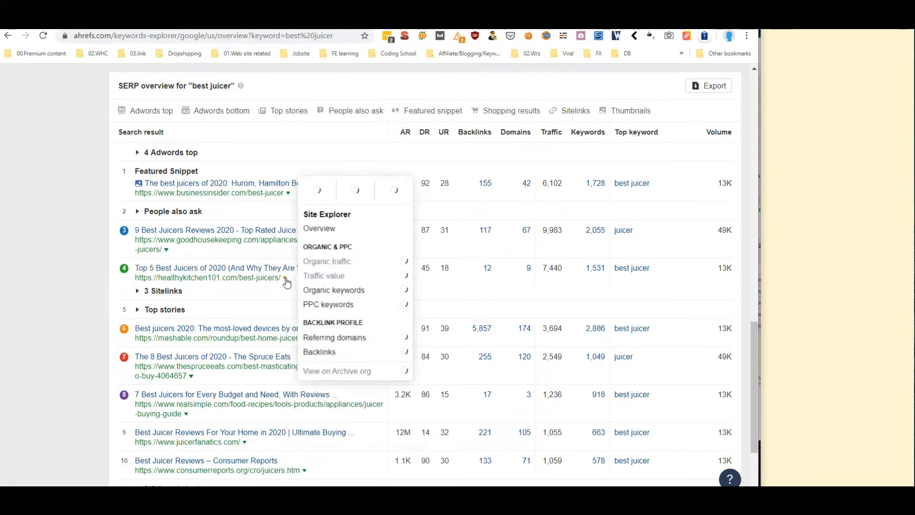
right_click(327, 230)
left_click(344, 239)
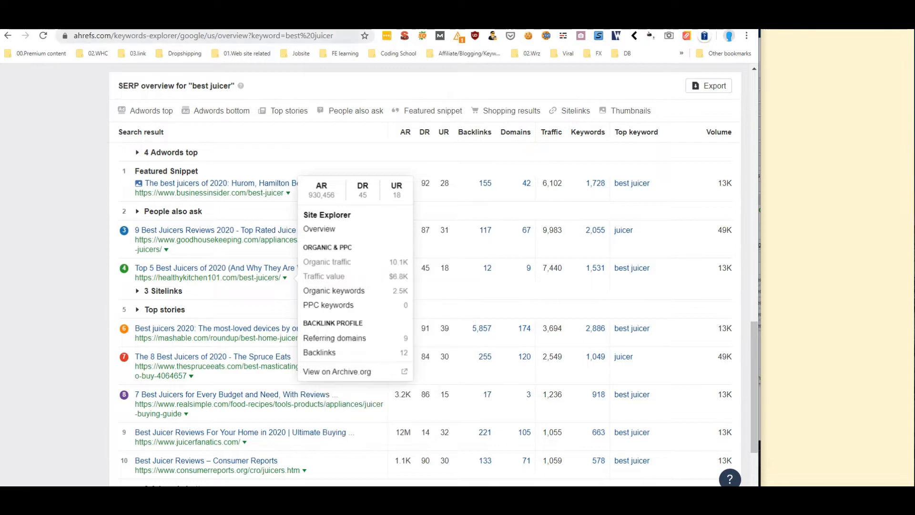
left_click(276, 22)
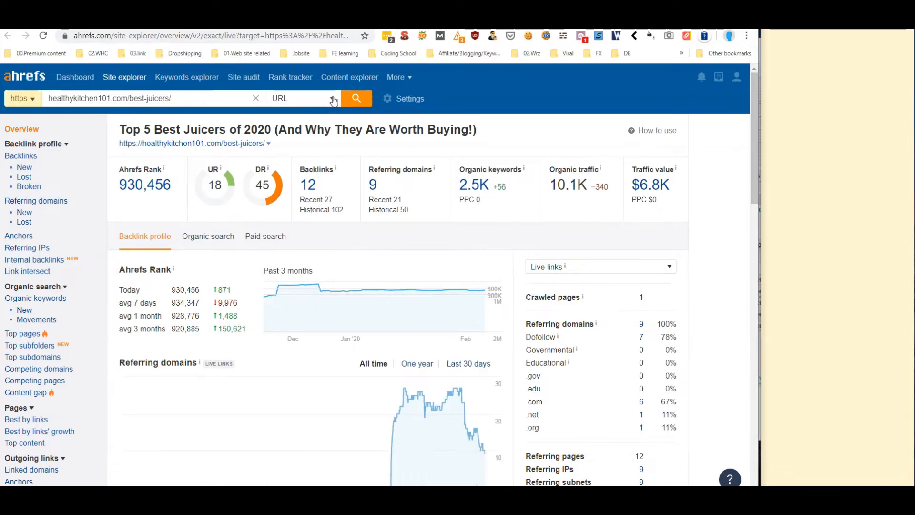
Set the Site Explorer mode to *.domain/* to analyse the whole domain with subdomains
left_click(332, 98)
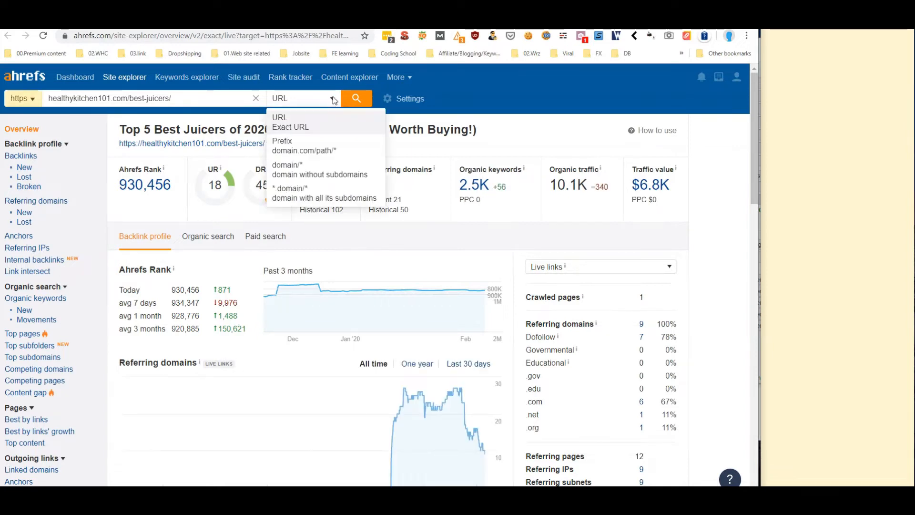
left_click(312, 198)
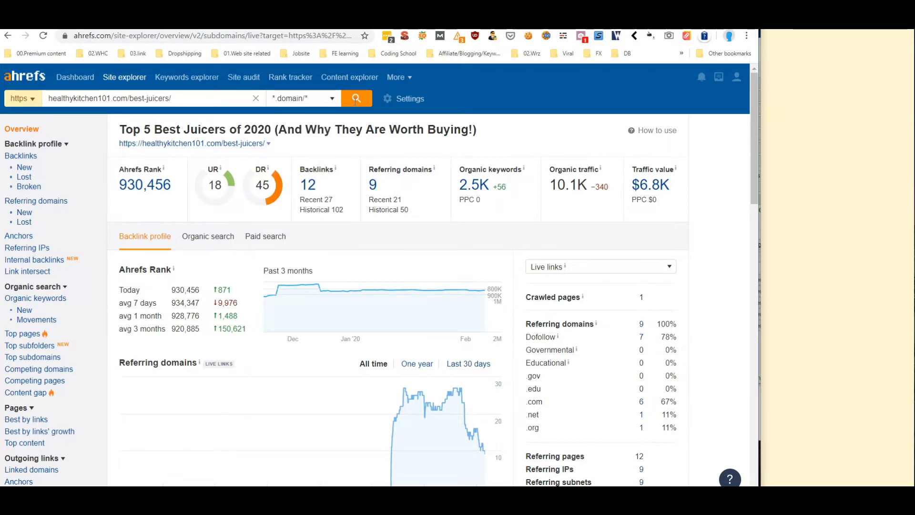
scroll(286, 168, "down", 5)
scroll(94, 230, "up", 5)
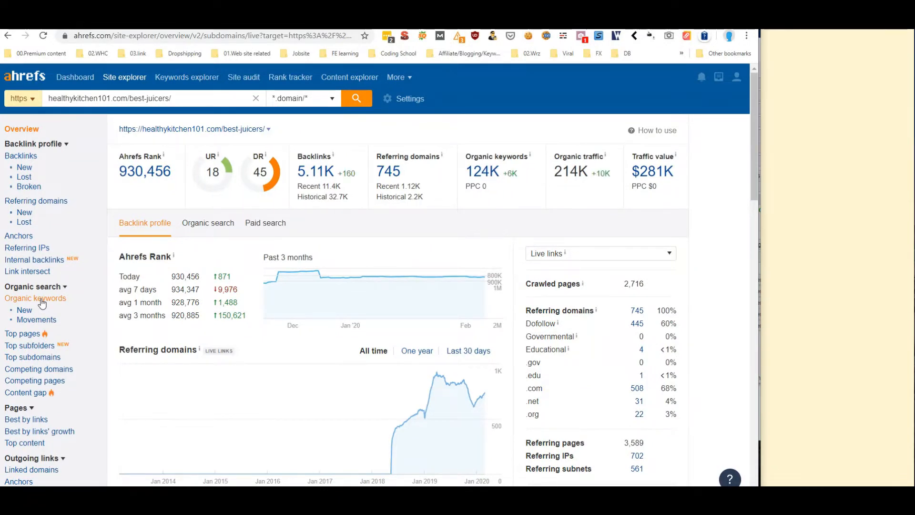
Open the Organic keywords report for healthykitchen101.com and scroll through its keyword table
left_click(42, 302)
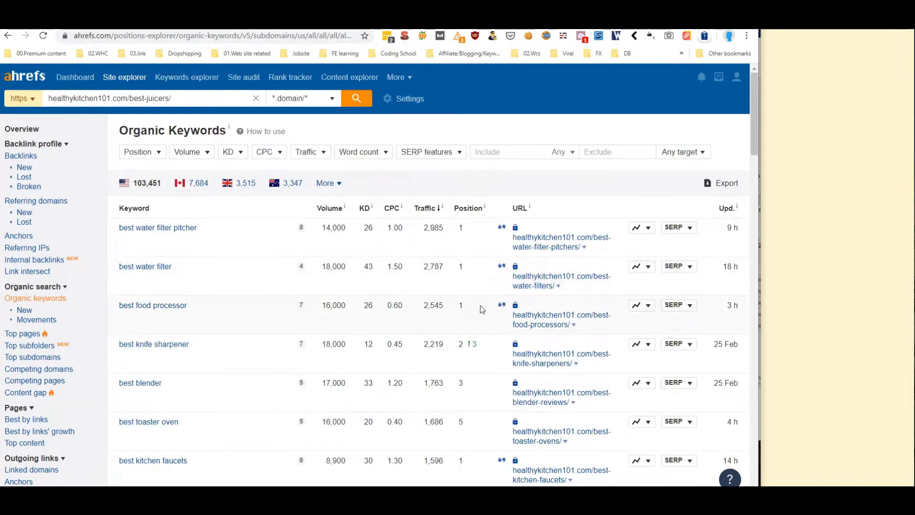
scroll(476, 286, "down", 13)
scroll(472, 279, "up", 8)
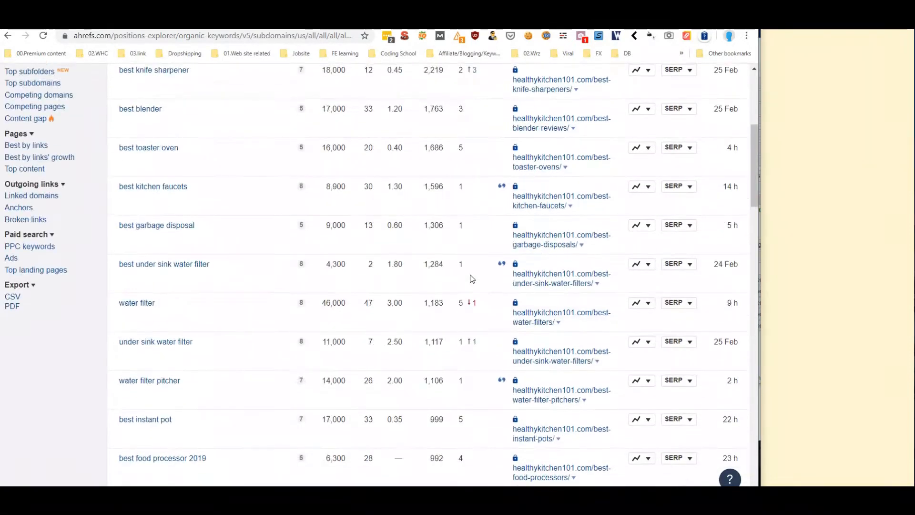
scroll(472, 279, "up", 4)
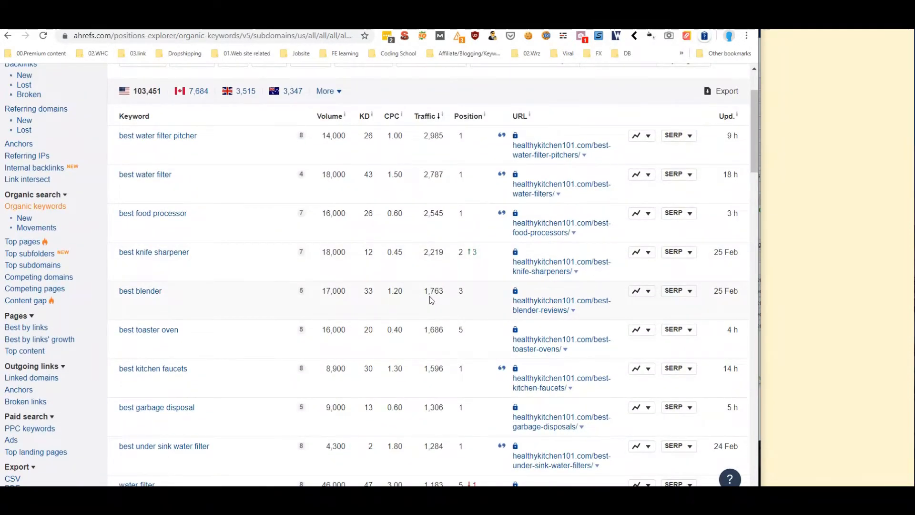
scroll(341, 241, "up", 1)
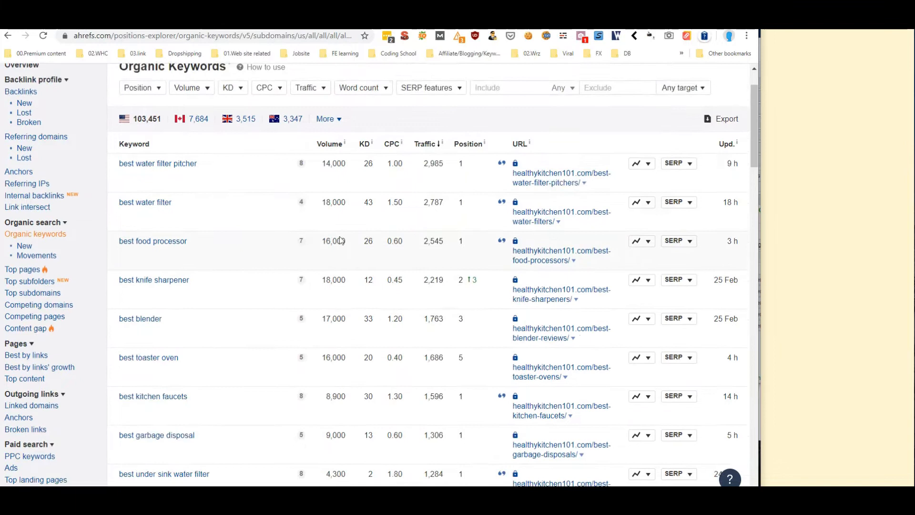
scroll(341, 241, "up", 2)
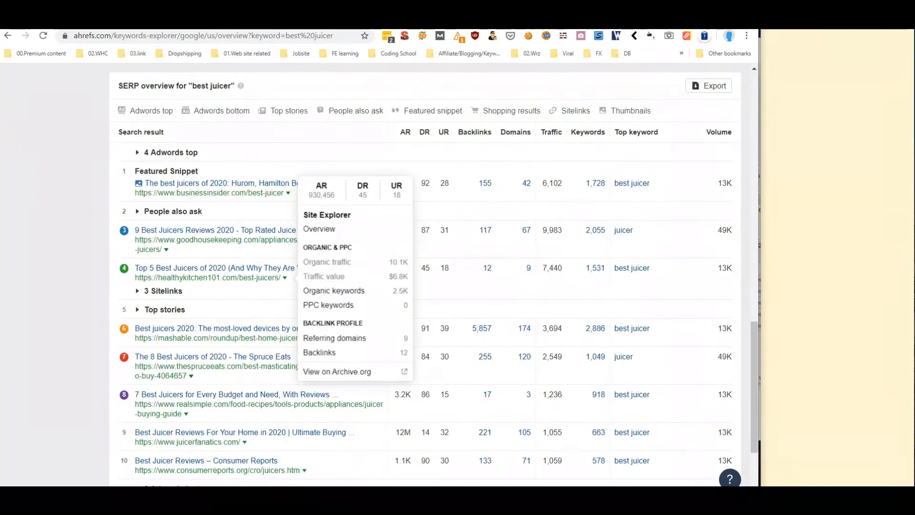
From the best juicer SERP, open the healthykitchen101.com/best-juicers/ overview in a new tab and switch to it
scroll(84, 237, "up", 8)
scroll(84, 238, "up", 6)
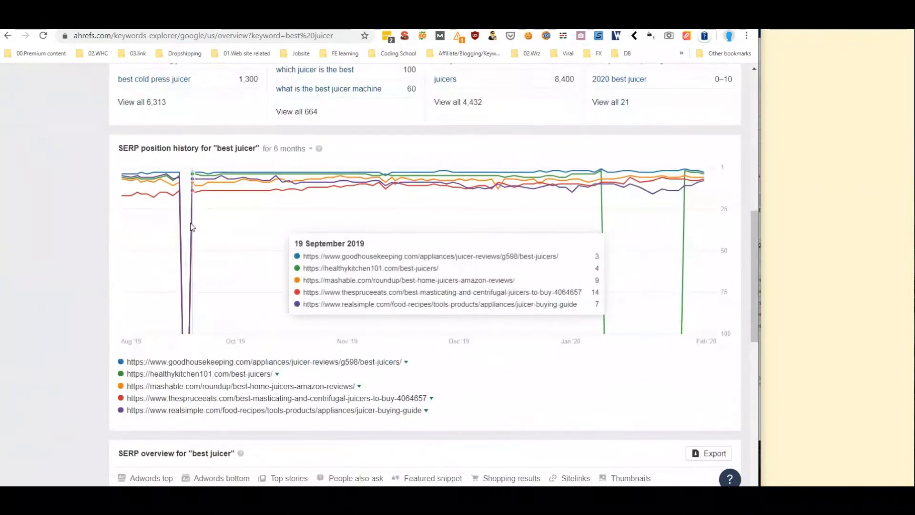
scroll(191, 227, "down", 6)
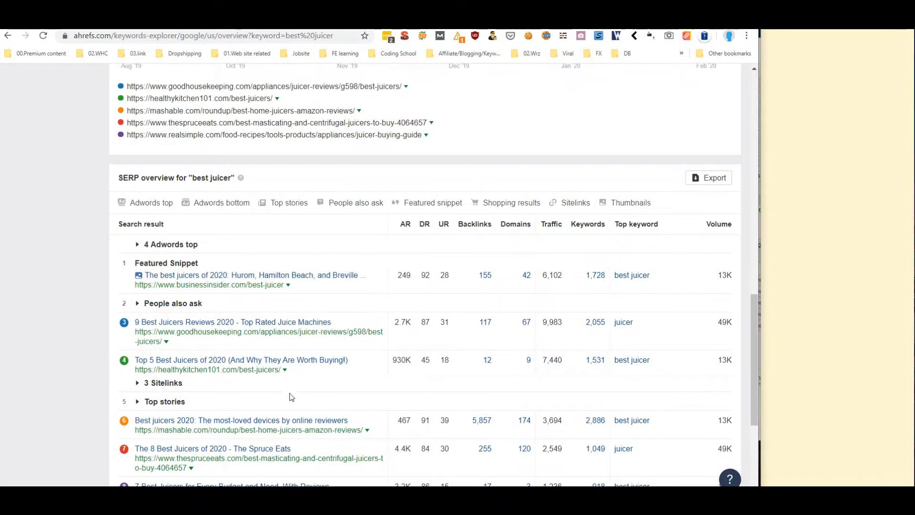
left_click(284, 371)
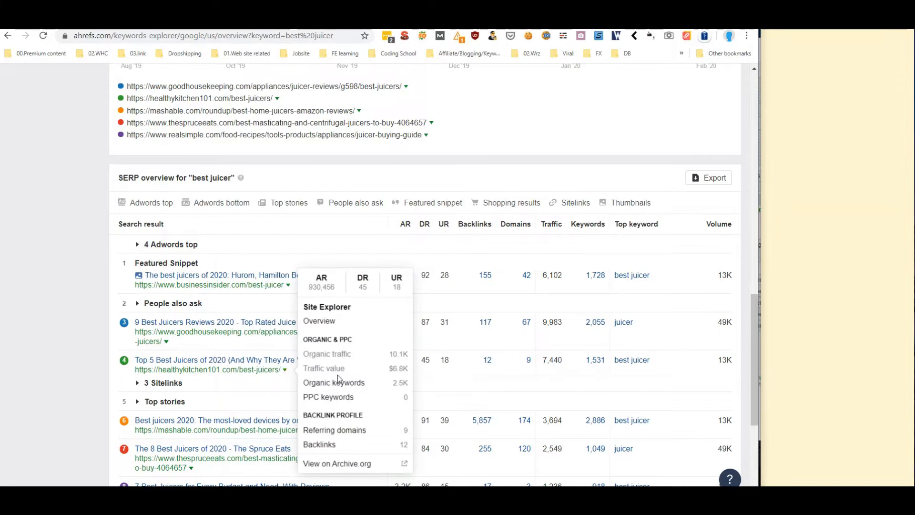
right_click(325, 319)
left_click(338, 126)
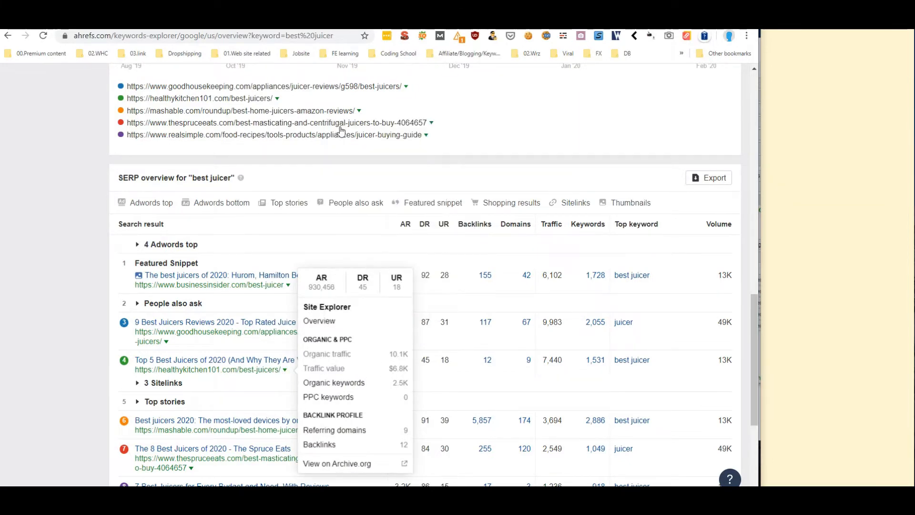
left_click(267, 24)
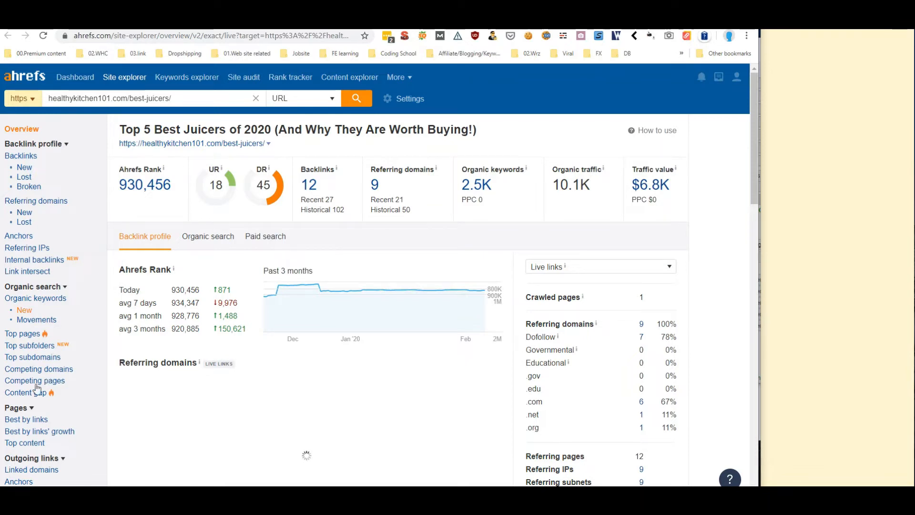
Open the Competing domains report for healthykitchen101.com in *.domain/* mode
left_click(37, 369)
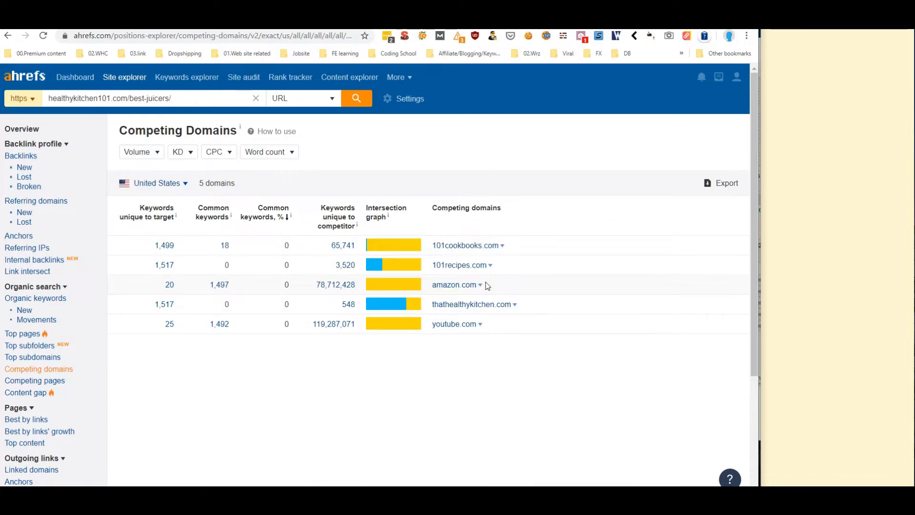
scroll(487, 284, "down", 3)
scroll(470, 286, "up", 3)
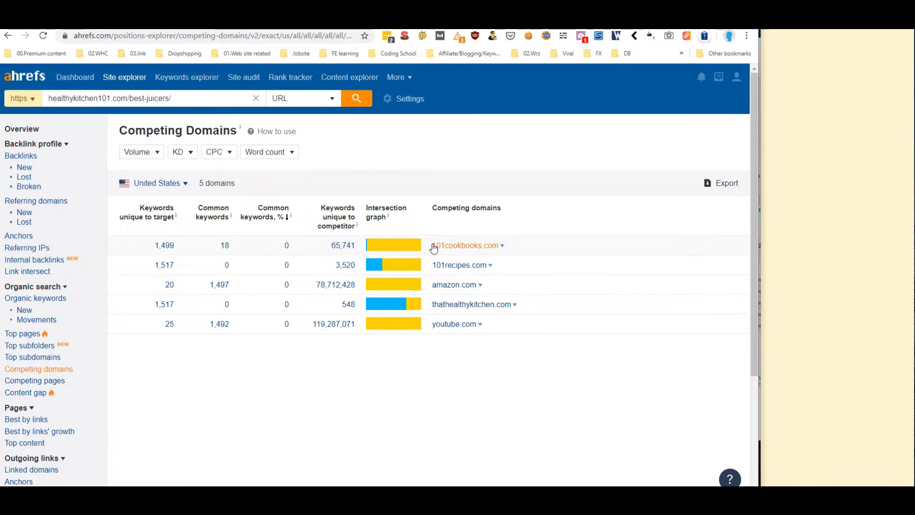
left_click(308, 105)
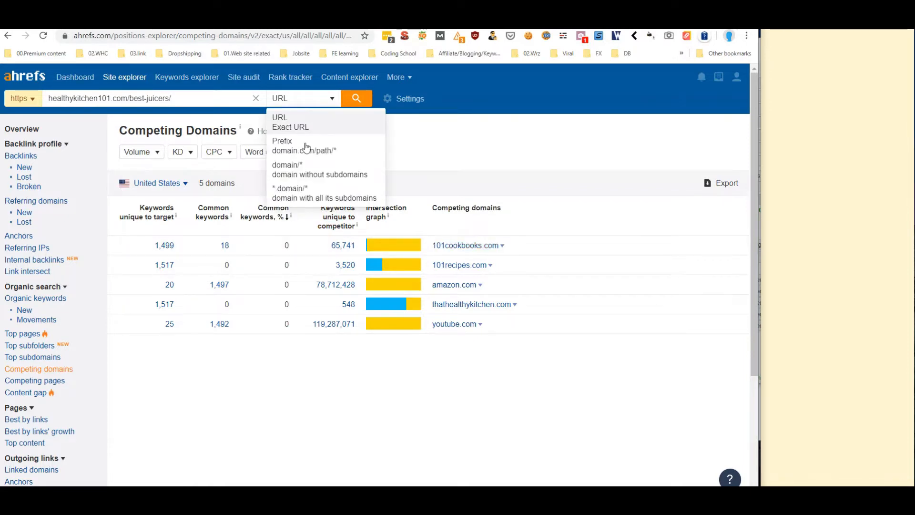
left_click(329, 197)
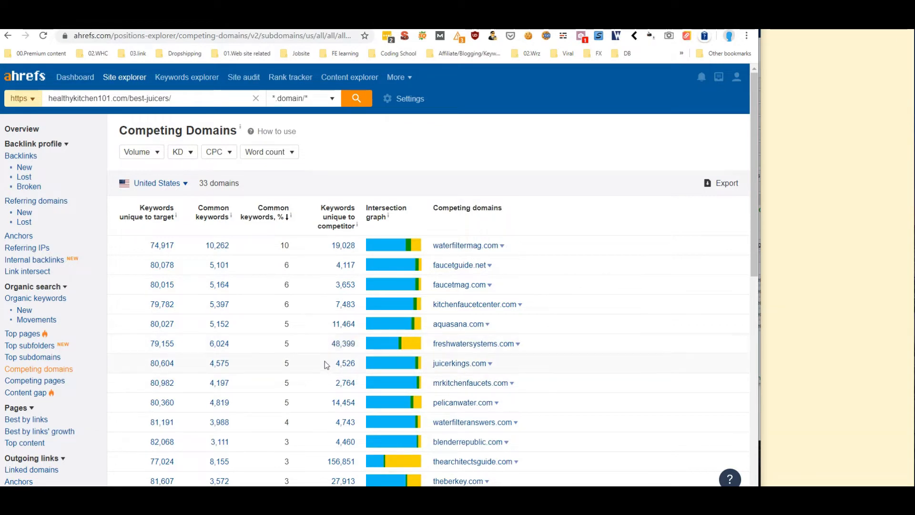
Copy the competitor domain waterfilteranswers.com from the list
scroll(322, 373, "down", 2)
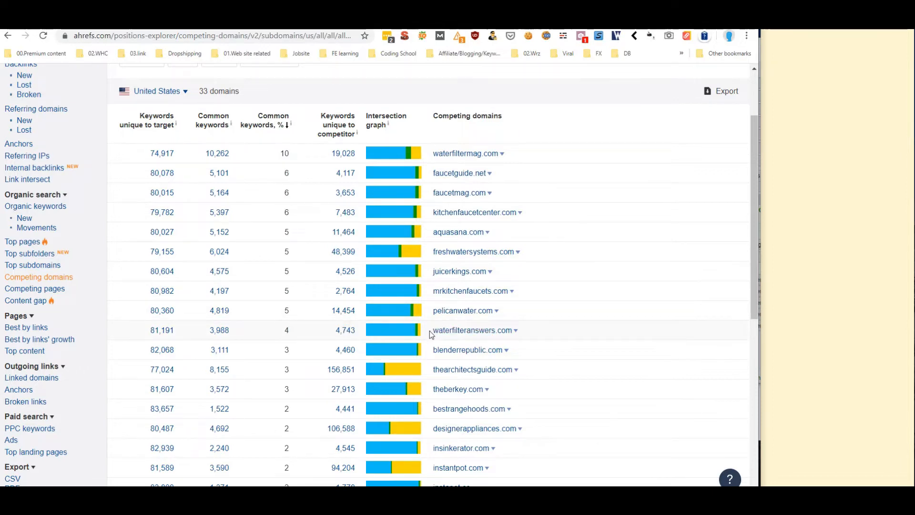
left_click_drag(428, 330, 512, 335)
key("ctrl+c")
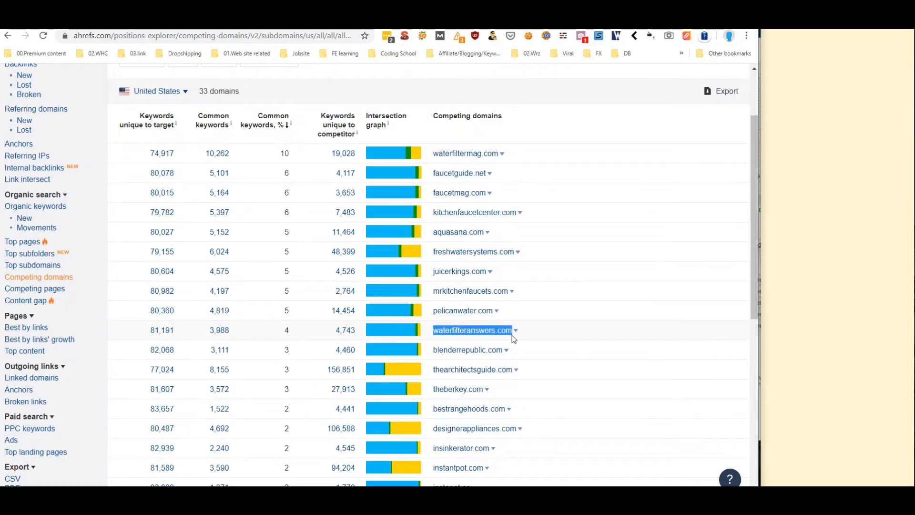
right_click(498, 336)
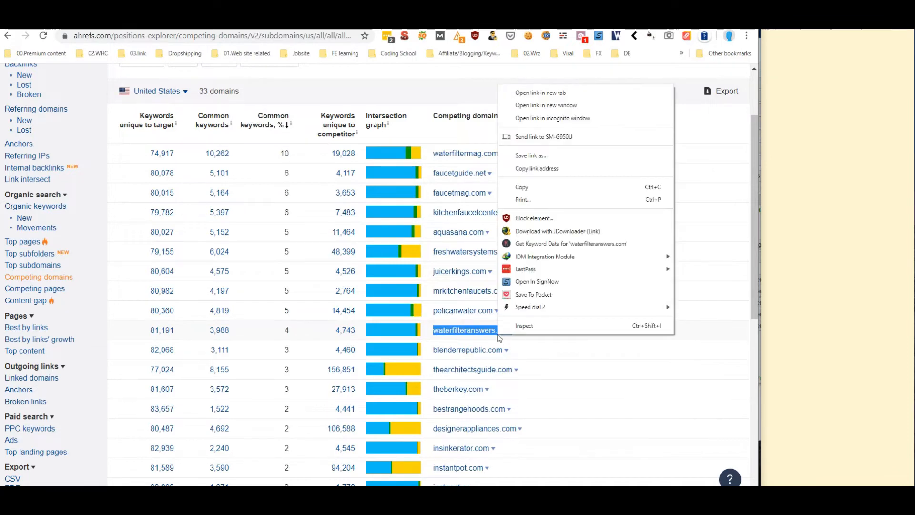
left_click(522, 186)
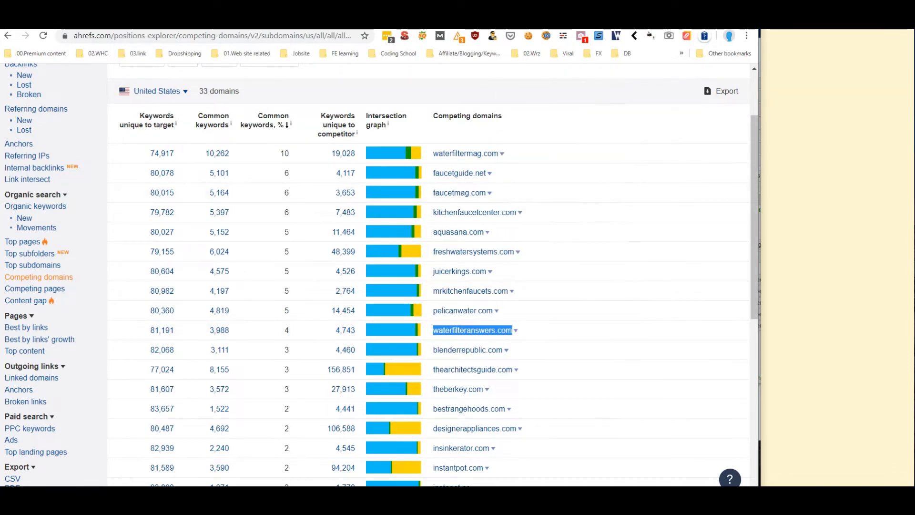
left_click(119, 21)
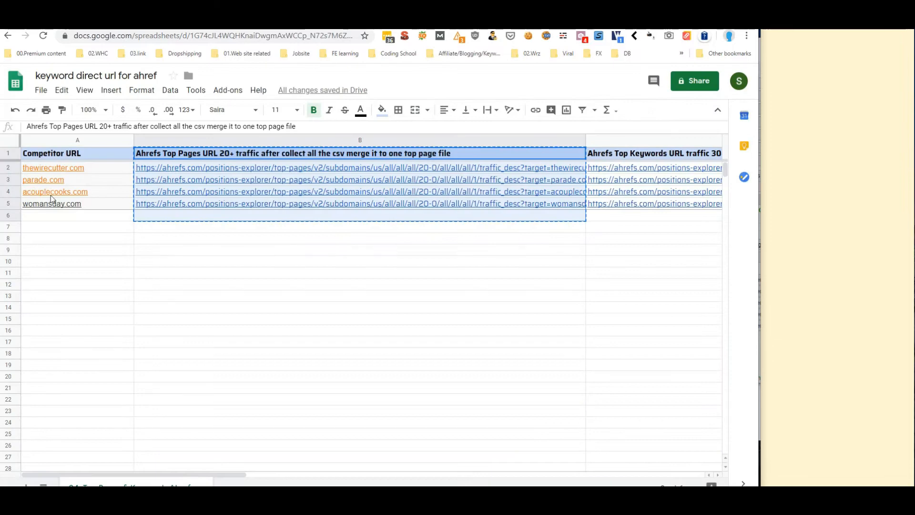
Paste waterfilteranswers.com into cell A2 of the competitor sheet
left_click(113, 169)
right_click(113, 172)
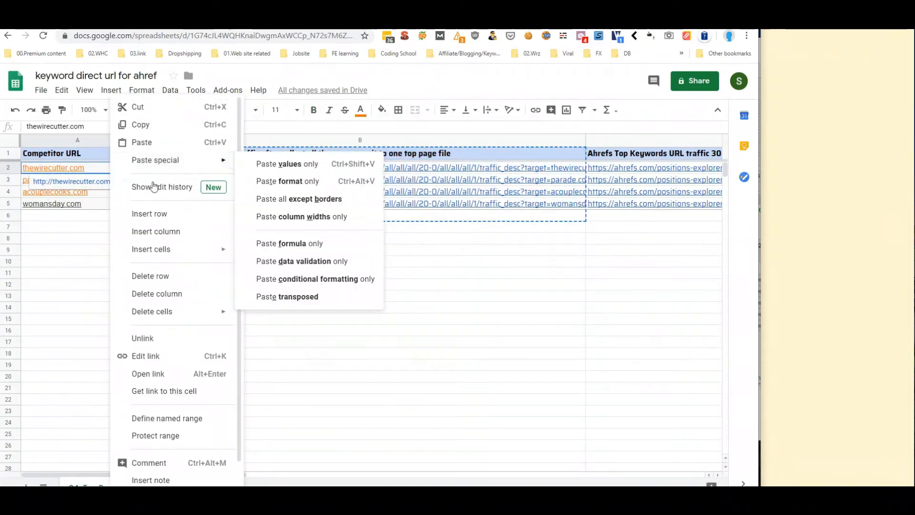
left_click(151, 144)
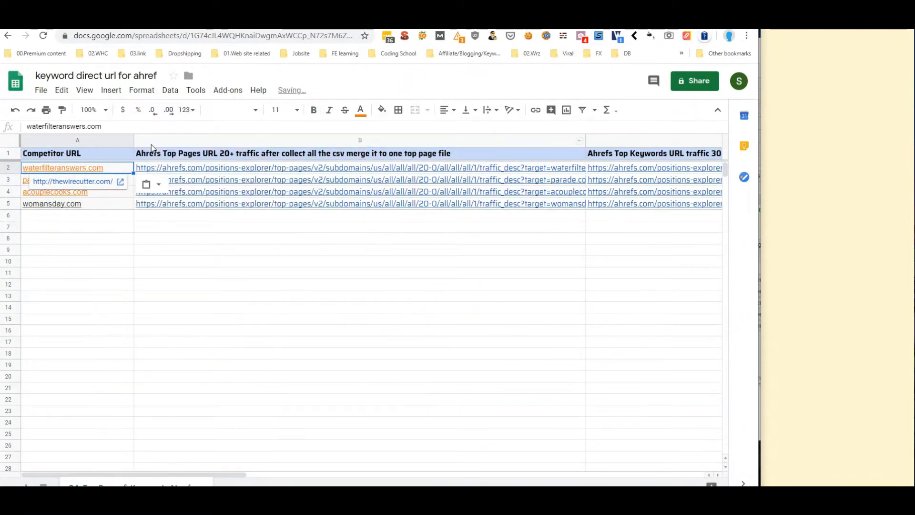
left_click(145, 303)
Copy pelicanwater.com from Ahrefs and paste it into A3, replacing parade.com
left_click(91, 21)
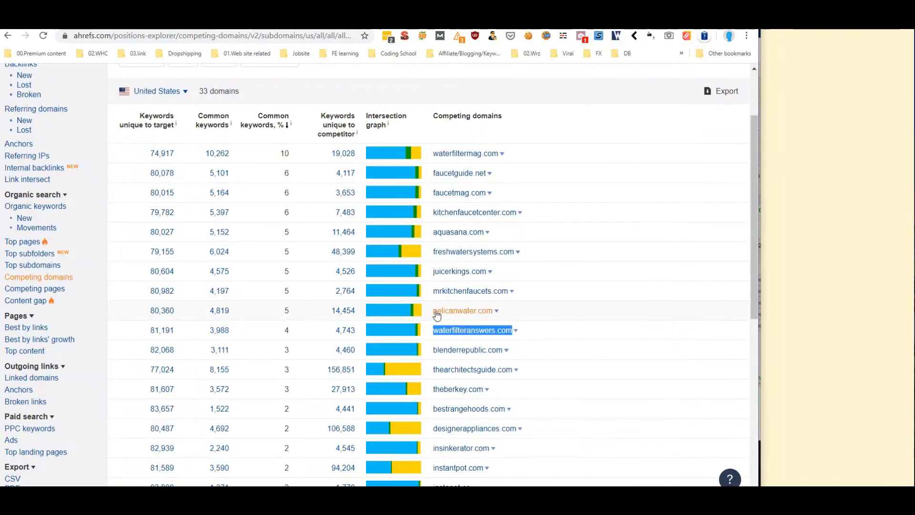
left_click_drag(434, 311, 463, 311)
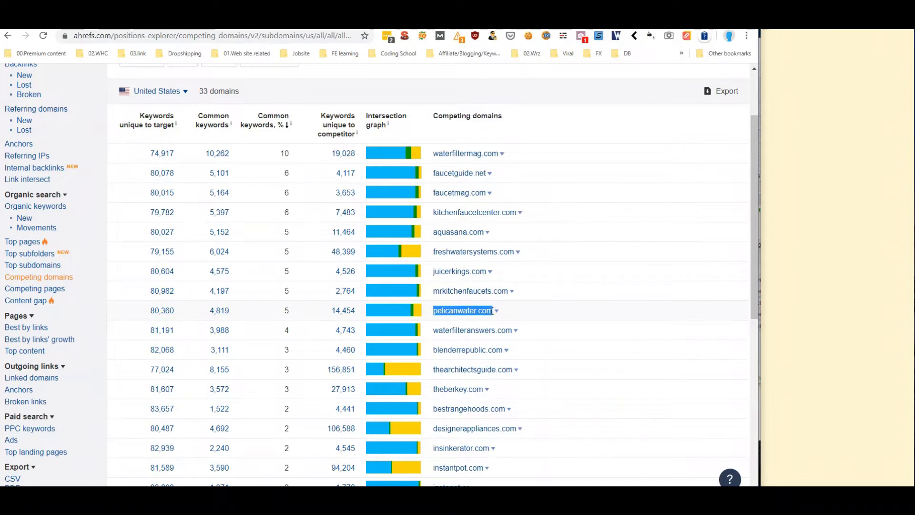
right_click(483, 313)
left_click(504, 166)
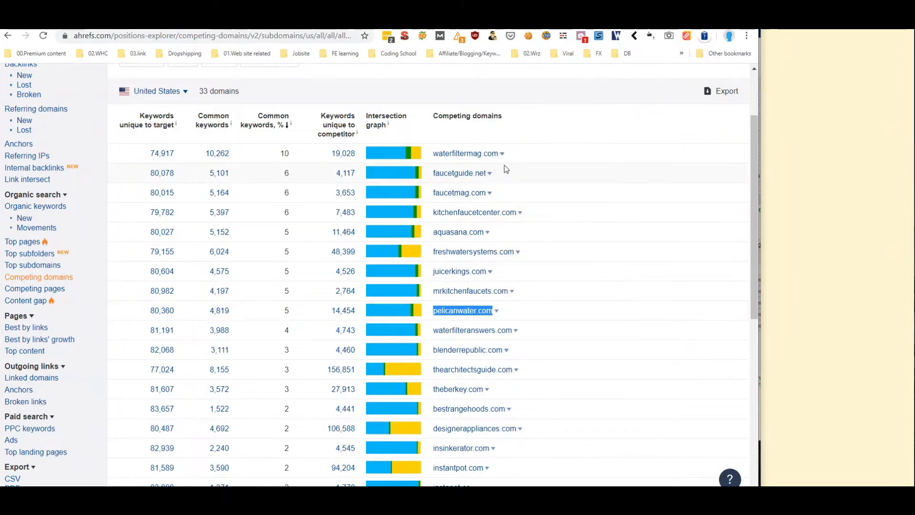
left_click(166, 21)
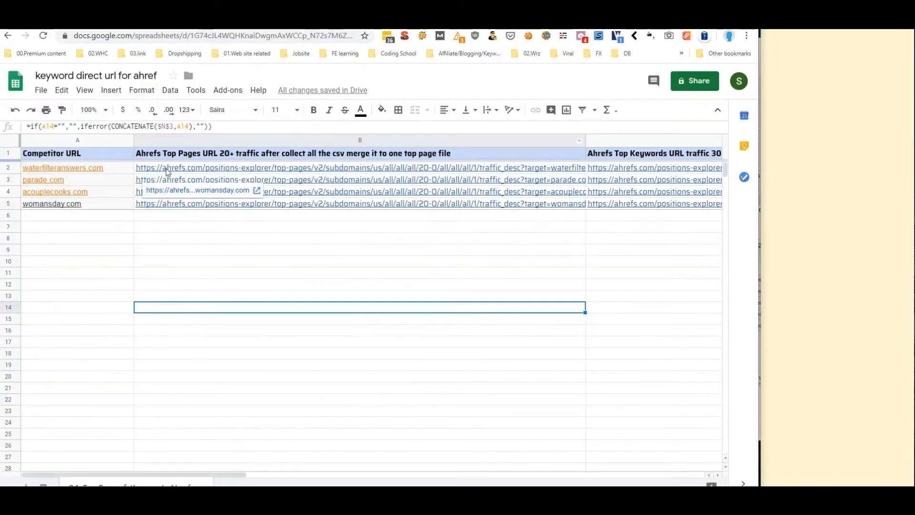
right_click(115, 180)
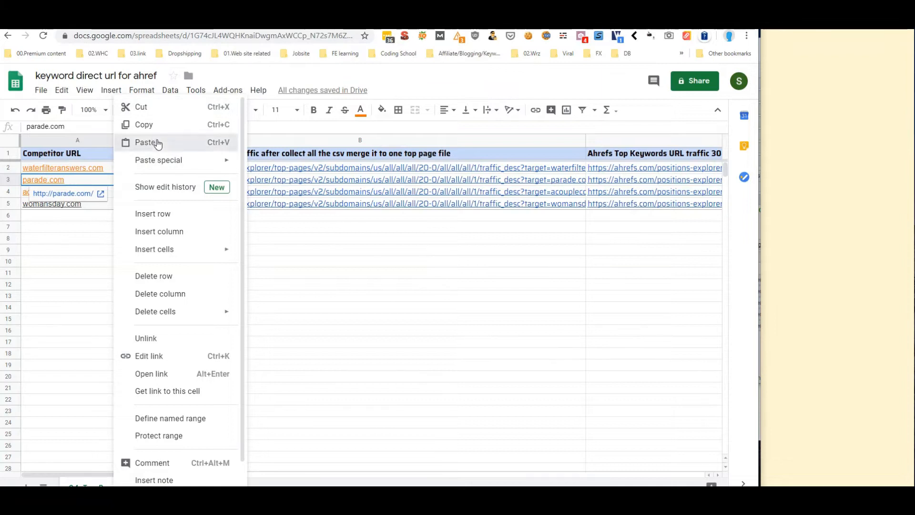
left_click(148, 142)
Copy mrkitchenfaucets.com and paste it into A4, replacing acouplecooks.com
left_click(248, 21)
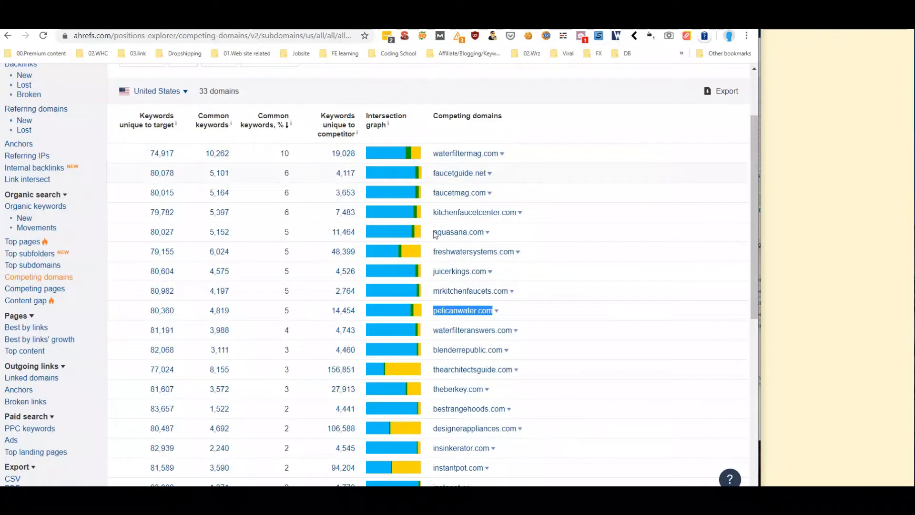
left_click_drag(434, 292, 508, 292)
right_click(499, 290)
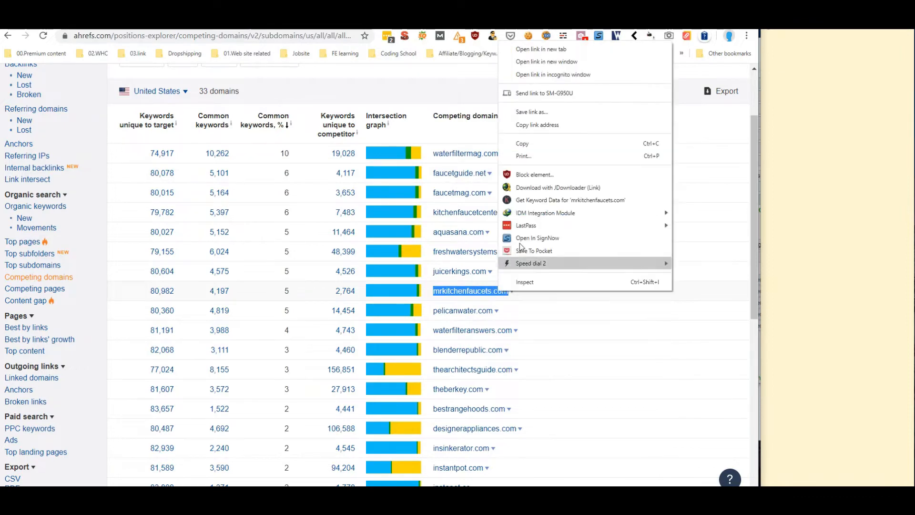
left_click(514, 141)
left_click(338, 22)
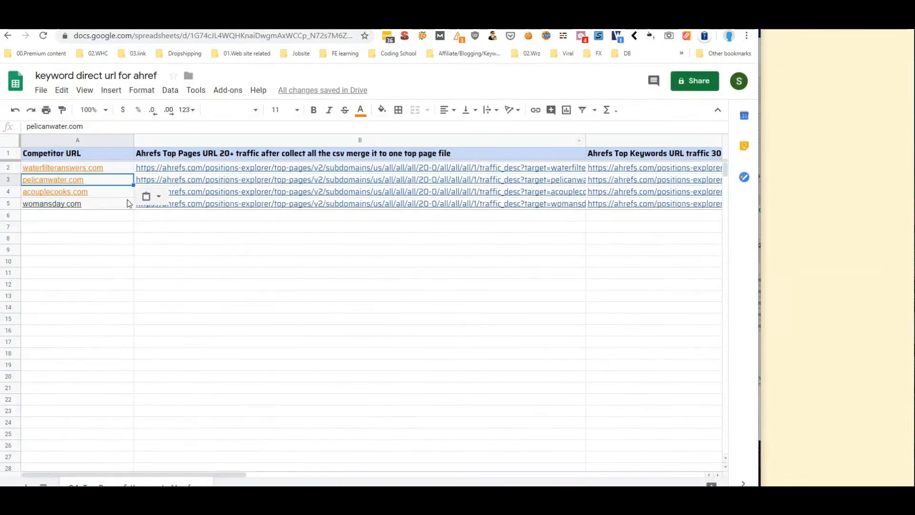
left_click(107, 197)
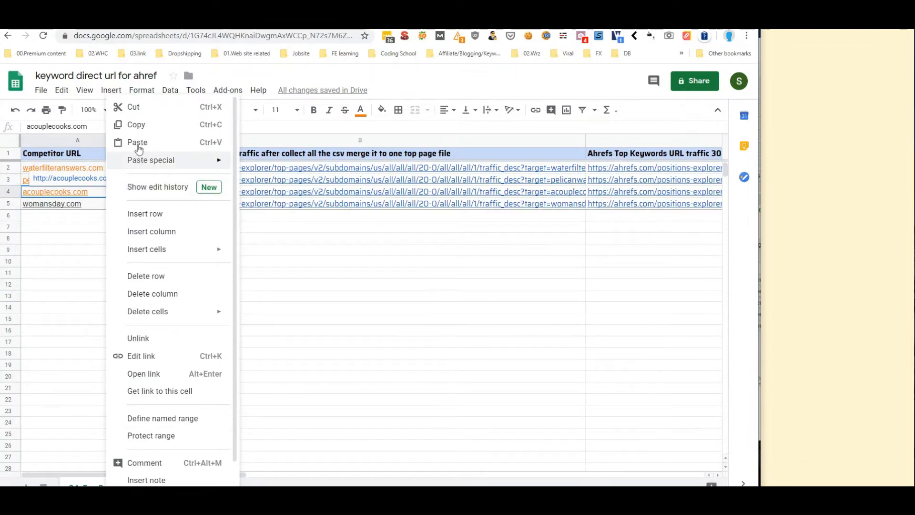
left_click(137, 142)
left_click(120, 296)
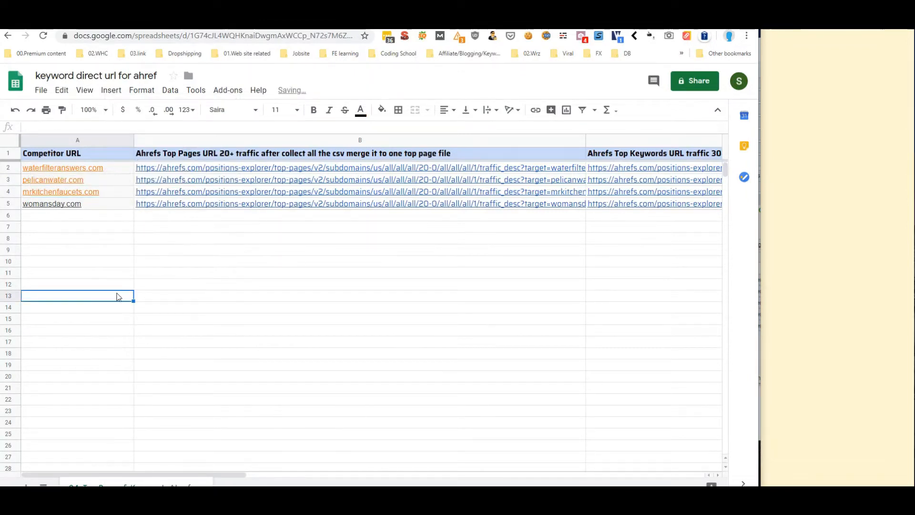
Copy aquasana.com and paste it into A5, replacing womansday.com
left_click(229, 22)
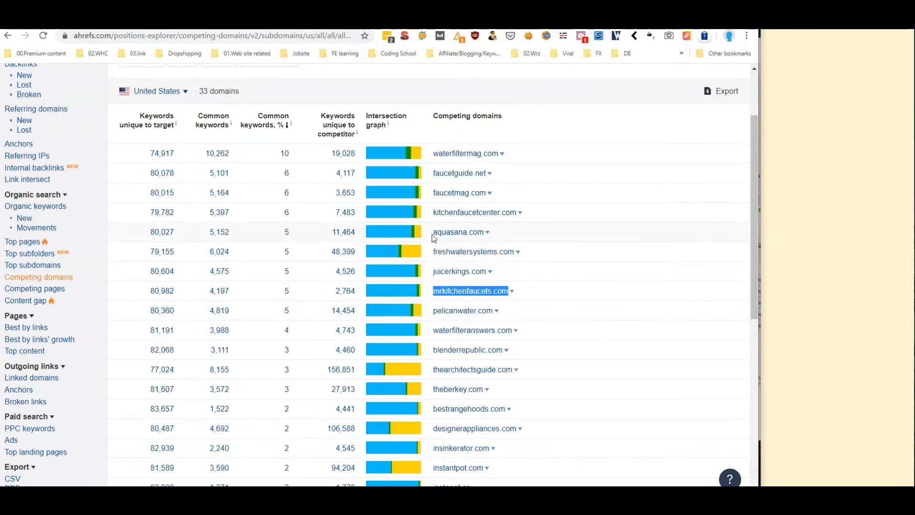
left_click_drag(432, 234, 482, 238)
right_click(479, 240)
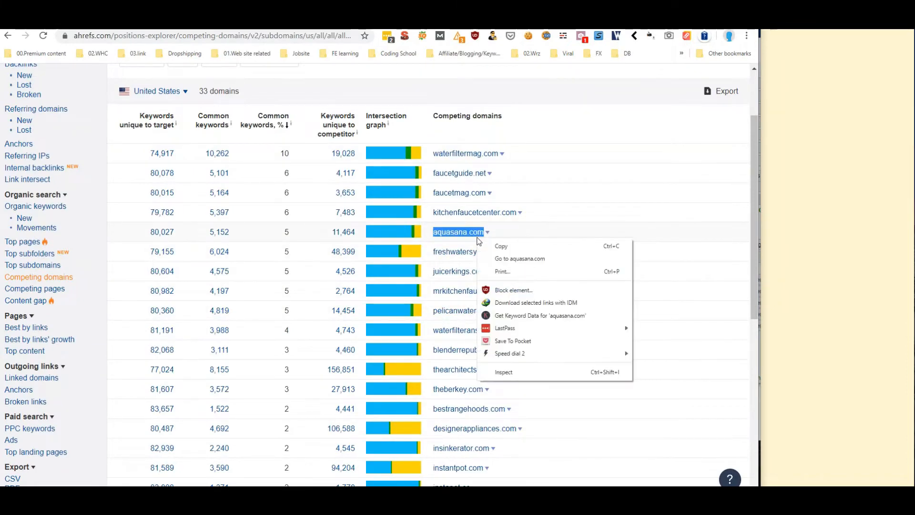
left_click(501, 246)
left_click(228, 22)
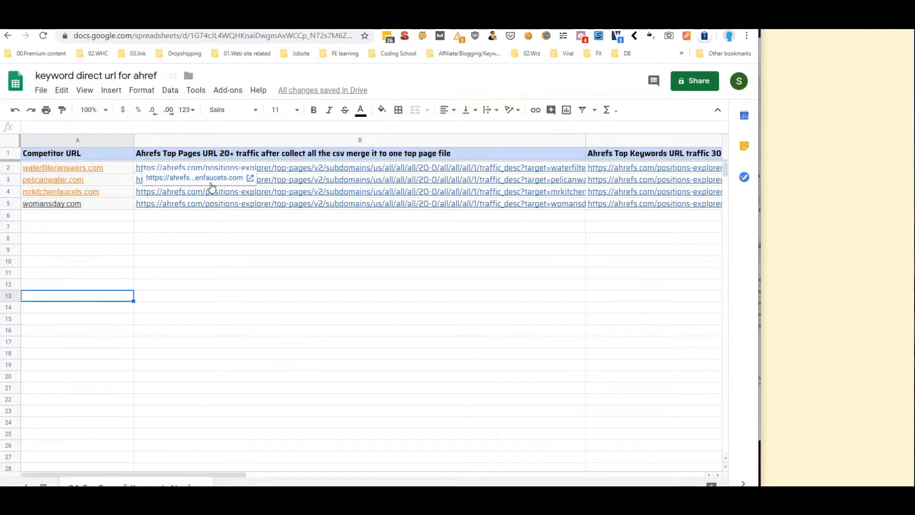
right_click(114, 206)
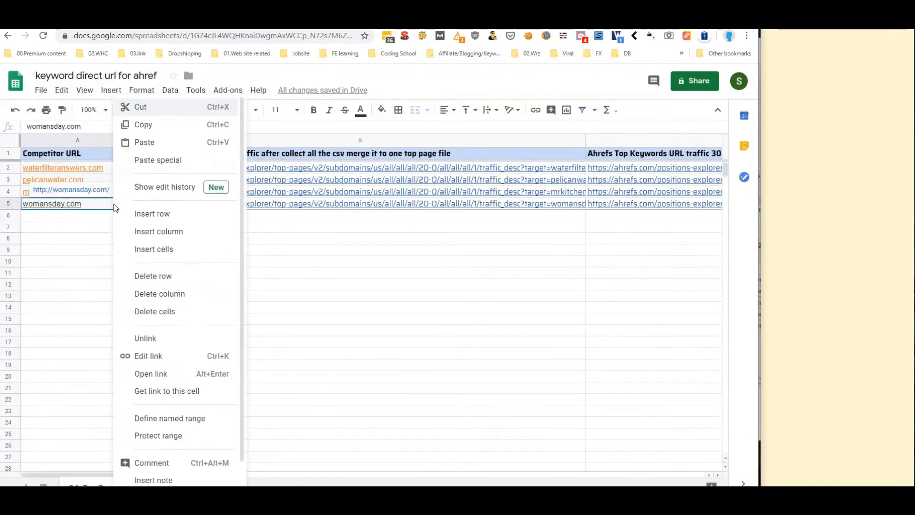
left_click(152, 143)
left_click(63, 270)
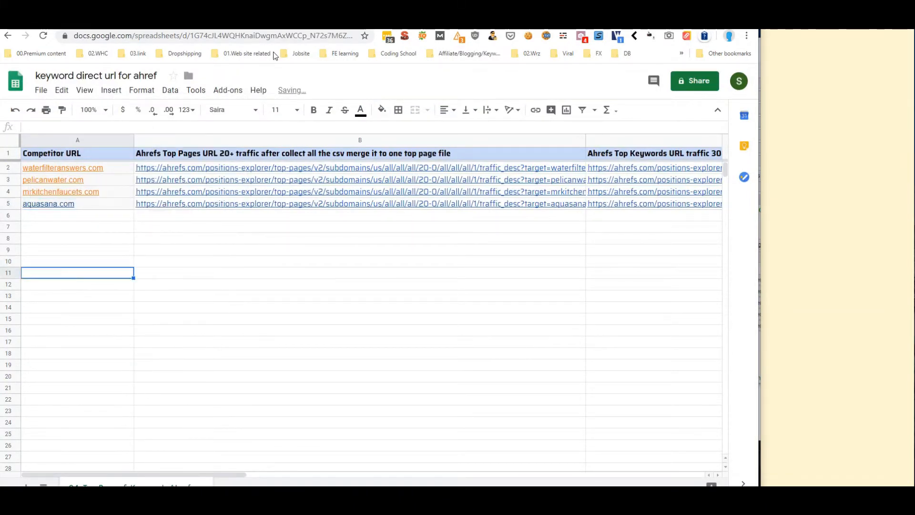
Copy faucetguide.net and paste it into A5 in place of aquasana.com
left_click(286, 27)
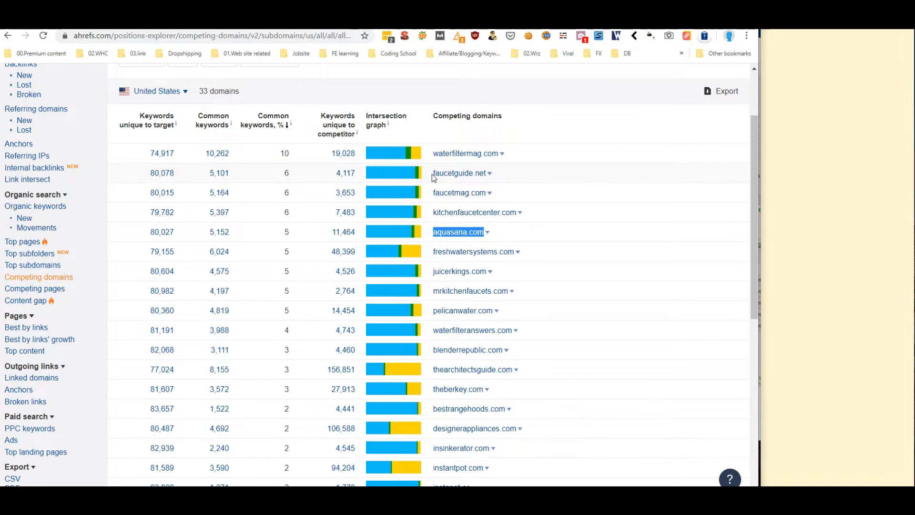
left_click_drag(433, 174, 487, 175)
left_click(486, 175)
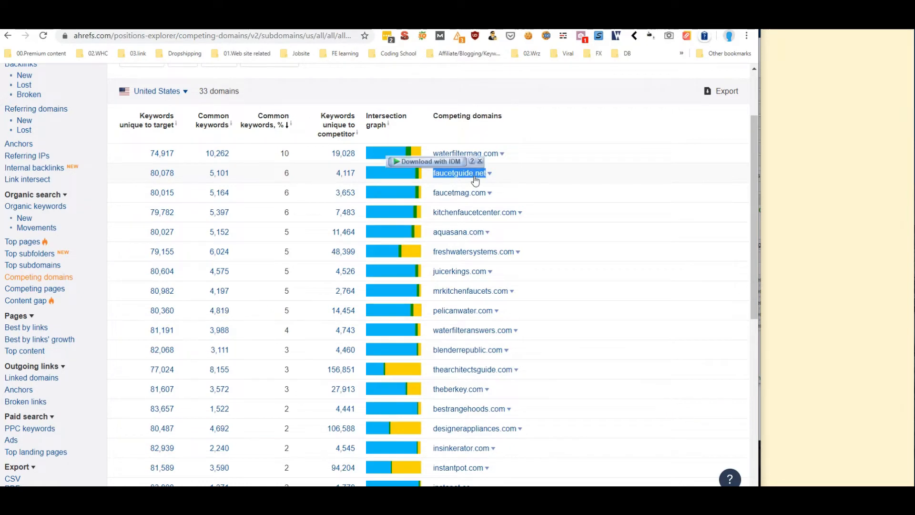
right_click(476, 180)
left_click(518, 276)
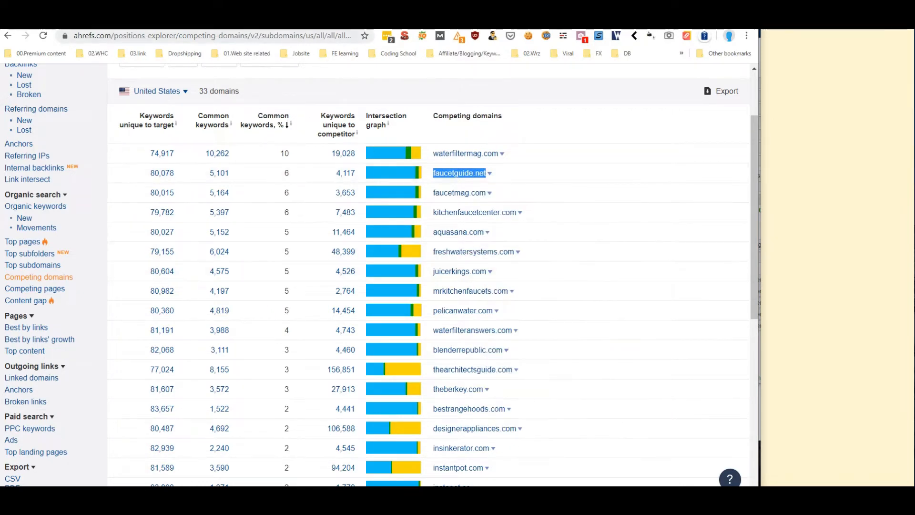
key("ctrl+Tab")
key("ctrl+shift+Tab")
key("ctrl+shift+Tab")
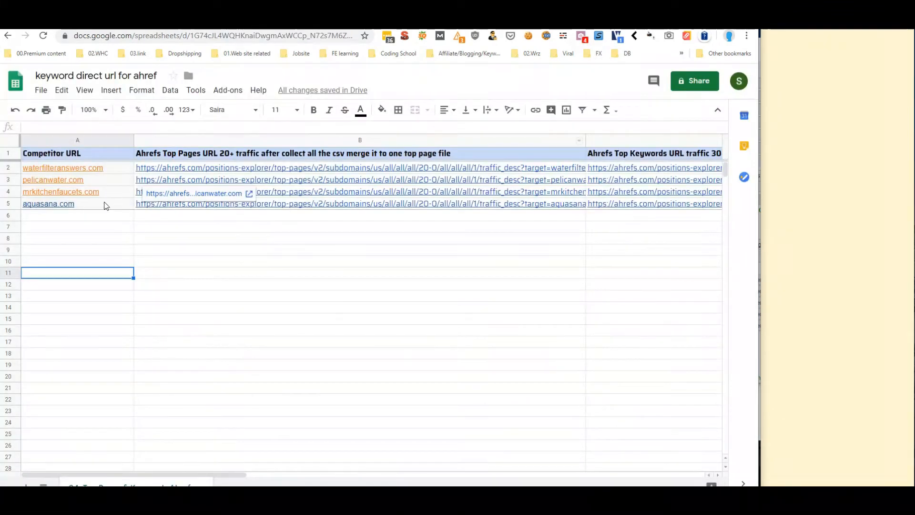
right_click(98, 208)
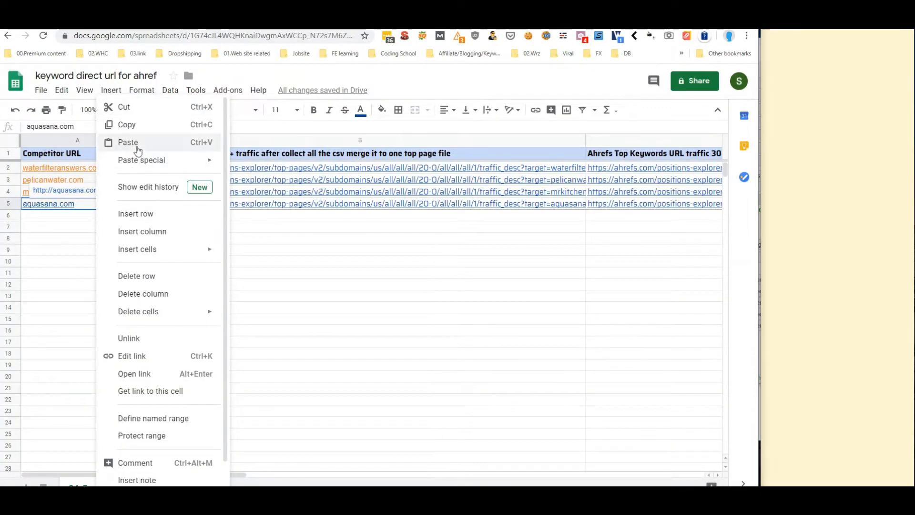
left_click(121, 132)
left_click(85, 217)
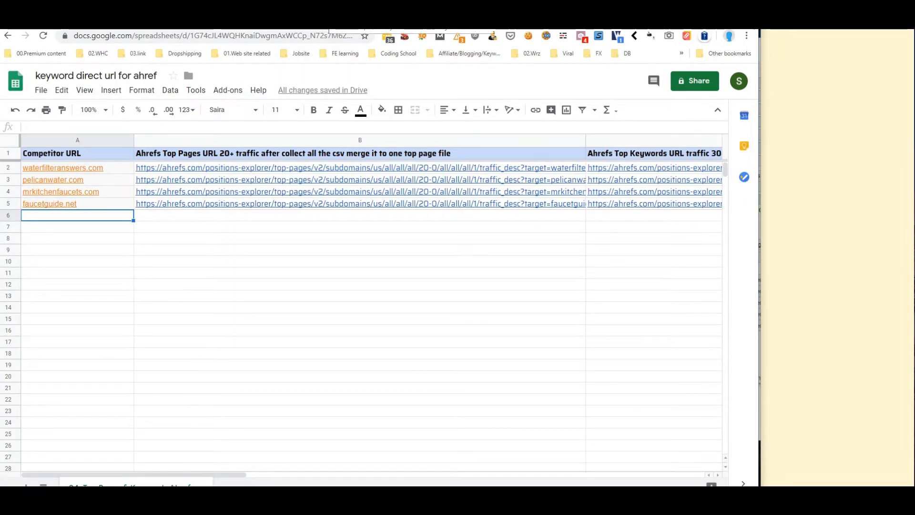
Switch between the spreadsheet and Ahrefs tabs, finishing on the Competing domains list
mouse_move(240, 168)
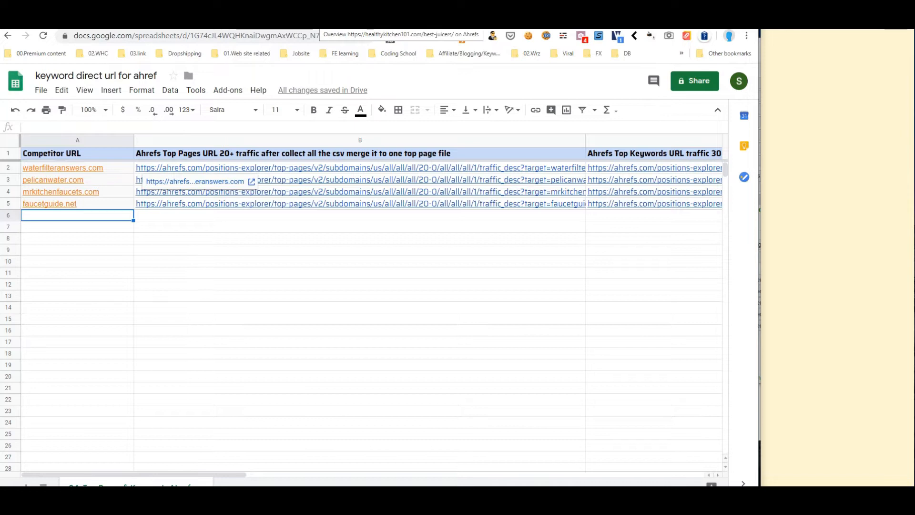
left_click(295, 22)
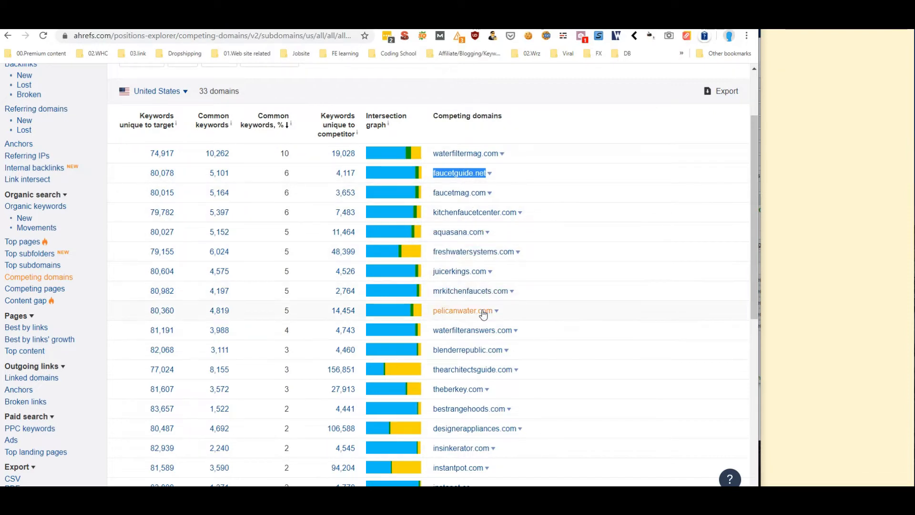
left_click(272, 23)
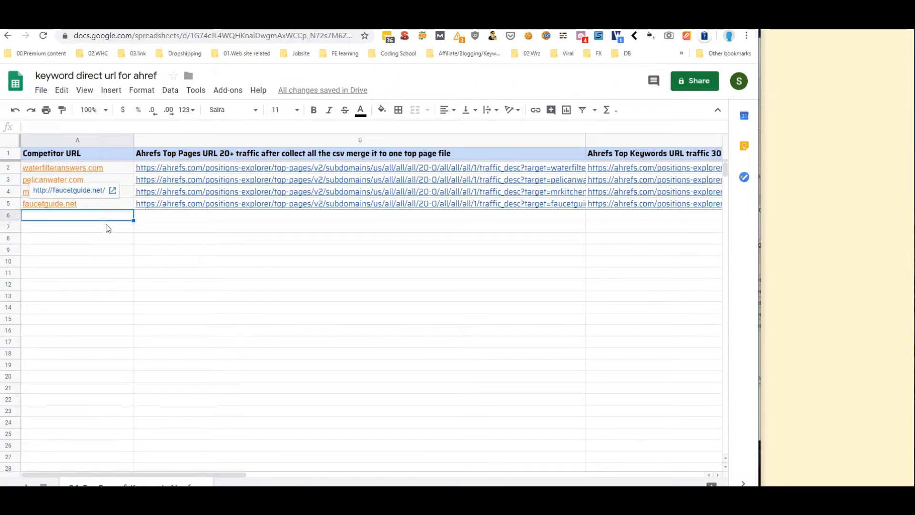
left_click(348, 23)
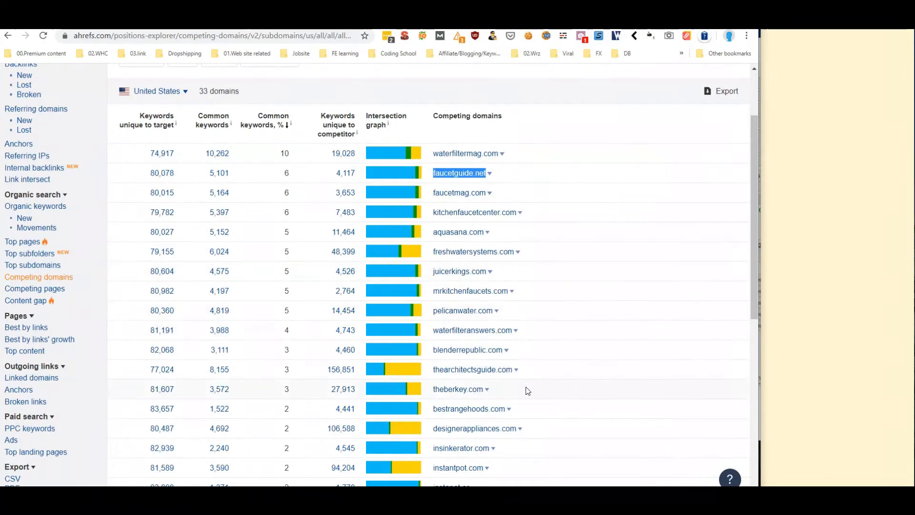
Open the juicerkings.com Site Explorer overview in a new tab
scroll(461, 282, "down", 2)
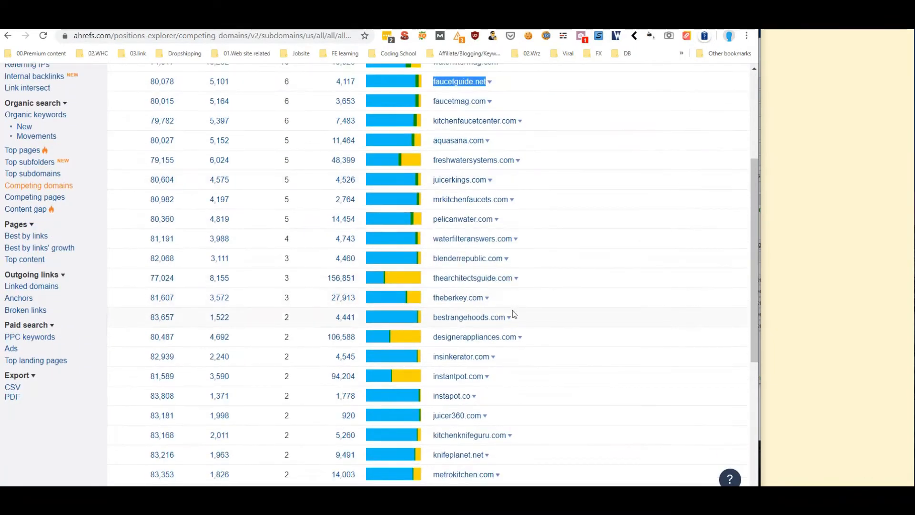
scroll(515, 314, "up", 4)
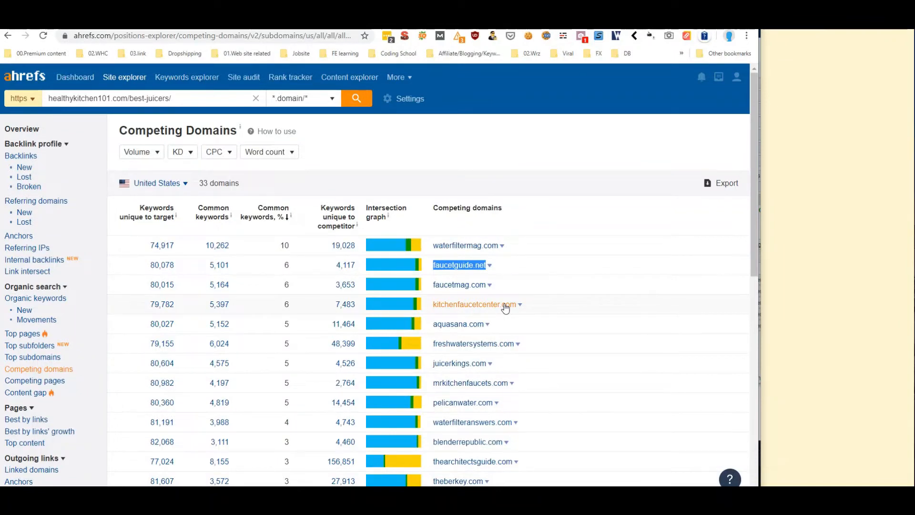
scroll(494, 307, "down", 2)
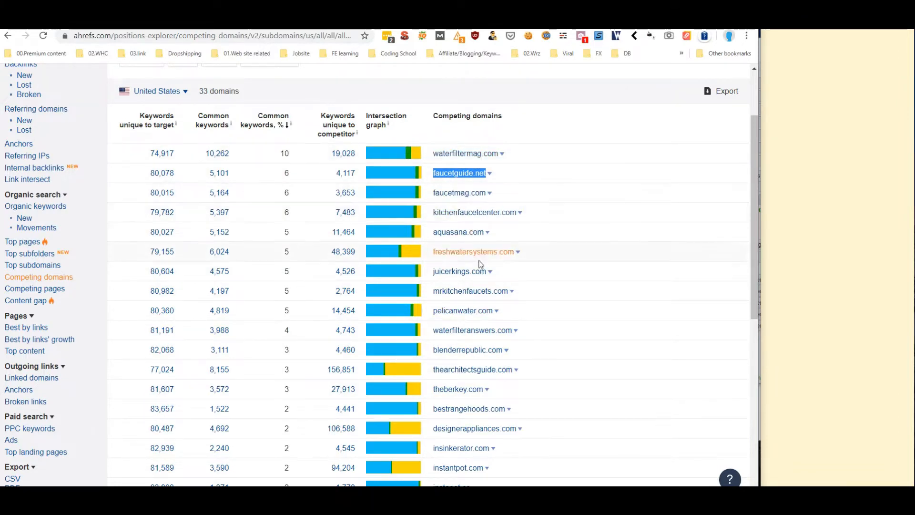
left_click(493, 274)
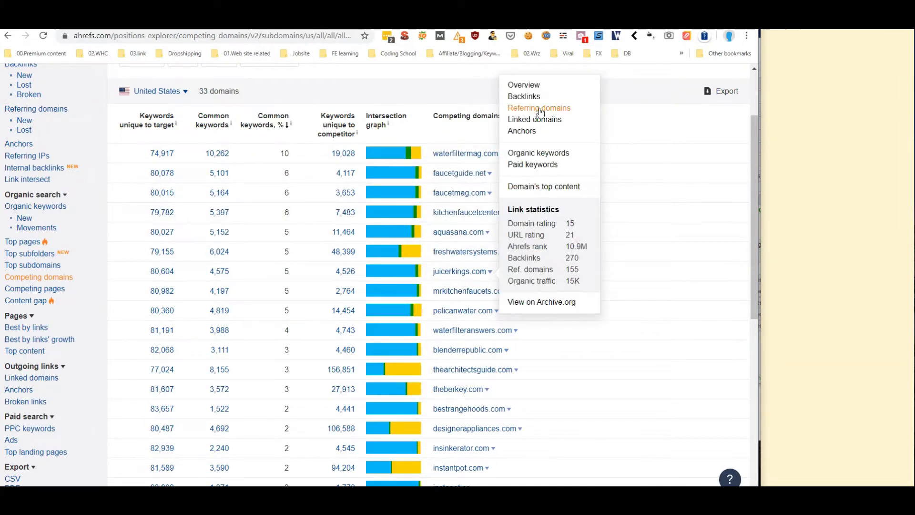
right_click(537, 93)
left_click(548, 97)
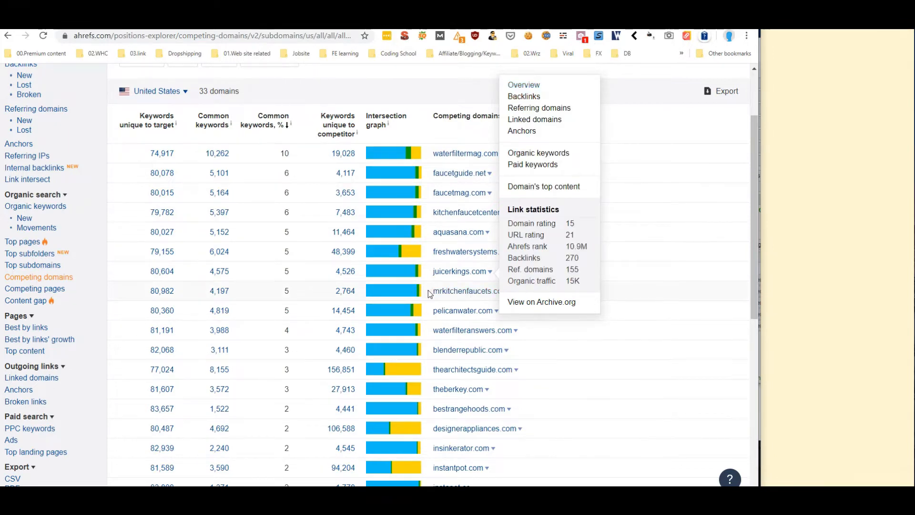
right_click(512, 292)
right_click(511, 292)
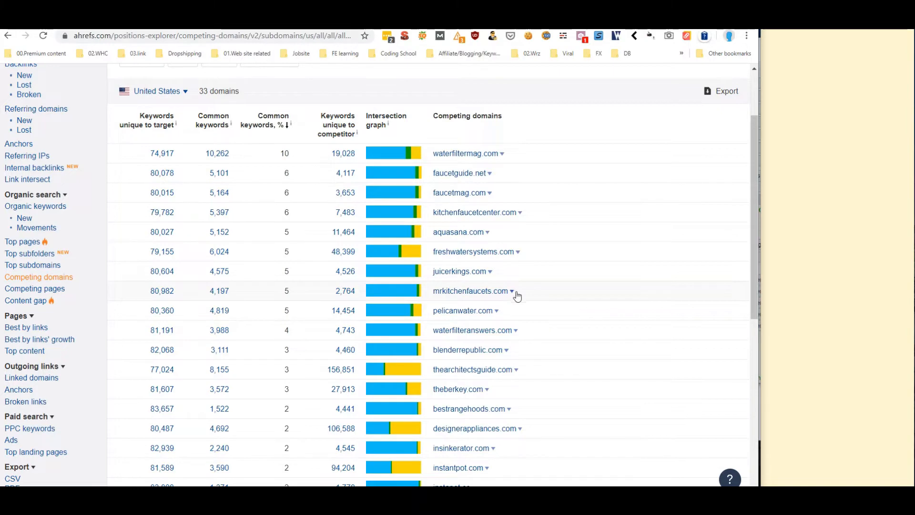
left_click(429, 292)
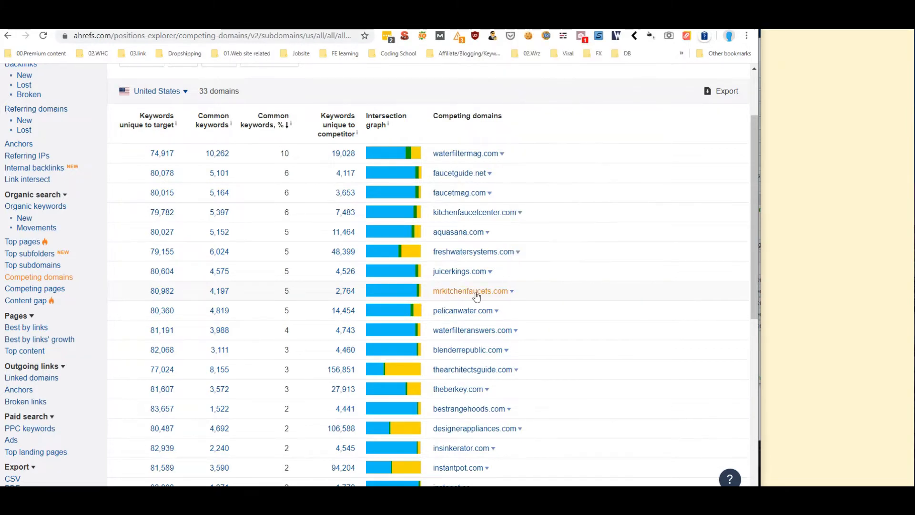
Open the mrkitchenfaucets.com overview in a new tab, then view the juicerkings.com overview
left_click(512, 292)
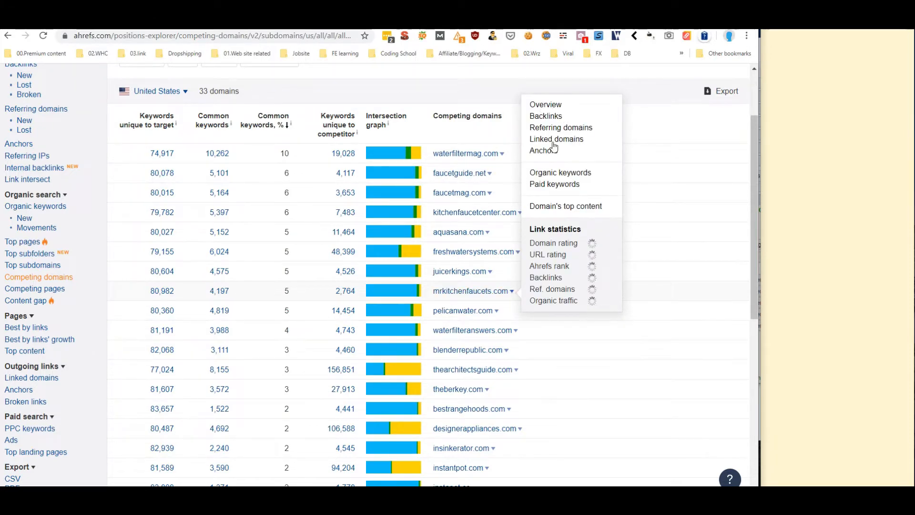
right_click(544, 108)
left_click(565, 114)
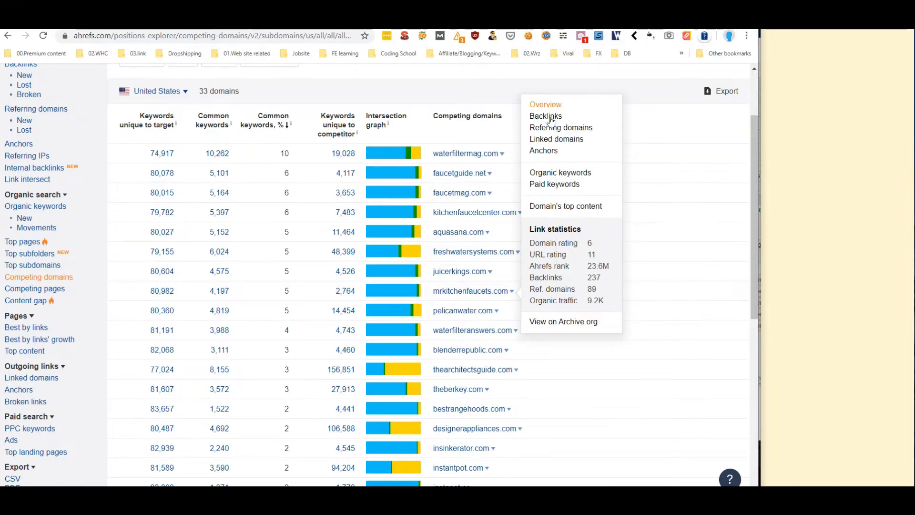
left_click(334, 23)
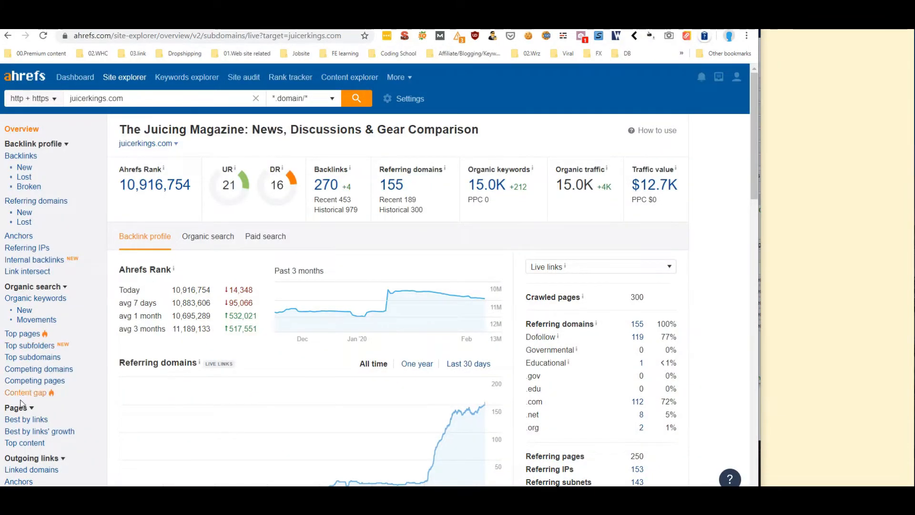
Show Competing domains for juicerkings.com, then for mrkitchenfaucets.com
left_click(38, 369)
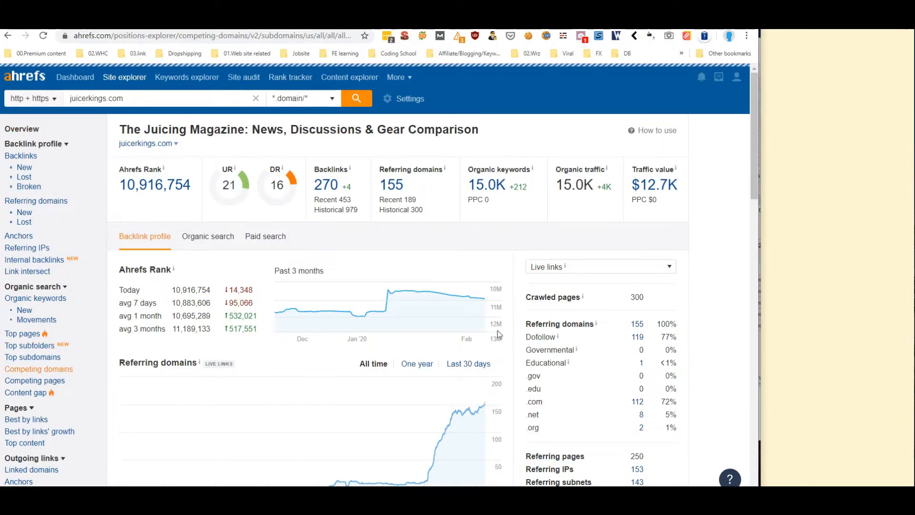
left_click(429, 23)
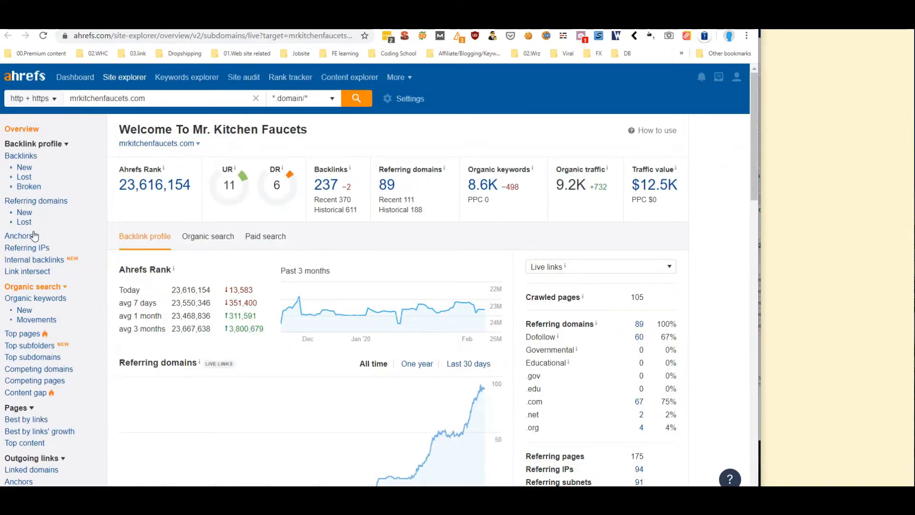
left_click(31, 370)
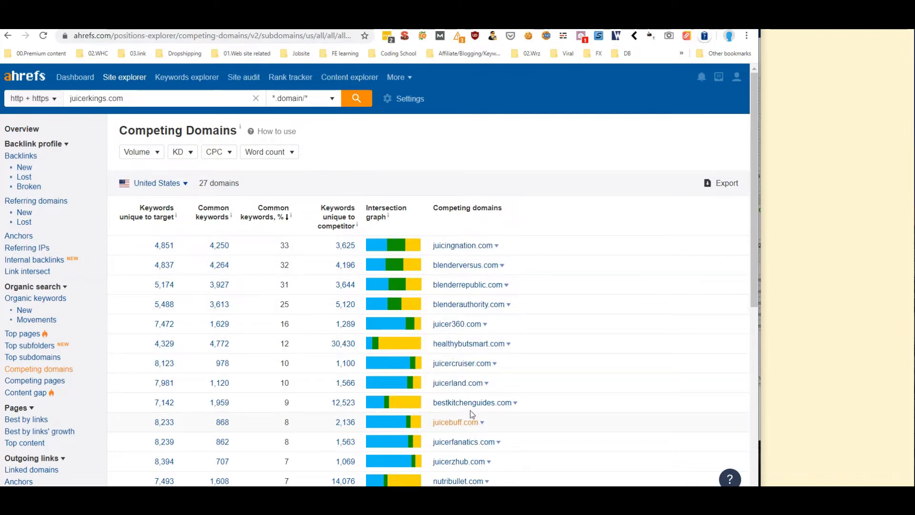
Copy juicingnation.com from Ahrefs and paste it into cell A6
left_click_drag(429, 245, 489, 246)
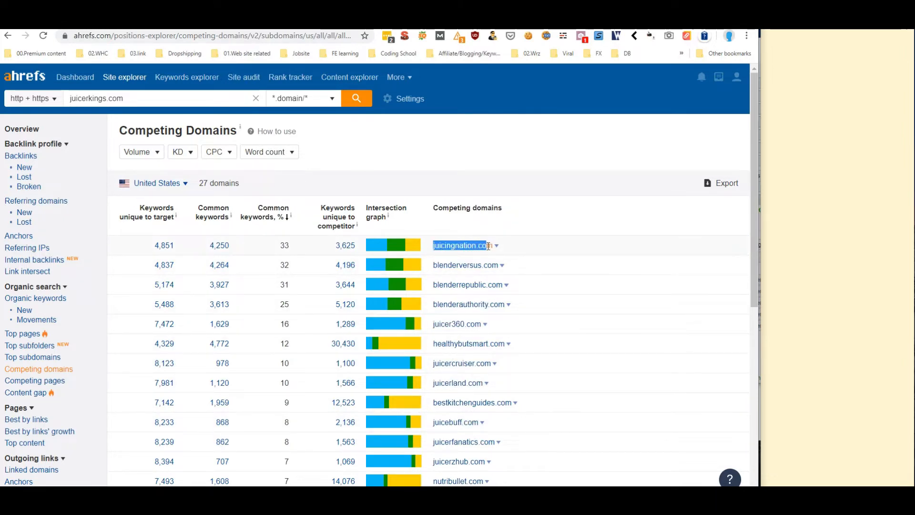
right_click(478, 246)
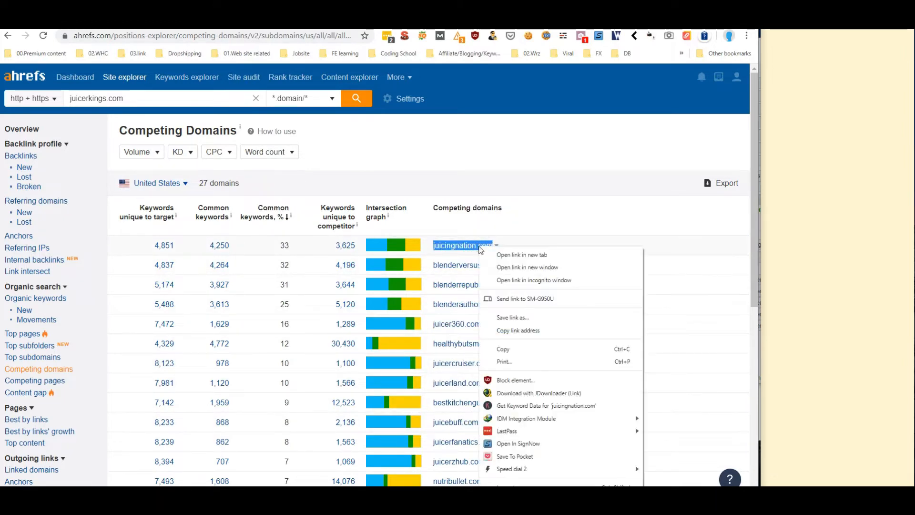
left_click(506, 353)
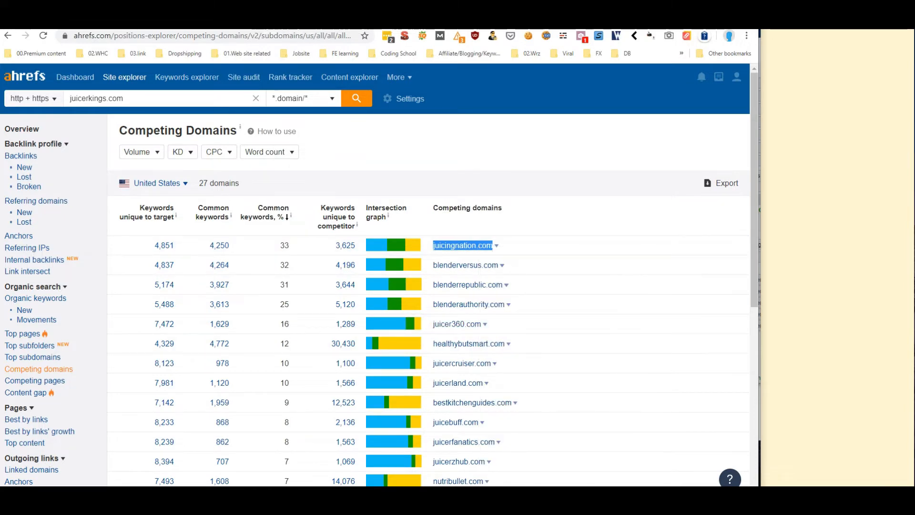
left_click(271, 25)
right_click(67, 221)
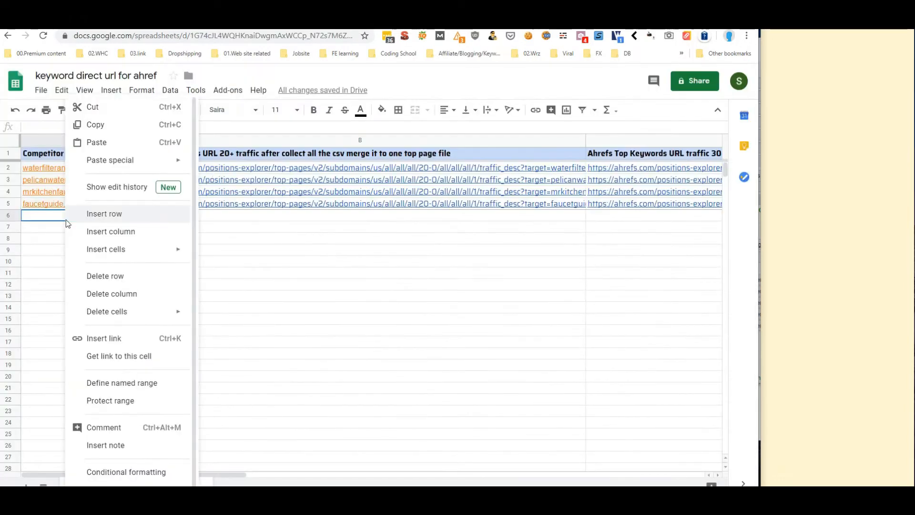
left_click(101, 143)
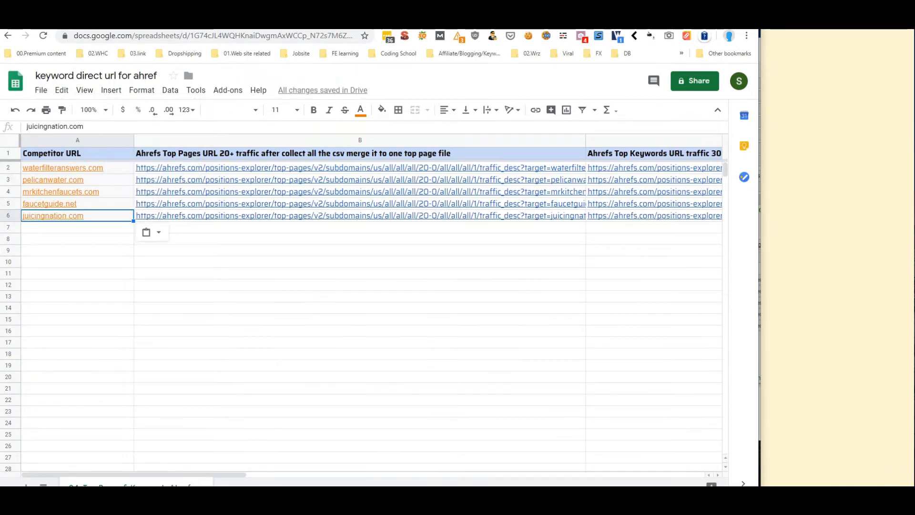
Copy blenderrepublic.com and paste it into cell A7
left_click(343, 26)
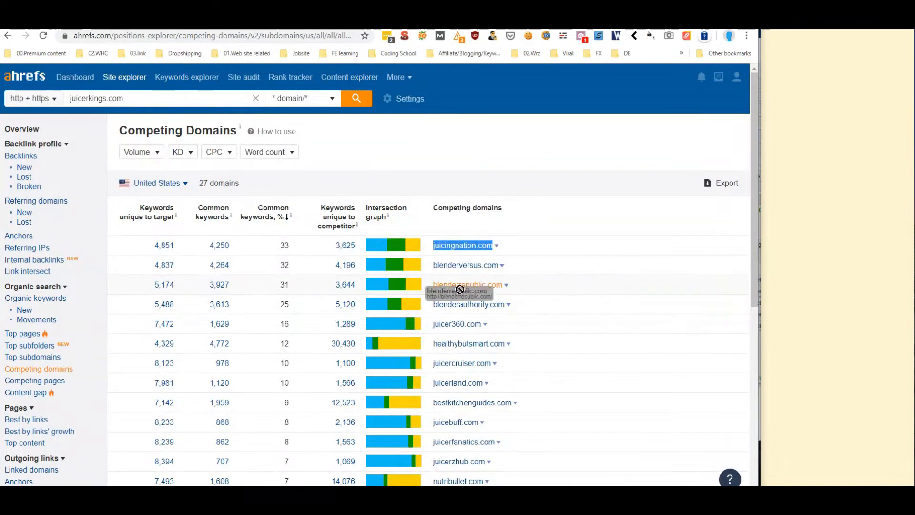
left_click_drag(432, 285, 493, 286)
right_click(493, 286)
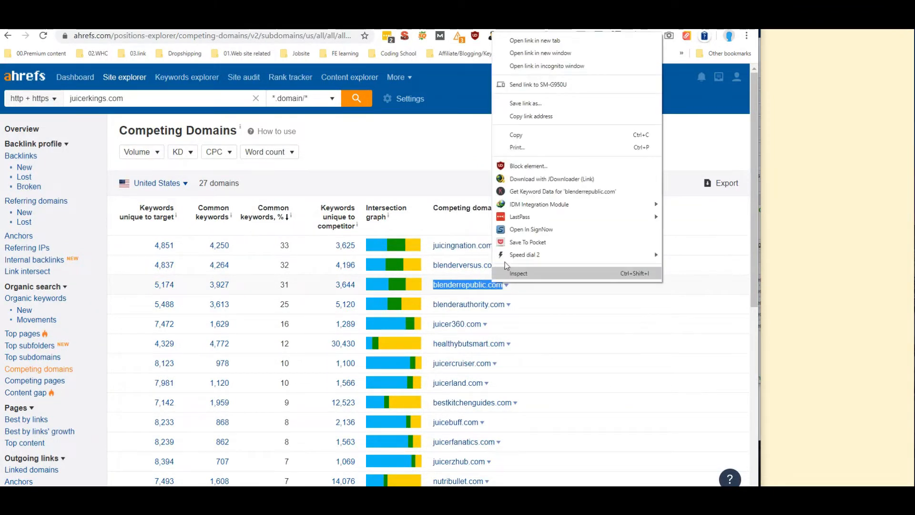
left_click(519, 140)
left_click(322, 24)
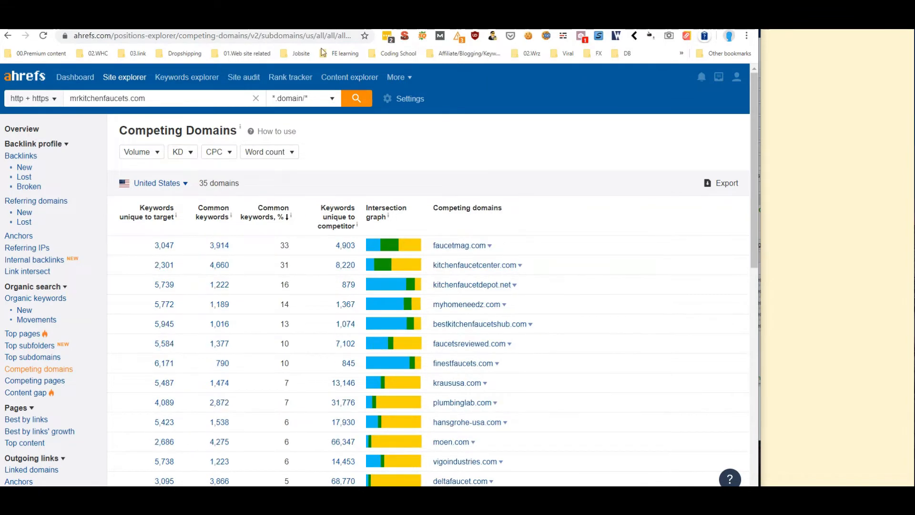
left_click(143, 24)
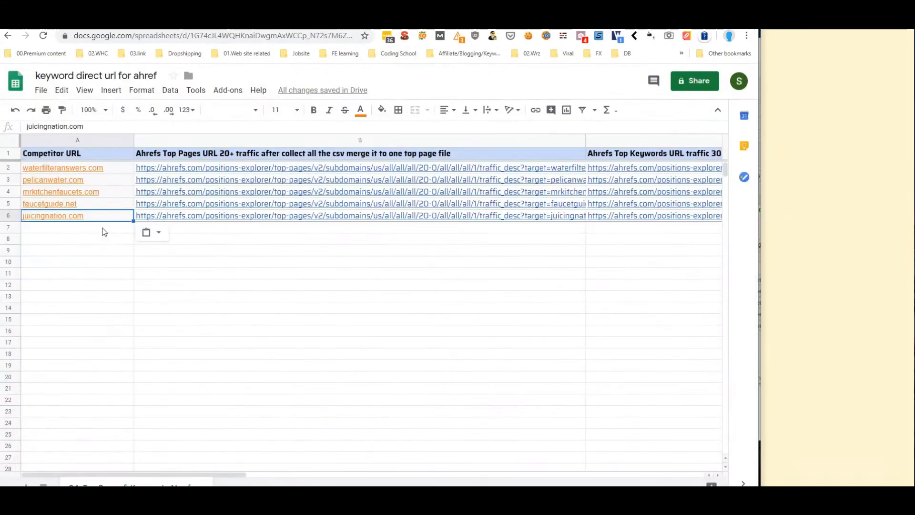
right_click(102, 228)
left_click(139, 143)
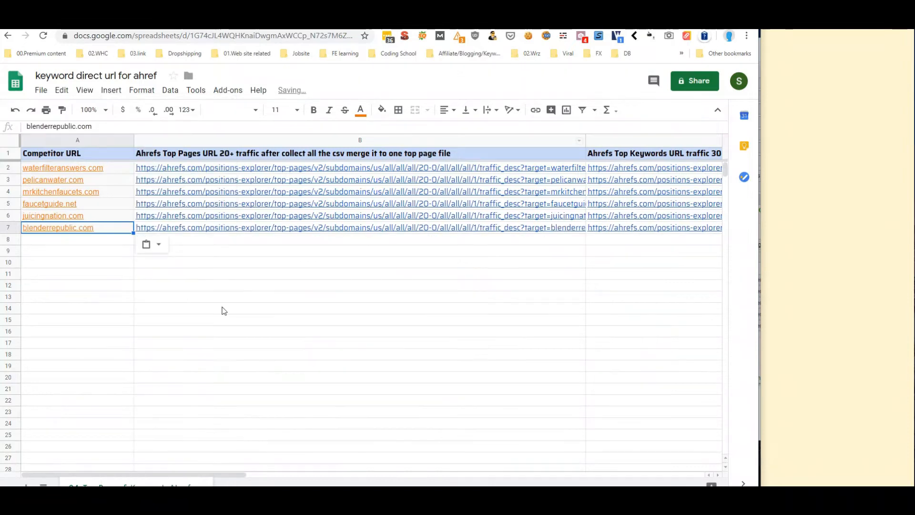
Copy finestfaucets.com and paste it into cell A8
left_click(322, 24)
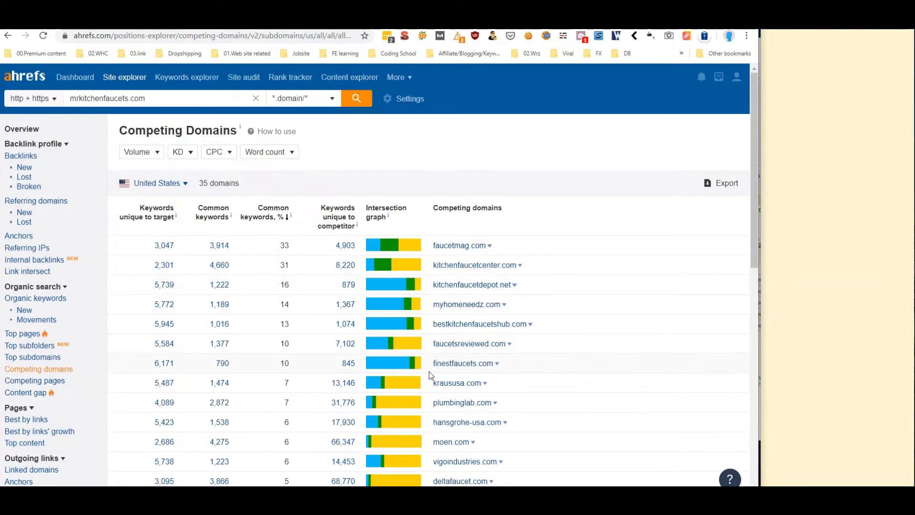
left_click_drag(432, 365, 494, 367)
left_click(493, 367)
double_click(493, 365)
right_click(476, 364)
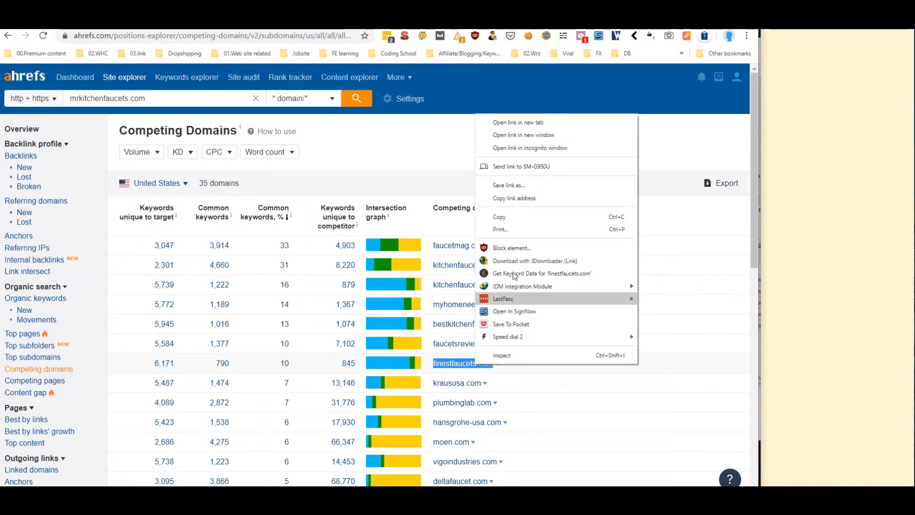
left_click(505, 216)
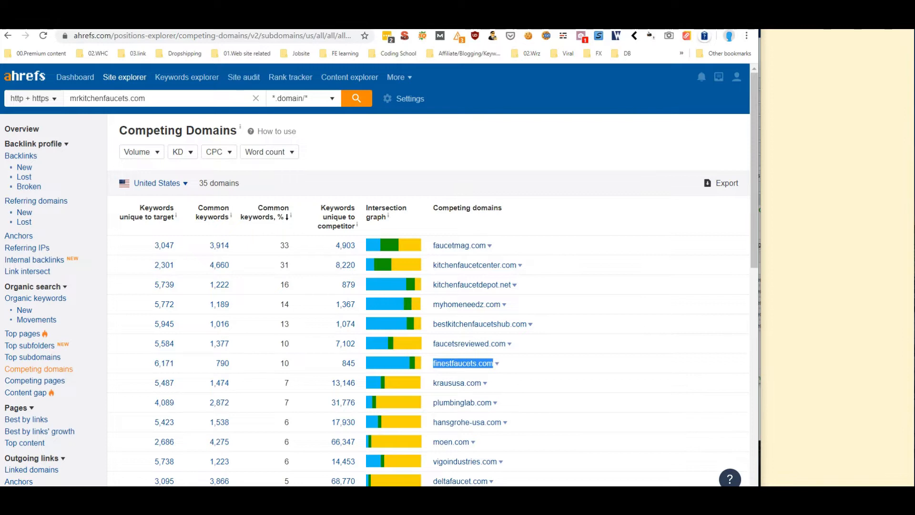
left_click(148, 24)
right_click(103, 243)
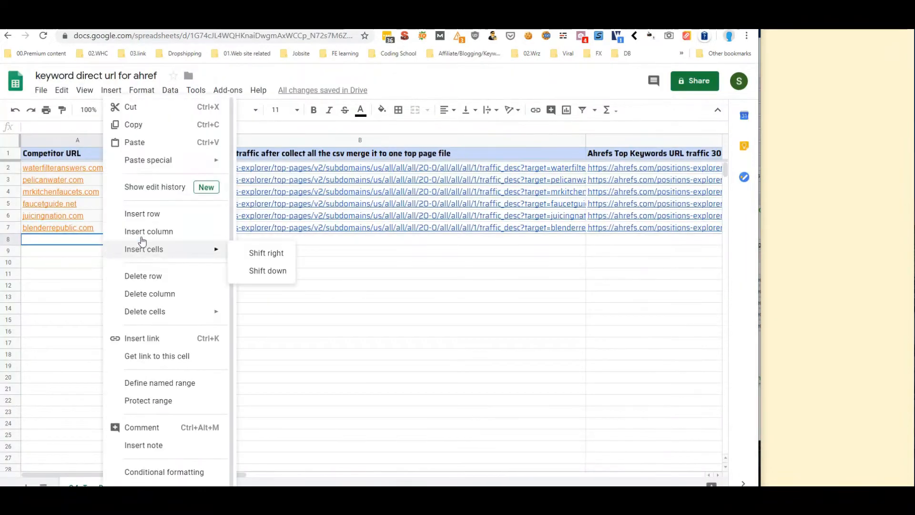
left_click(172, 148)
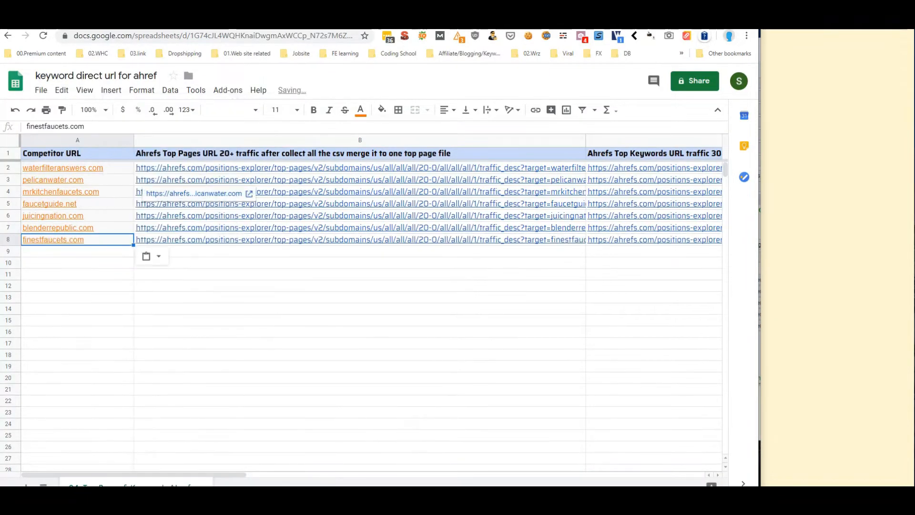
Copy kitchenfaucetdepot.net and paste it into cell A9
left_click(353, 24)
left_click_drag(429, 288, 513, 286)
right_click(486, 289)
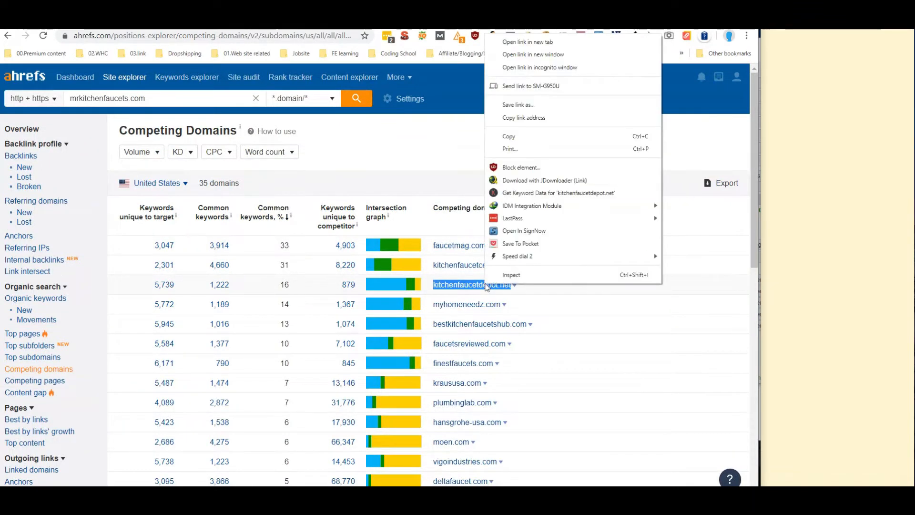
left_click(521, 132)
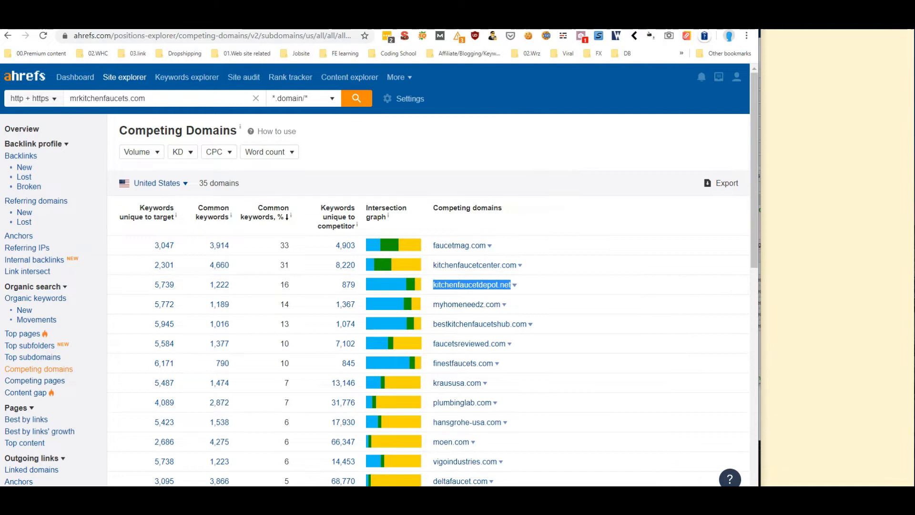
left_click(258, 22)
right_click(101, 254)
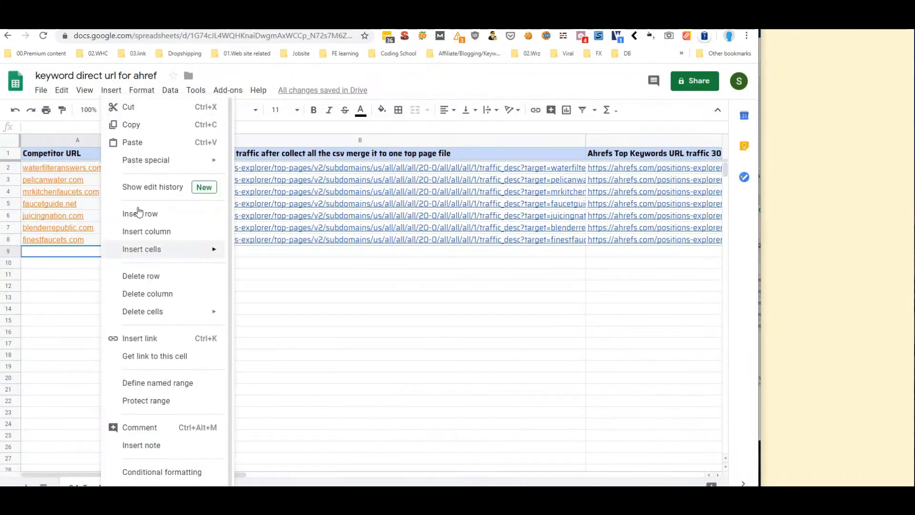
left_click(157, 143)
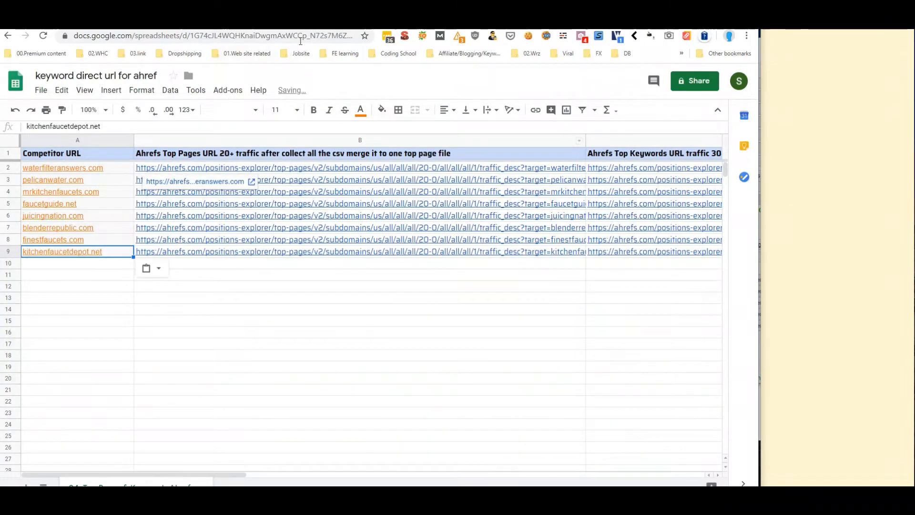
Copy finestfaucets.com again and paste it into cell A10
left_click(176, 21)
left_click_drag(432, 364, 493, 365)
right_click(472, 363)
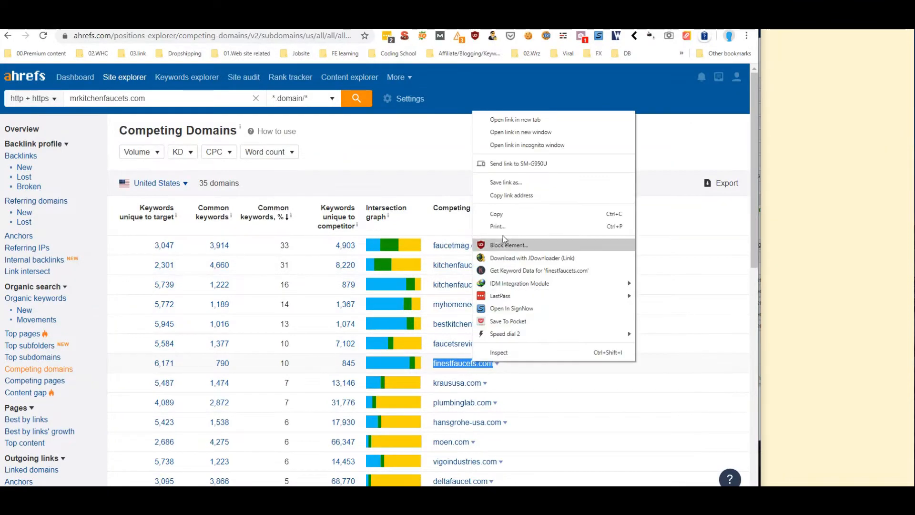
left_click(497, 214)
left_click(91, 21)
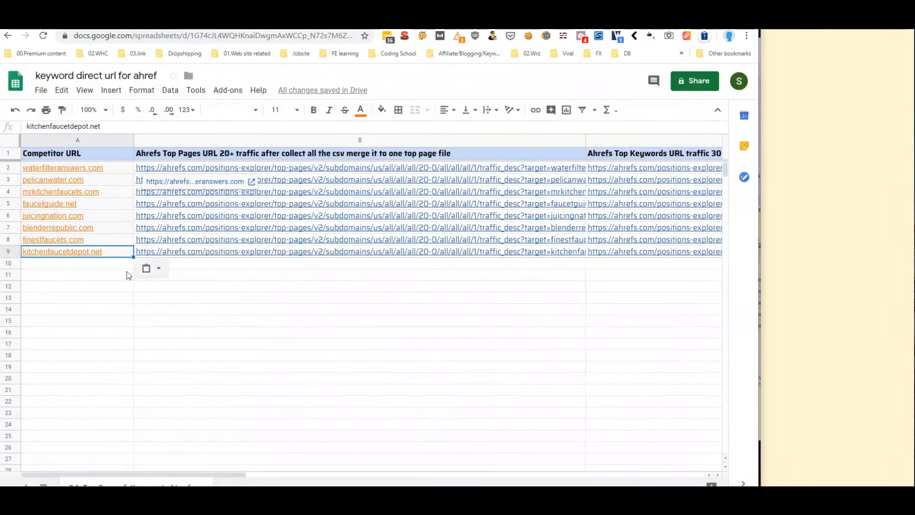
right_click(93, 266)
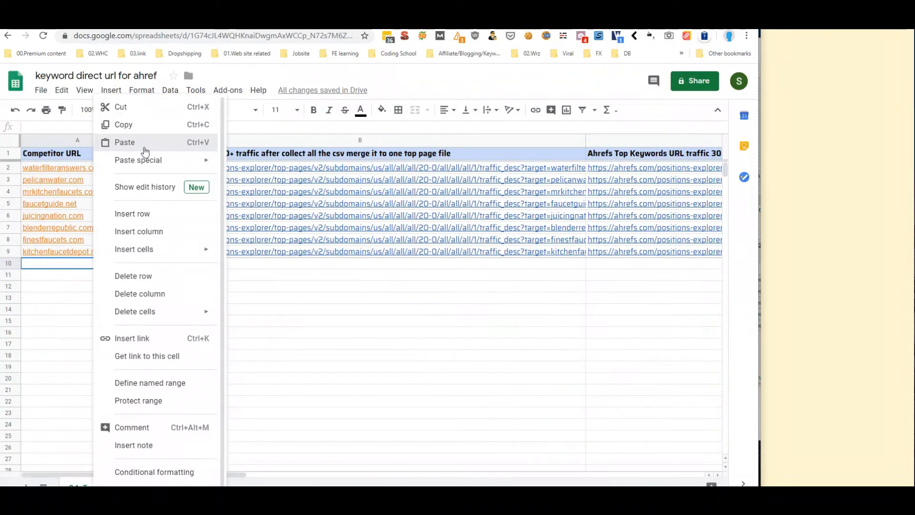
left_click(125, 142)
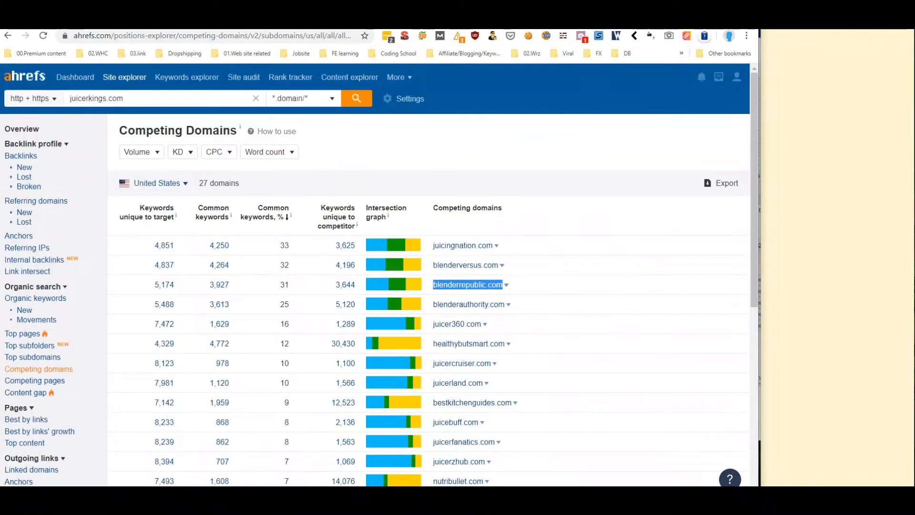
left_click_drag(434, 363, 493, 363)
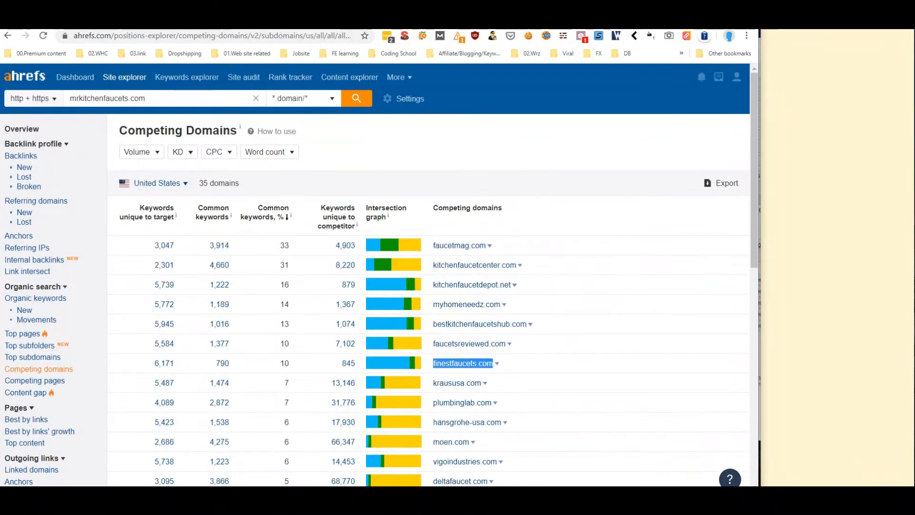
Copy the competitors' Top Pages report links from column B of the spreadsheet
key("ctrl+Tab")
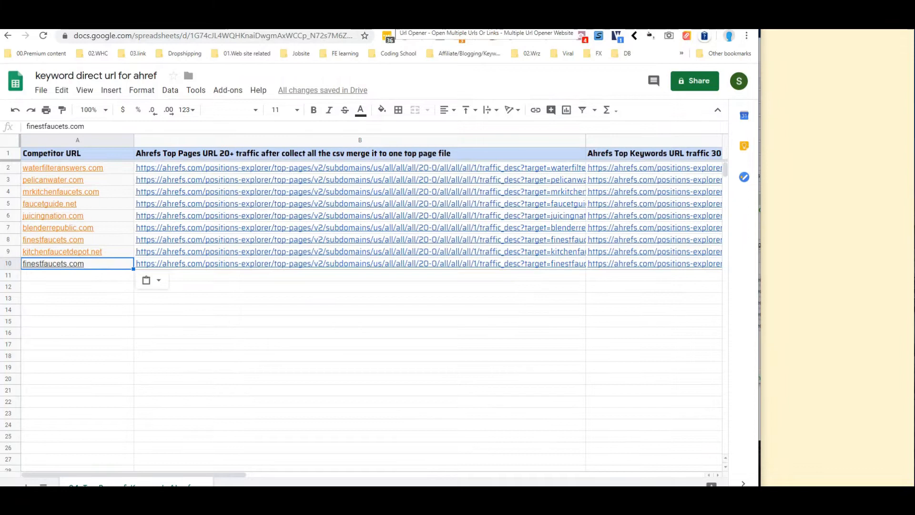
left_click(387, 35)
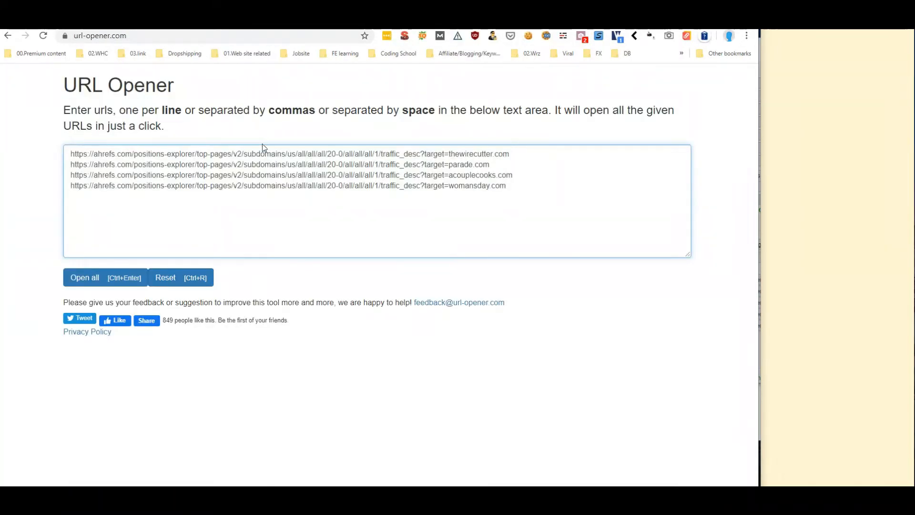
left_click(300, 24)
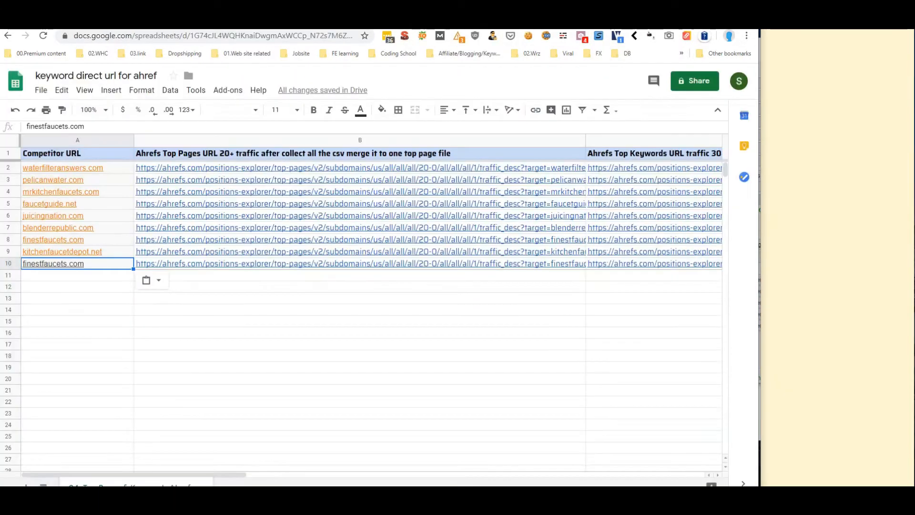
left_click_drag(238, 314, 239, 276)
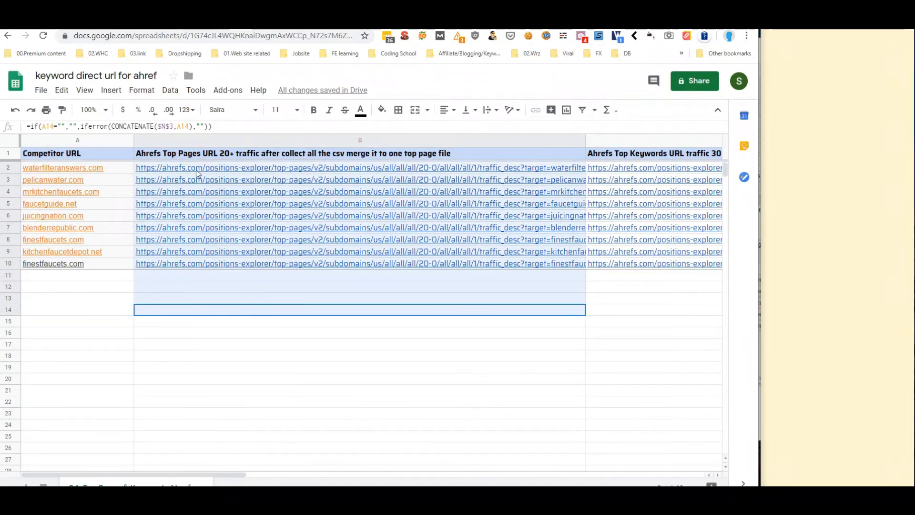
right_click(396, 292)
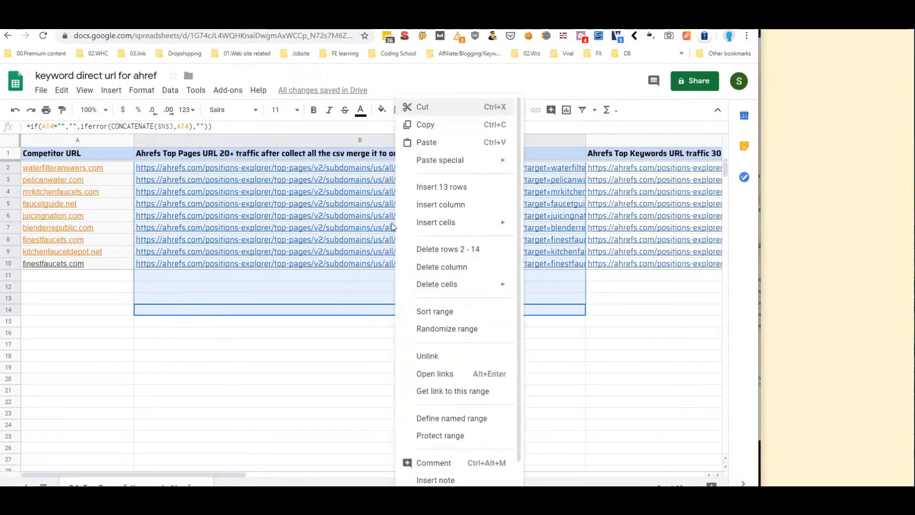
left_click(438, 132)
Replace the four old URLs in URL Opener with the copied links and open them all
left_click(138, 22)
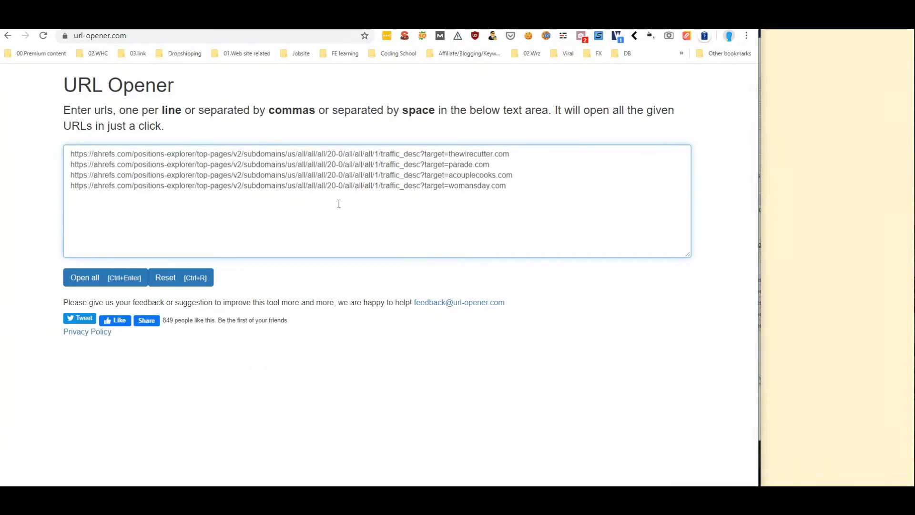
key("ctrl+a")
right_click(145, 175)
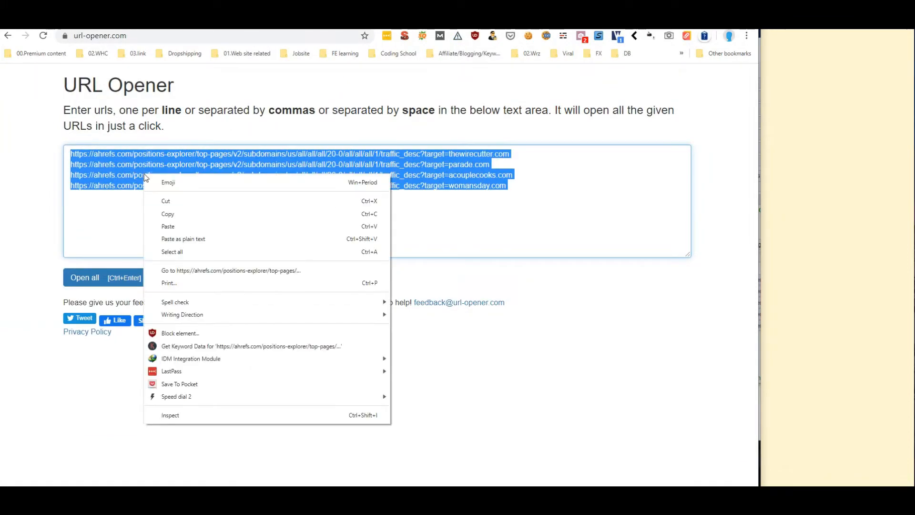
left_click(184, 224)
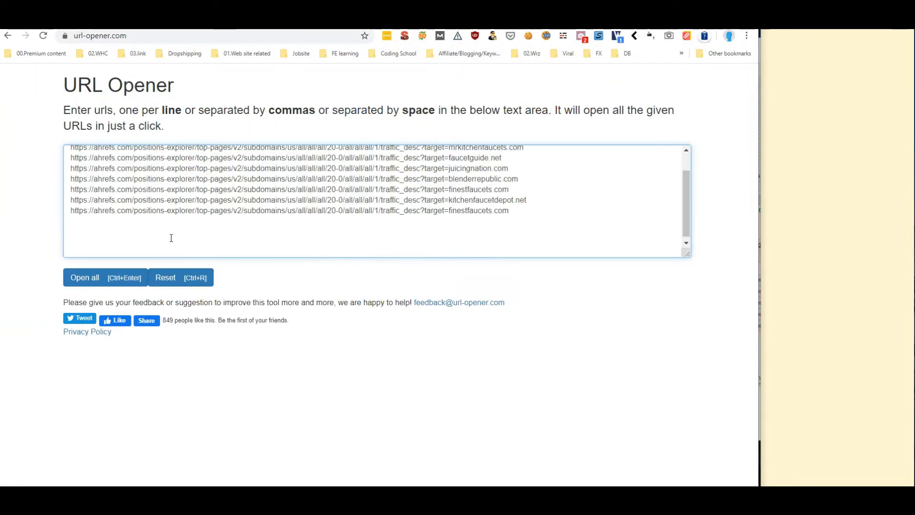
scroll(172, 238, "up", 1)
scroll(171, 235, "down", 1)
left_click(94, 279)
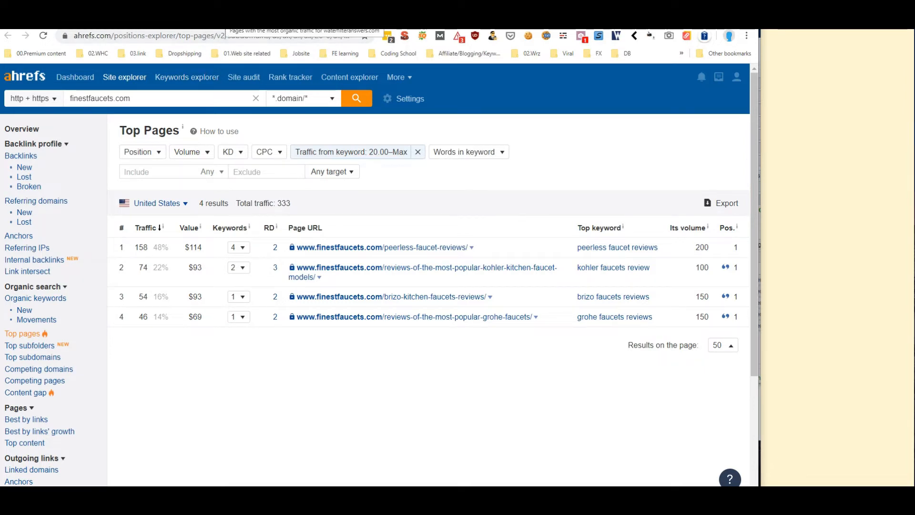
View the waterfilteranswers.com Top Pages report filtered to 20+ traffic keywords
left_click(222, 20)
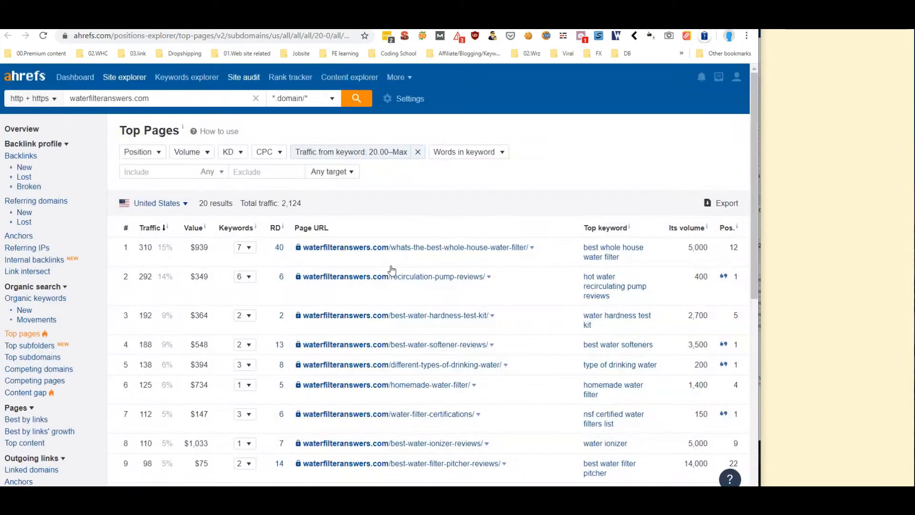
scroll(392, 269, "down", 10)
scroll(386, 291, "up", 10)
Inspect the Top Pages URL template in cell N3 of the competitor sheet, then return to URL Opener
left_click(120, 23)
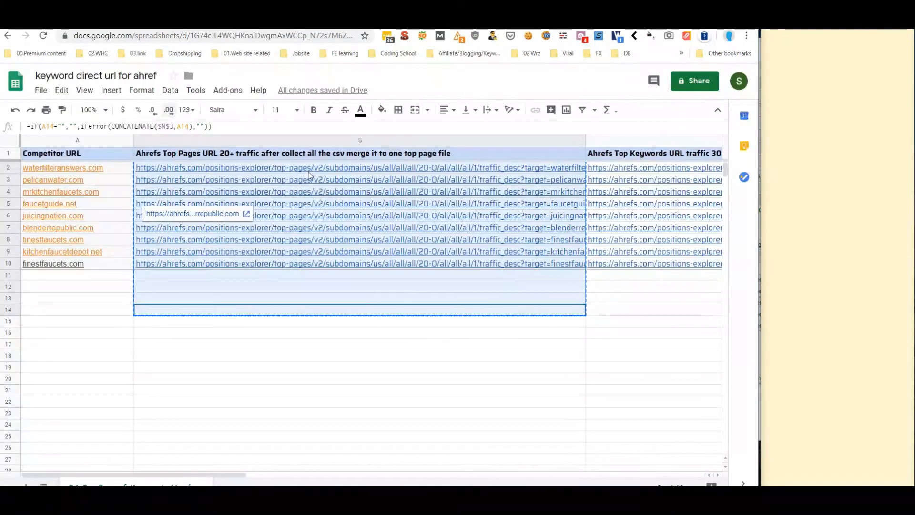
left_click_drag(237, 474, 638, 483)
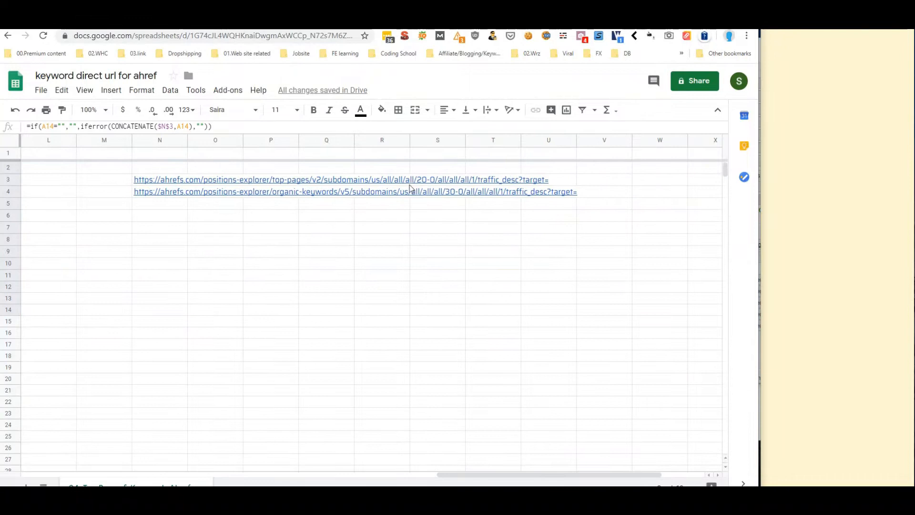
left_click(425, 185)
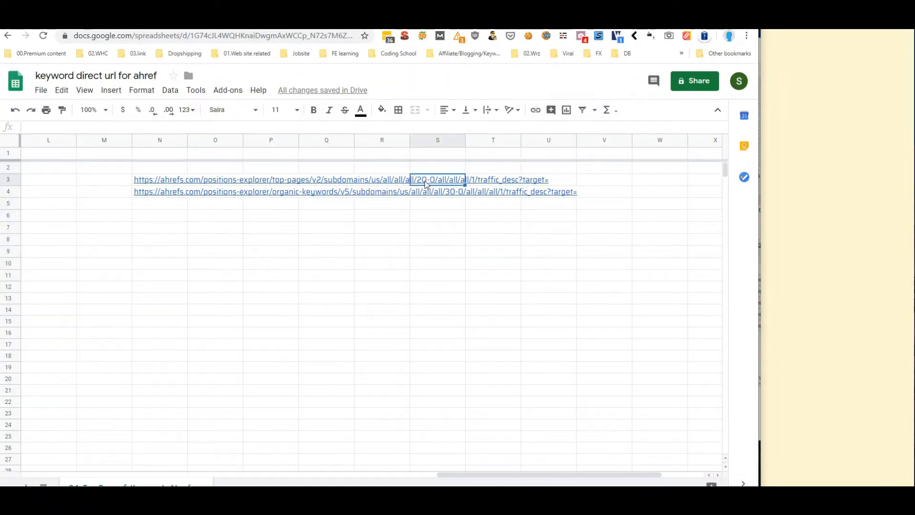
left_click(418, 255)
left_click(146, 182)
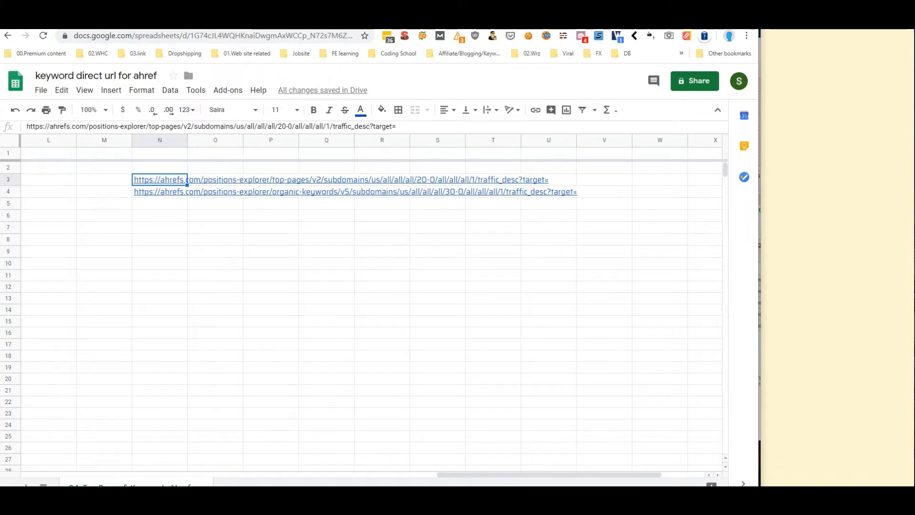
left_click(310, 28)
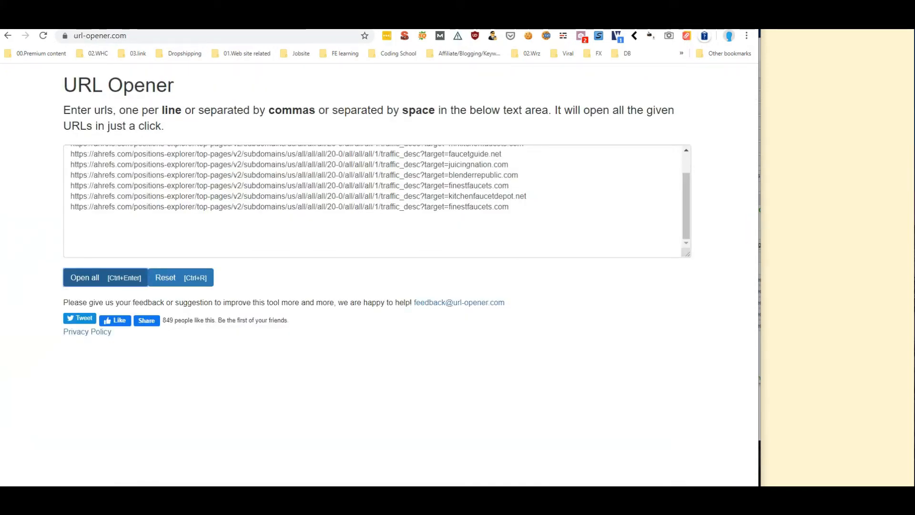
Export the waterfilteranswers.com Top Pages report as a CSV file and save it
left_click(562, 27)
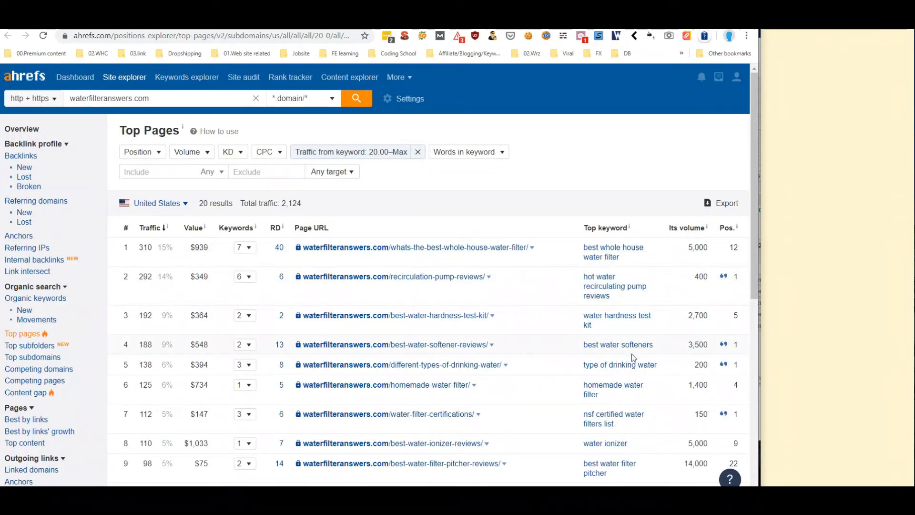
left_click(725, 204)
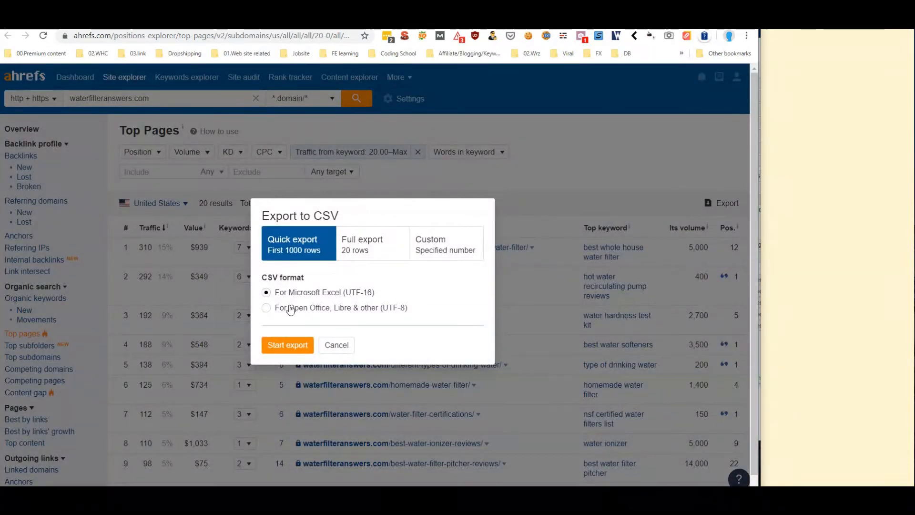
left_click(299, 345)
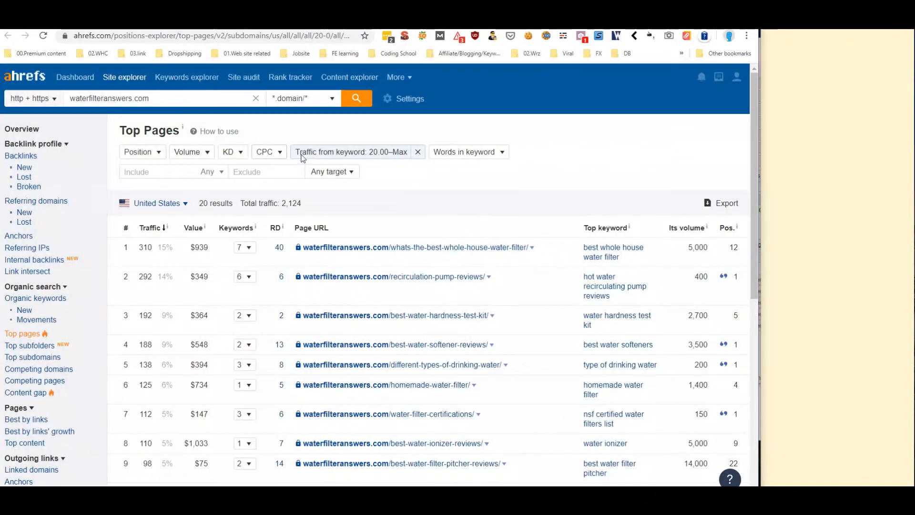
key("Return")
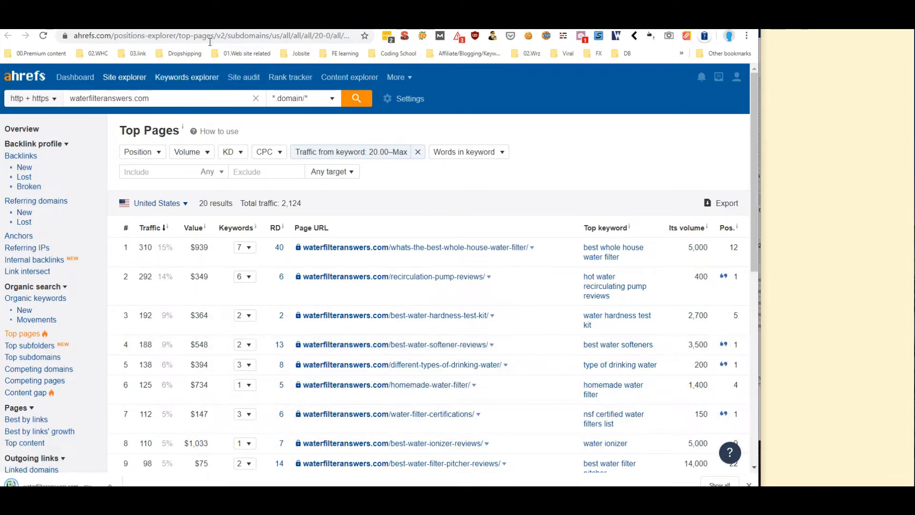
Export the pelicanwater.com and mrkitchenfaucets.com Top Pages reports as CSV files
left_click(253, 20)
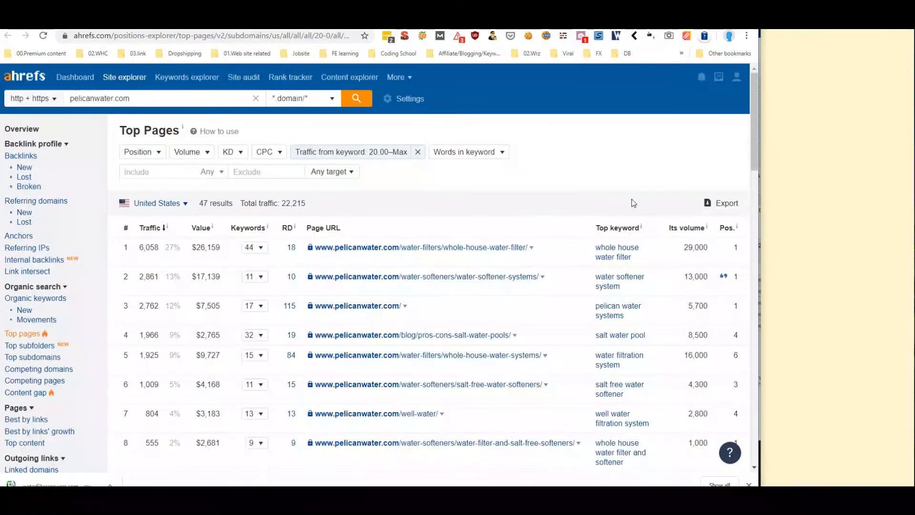
left_click(717, 206)
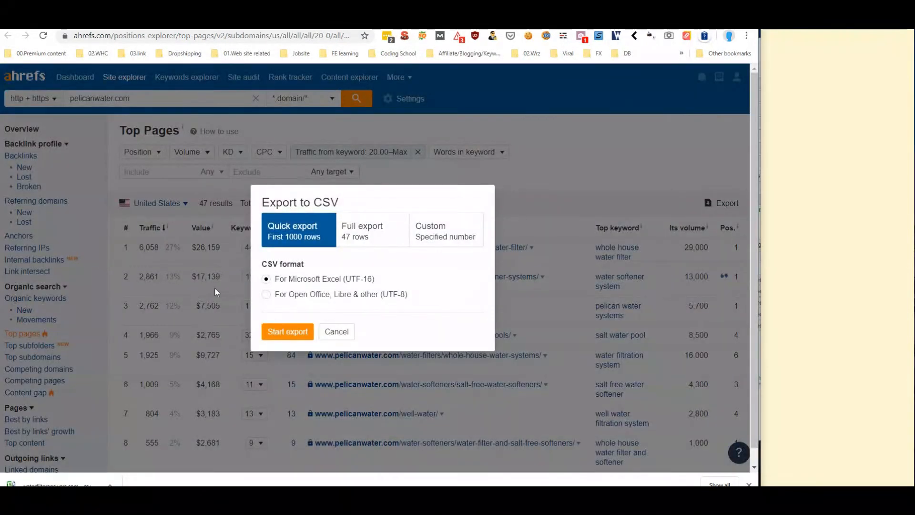
left_click(291, 333)
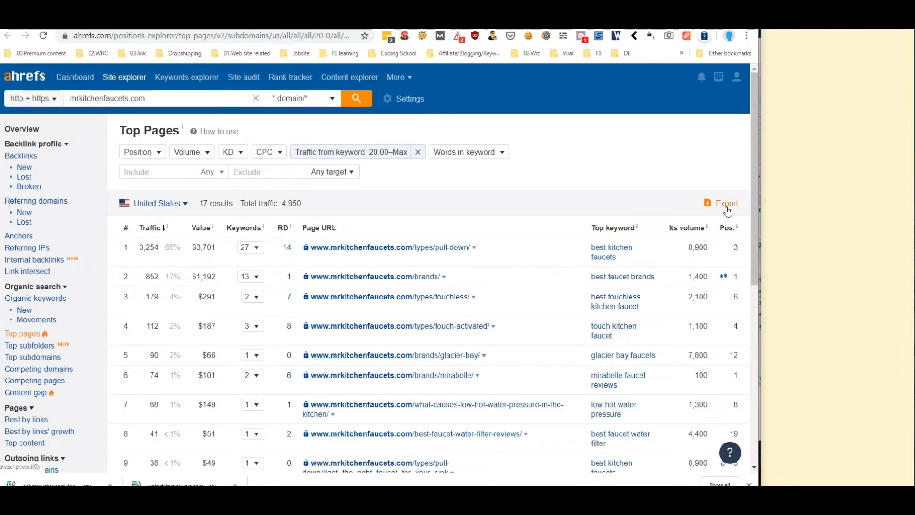
left_click(717, 203)
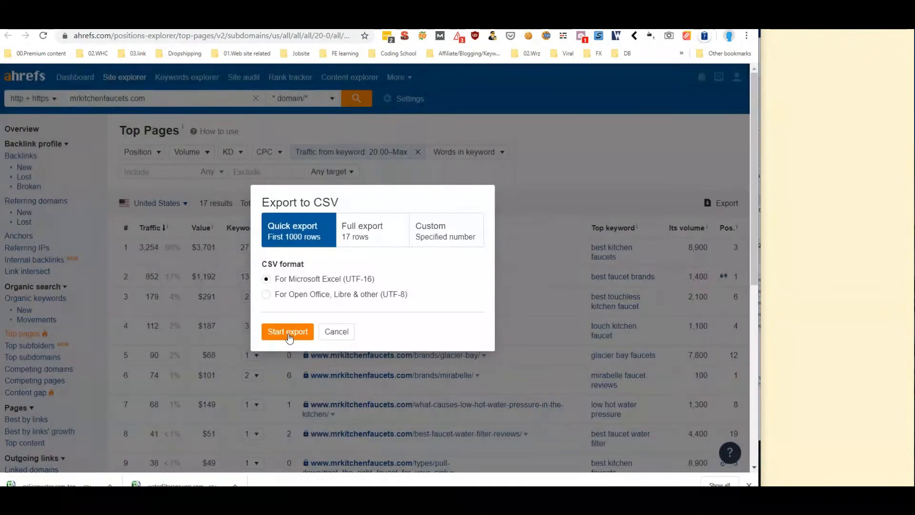
left_click(292, 334)
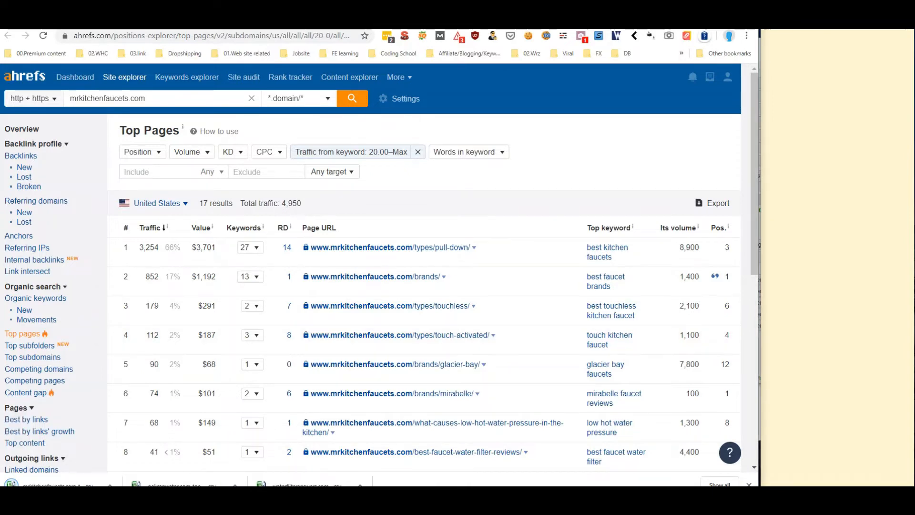
Export the faucetguide.net and juicingnation.com Top Pages reports as CSV files
left_click(238, 24)
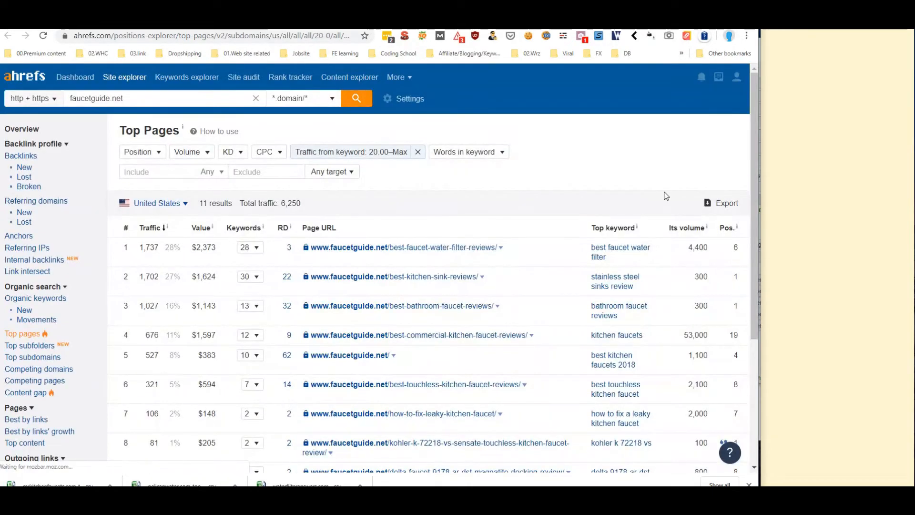
left_click(721, 203)
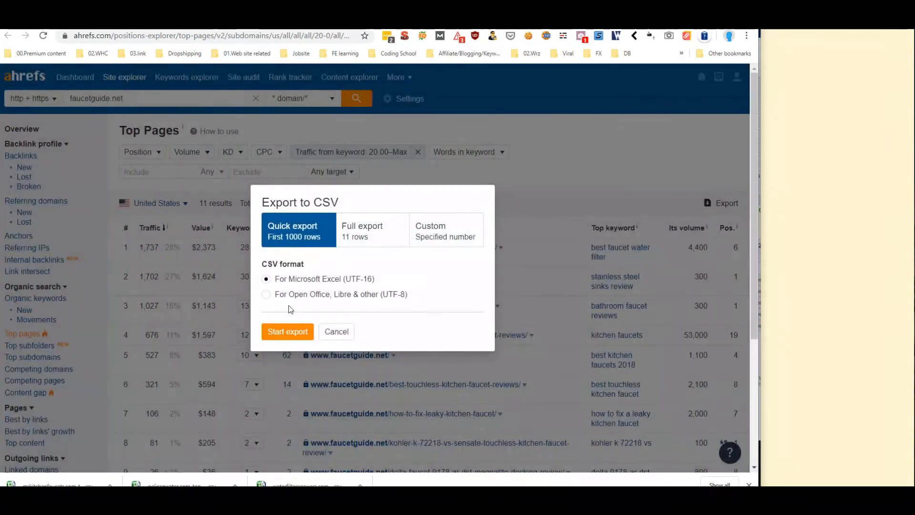
left_click(288, 332)
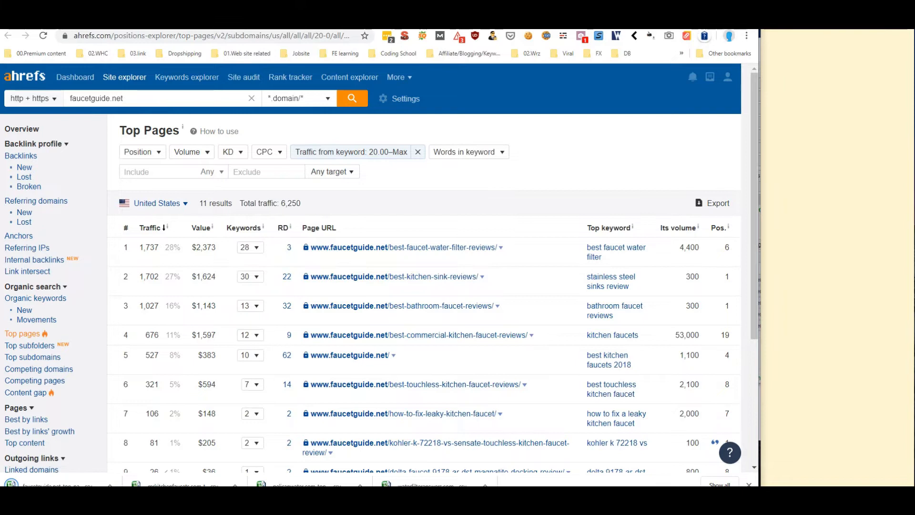
left_click(276, 20)
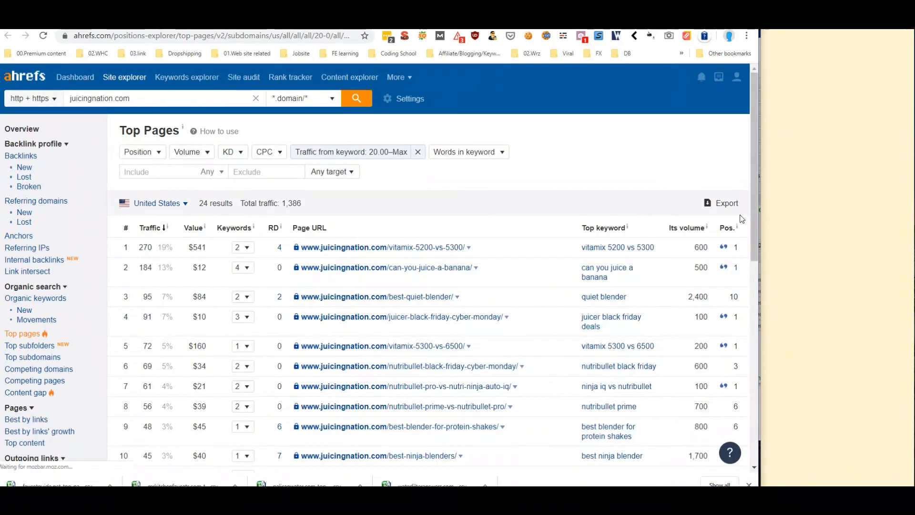
left_click(721, 208)
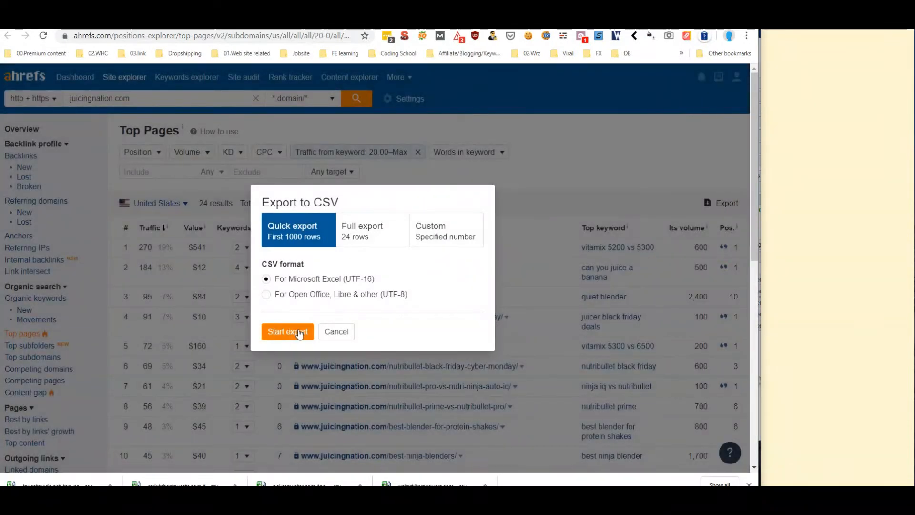
left_click(296, 332)
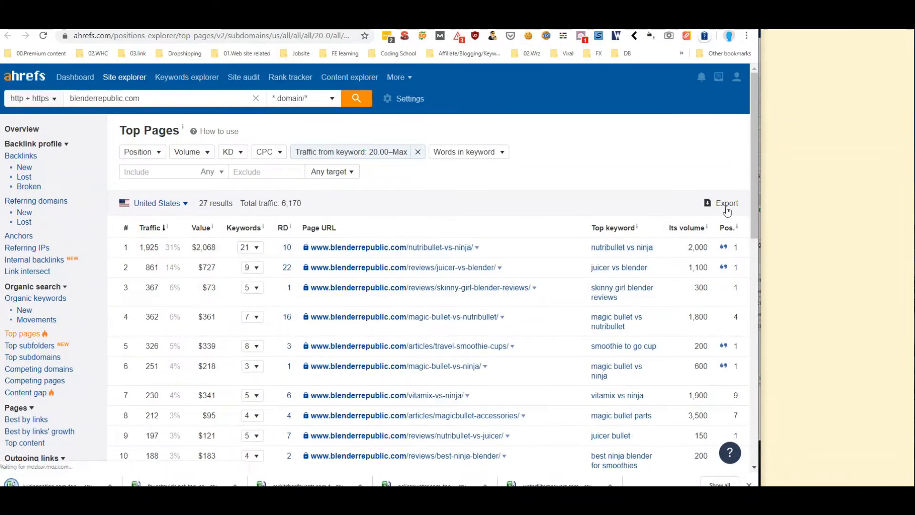
Export the blenderrepublic.com Top Pages report via quick CSV export after dismissing the countdown
left_click(728, 203)
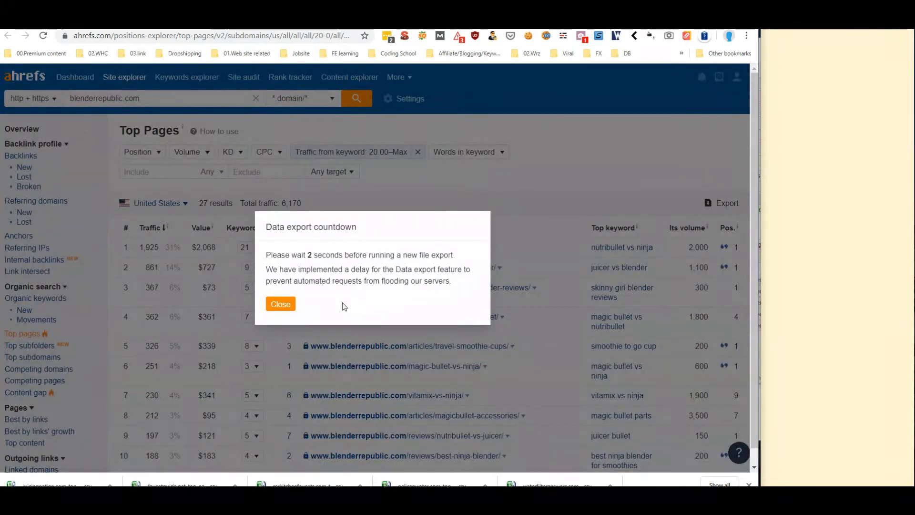
left_click(283, 304)
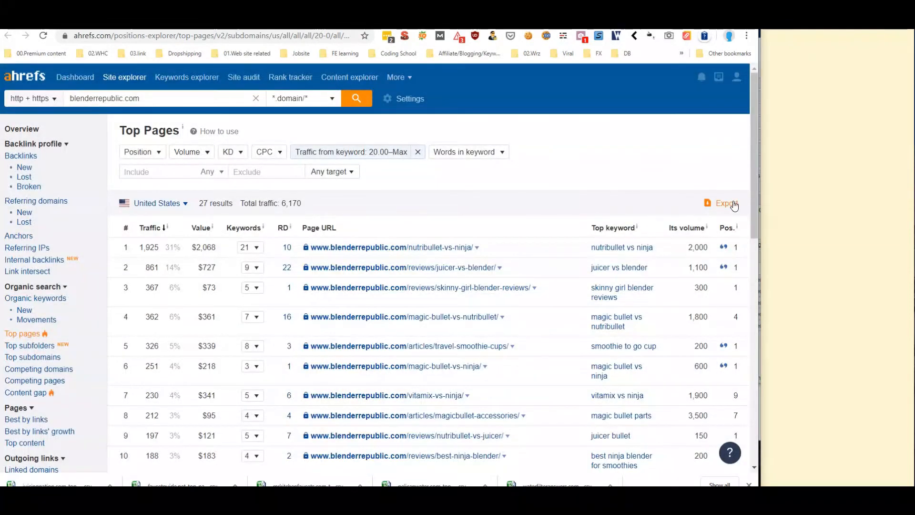
left_click(728, 203)
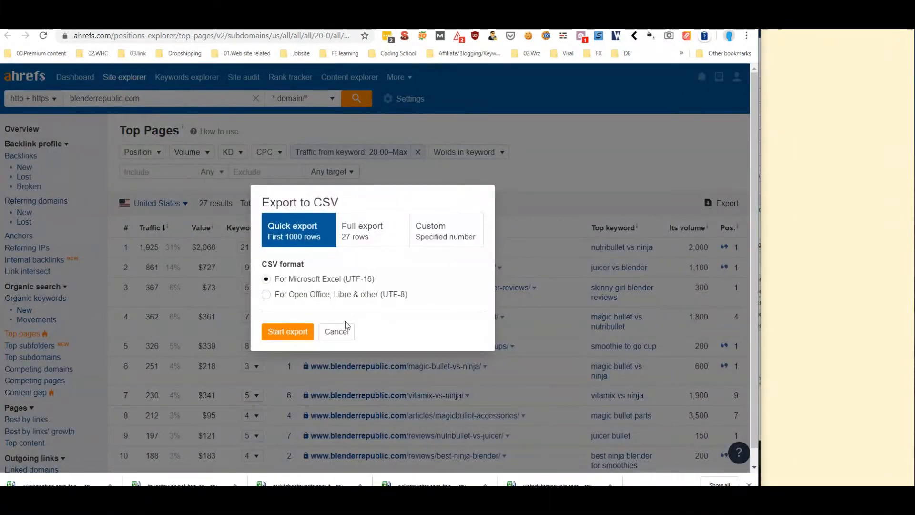
left_click(342, 327)
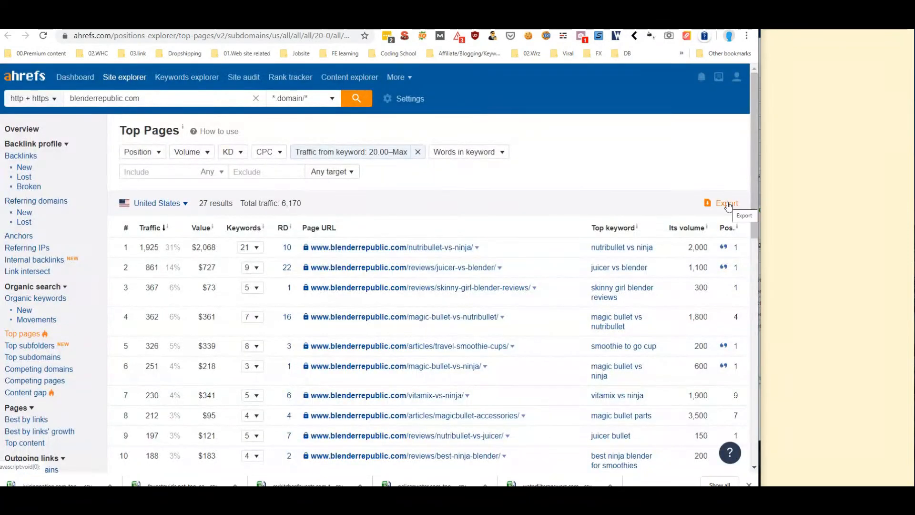
left_click(726, 203)
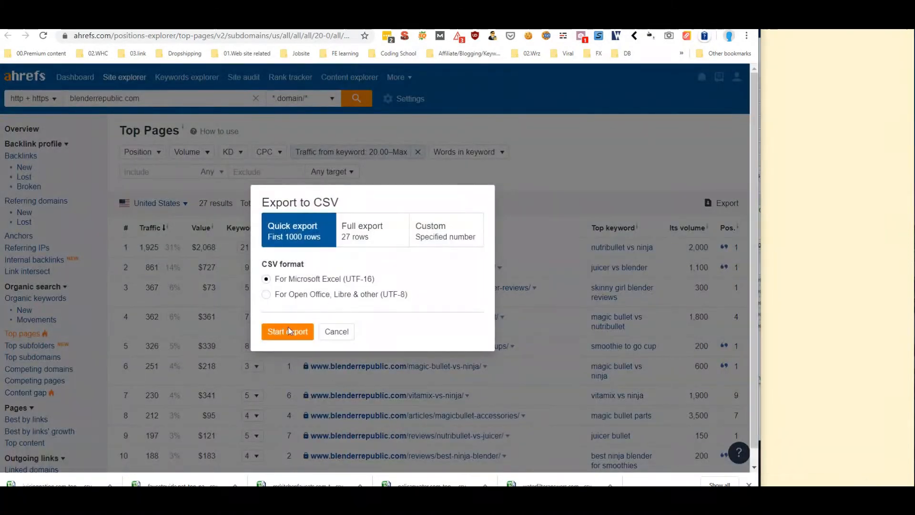
left_click(288, 331)
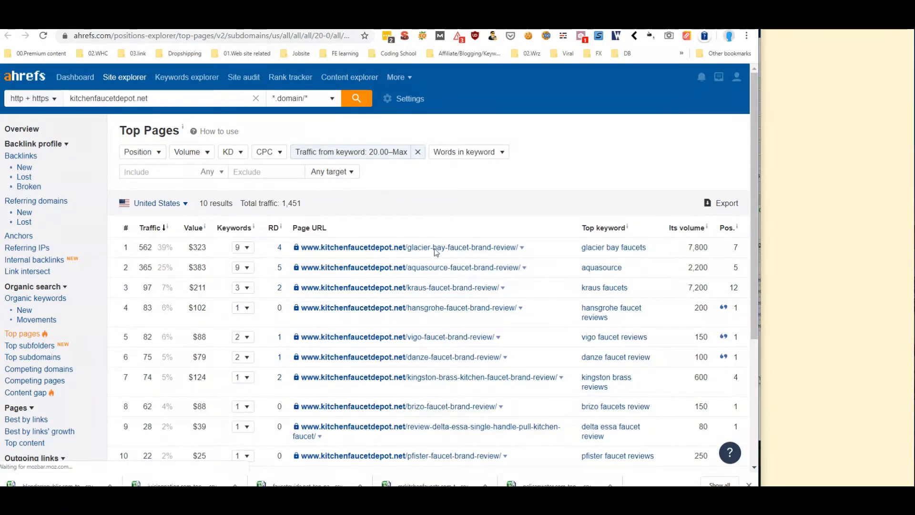
scroll(621, 254, "down", 5)
scroll(625, 255, "up", 5)
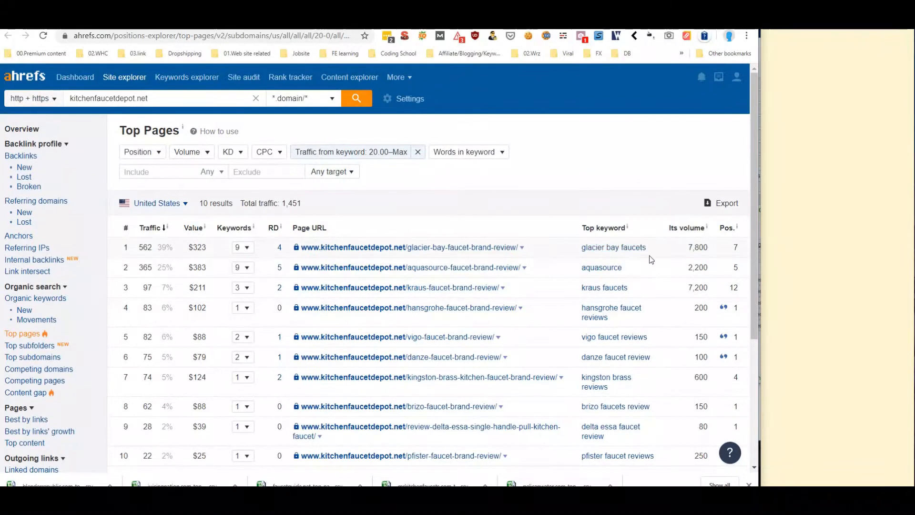
left_click(398, 20)
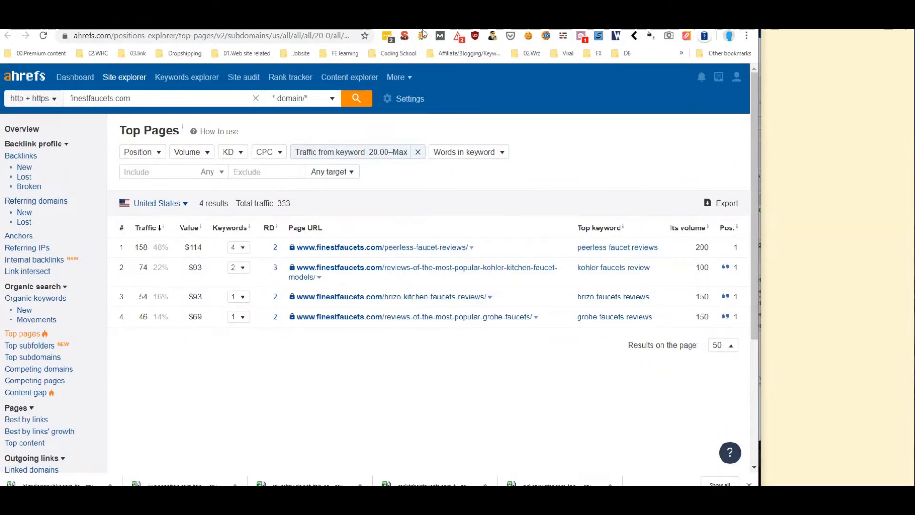
Copy the Ahrefs Top Keywords URLs in C2:C11 of the direct-URL sheet
left_click(447, 20)
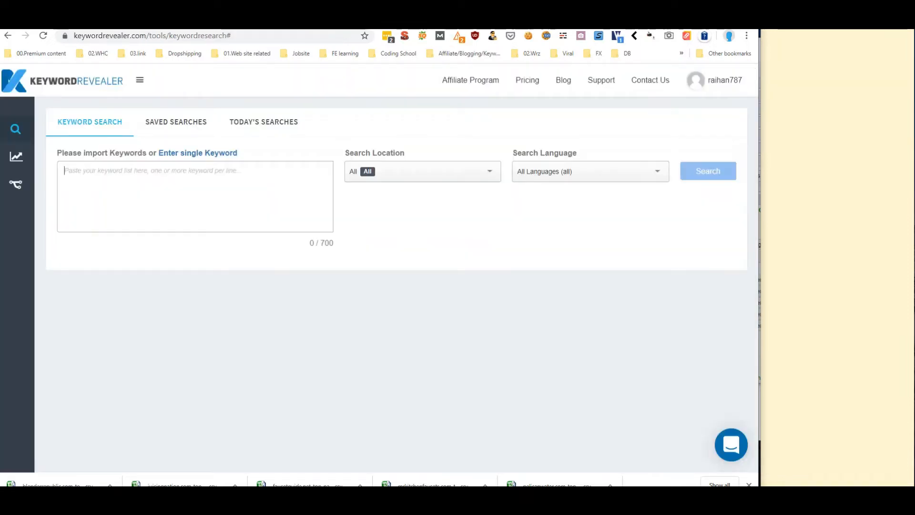
left_click(191, 20)
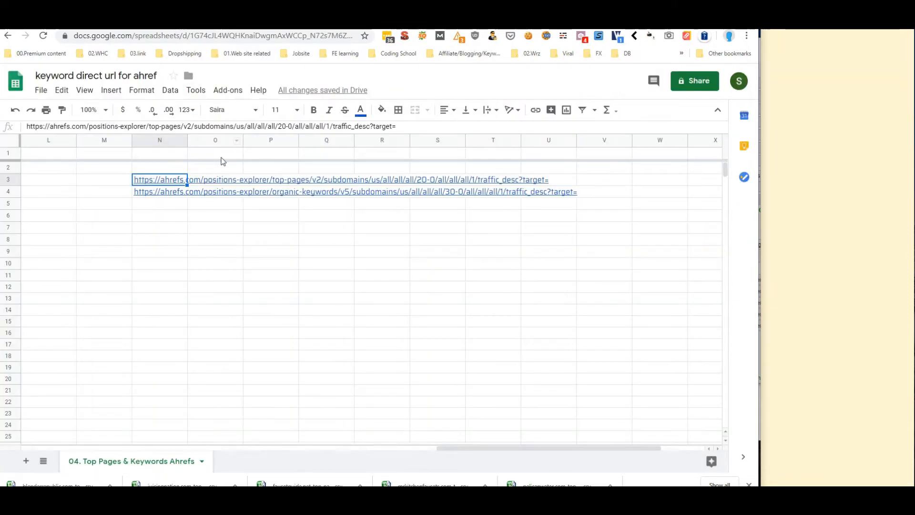
left_click(322, 447)
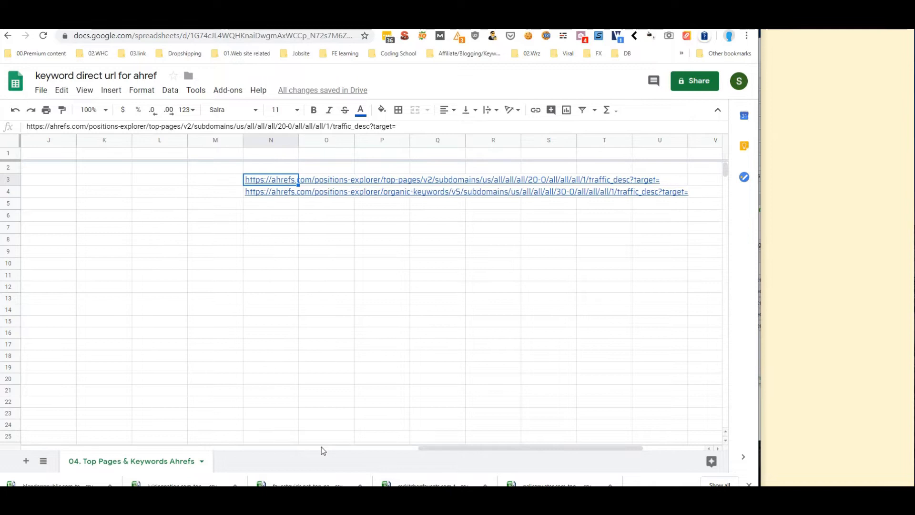
left_click_drag(327, 447, 138, 447)
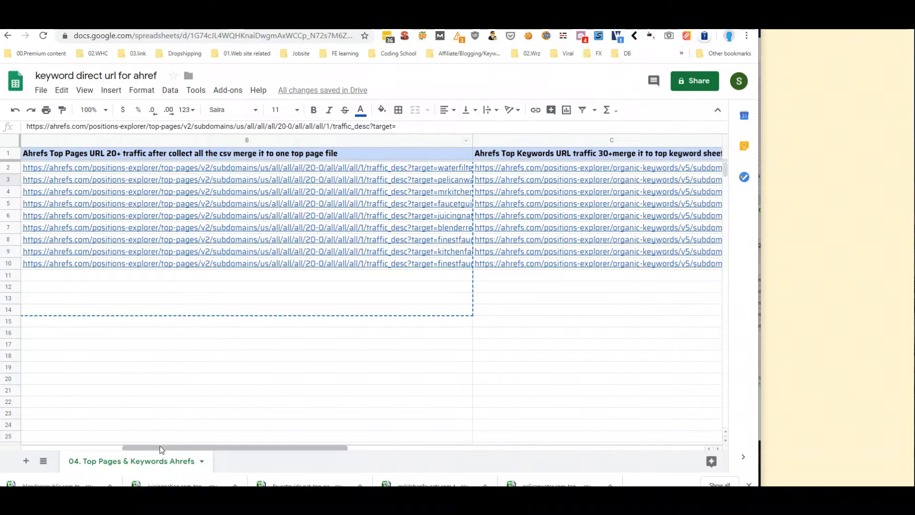
left_click(90, 448)
left_click_drag(127, 454, 268, 453)
left_click(623, 320)
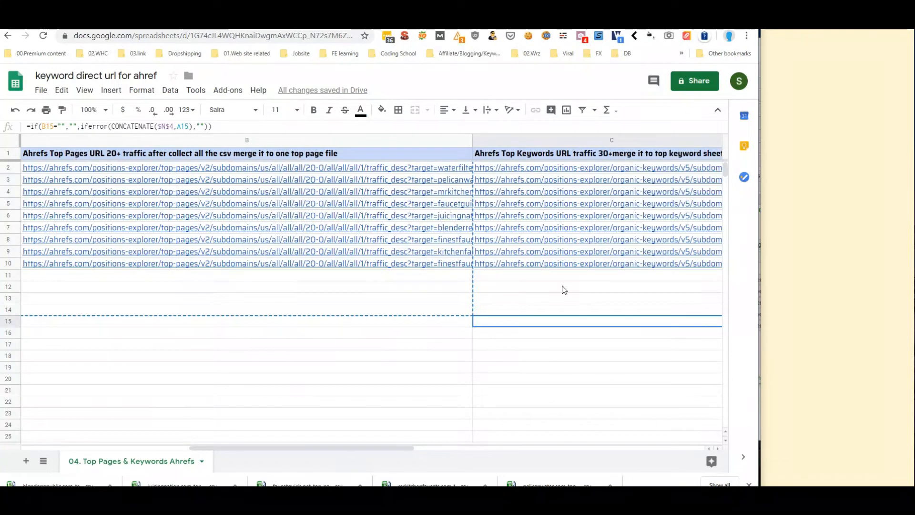
left_click_drag(517, 167, 549, 279)
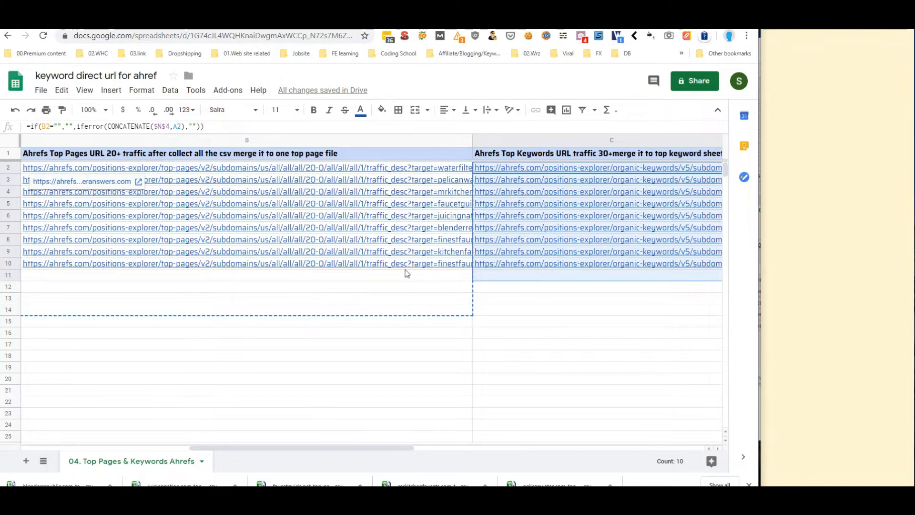
right_click(528, 272)
left_click(559, 127)
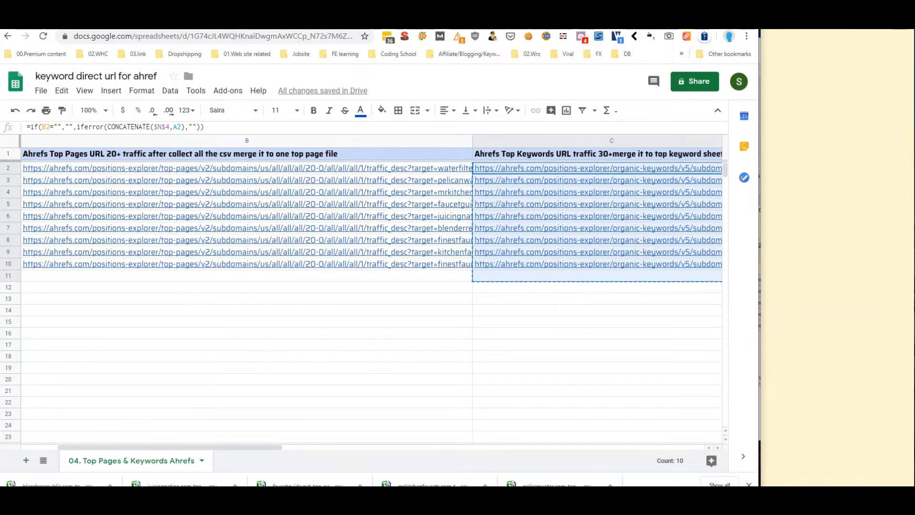
left_click(458, 23)
Paste the Top Keywords URLs over URL Opener's old list and open them all
left_click(505, 215)
key("ctrl+a")
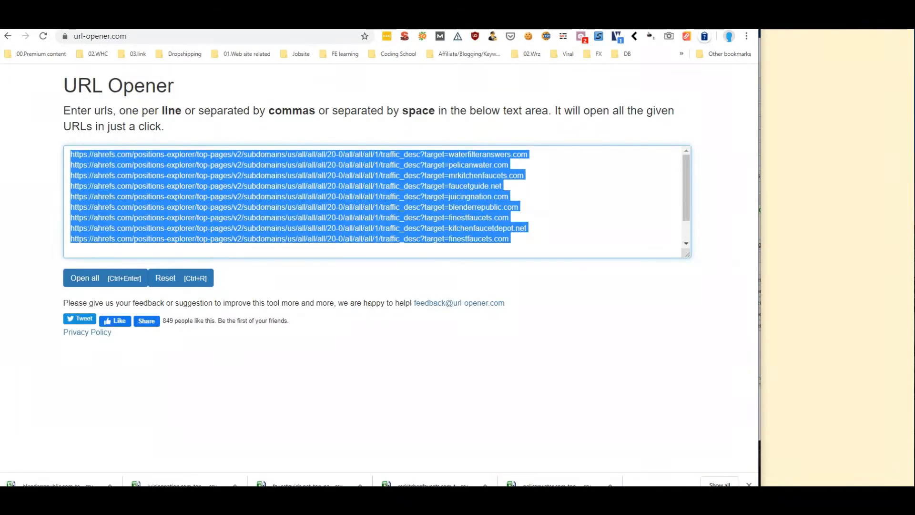
right_click(118, 185)
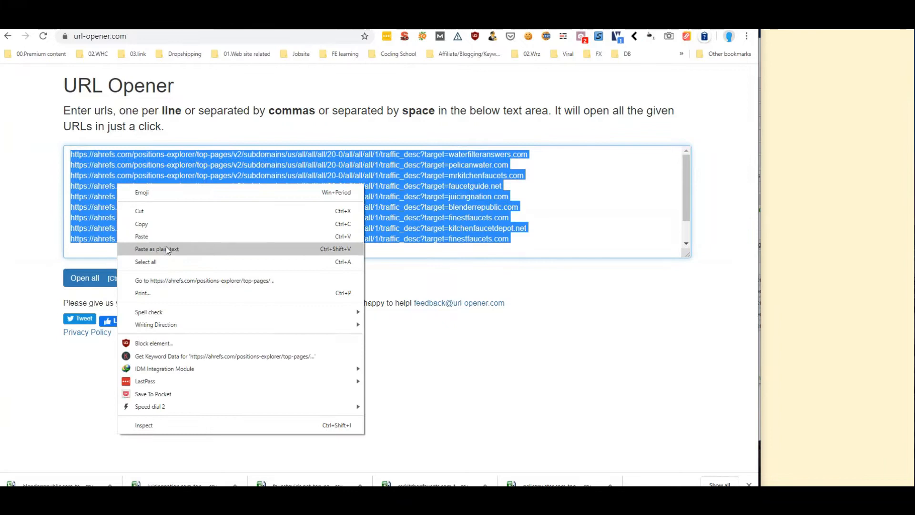
left_click(166, 247)
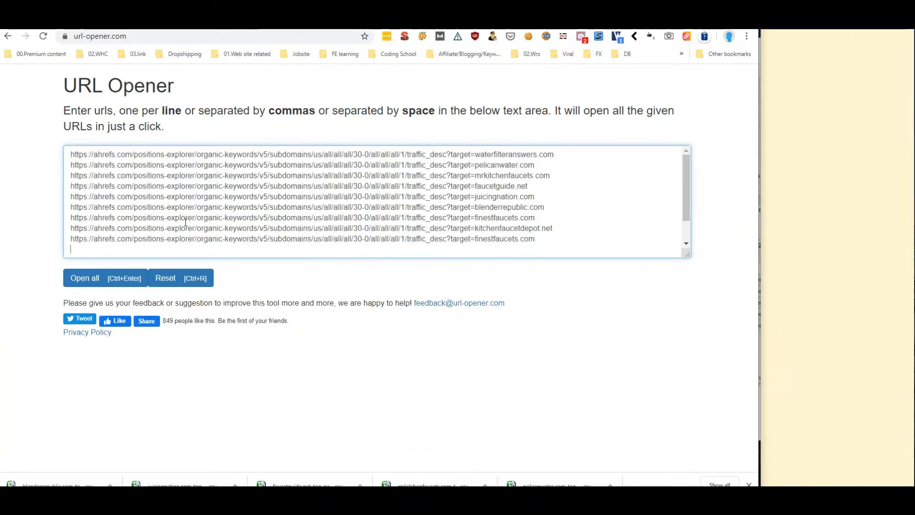
left_click(81, 281)
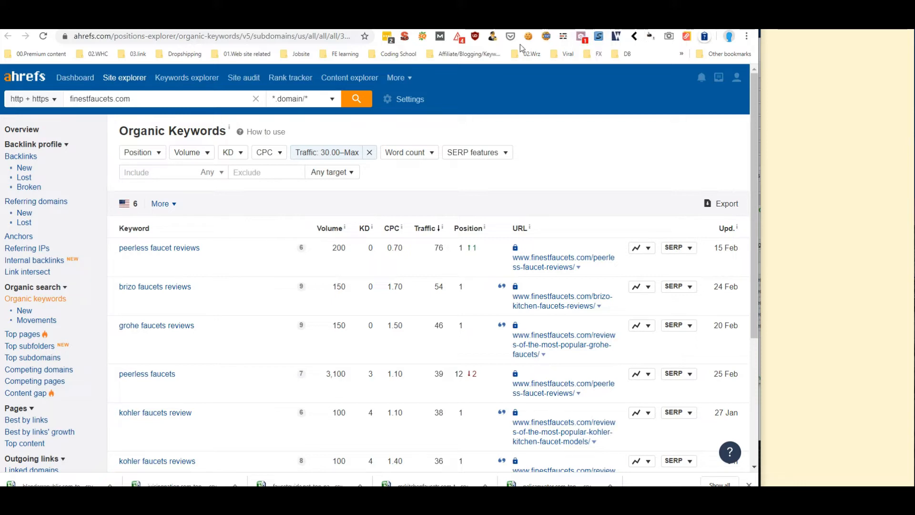
Save kitchenfaucetdepot.net's Organic Keywords report as a CSV under its suggested name, then show finestfaucets.com
left_click(496, 40)
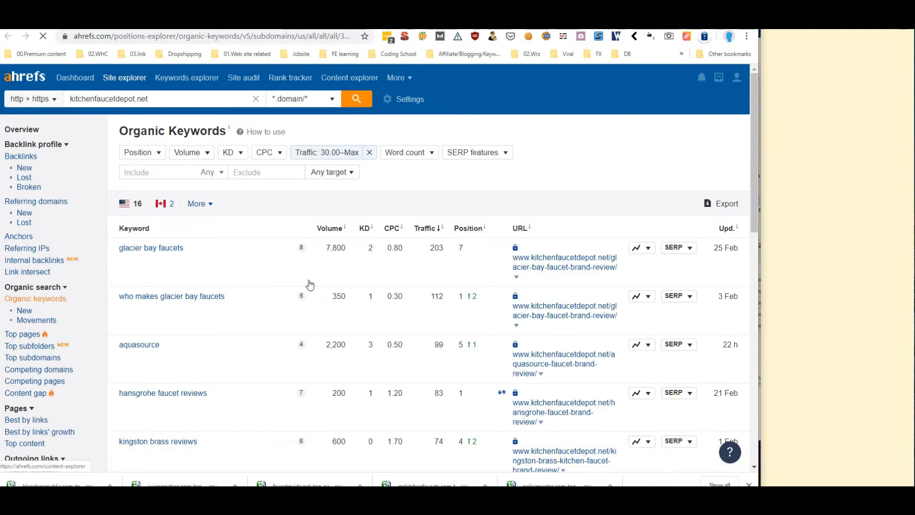
scroll(346, 244, "down", 8)
scroll(348, 243, "up", 8)
scroll(358, 238, "down", 12)
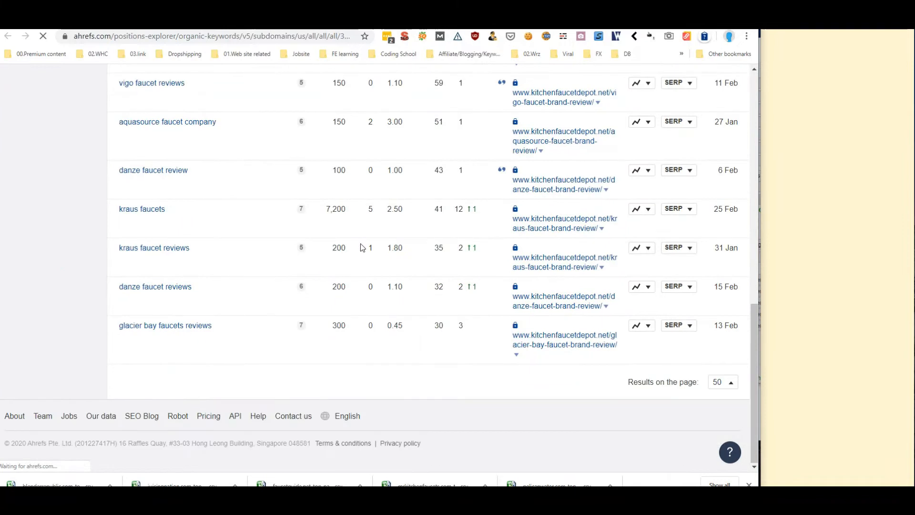
scroll(428, 262, "up", 4)
scroll(458, 269, "up", 8)
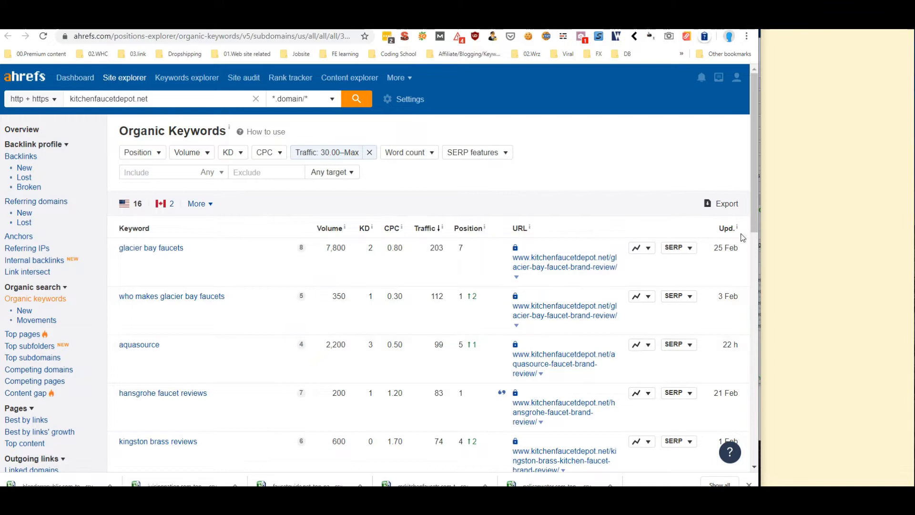
left_click(723, 208)
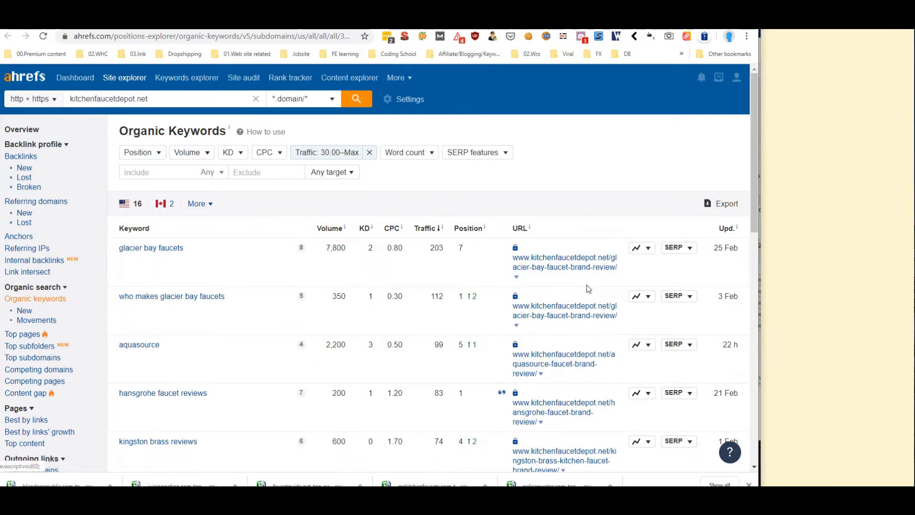
left_click(290, 332)
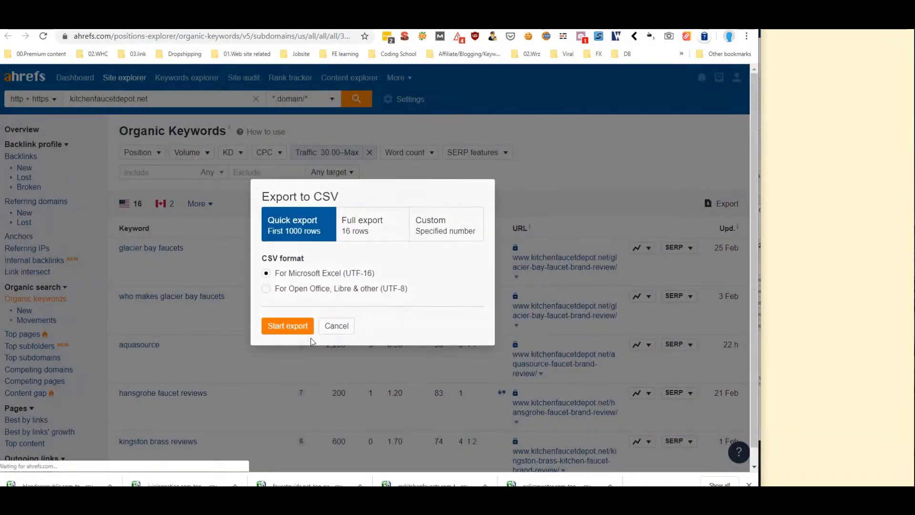
left_click(375, 248)
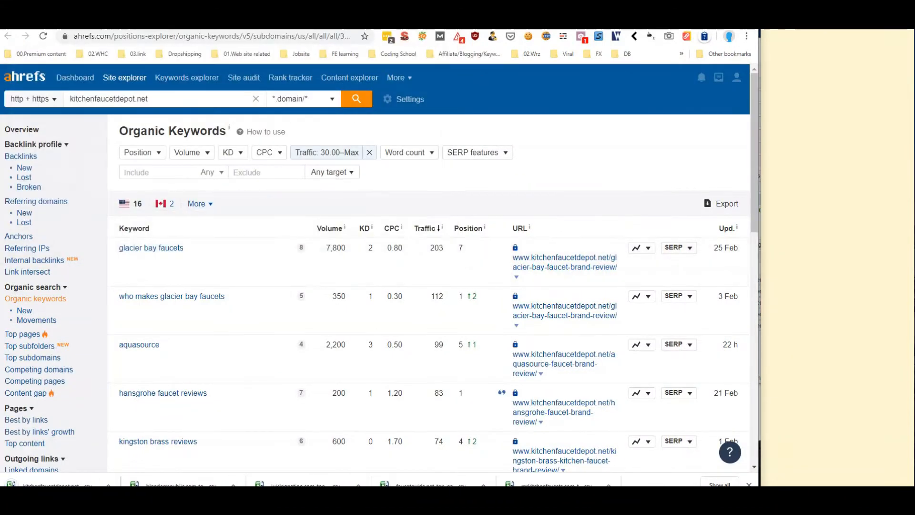
left_click(496, 21)
left_click(477, 21)
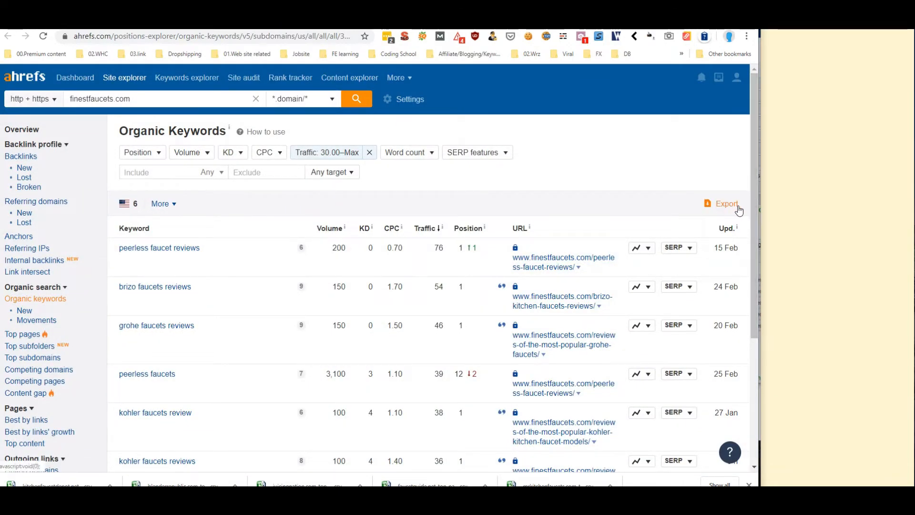
Save the finestfaucets.com and blenderrepublic.com organic keyword lists as CSV files
left_click(738, 207)
left_click(300, 331)
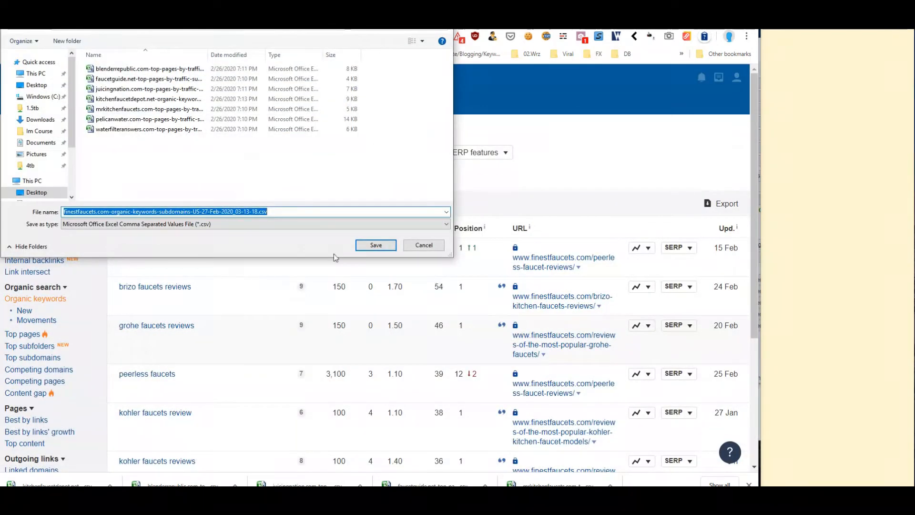
left_click(359, 244)
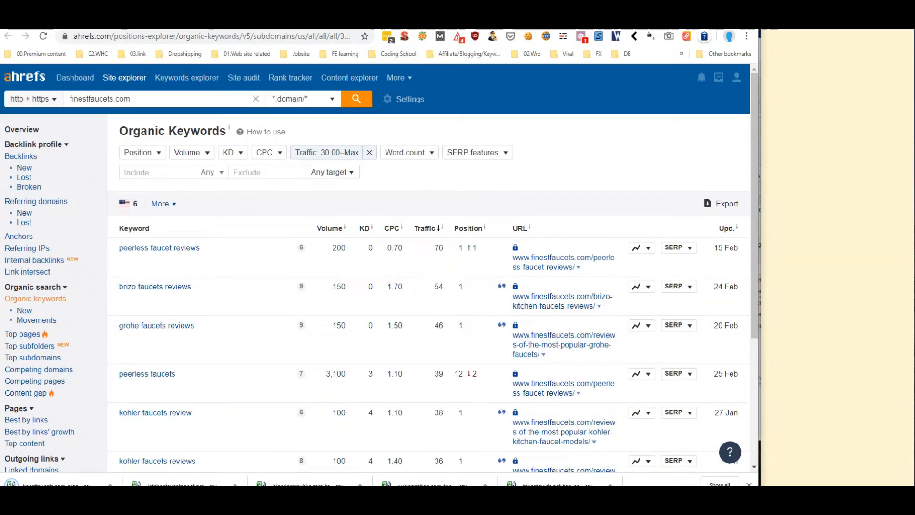
left_click(524, 23)
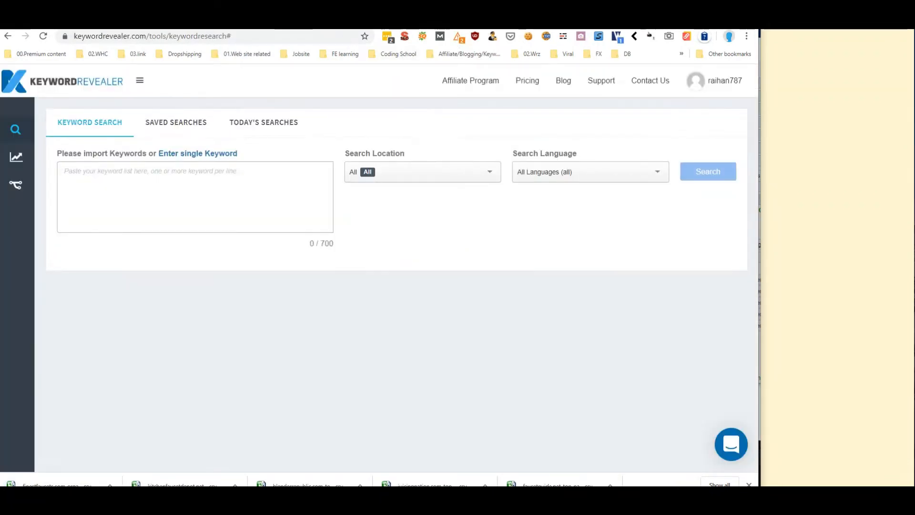
left_click(419, 23)
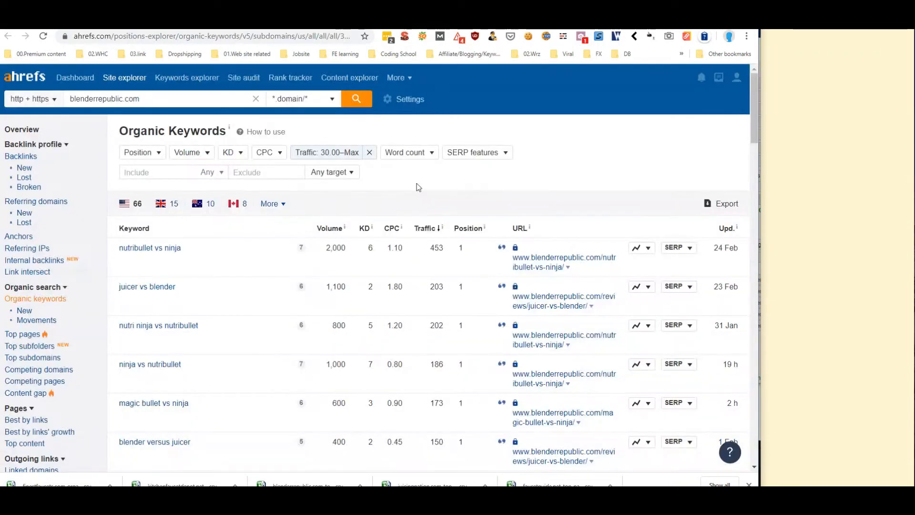
left_click(724, 206)
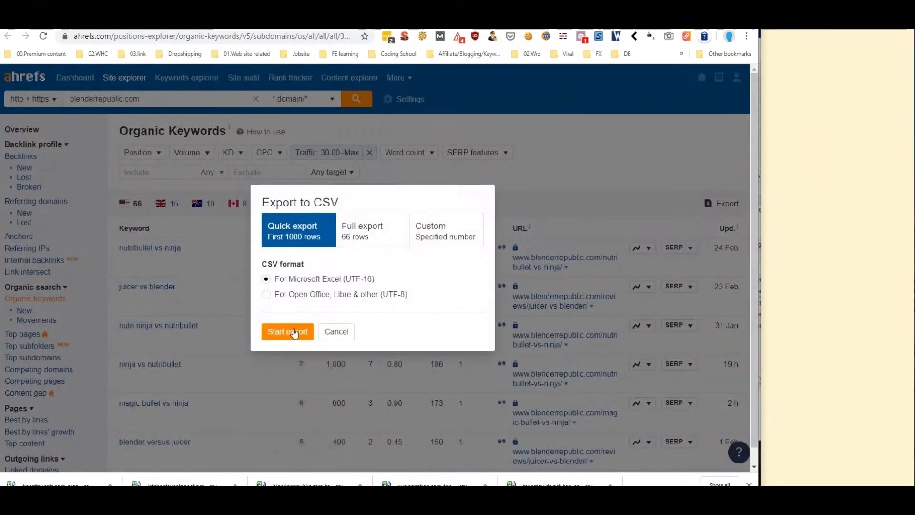
left_click(295, 332)
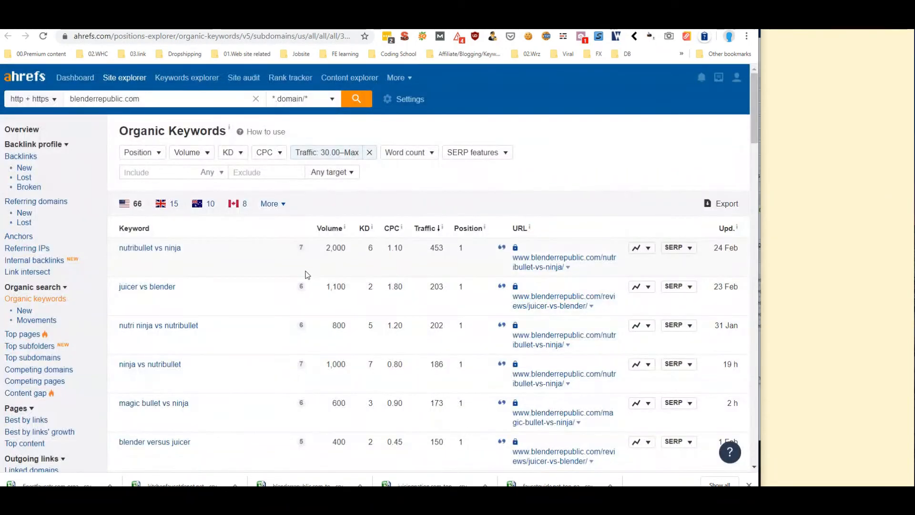
left_click(376, 246)
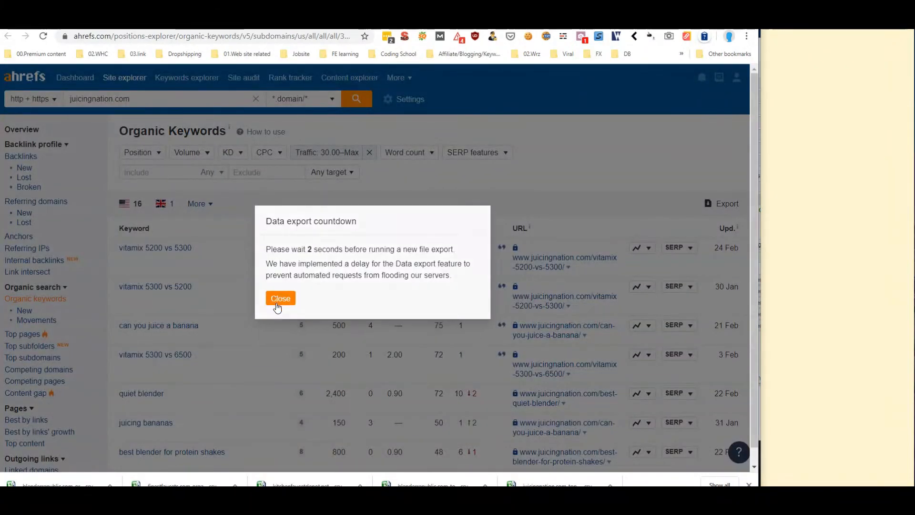
left_click(278, 305)
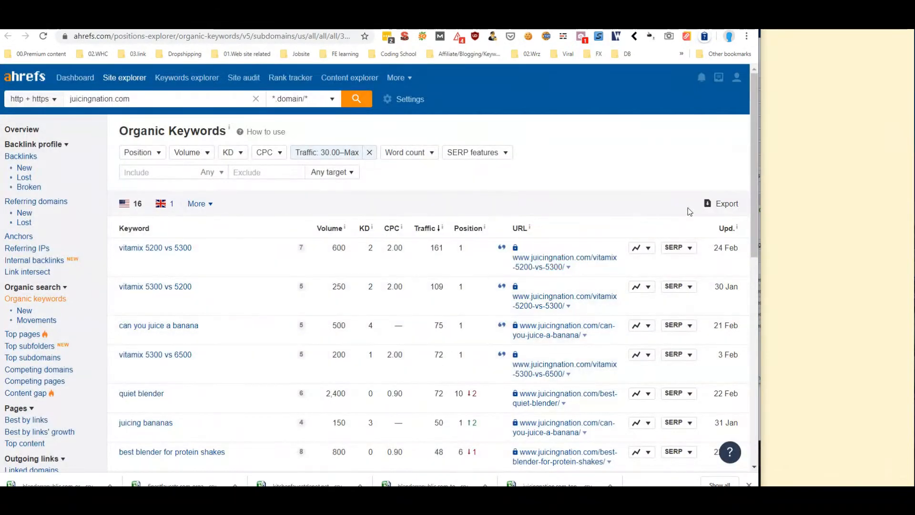
Save the juicingnation.com and faucetguide.net organic keyword lists as CSV files
left_click(725, 205)
left_click(278, 319)
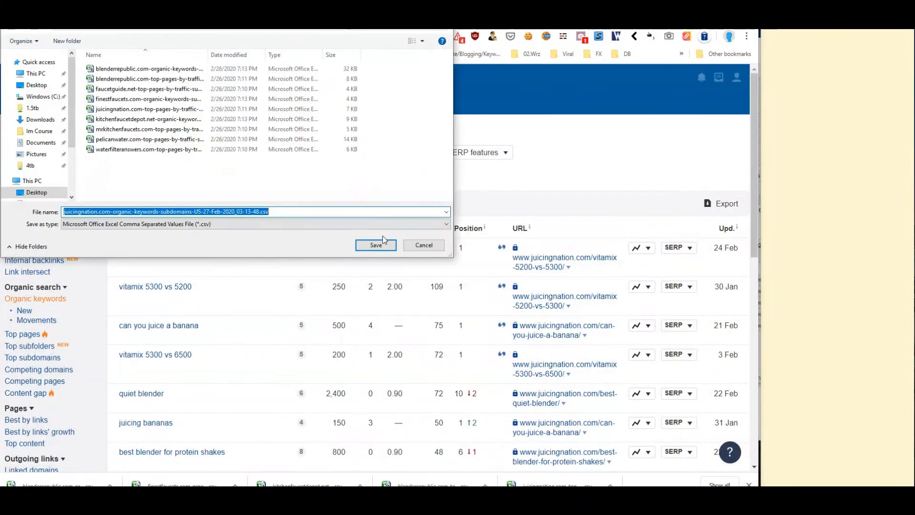
left_click(390, 249)
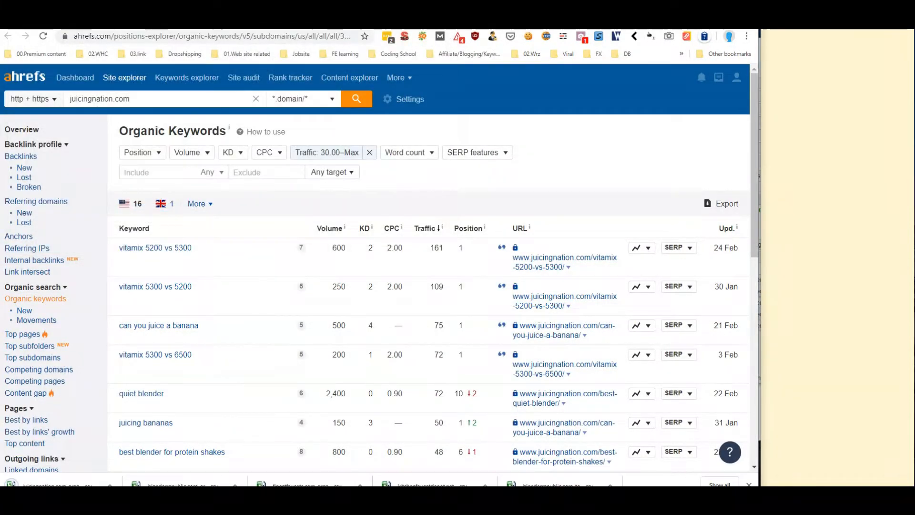
left_click(283, 24)
left_click(210, 24)
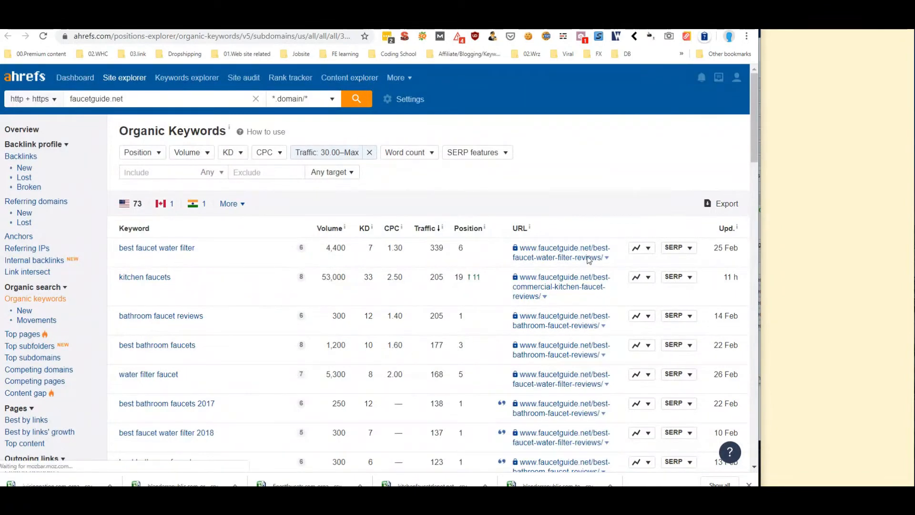
left_click(719, 204)
left_click(282, 305)
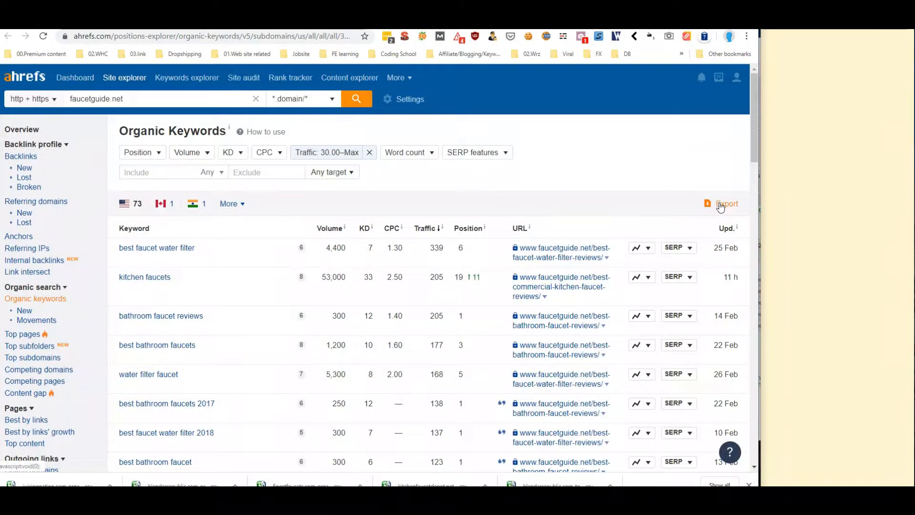
left_click(721, 205)
left_click(289, 332)
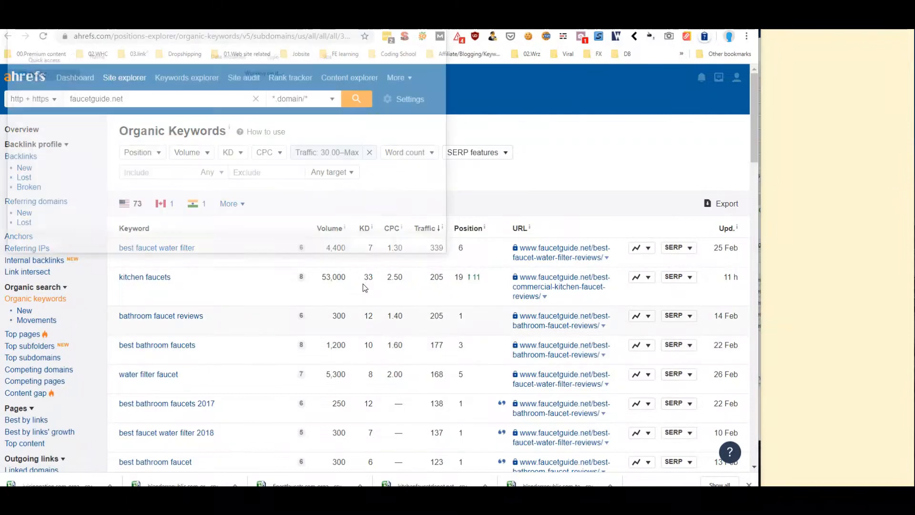
left_click(375, 245)
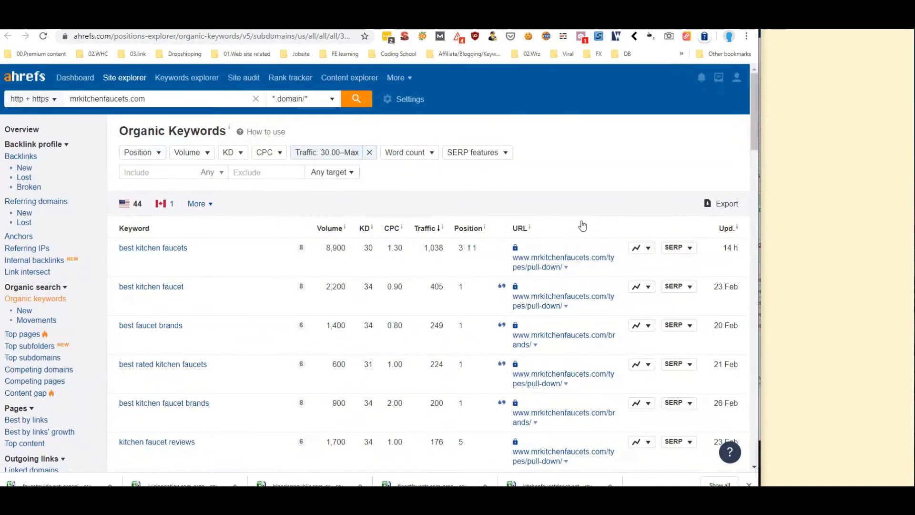
Save the mrkitchenfaucets.com and pelicanwater.com organic keyword lists as CSV files
left_click(722, 203)
left_click(285, 303)
left_click(288, 326)
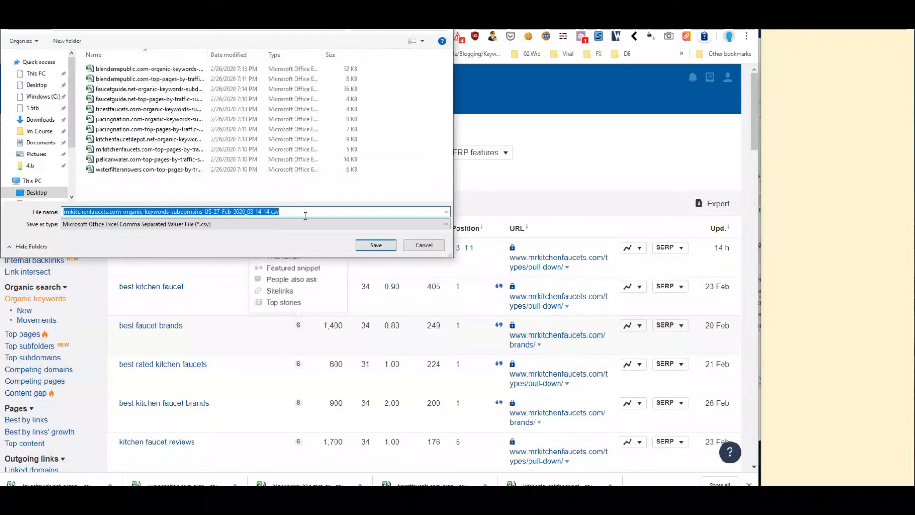
left_click(375, 245)
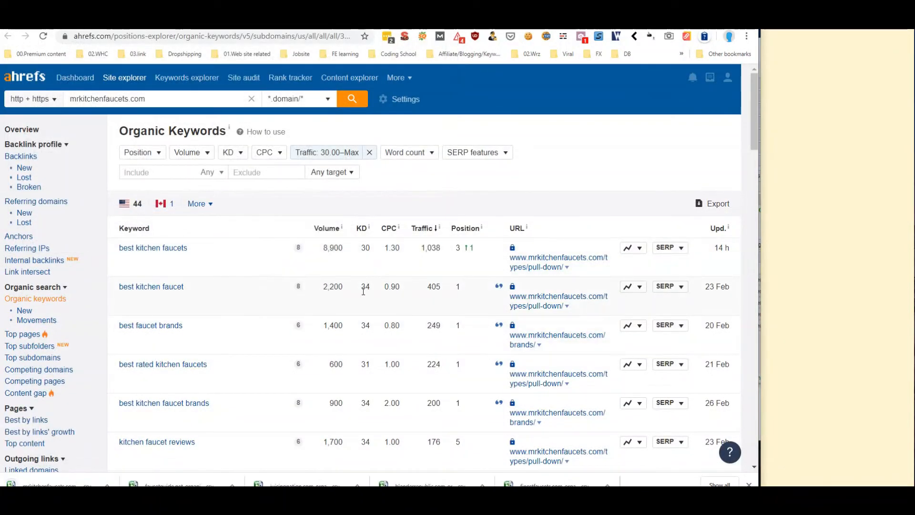
left_click(523, 24)
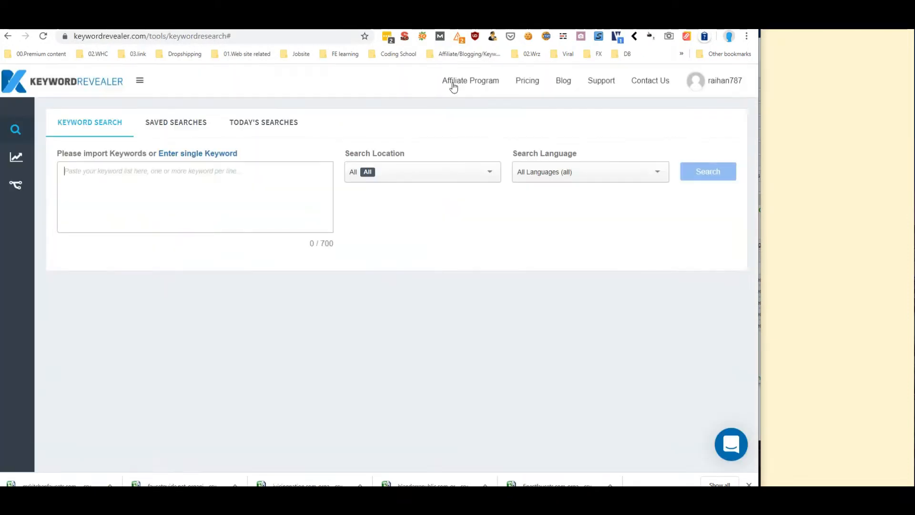
left_click(405, 24)
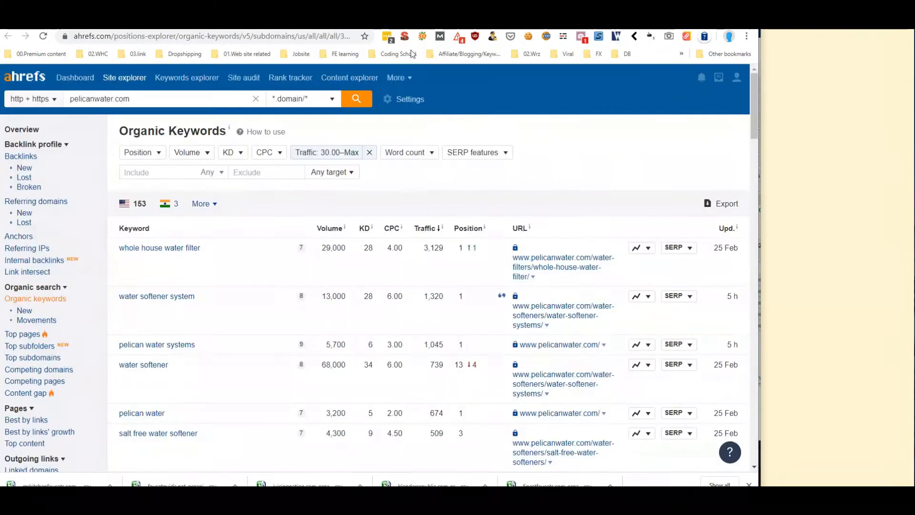
left_click(727, 206)
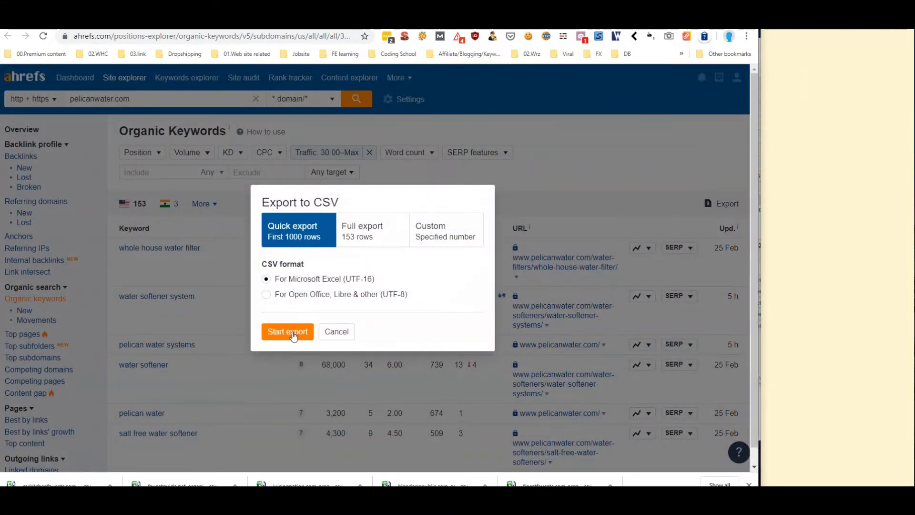
left_click(293, 334)
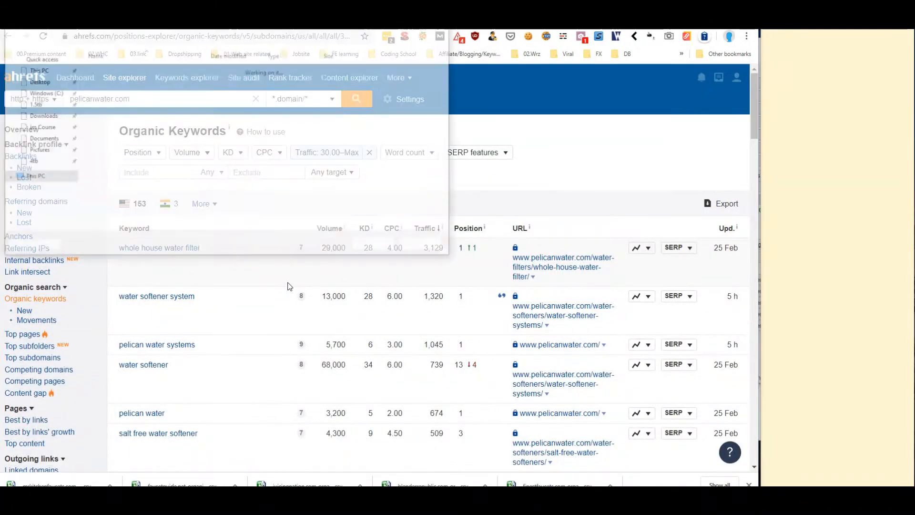
left_click(377, 246)
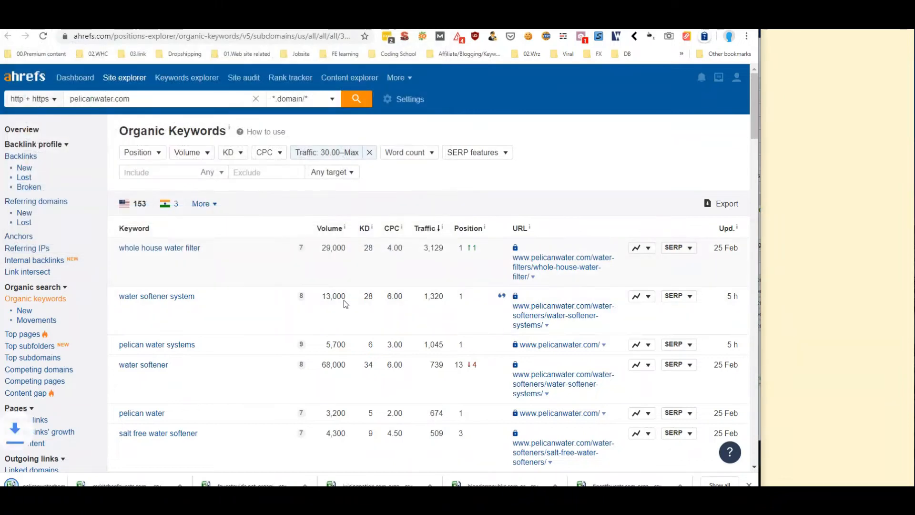
Save the waterfilteranswers.com organic keyword list as CSV and show the mergesample folder
left_click(429, 21)
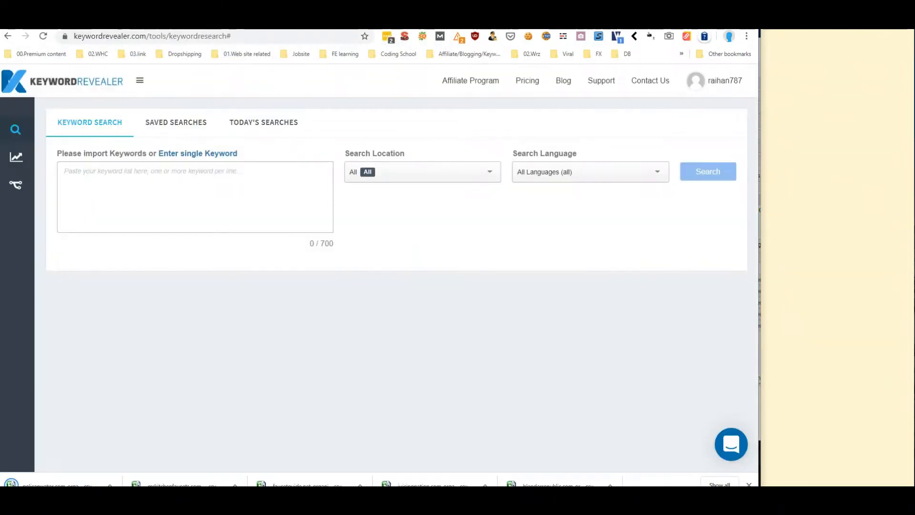
left_click(465, 22)
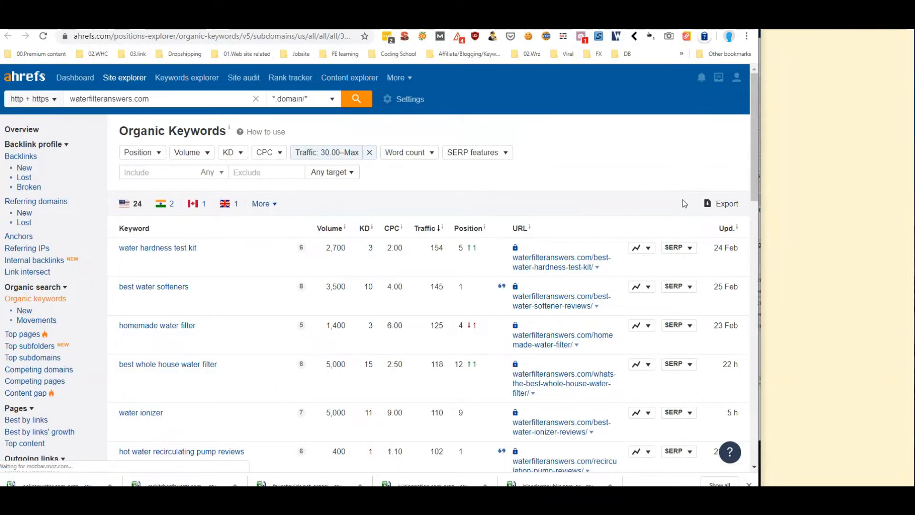
left_click(718, 203)
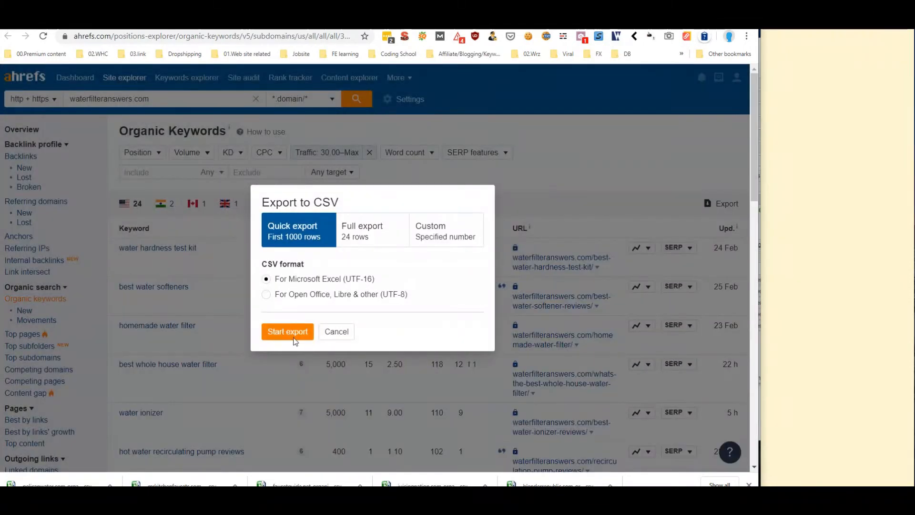
left_click(294, 338)
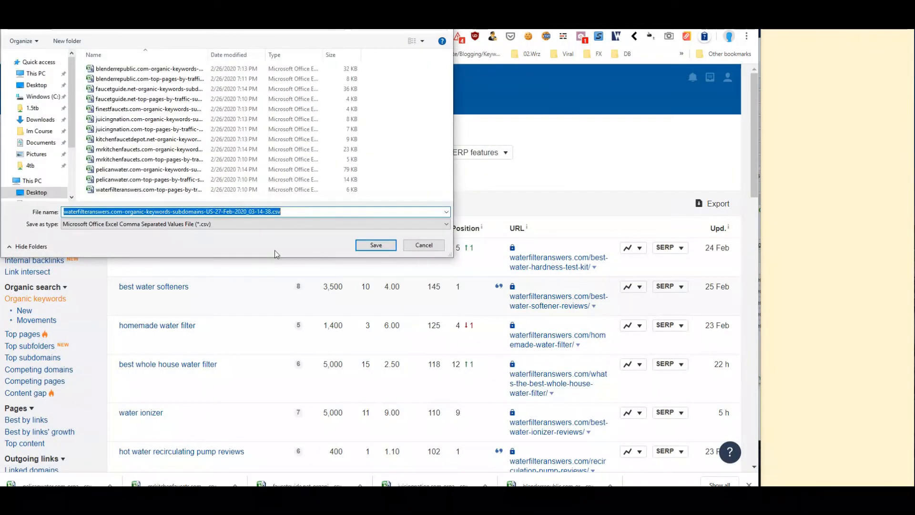
left_click(367, 245)
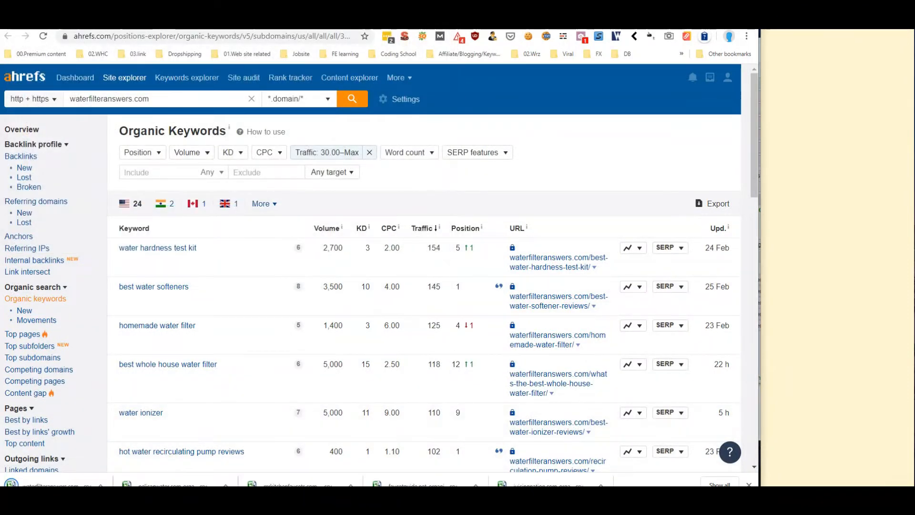
left_click(323, 500)
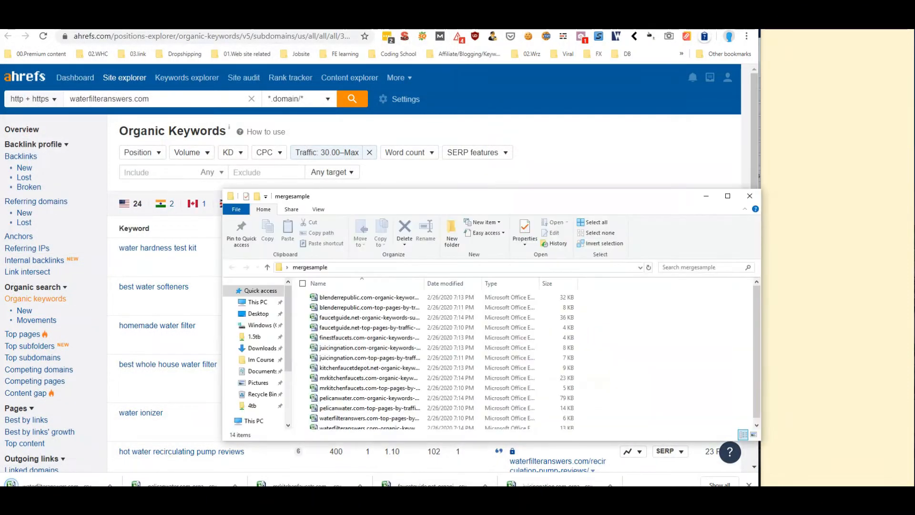
Maximise mergesample, sort files by Date modified, and select the six top-pages CSVs
left_click(728, 195)
left_click_drag(197, 93, 319, 94)
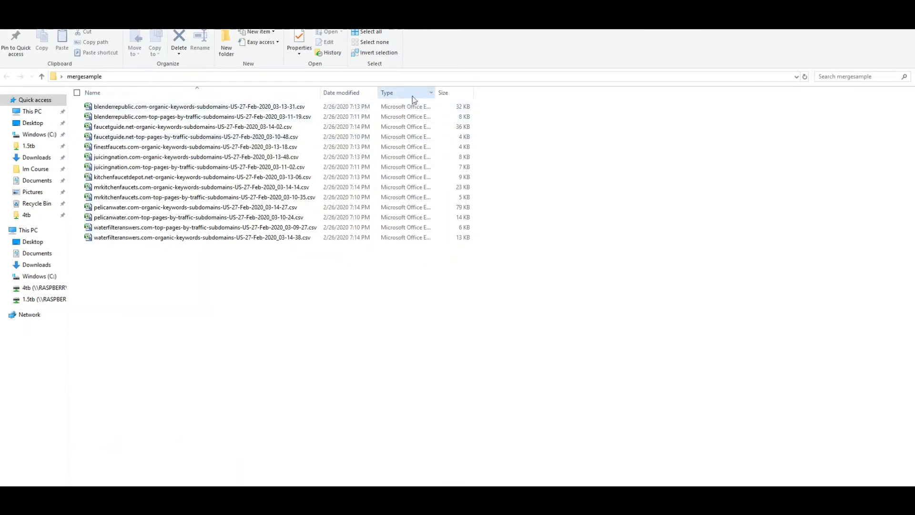
left_click(345, 94)
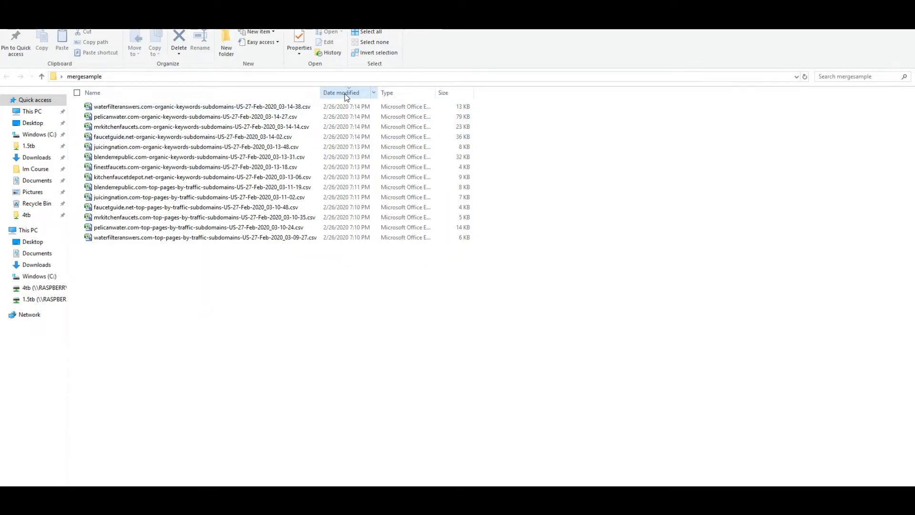
left_click_drag(333, 289, 228, 188)
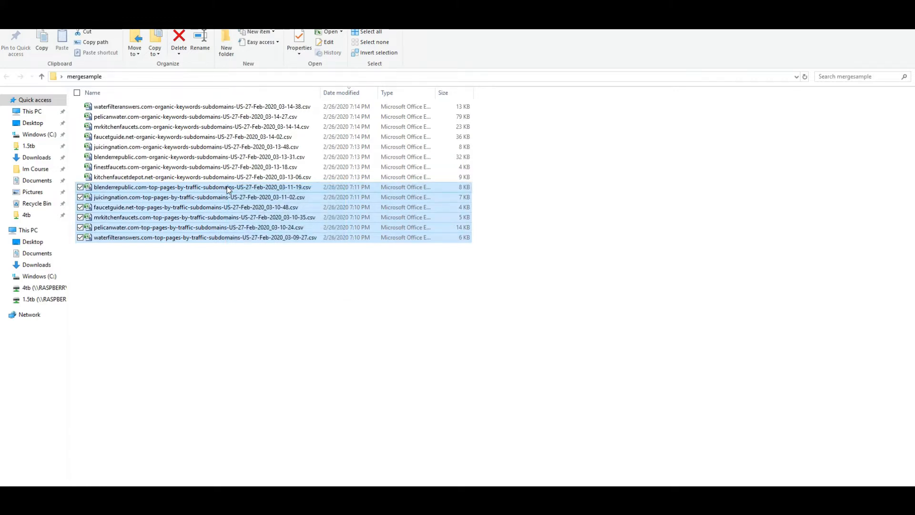
Move the six top-pages CSVs into a new subfolder named 'New folder'
right_click(233, 204)
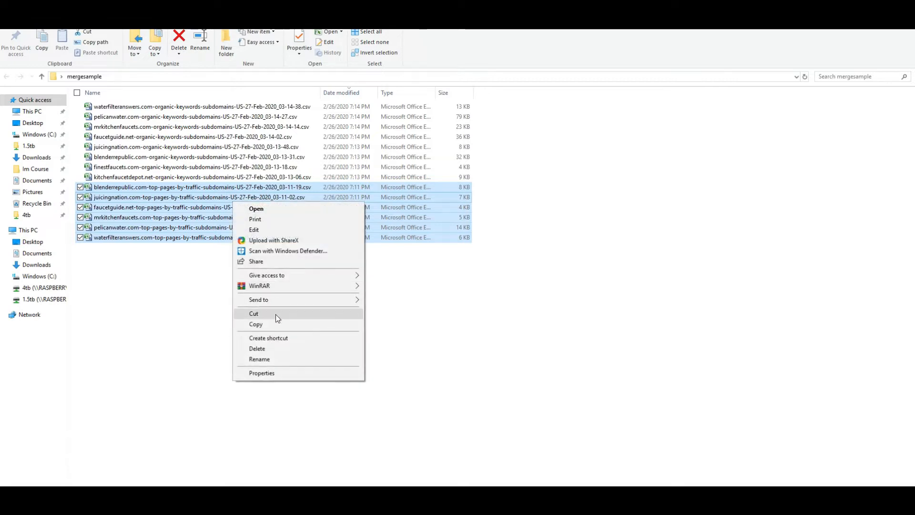
left_click(243, 313)
right_click(243, 313)
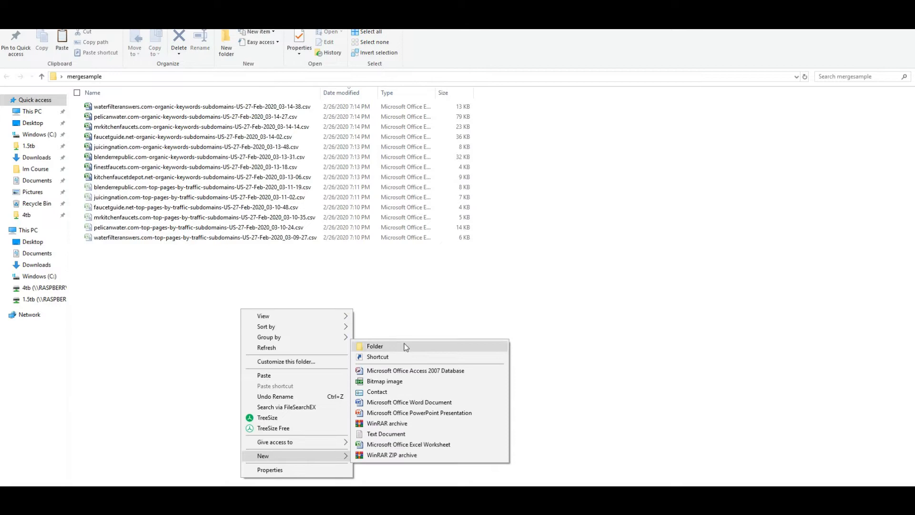
left_click(400, 343)
left_click(84, 246)
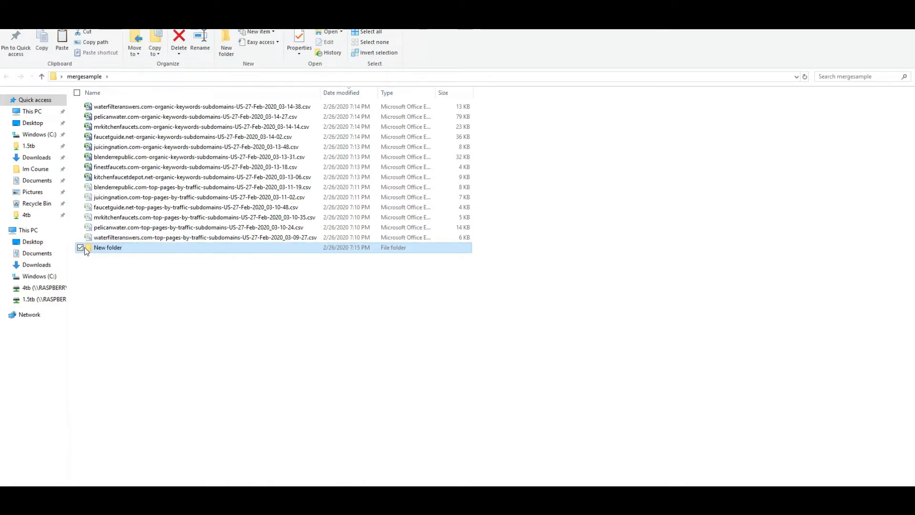
double_click(85, 247)
right_click(165, 201)
left_click(212, 266)
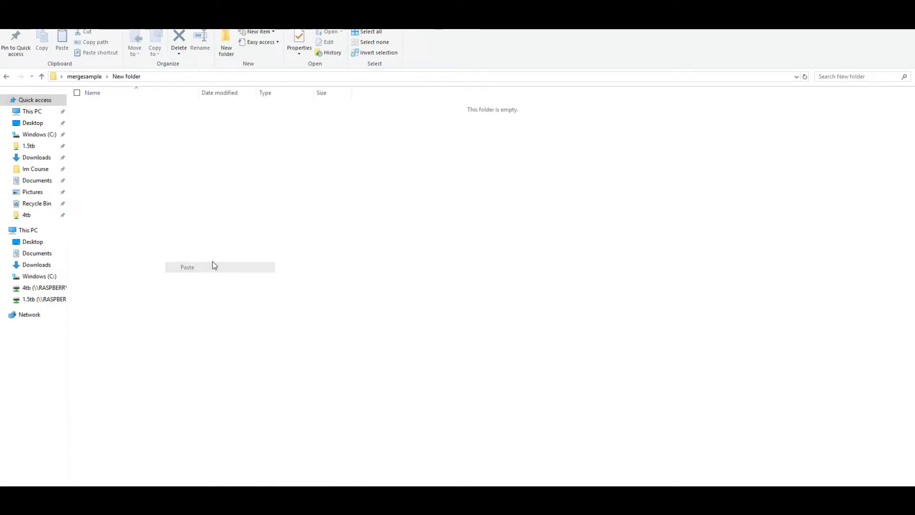
left_click(264, 276)
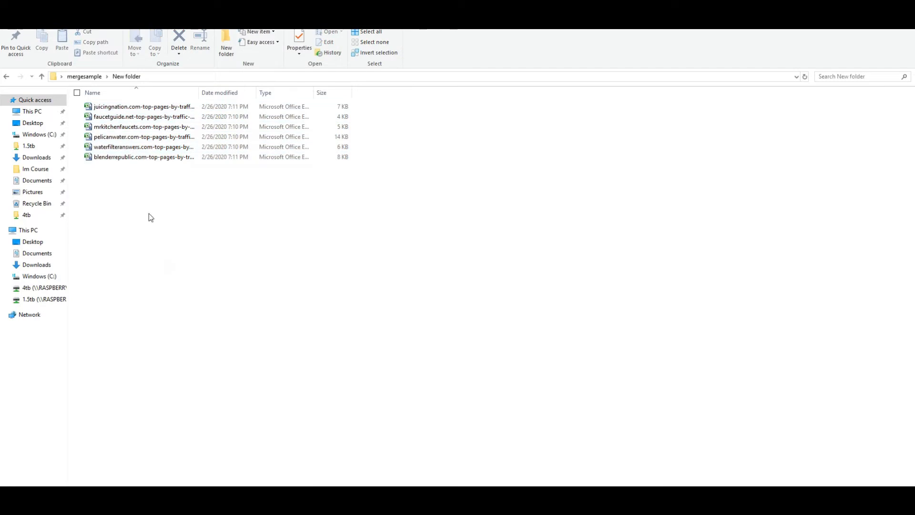
left_click(170, 76)
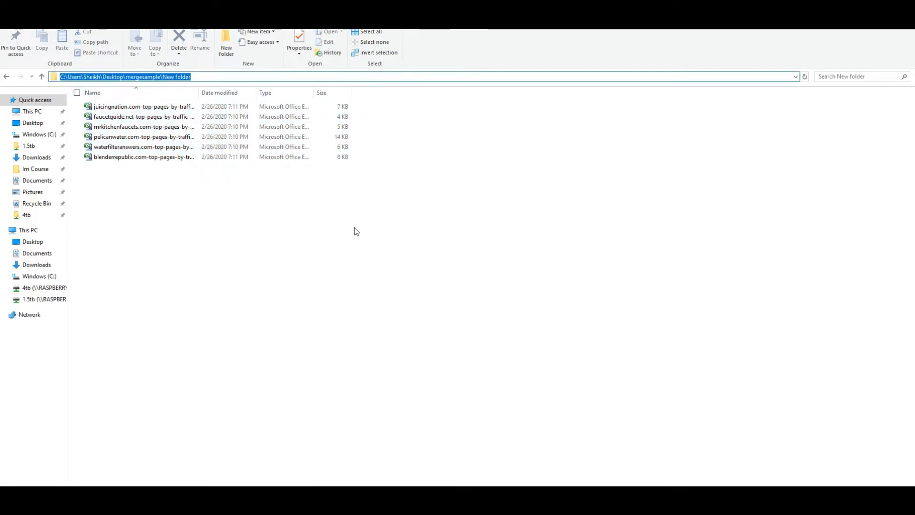
Open a Command Prompt in the New folder of CSV exports using cmd
type("cmd")
key("Return")
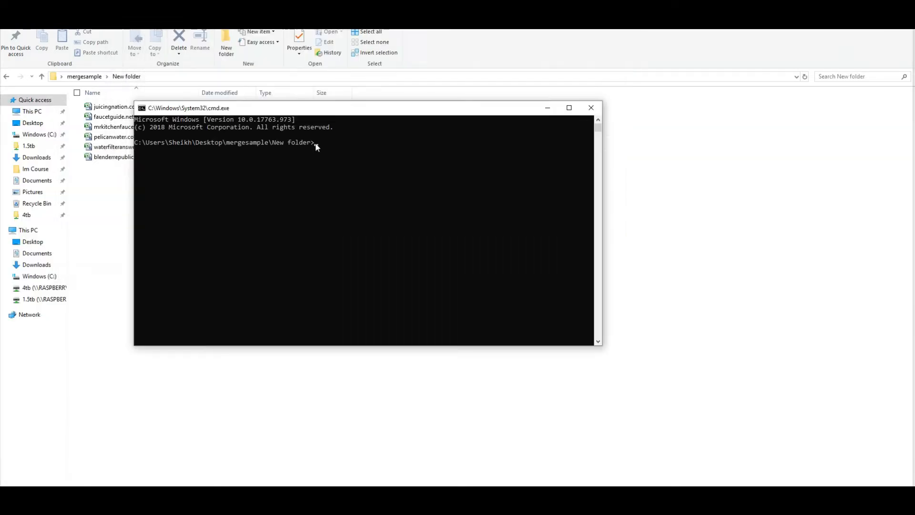
left_click_drag(326, 108, 333, 80)
left_click_drag(388, 179, 386, 30)
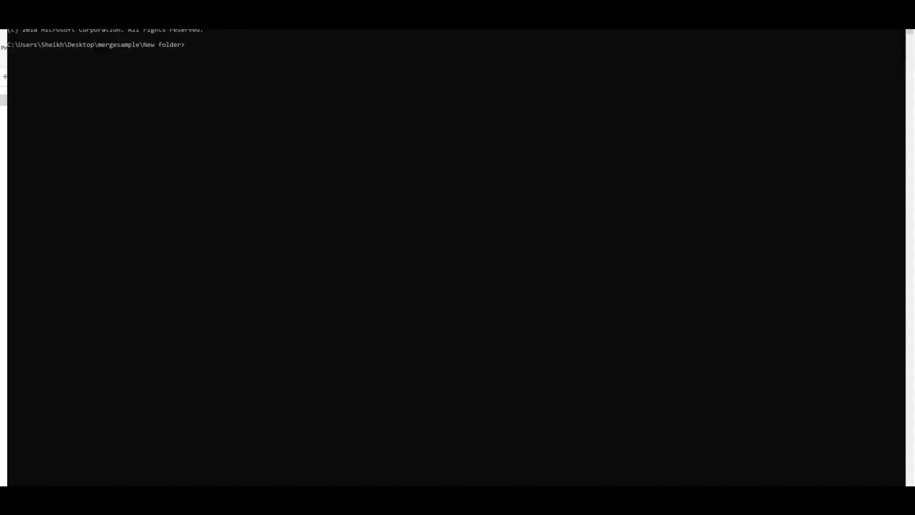
Reposition the console window, then bring up the Low Competitive Bulk Keyword Finding slides
double_click(386, 7)
left_click_drag(316, 172, 394, 9)
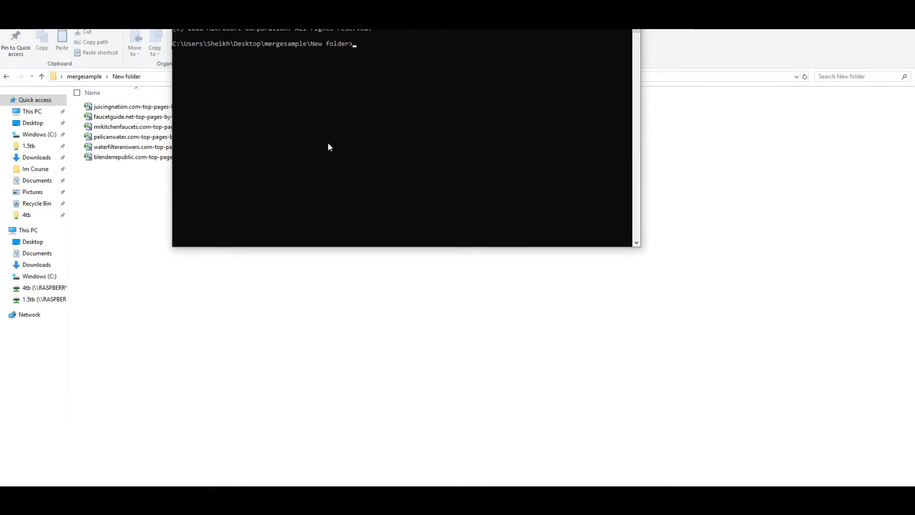
left_click_drag(364, 11, 397, 125)
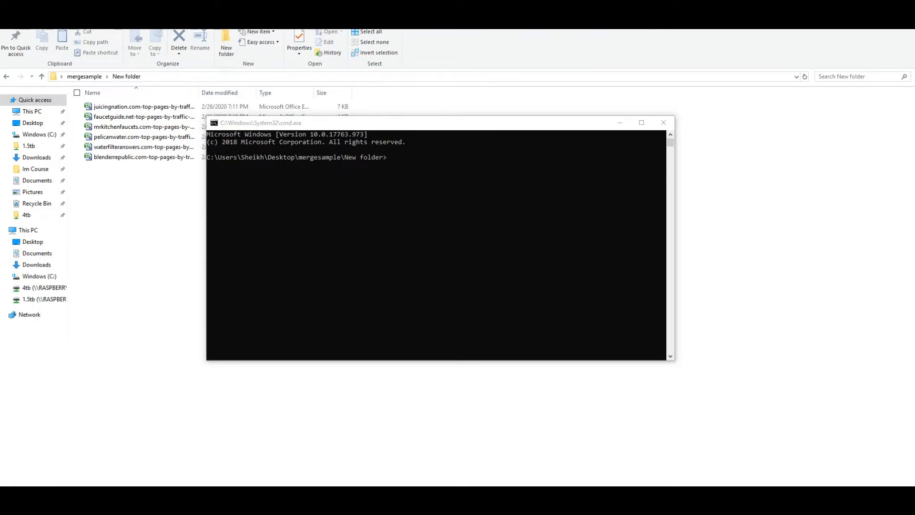
key("alt+Tab")
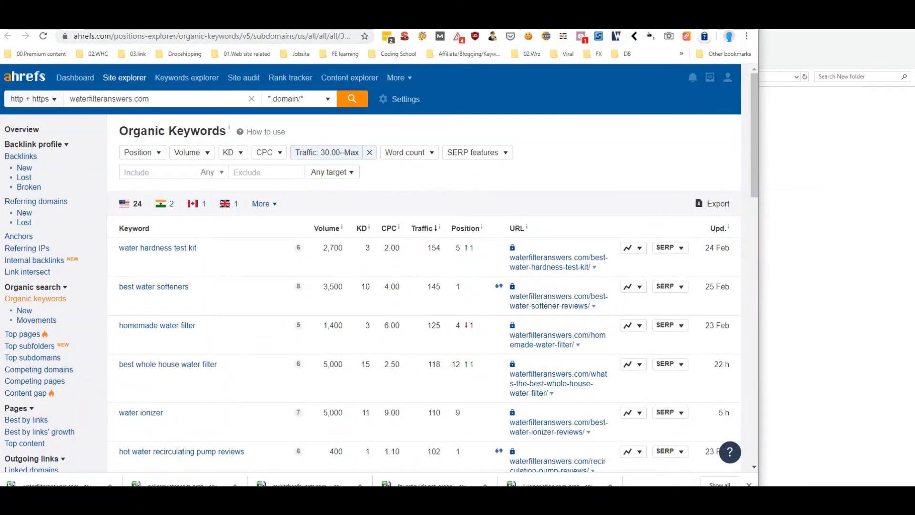
key("ctrl+Tab")
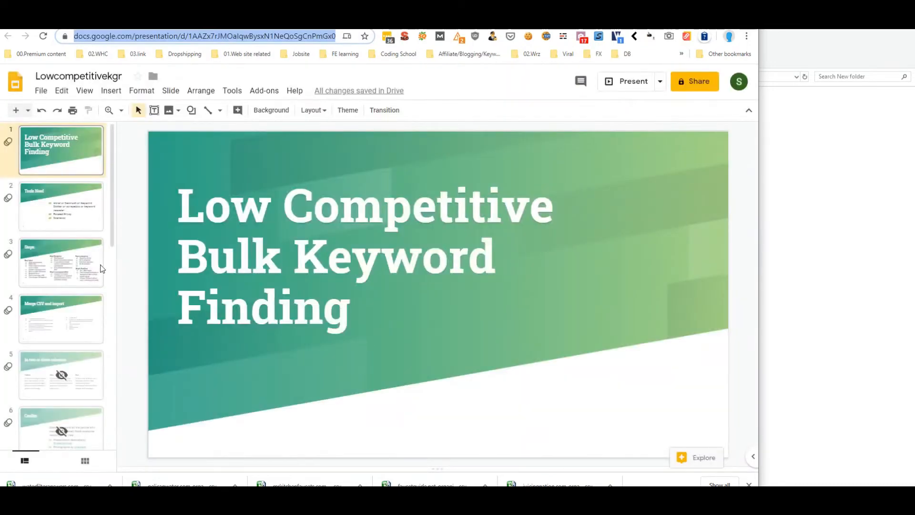
Copy 'copy *.csv all.txt' from the Merge CSV and import slide and return to the console
left_click(70, 311)
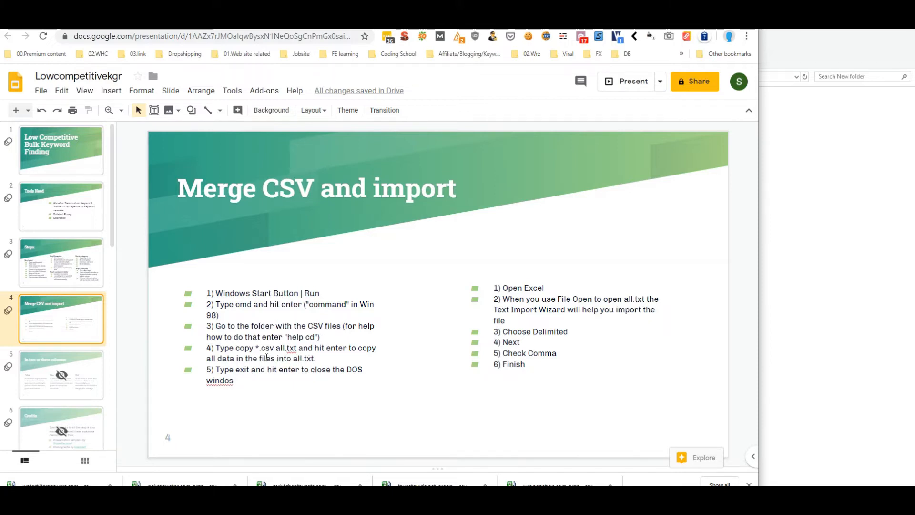
left_click_drag(235, 350, 296, 350)
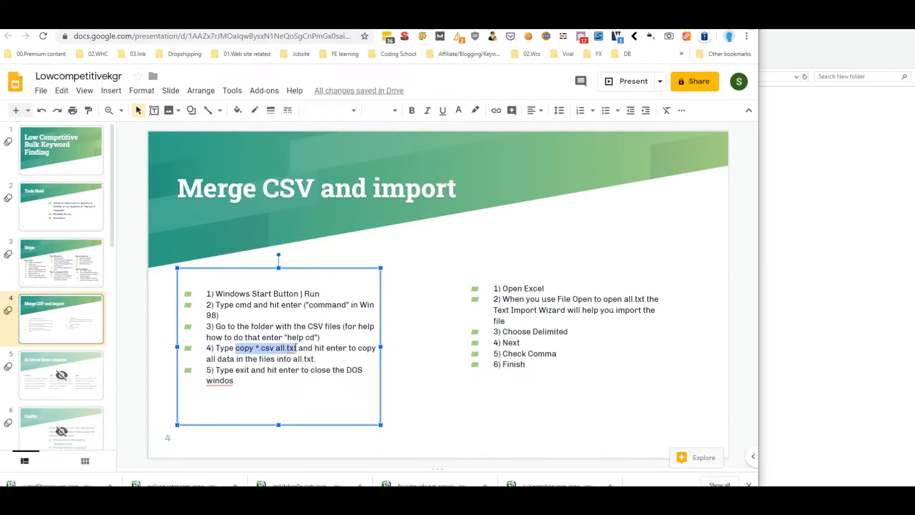
left_click_drag(296, 348, 297, 348)
right_click(284, 350)
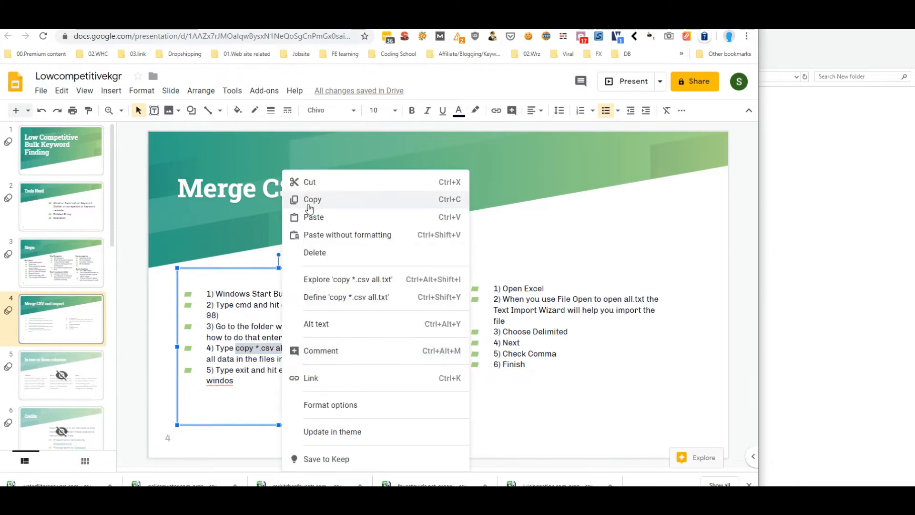
left_click(308, 204)
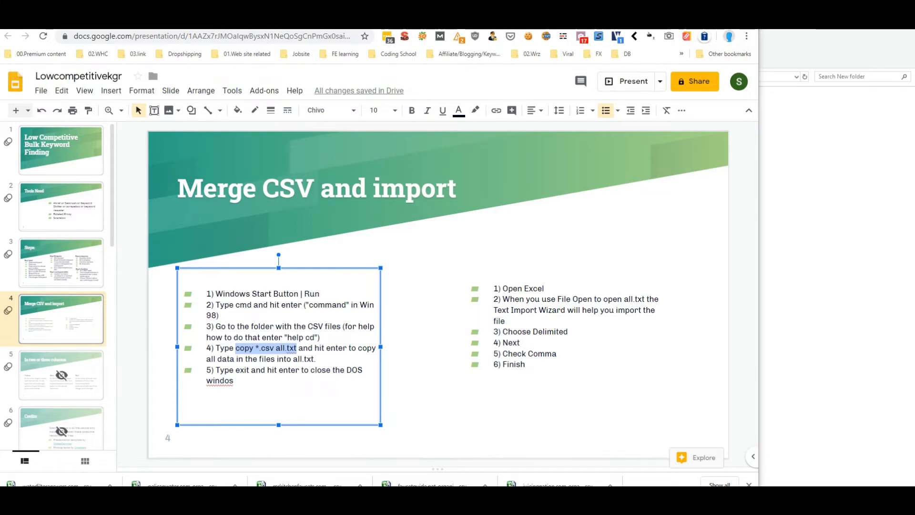
left_click(704, 15)
left_click(400, 130)
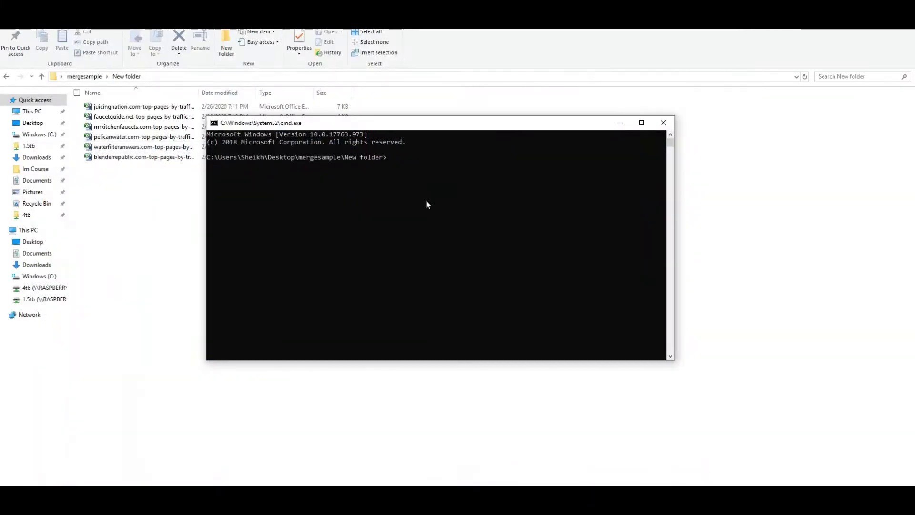
Paste the copy command with output renamed to keyword.csv and run it to merge the CSVs
left_click_drag(411, 130, 436, 231)
key("ctrl+v")
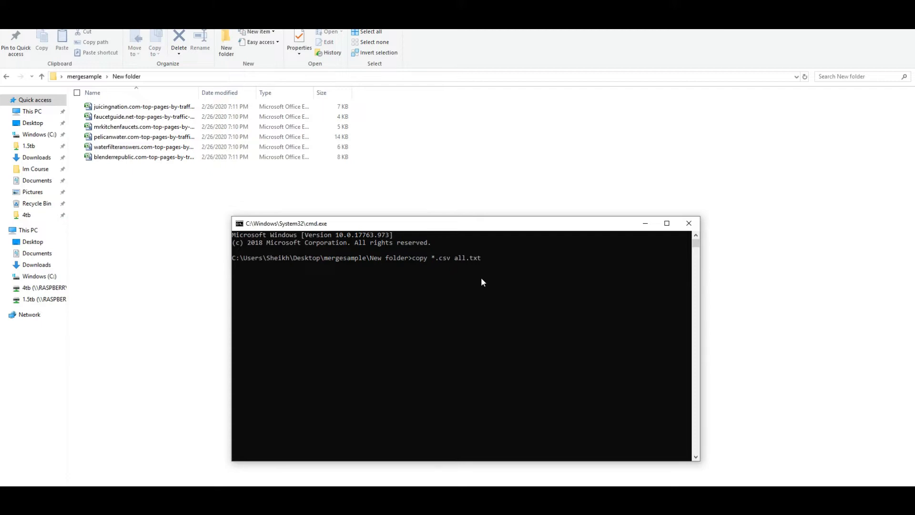
key("BackSpace")
type("ywo")
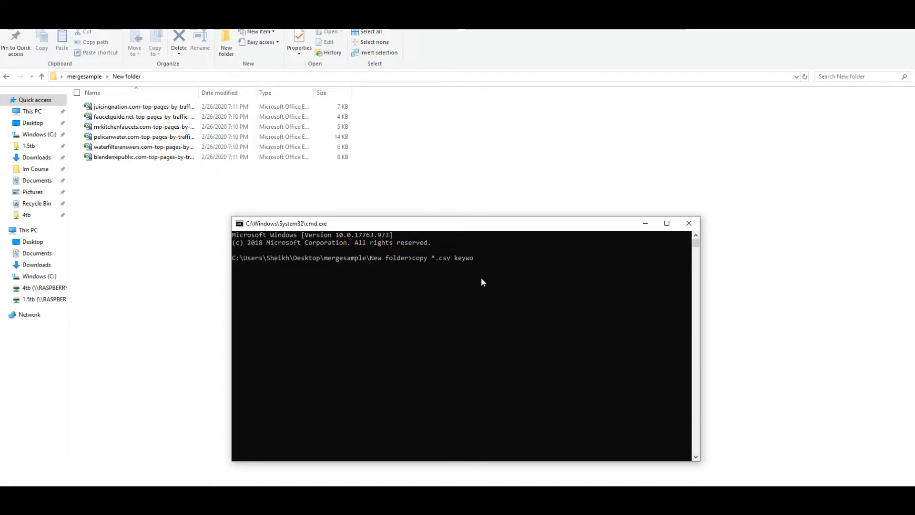
type("rd.csv")
key("Return")
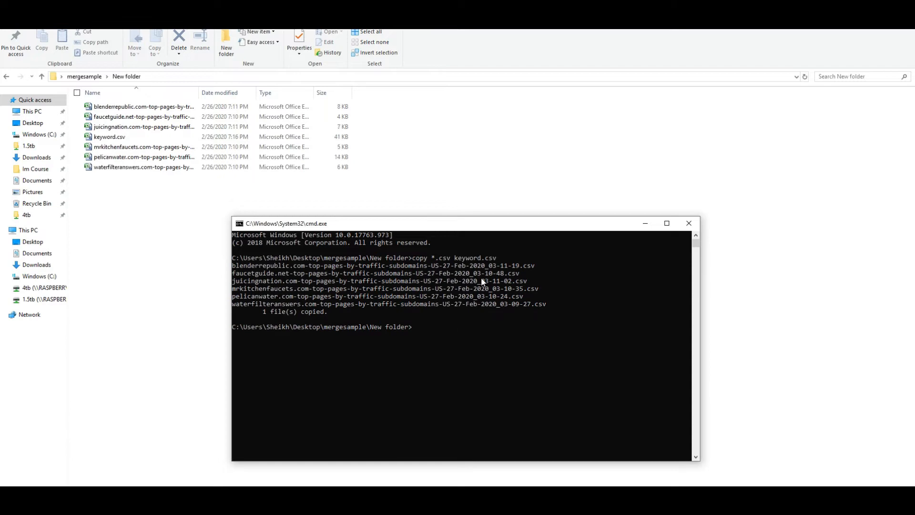
left_click(151, 137)
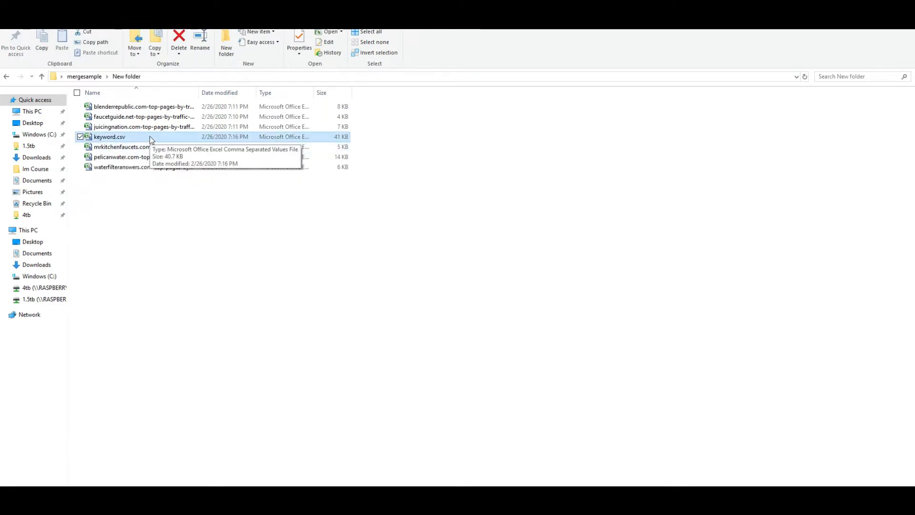
Go back to the mergesample folder and open a Command Prompt there
left_click(7, 77)
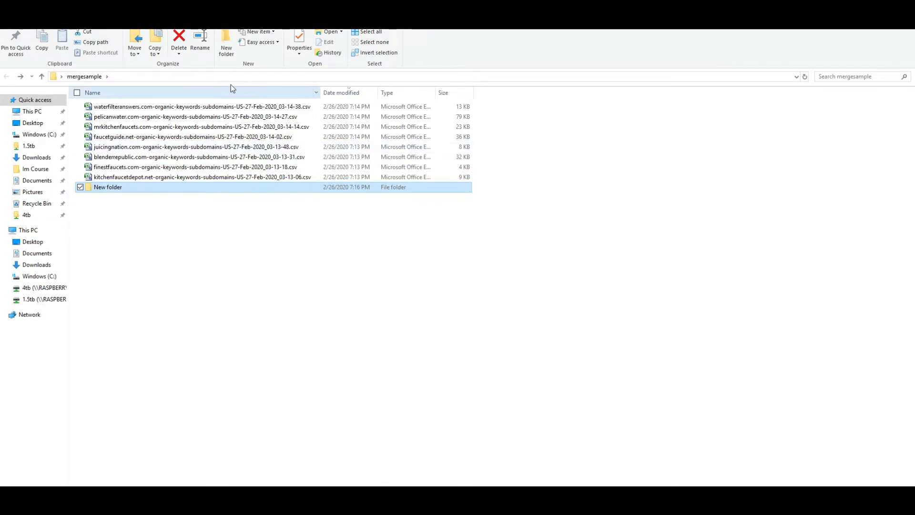
left_click(212, 75)
type("cmd")
key("Return")
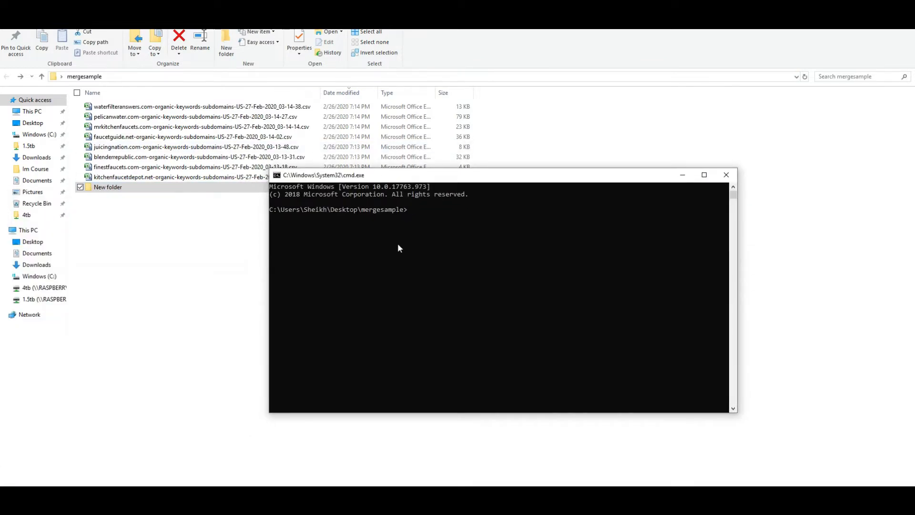
Run 'copy *.csv key1.csv' to merge the eight organic-keyword CSVs into key1.csv
type("copy *.csv all.txt")
key("BackSpace")
key("BackSpace")
key("BackSpace")
key("BackSpace")
key("BackSpace")
key("BackSpace")
key("BackSpace")
key("BackSpace")
type("key")
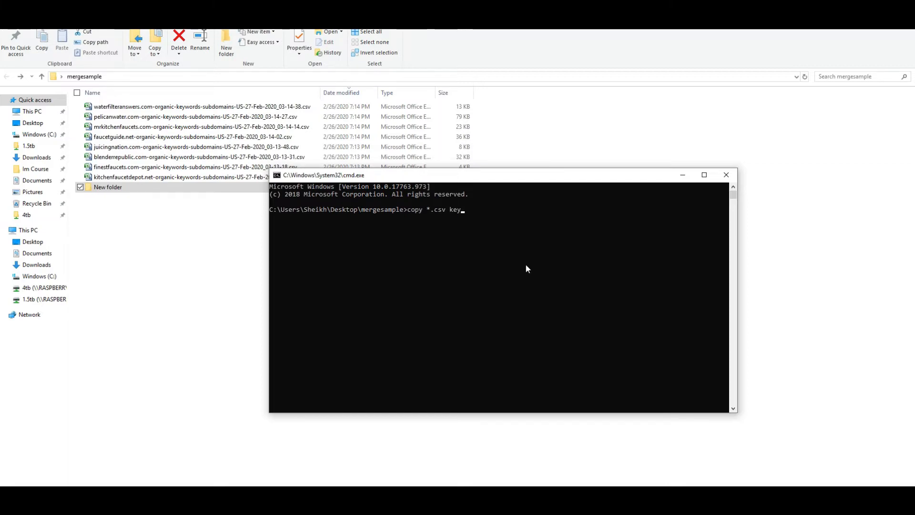
type("1.csv")
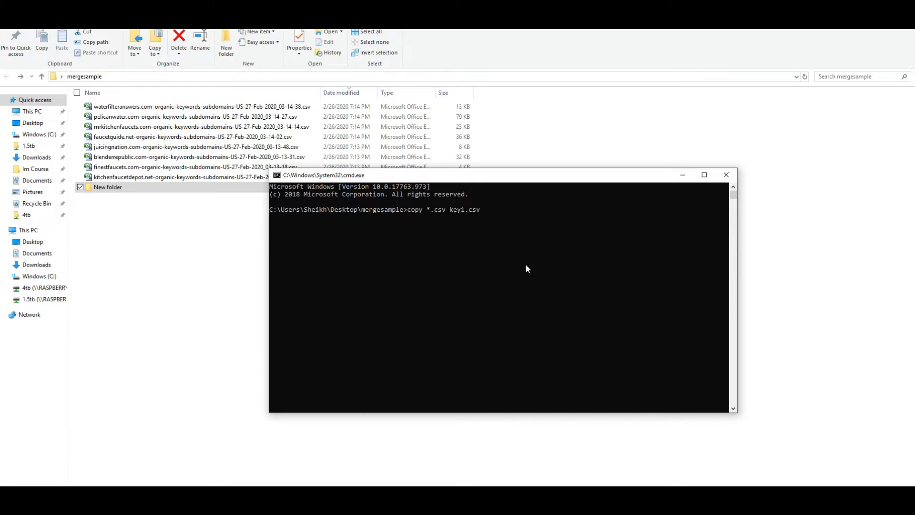
key("Return")
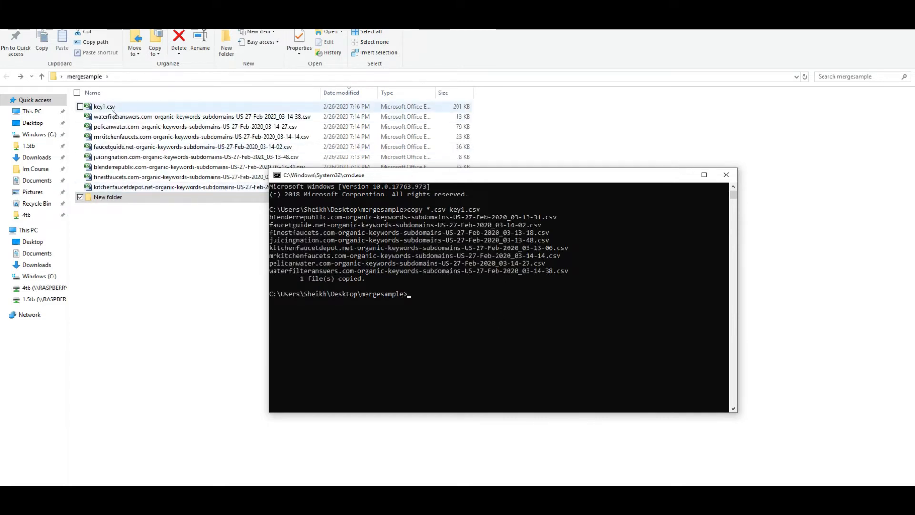
left_click(110, 108)
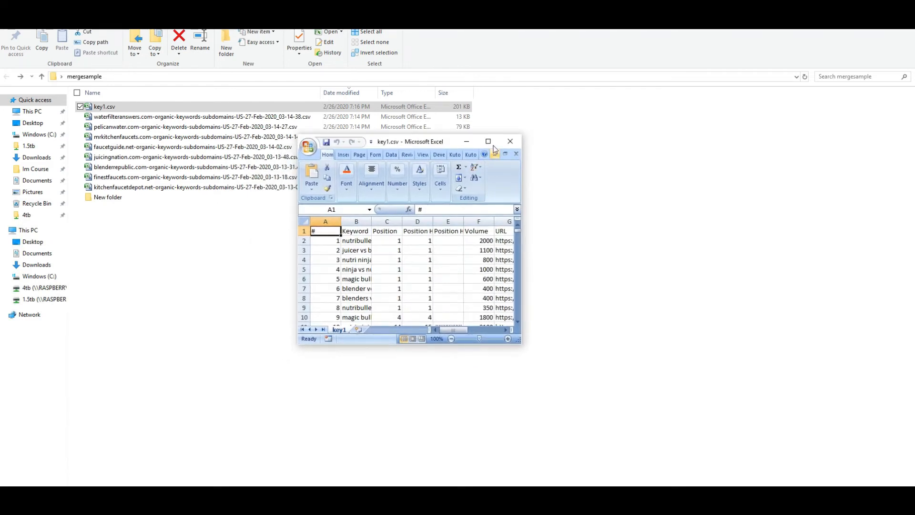
Widen the Keyword column B in key1.csv and copy the whole column
left_click(488, 142)
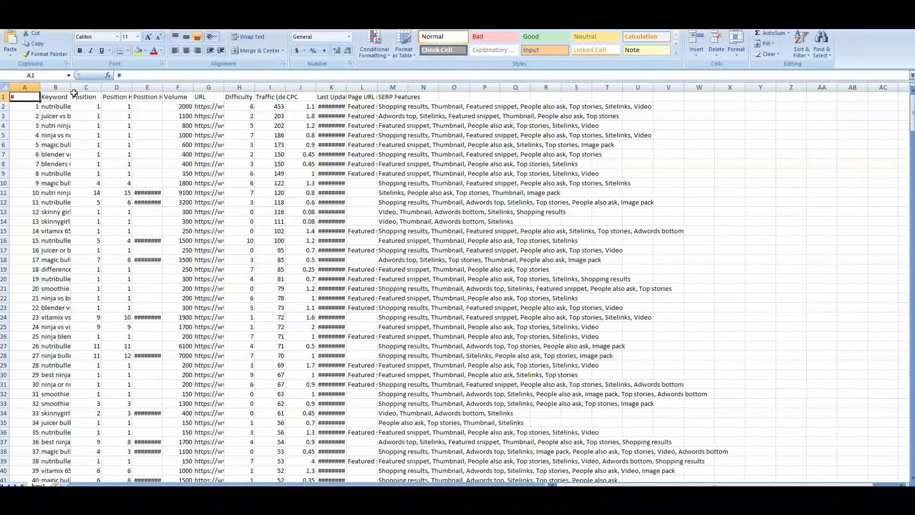
left_click_drag(71, 89, 211, 89)
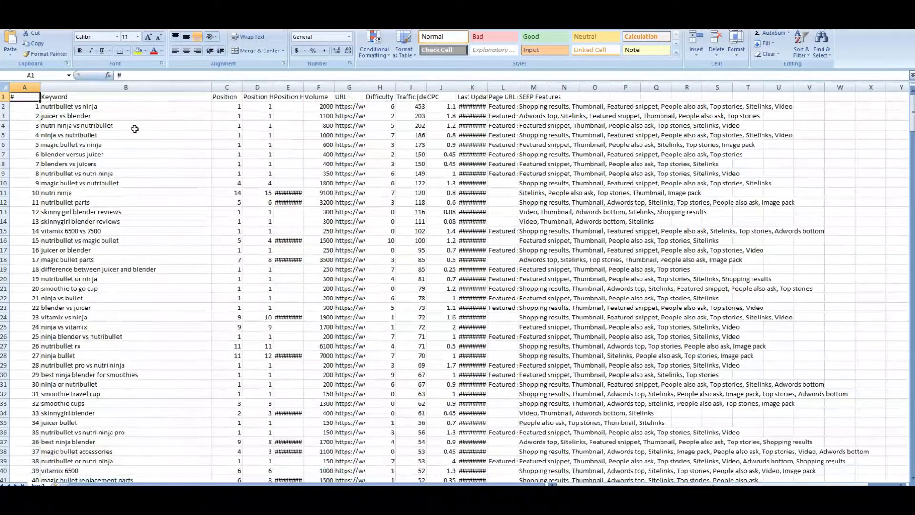
left_click(114, 87)
scroll(186, 309, "down", 20)
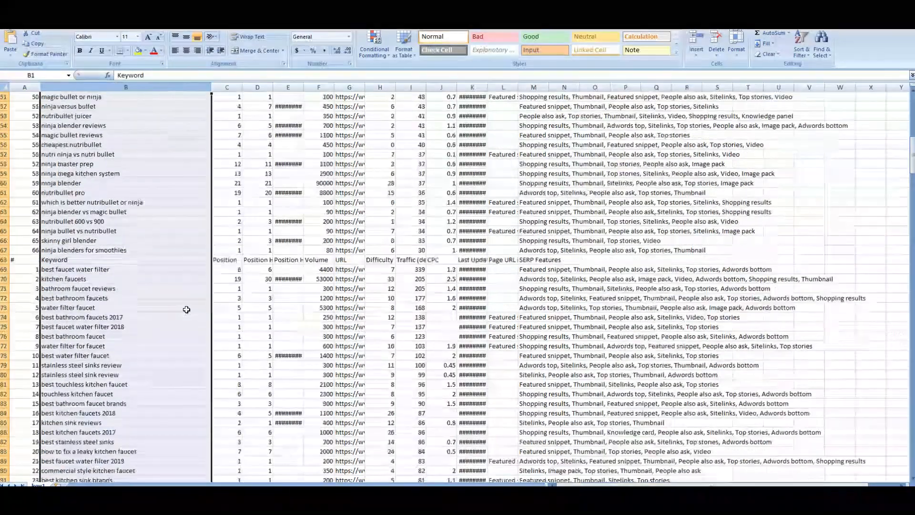
scroll(186, 309, "down", 20)
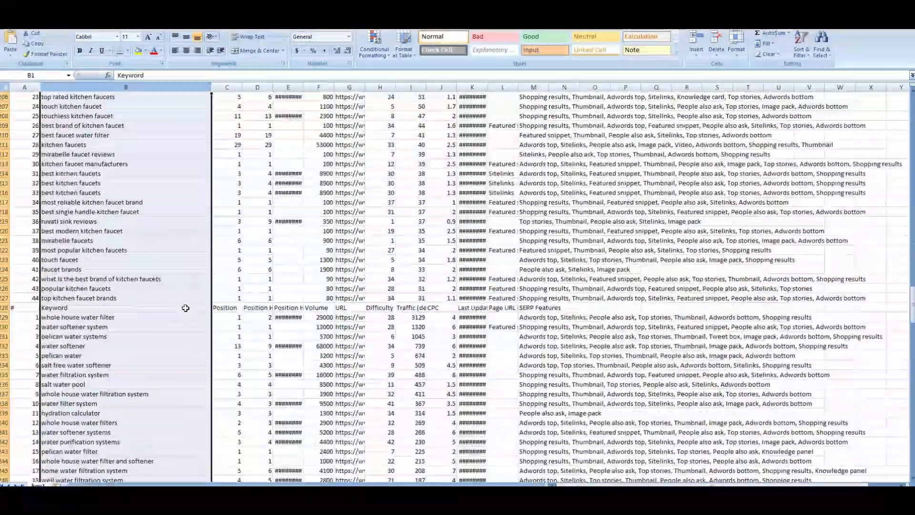
scroll(186, 308, "down", 20)
right_click(169, 244)
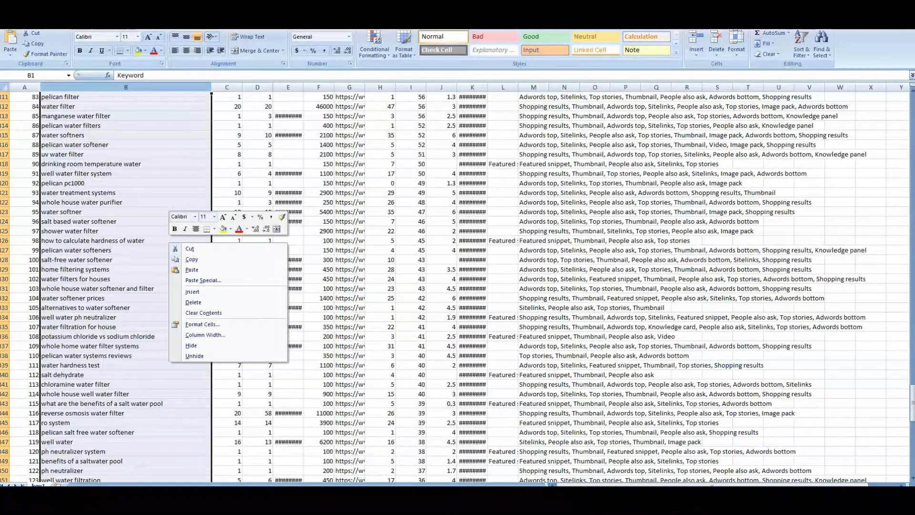
double_click(346, 6)
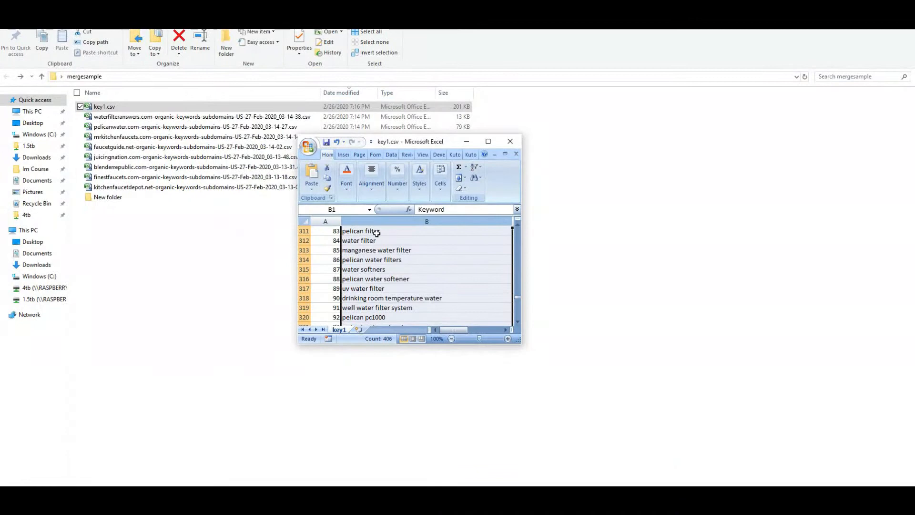
left_click(367, 220)
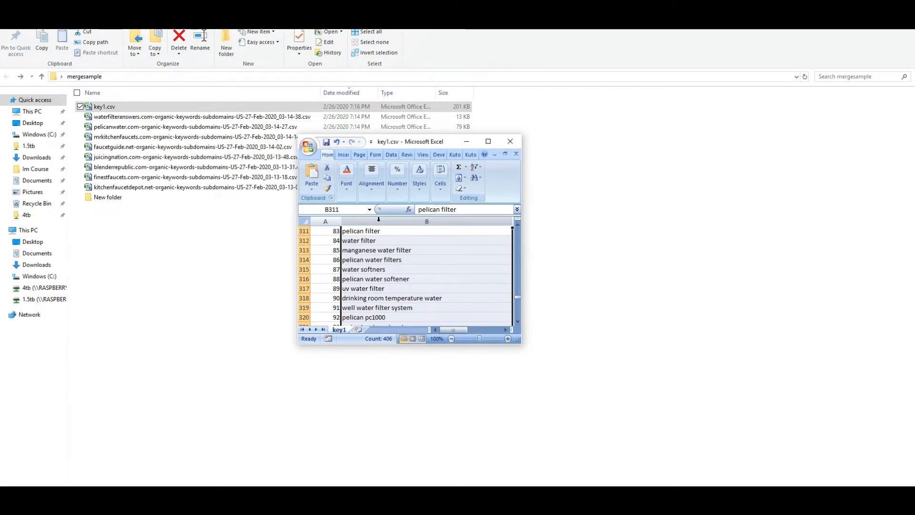
right_click(377, 222)
left_click(414, 242)
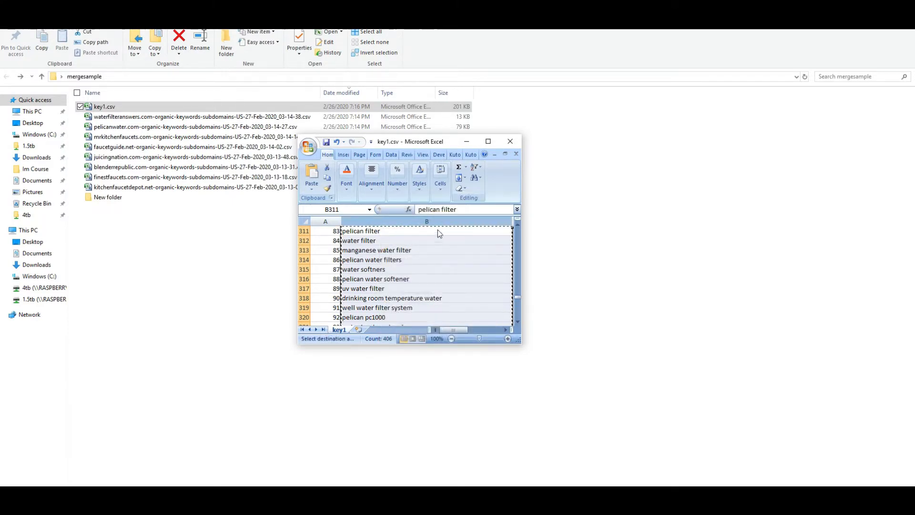
Replace ScrapeBox's 13 old harvester keywords with the 406 pasted merged keywords
left_click(463, 141)
key("alt+Tab")
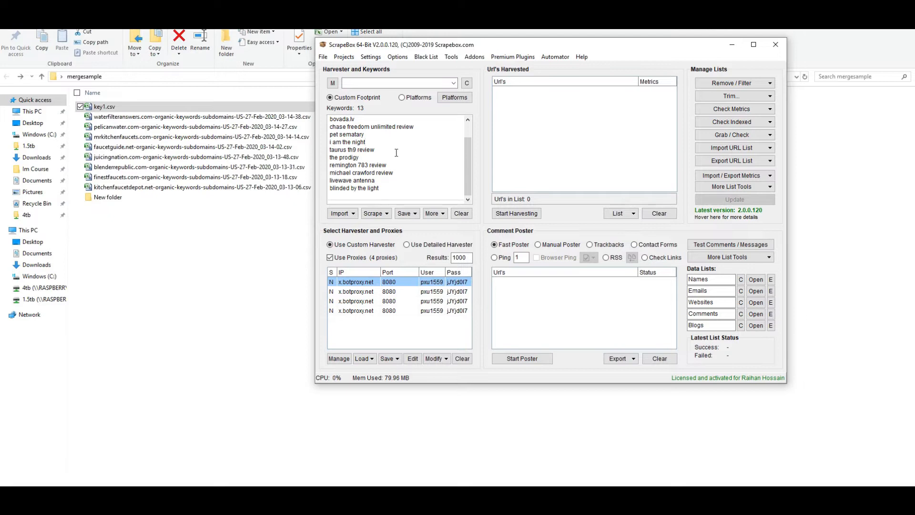
key("ctrl+a")
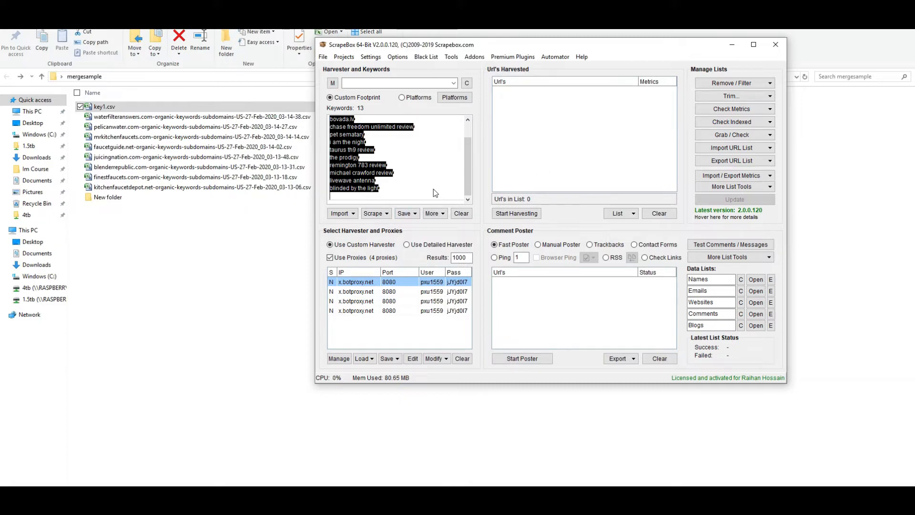
key("Delete")
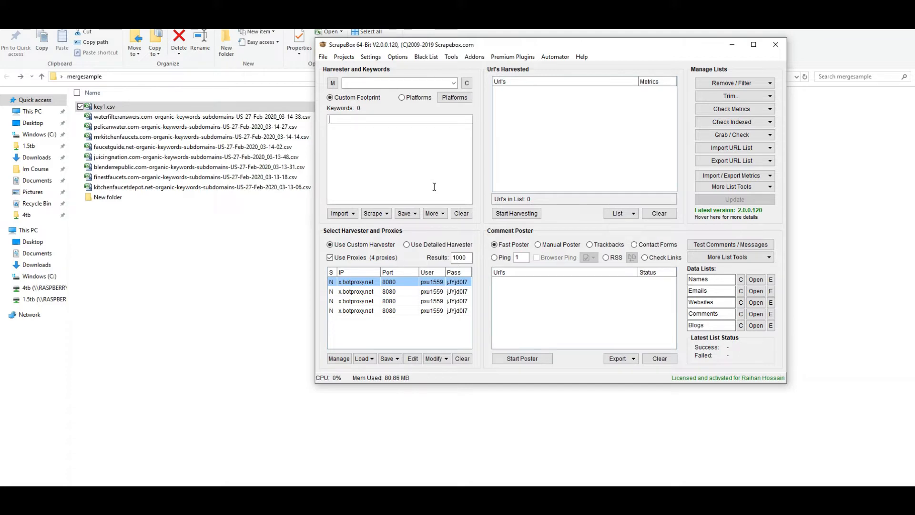
key("ctrl+v")
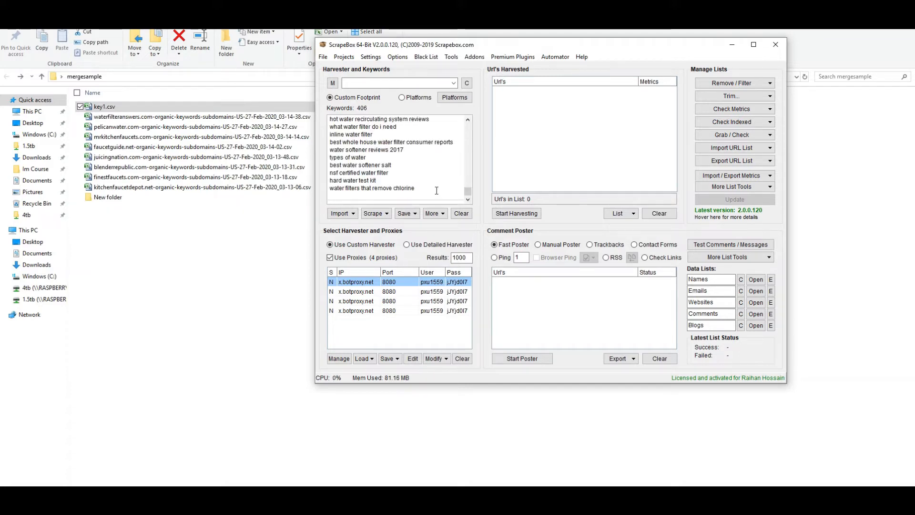
left_click(249, 244)
double_click(120, 200)
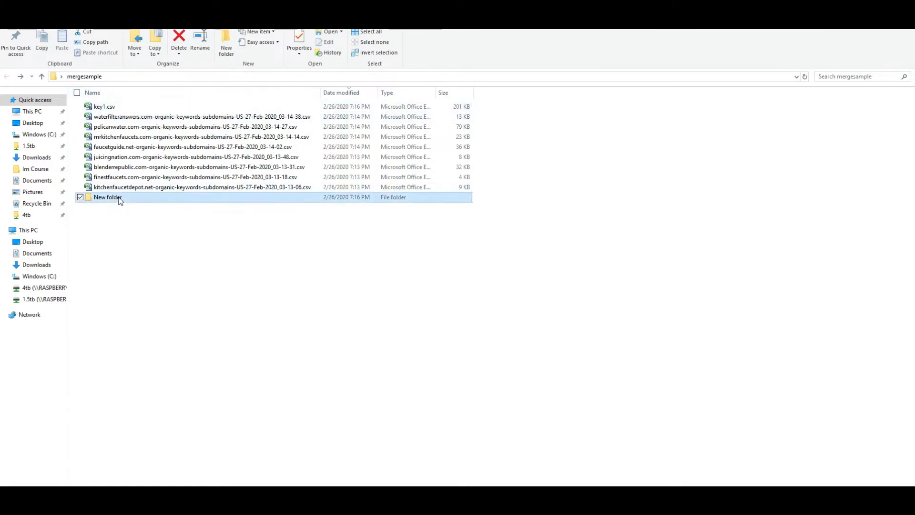
Open keyword.csv, widen and copy its Top Keyword column G, then close Excel
left_click(109, 138)
double_click(109, 138)
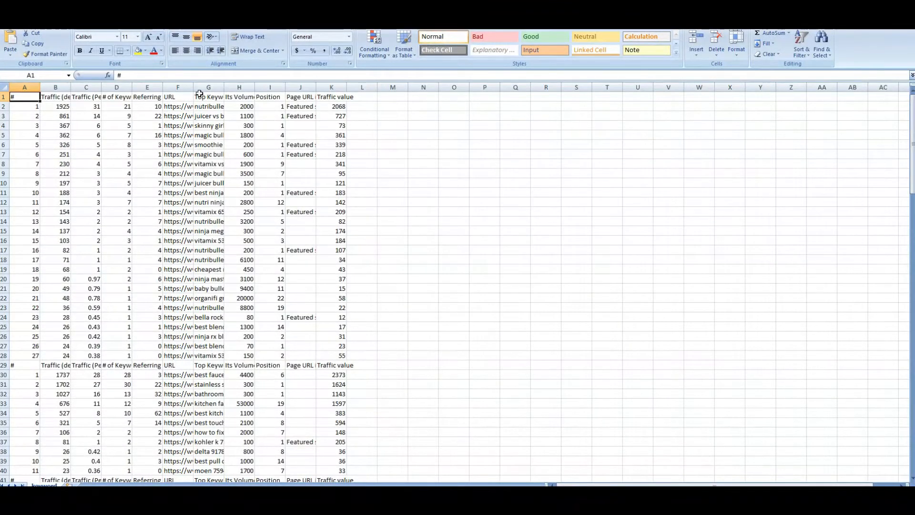
left_click_drag(225, 87, 368, 87)
left_click(229, 87)
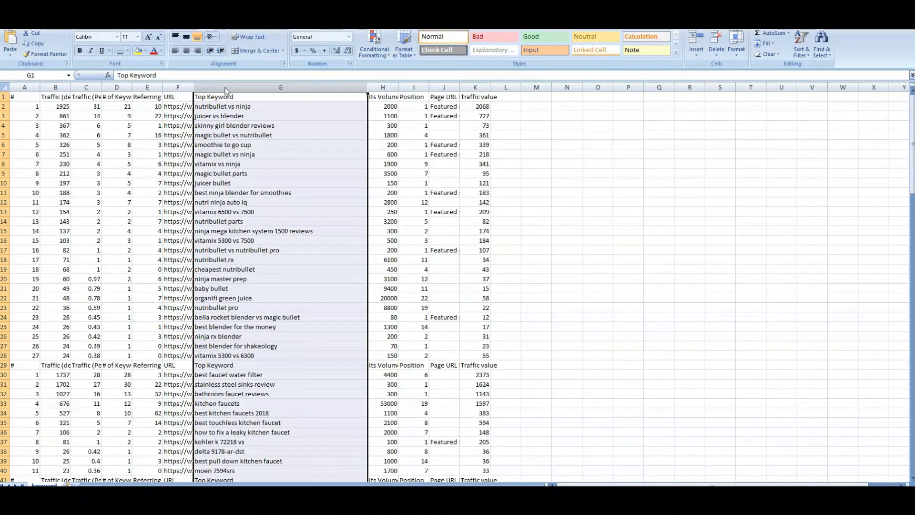
right_click(227, 88)
left_click(247, 104)
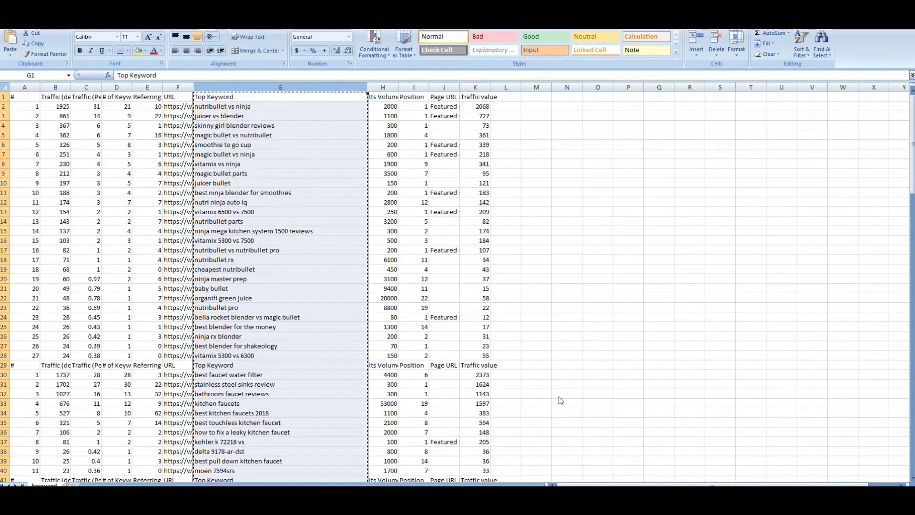
left_click(904, 7)
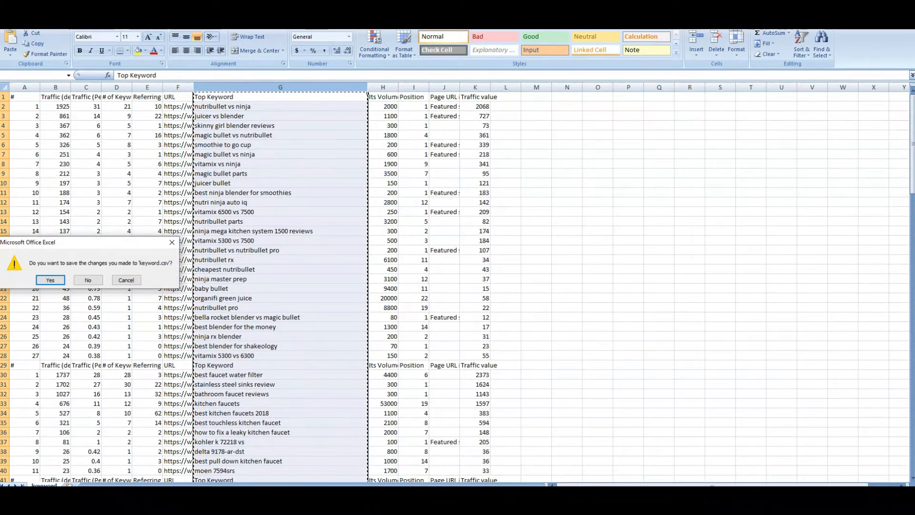
Paste the Top Keyword entries into the ScrapeBox harvester list, making 558 keywords
key("alt+Tab")
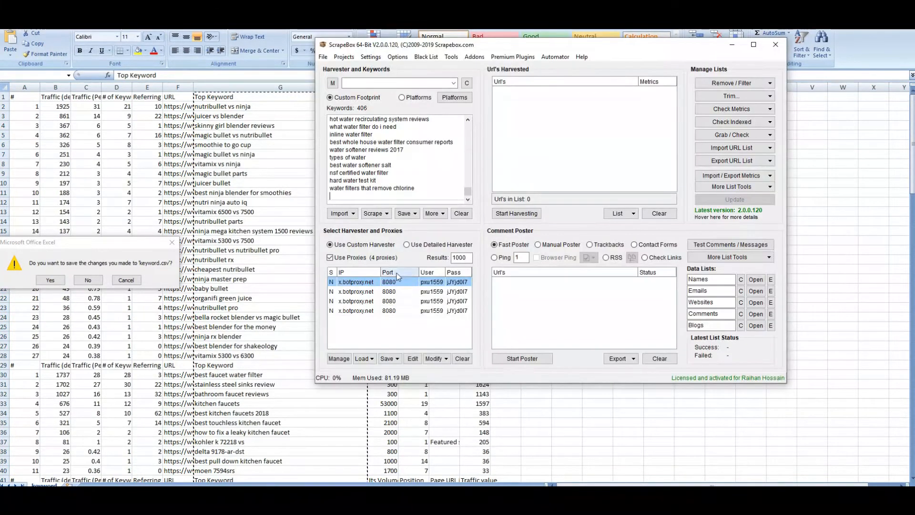
right_click(338, 194)
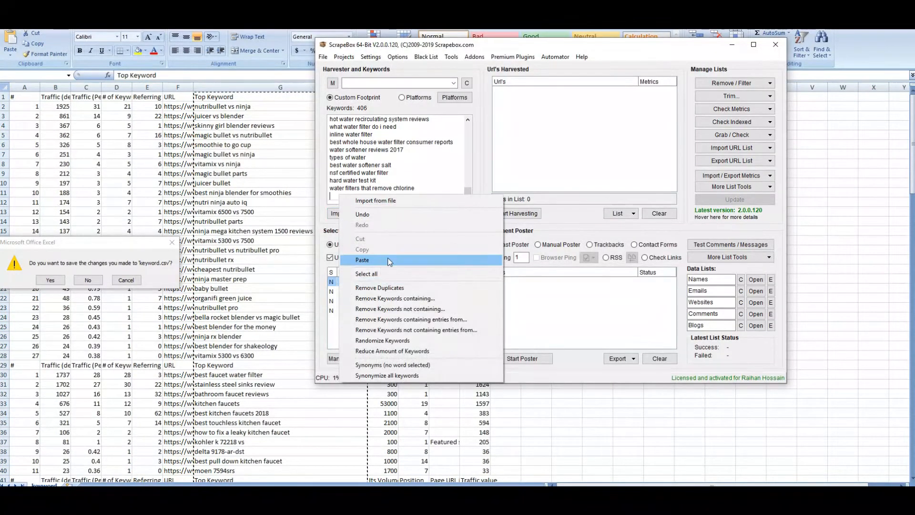
left_click(364, 260)
Open the Keyword Scraper and load the harvester keywords via 'get list from Main'
left_click(373, 214)
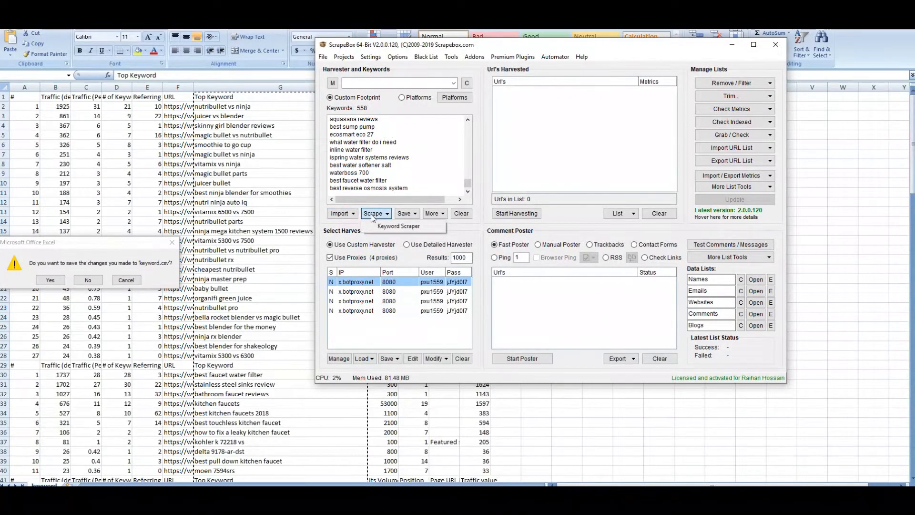
left_click(379, 228)
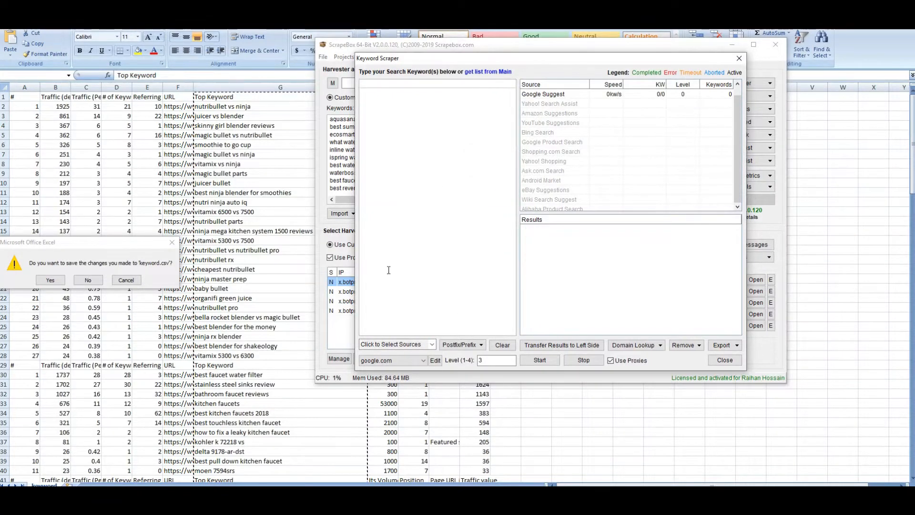
right_click(370, 84)
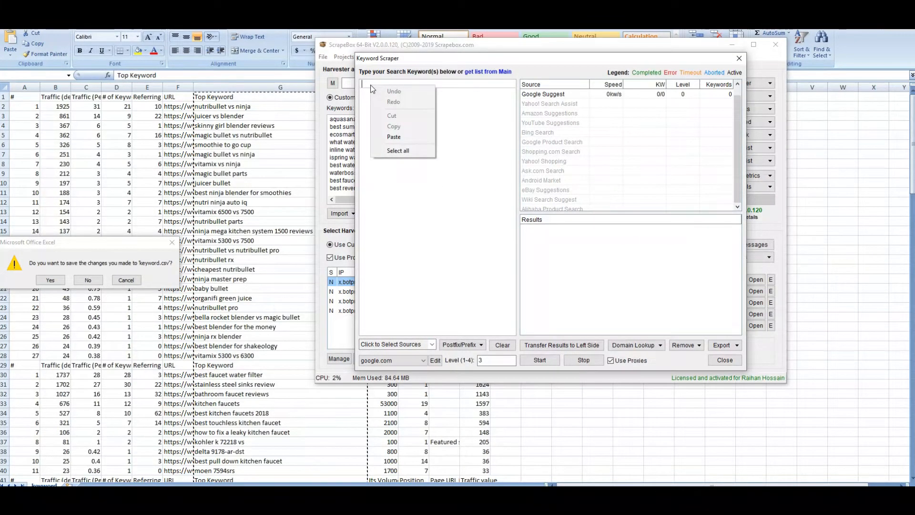
left_click(465, 256)
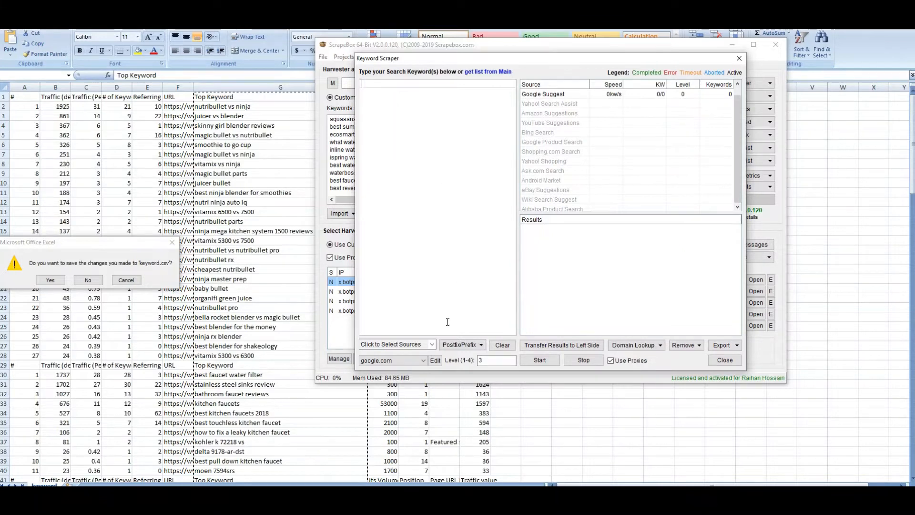
left_click(430, 348)
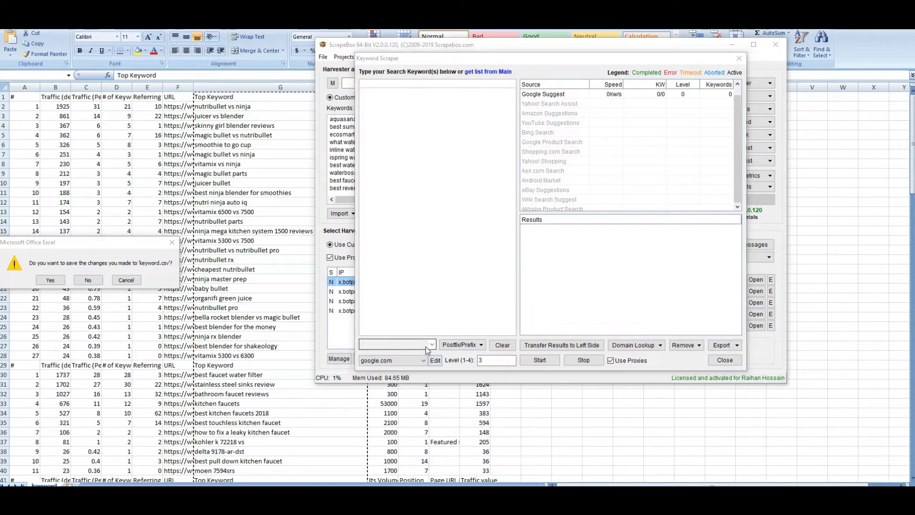
left_click(446, 201)
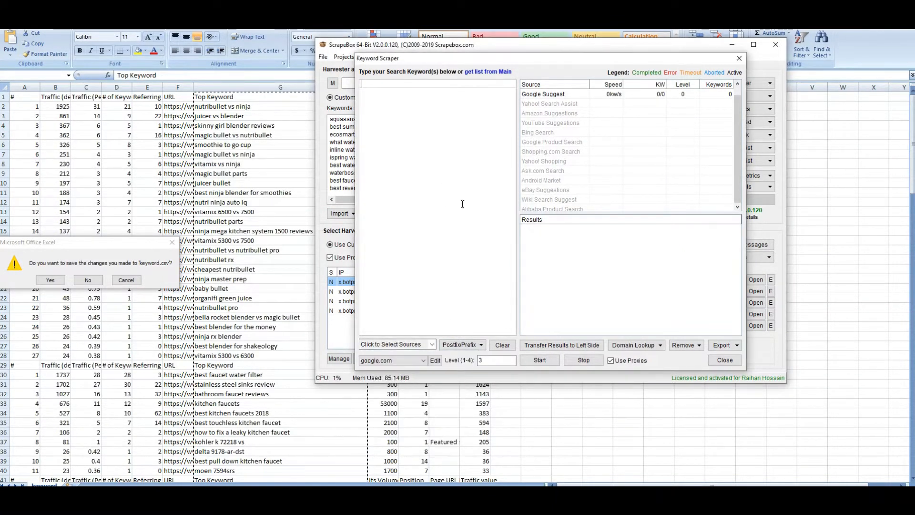
left_click(487, 72)
left_click_drag(511, 92, 547, 336)
scroll(507, 172, "up", 15)
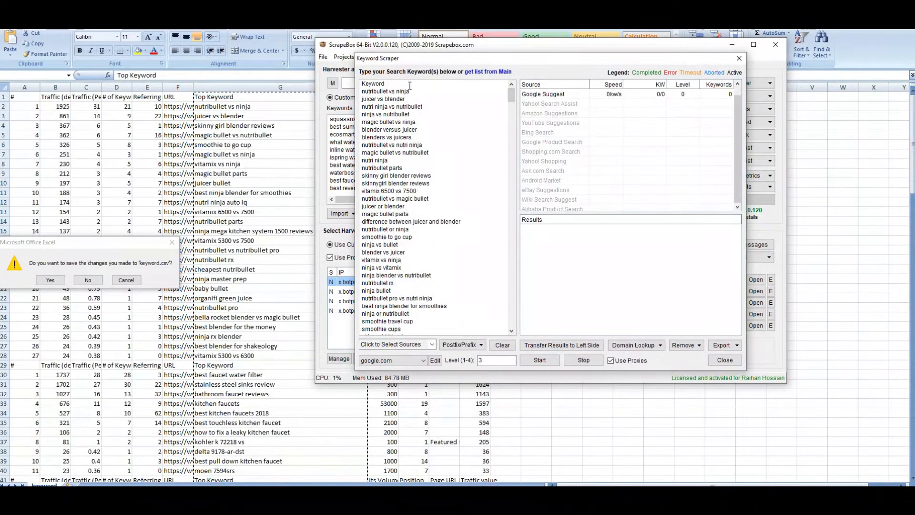
Delete the stray Keyword header line and choose Postfix/Prefix > Append A-Z
double_click(386, 84)
key("BackSpace")
left_click(482, 346)
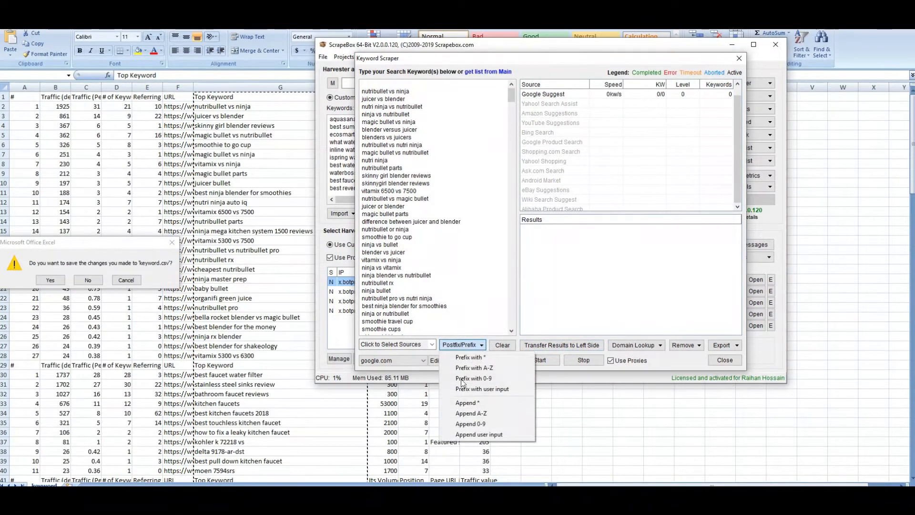
left_click(498, 415)
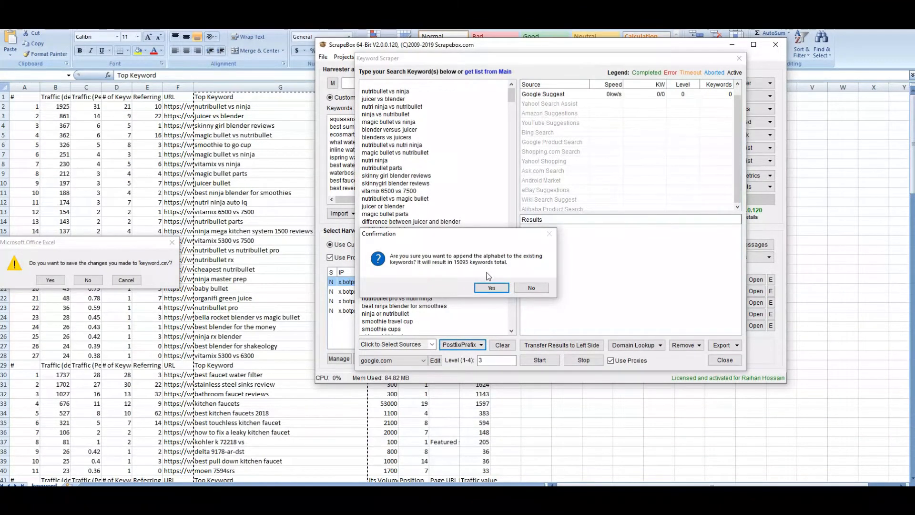
Confirm appending a–z to all keywords, delete the bare alphabet lines, and set Level to 1
left_click(492, 288)
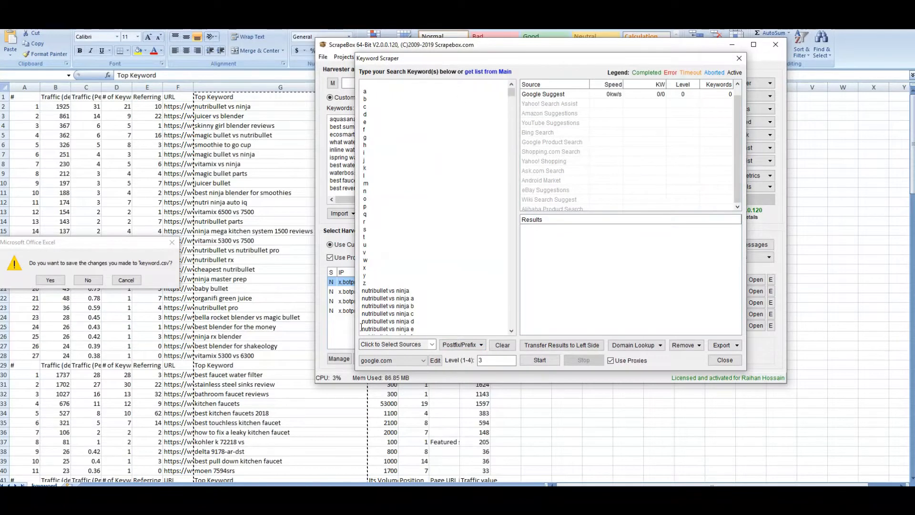
left_click_drag(375, 288, 372, 81)
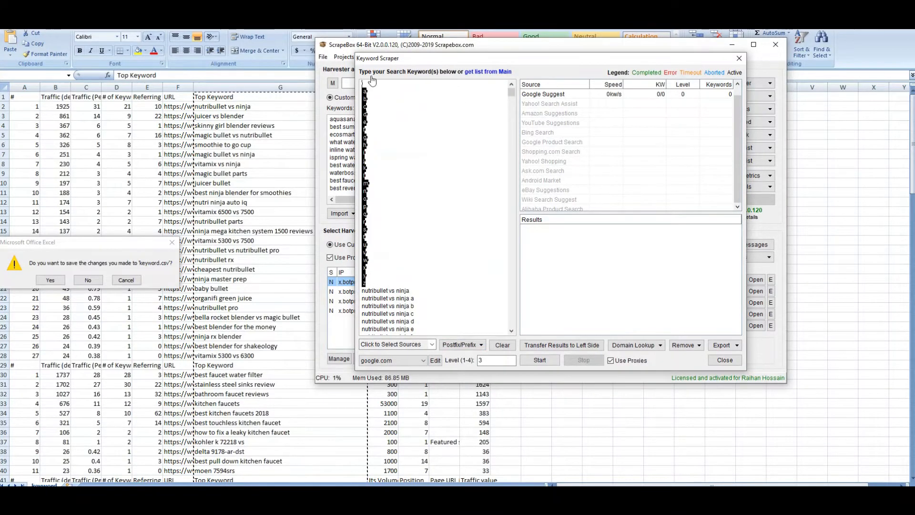
key("Delete")
key("Delete")
left_click_drag(512, 95, 509, 331)
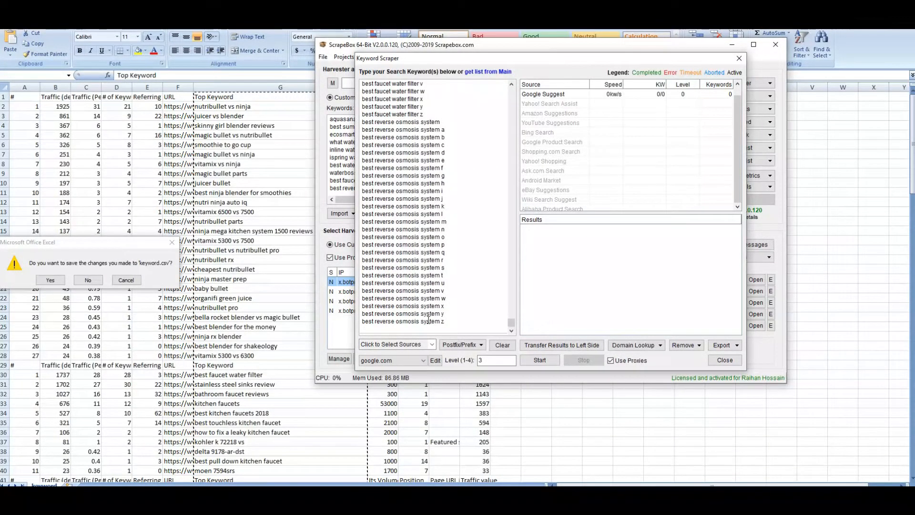
double_click(500, 359)
Verify google.com and Google Suggest are selected, then begin scraping suggestions for all 15039 keywords
left_click(422, 360)
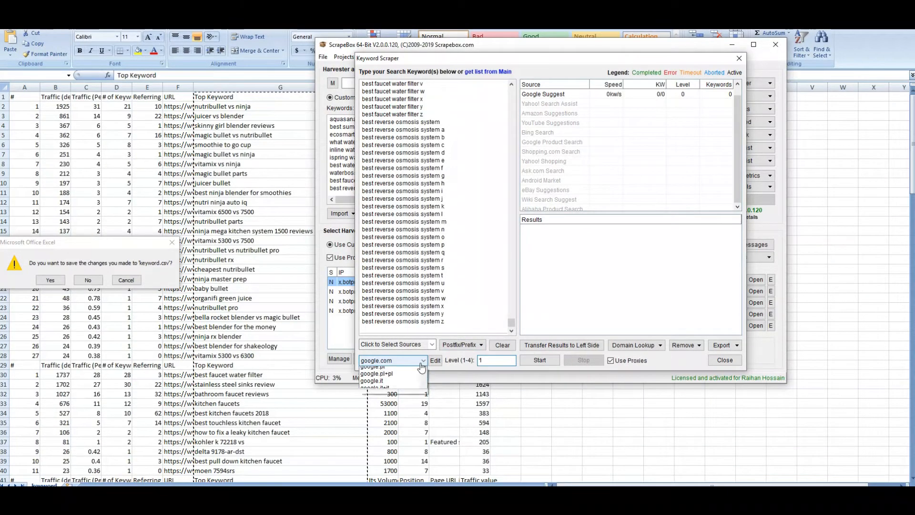
left_click(419, 369)
left_click(431, 344)
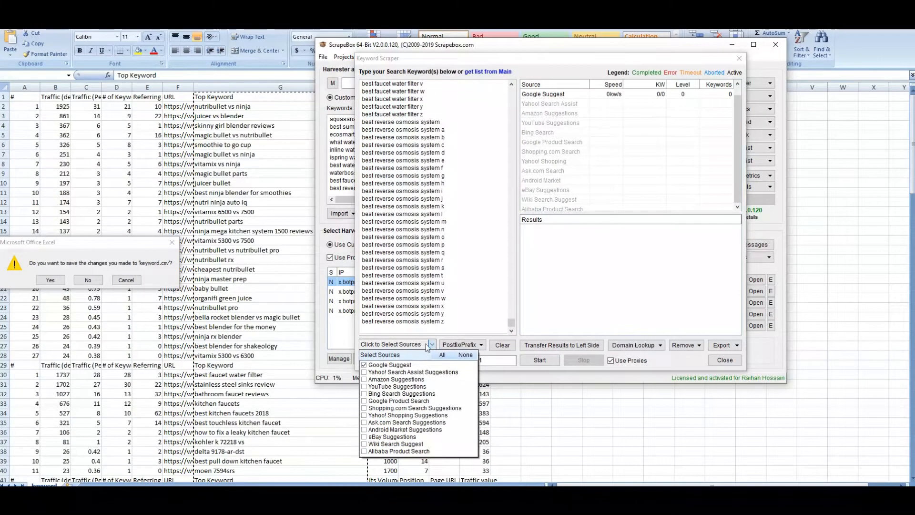
left_click(455, 324)
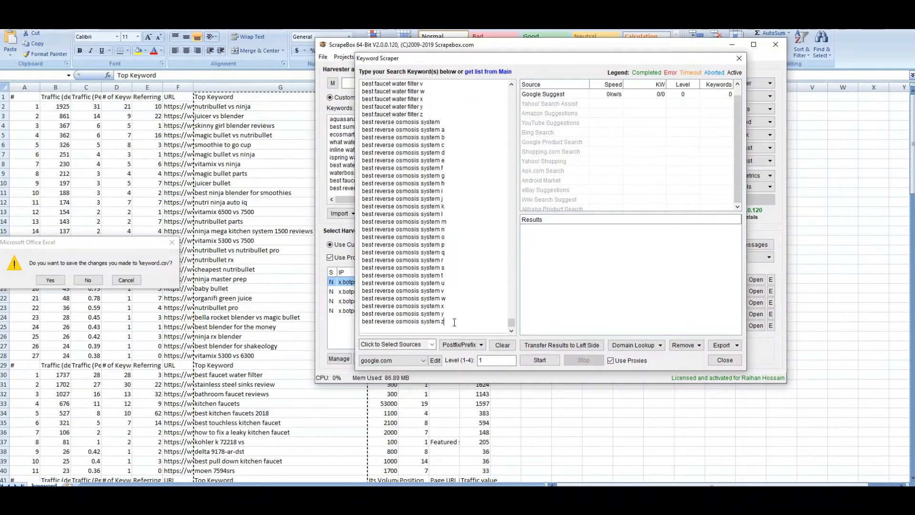
left_click(540, 360)
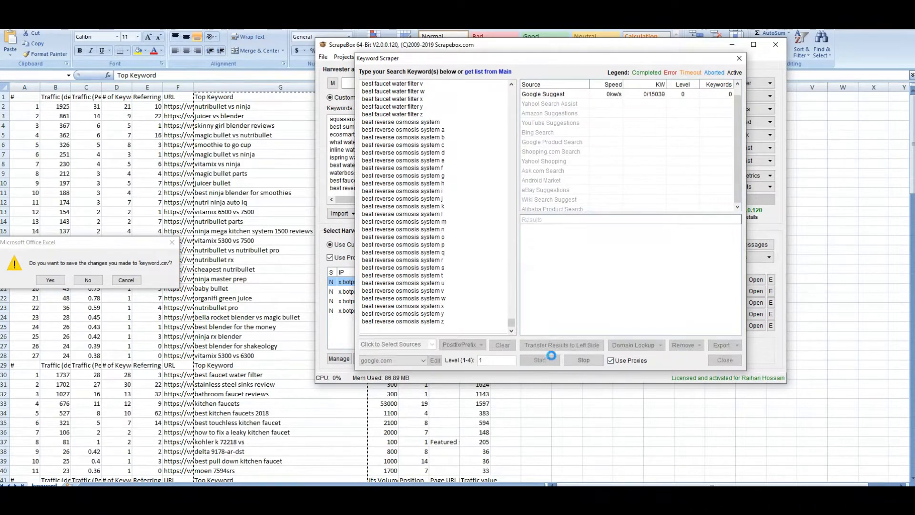
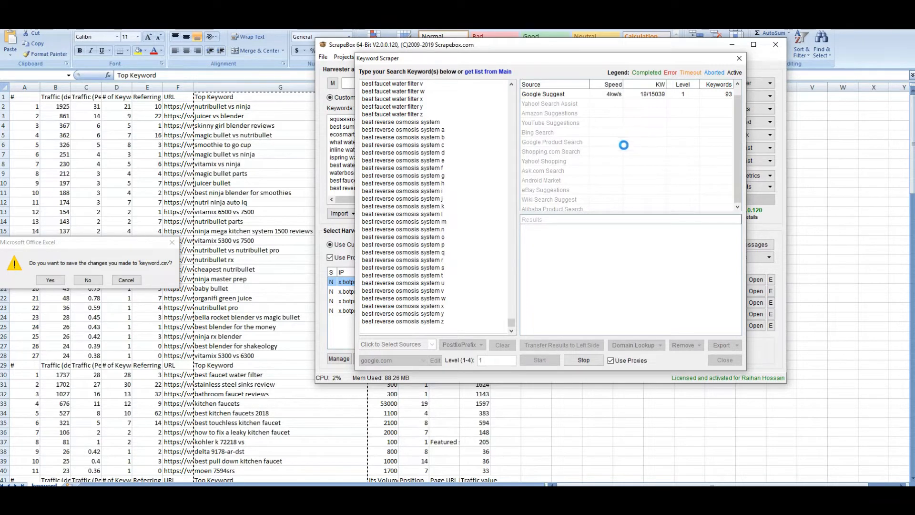
Stop the running keyword scrape and copy all of its seed keywords
left_click(588, 361)
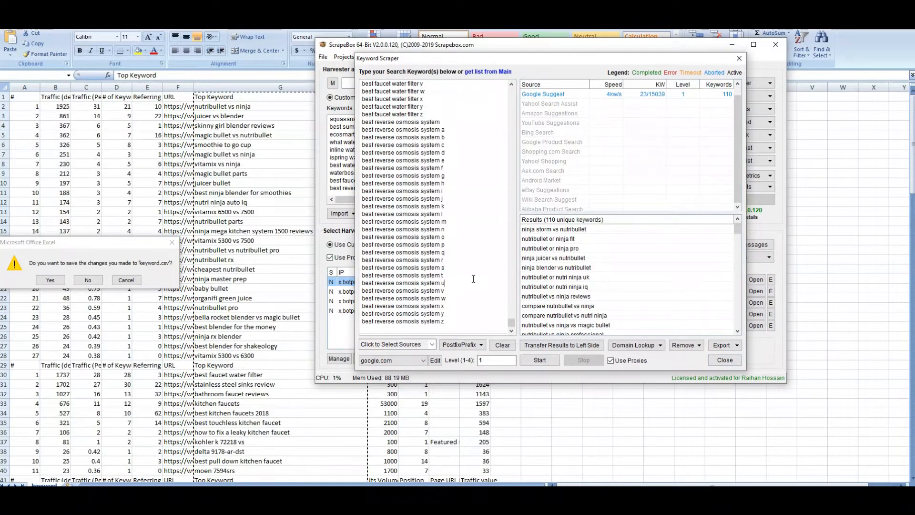
key("ctrl+a")
key("ctrl+c")
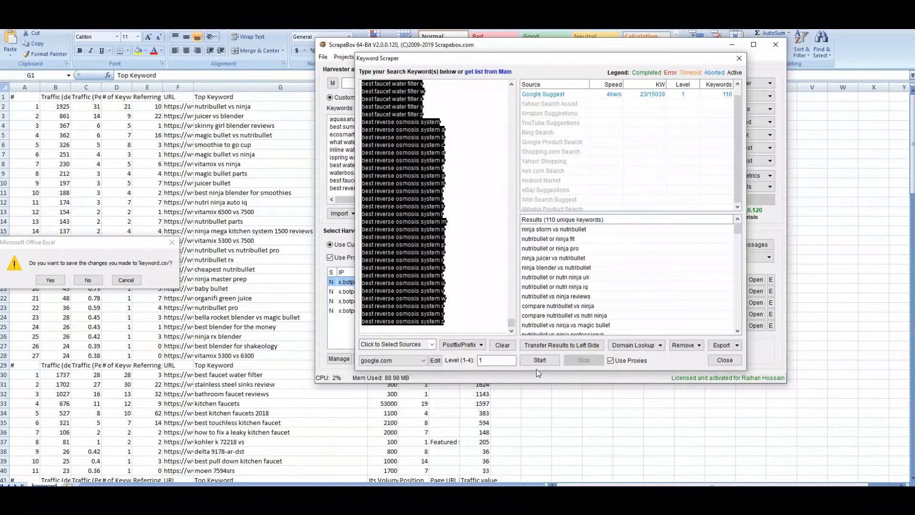
Close the Keyword Scraper and browse the main ScrapeBox window's menus
left_click(739, 58)
left_click(470, 58)
left_click(456, 56)
left_click(456, 57)
mouse_move(373, 59)
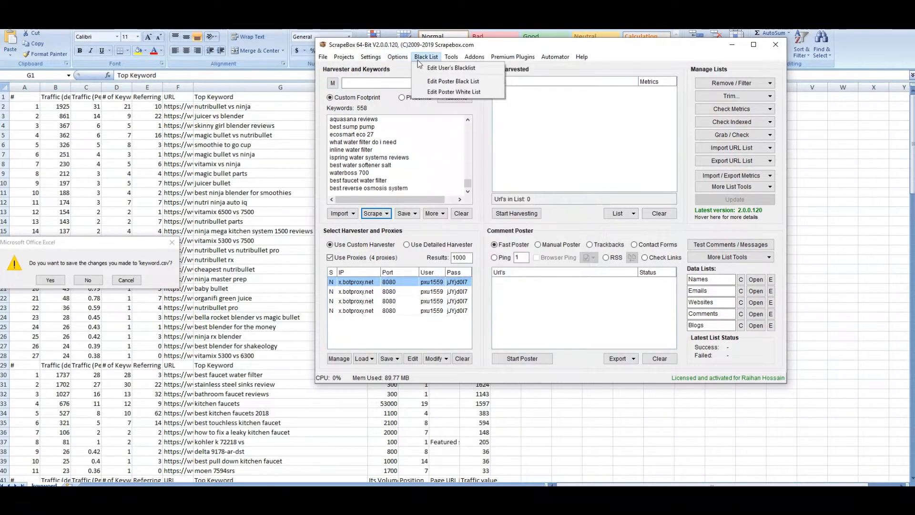
Set Keyword Scraper connections to 100 in Connections, Timeout and Other Settings and save
mouse_move(449, 61)
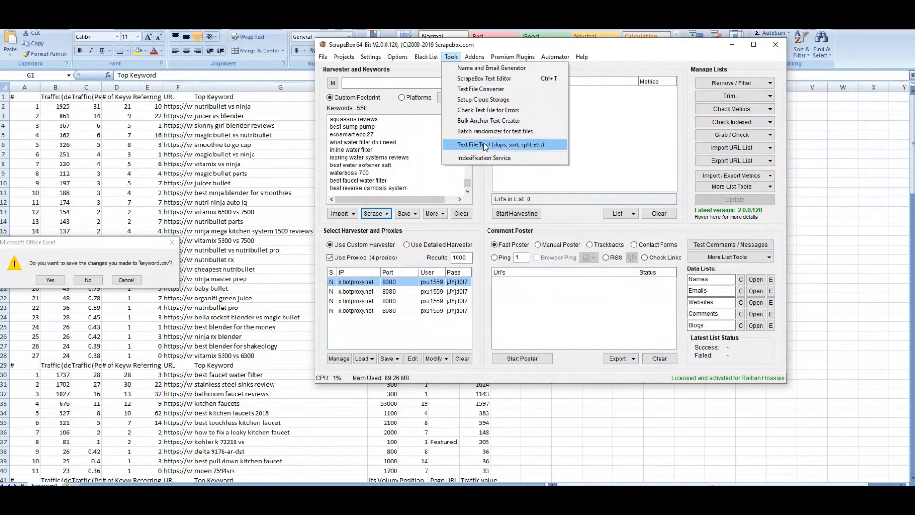
mouse_move(506, 60)
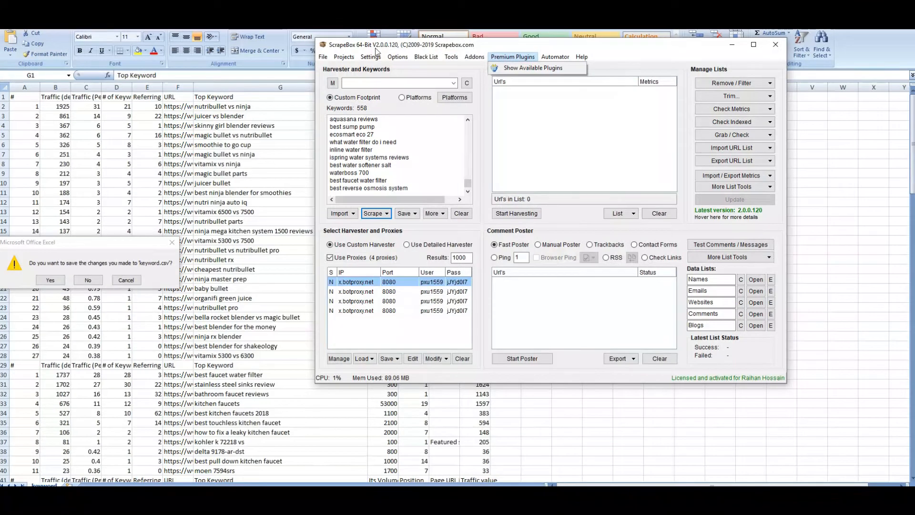
left_click(385, 68)
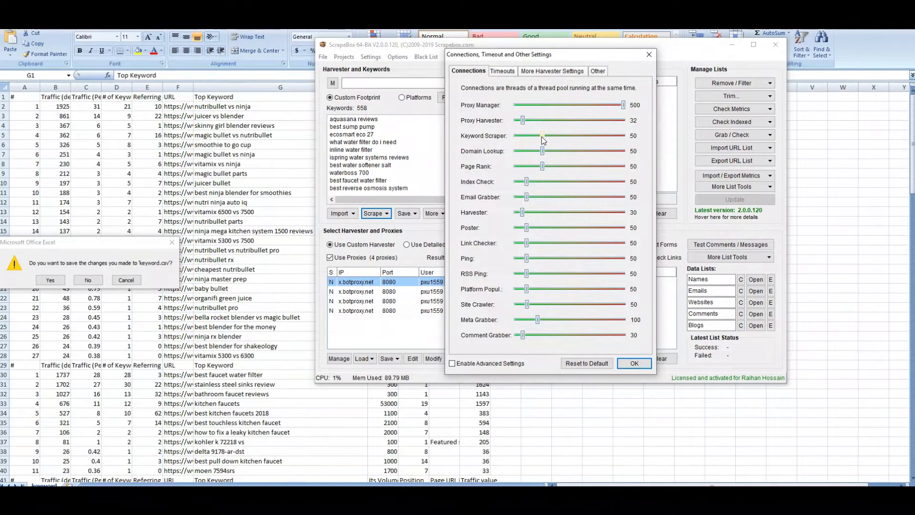
left_click_drag(543, 136, 569, 139)
left_click_drag(570, 140, 570, 139)
left_click(499, 71)
left_click(527, 72)
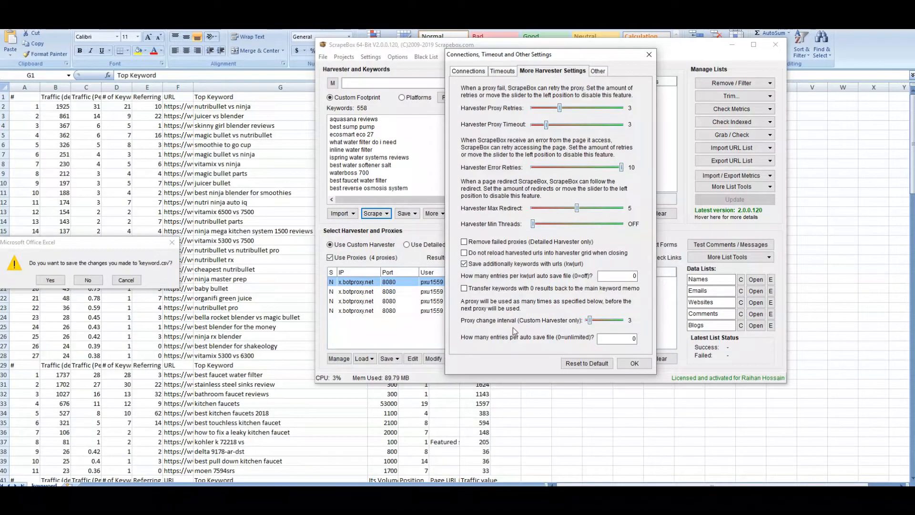
left_click(598, 71)
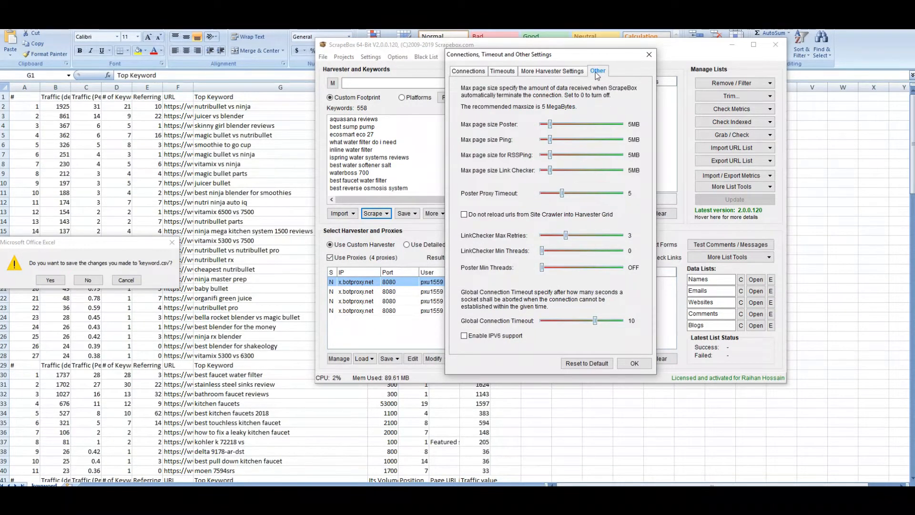
left_click(621, 364)
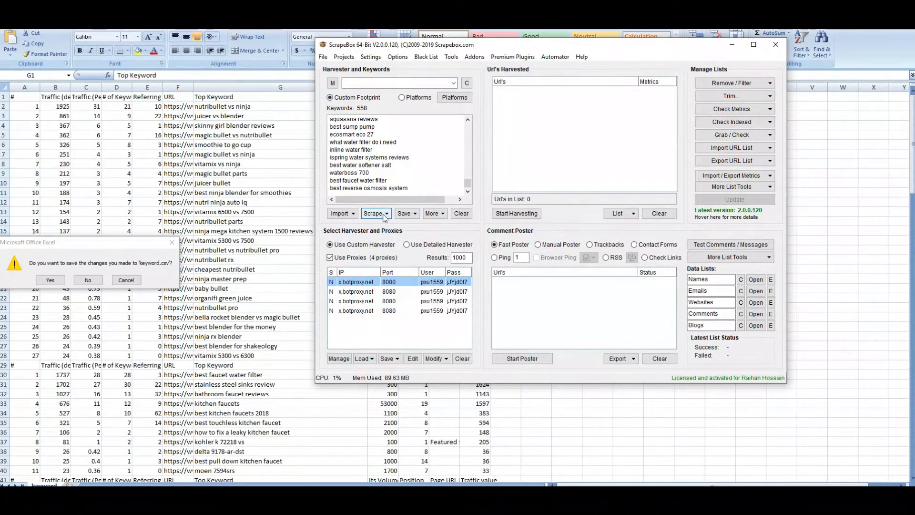
left_click(371, 212)
left_click(394, 227)
right_click(389, 135)
left_click(411, 185)
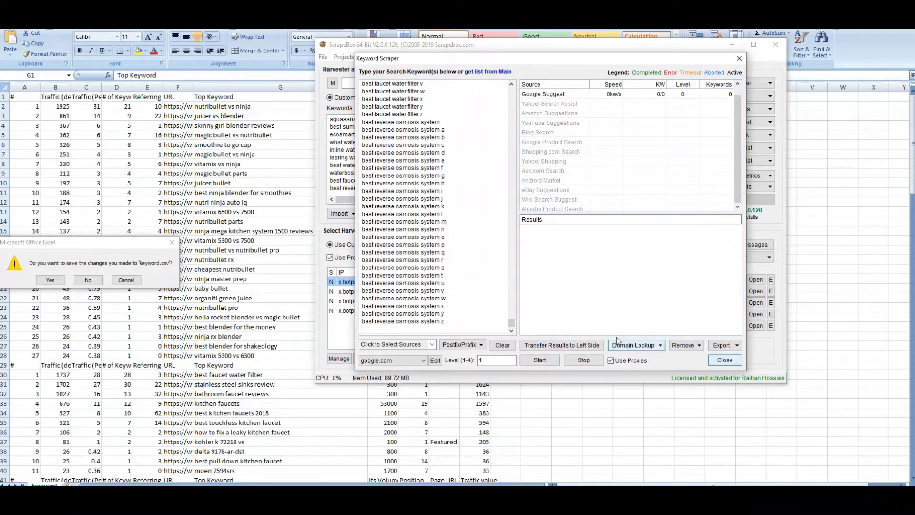
left_click_drag(466, 62, 476, 113)
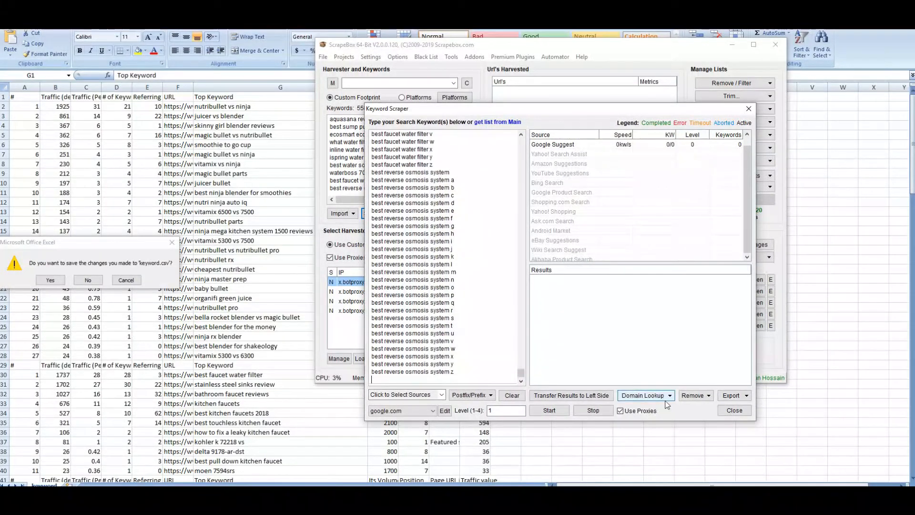
left_click_drag(522, 373, 542, 379)
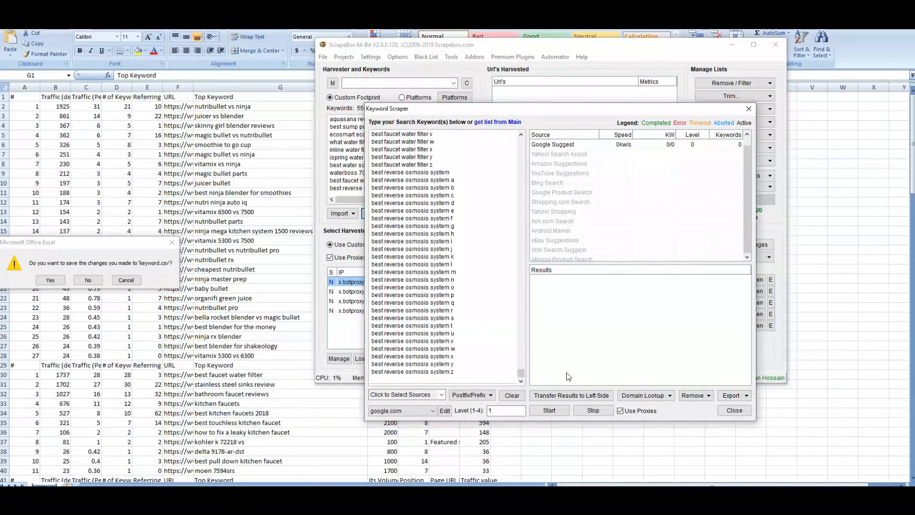
left_click(734, 411)
left_click(391, 150)
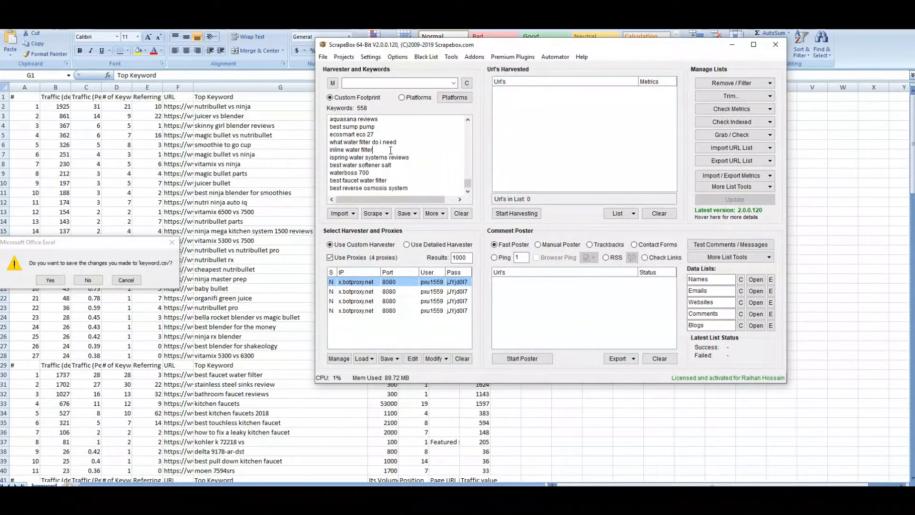
Delete every keyword from the harvester list, then bring the keyword.csv Excel workbook forward
left_click_drag(468, 187, 445, 104)
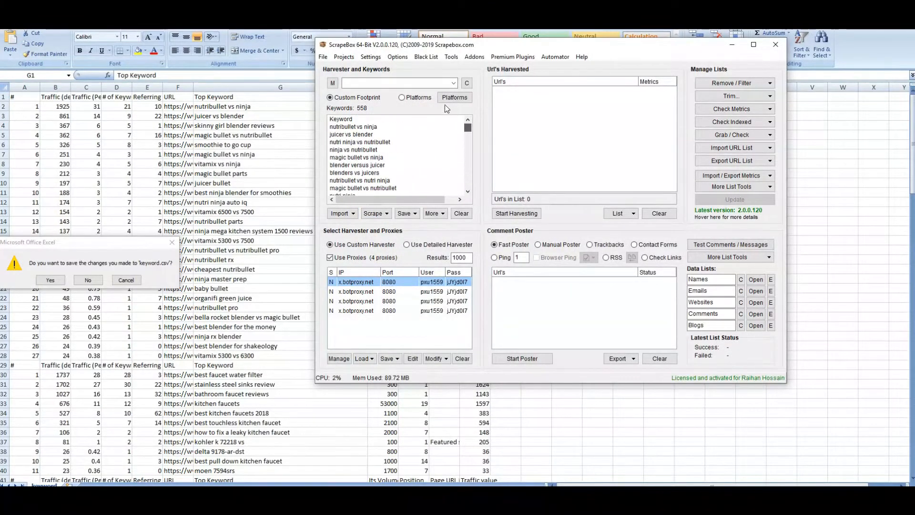
left_click(444, 214)
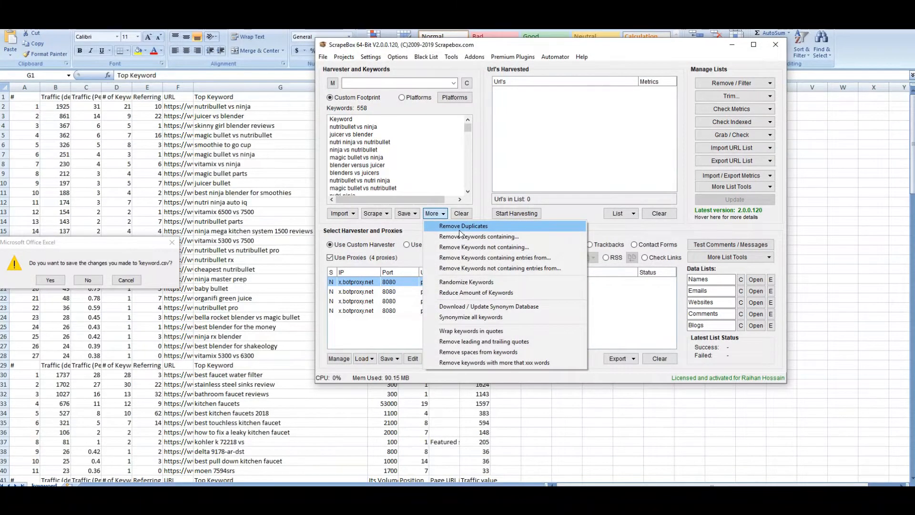
left_click(364, 149)
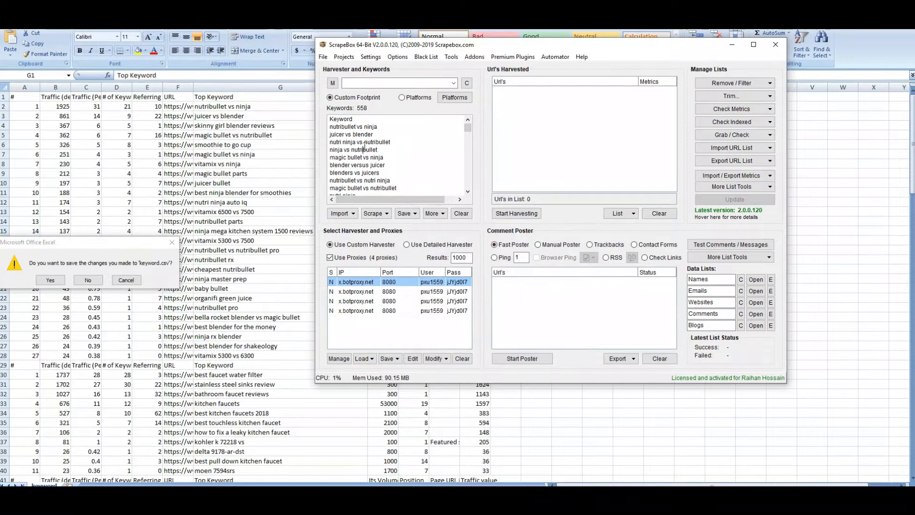
mouse_move(467, 128)
left_mouse_down()
mouse_move(472, 192)
mouse_move(451, 125)
left_mouse_up()
key("ctrl+a")
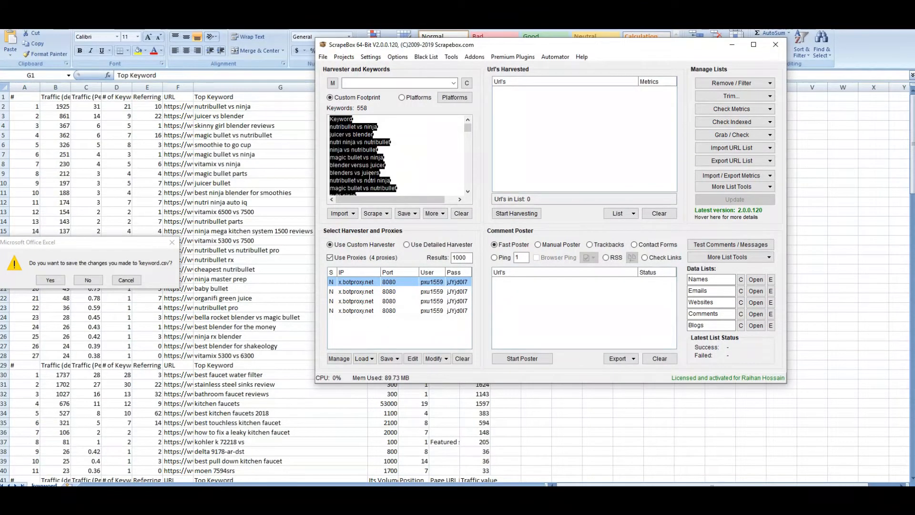
key("Delete")
left_click(257, 147)
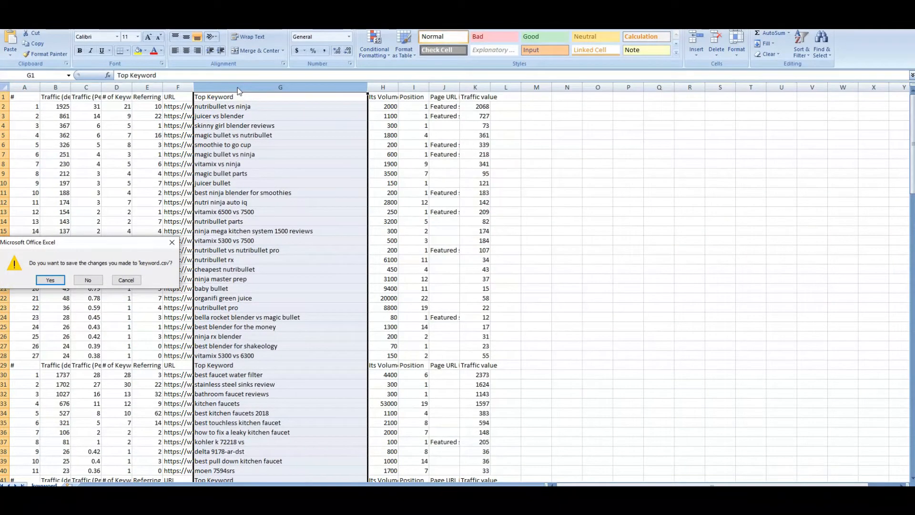
Skip saving keyword.csv, copy its Top Keyword column G, and paste it into ScrapeBox's harvester list
left_click(123, 280)
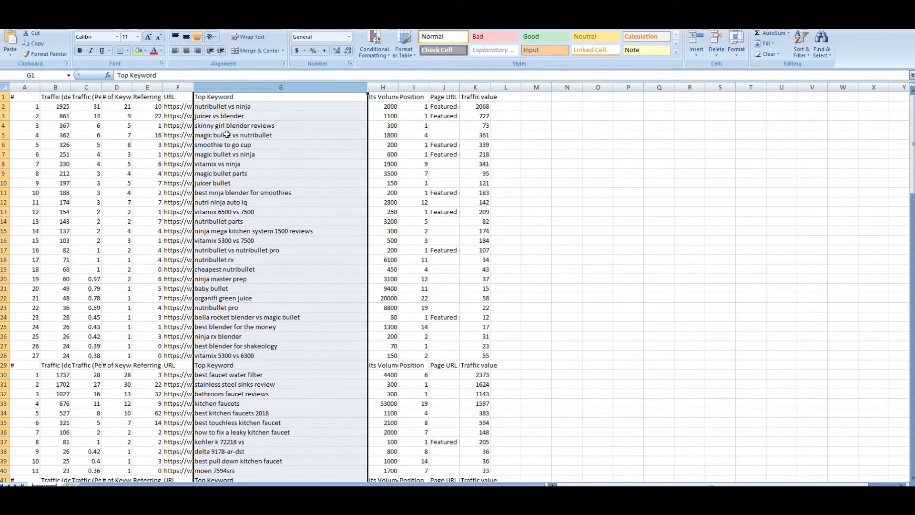
right_click(229, 94)
left_click(248, 107)
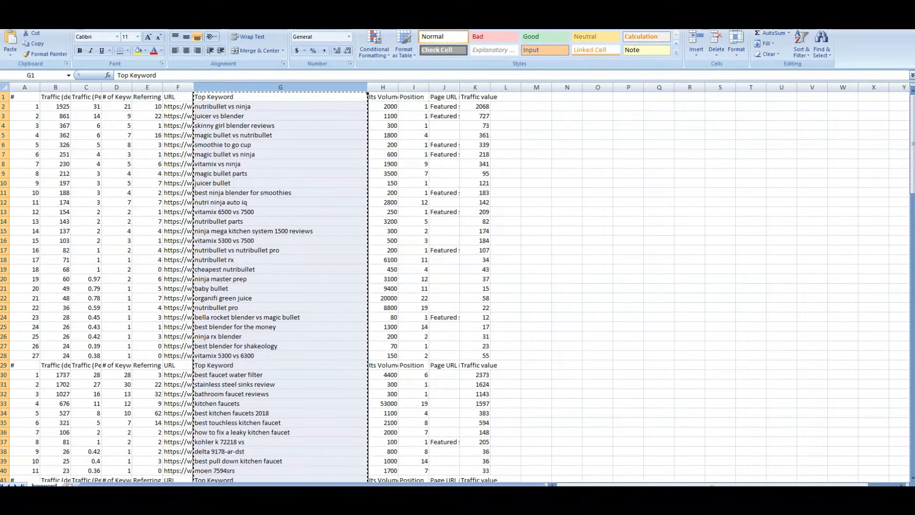
key("alt+Tab")
right_click(404, 126)
left_click(449, 187)
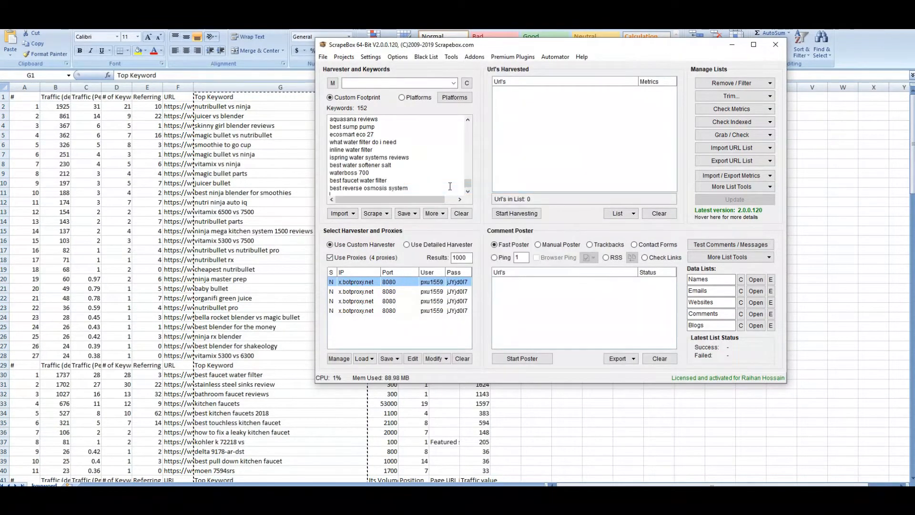
Return to Excel and scroll through the Top Keyword column
key("alt+Tab")
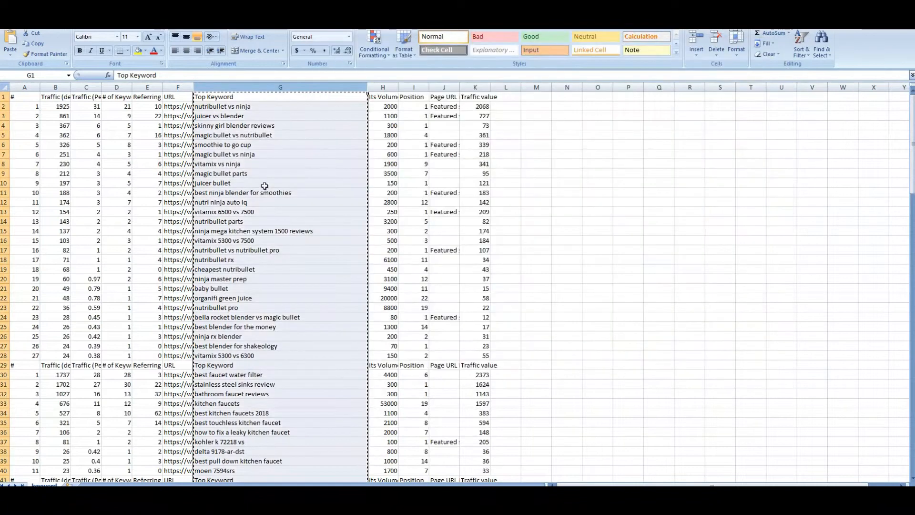
left_click(263, 186)
scroll(264, 186, "down", 20)
scroll(265, 186, "down", 20)
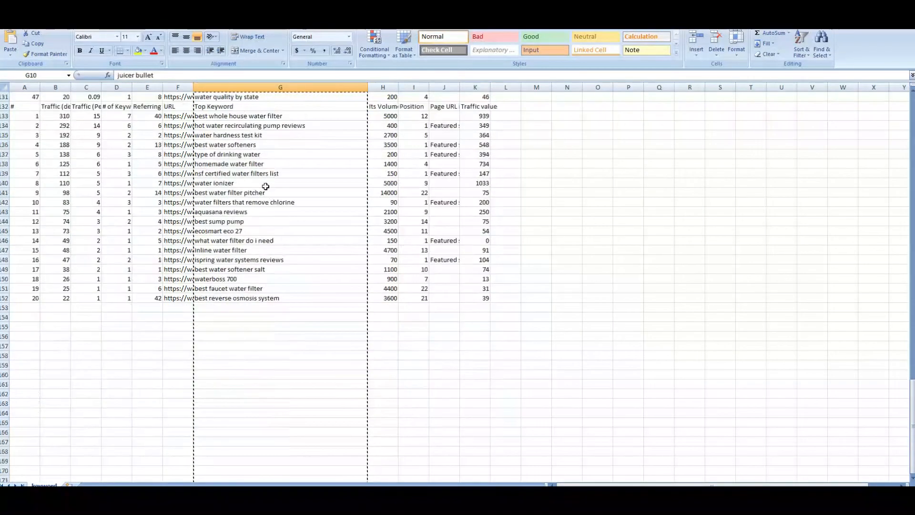
scroll(265, 185, "up", 20)
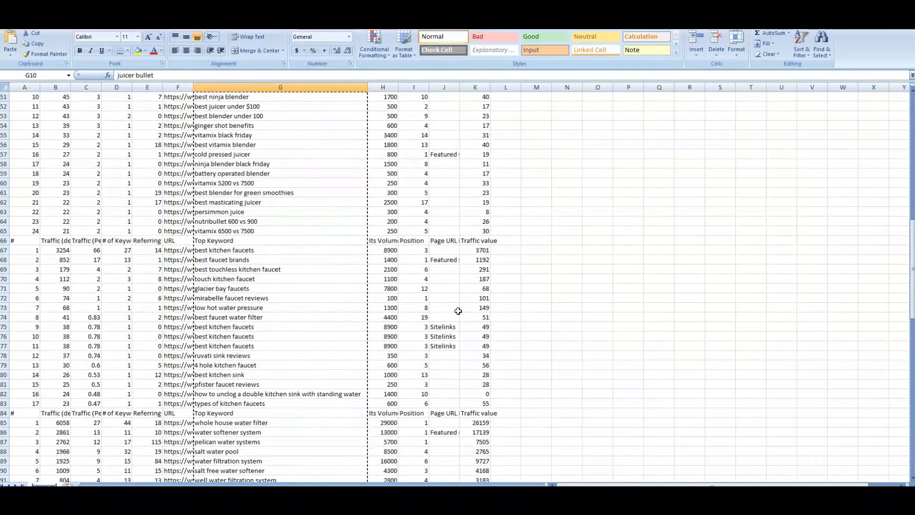
Copy the keywords in column B of the key1 workbook and return to ScrapeBox
key("alt+Tab")
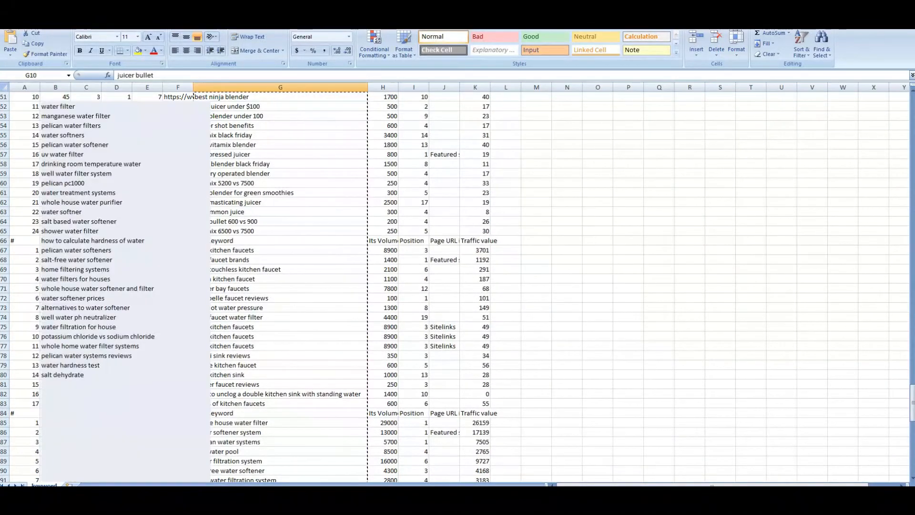
scroll(124, 239, "up", 13)
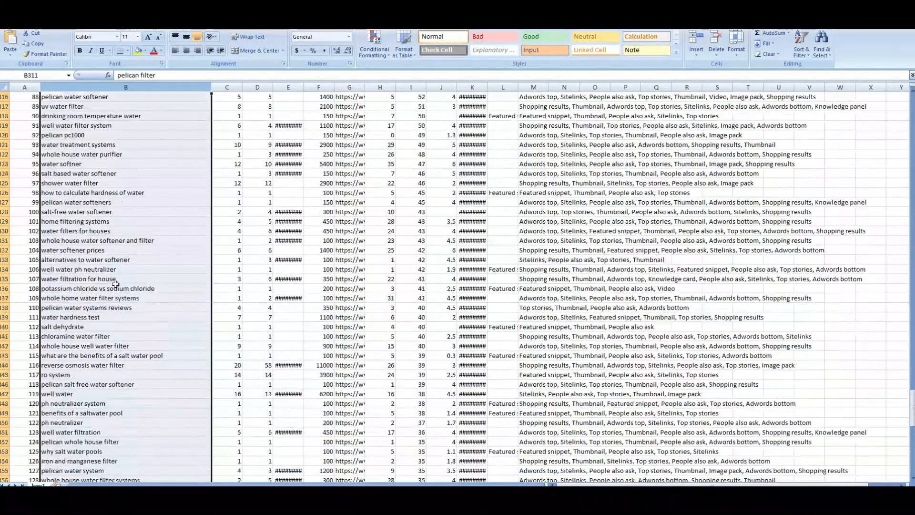
scroll(125, 153, "up", 20)
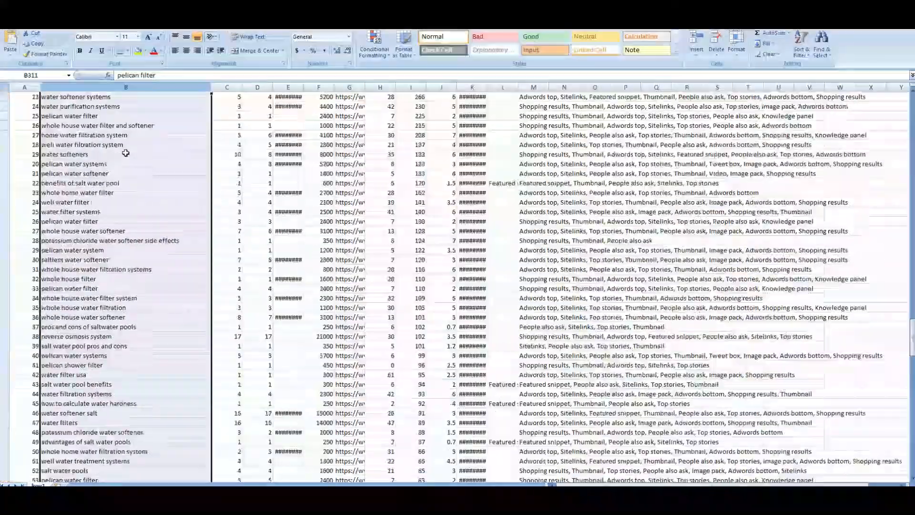
scroll(118, 141, "up", 20)
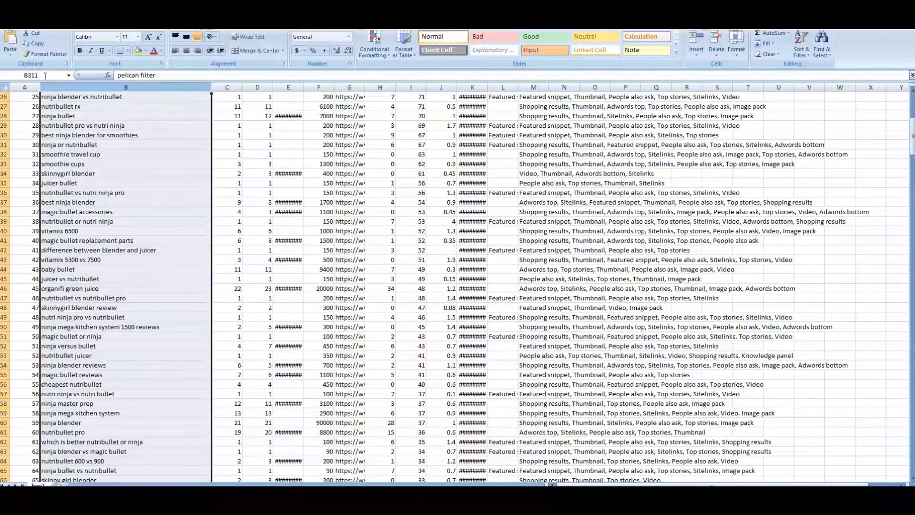
right_click(67, 86)
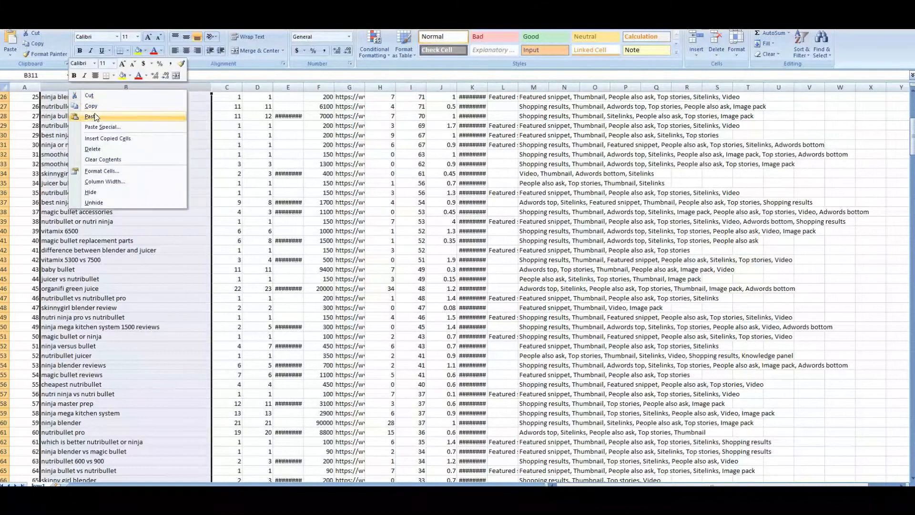
left_click(83, 105)
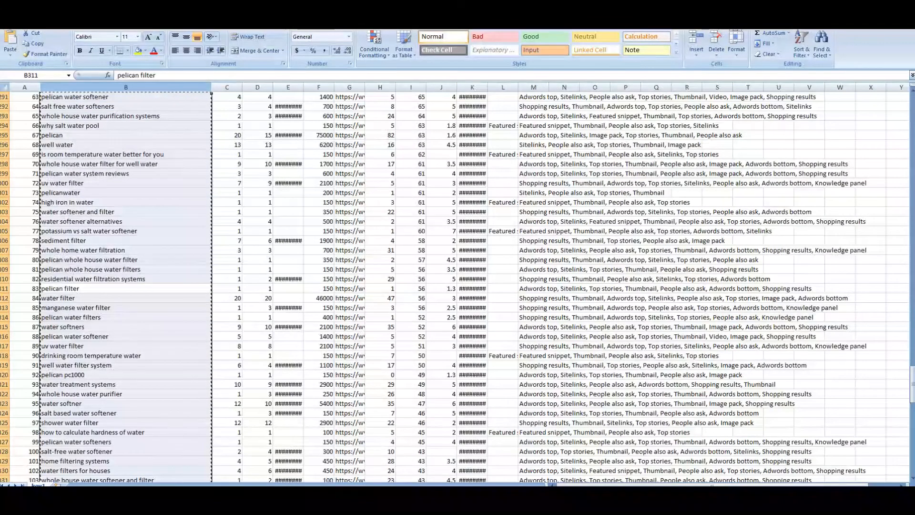
mouse_move(702, 506)
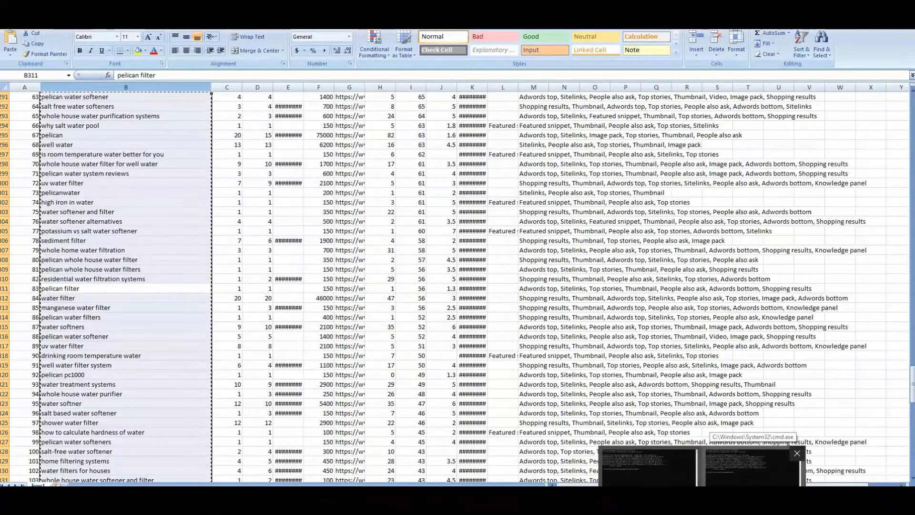
mouse_move(757, 485)
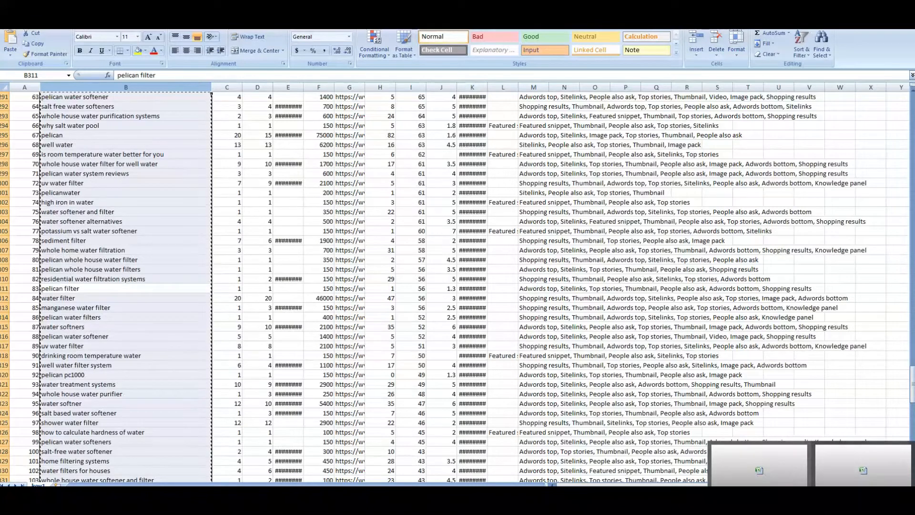
left_click(429, 504)
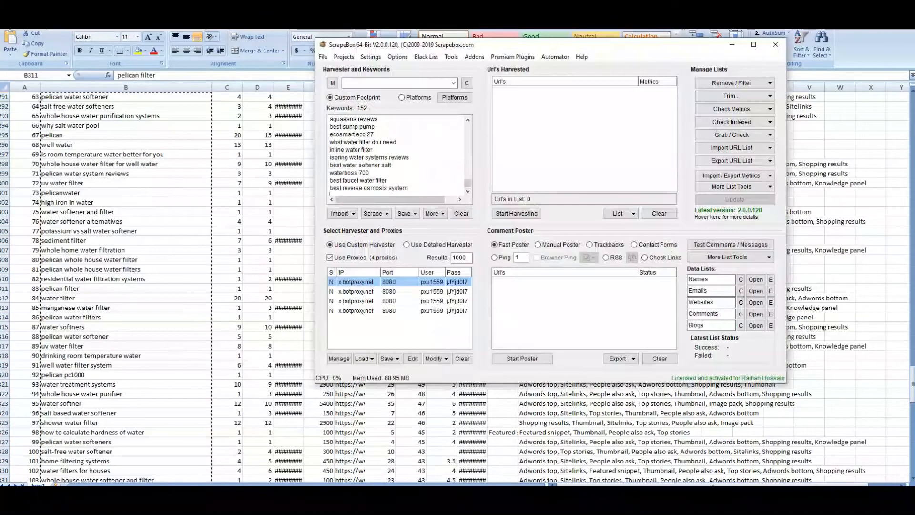
Paste the copied keywords on a new line and remove duplicates, leaving 405 keywords
left_click(414, 189)
key("Return")
key("ctrl+v")
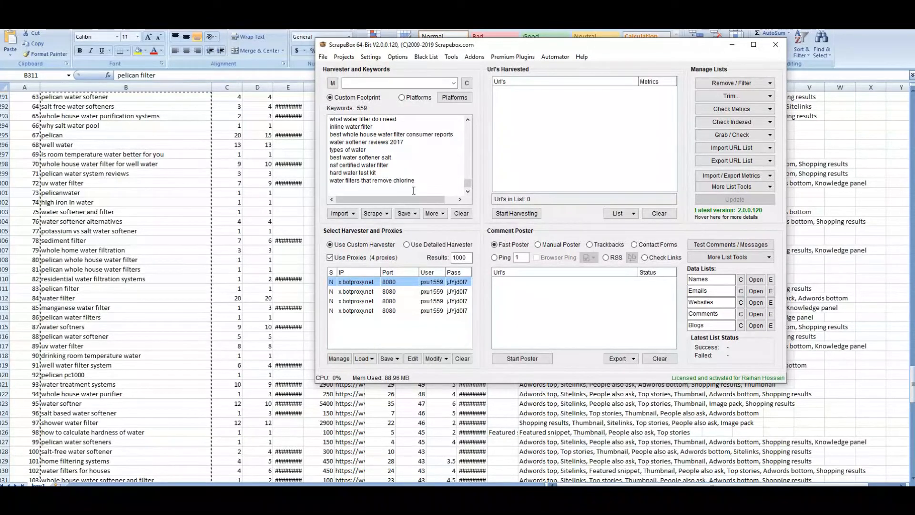
left_click(437, 214)
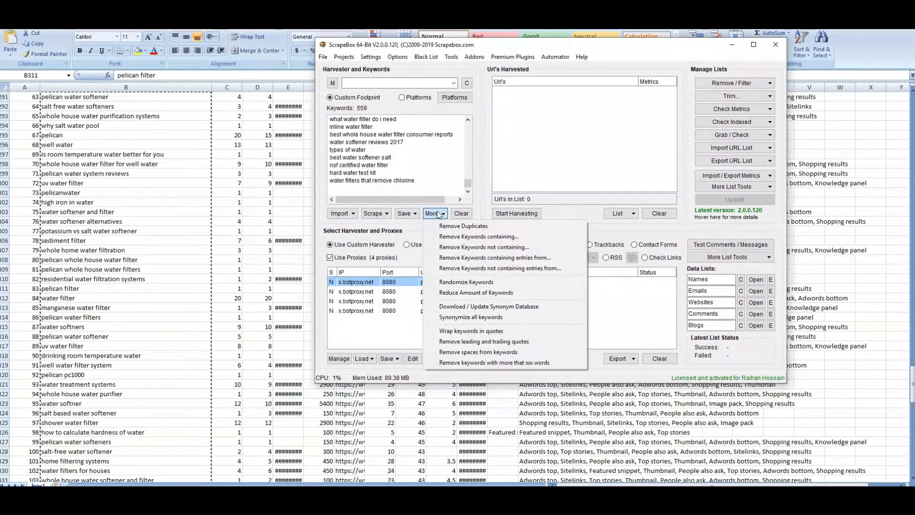
left_click(461, 227)
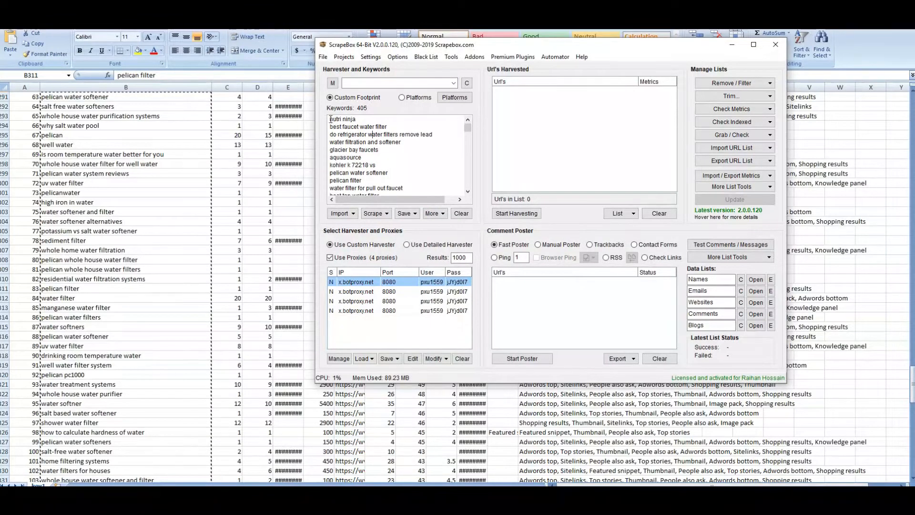
left_click_drag(330, 119, 405, 258)
left_click_drag(393, 182, 320, 85)
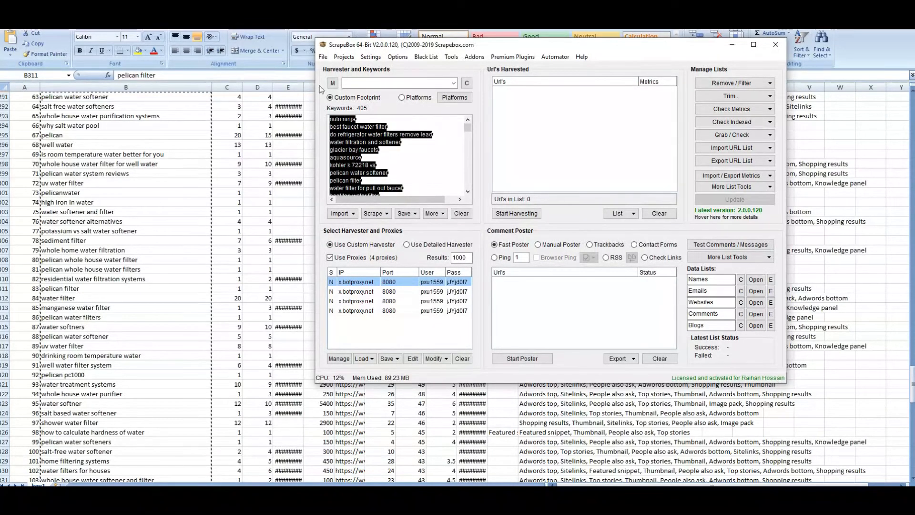
Load the main list into the Keyword Scraper, confirm the Google domains, and start scraping suggestions
left_click(373, 213)
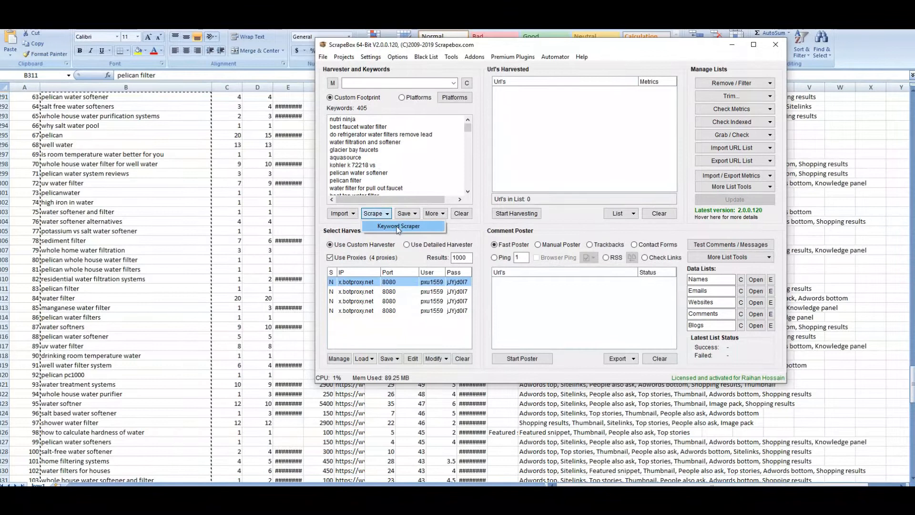
left_click(377, 228)
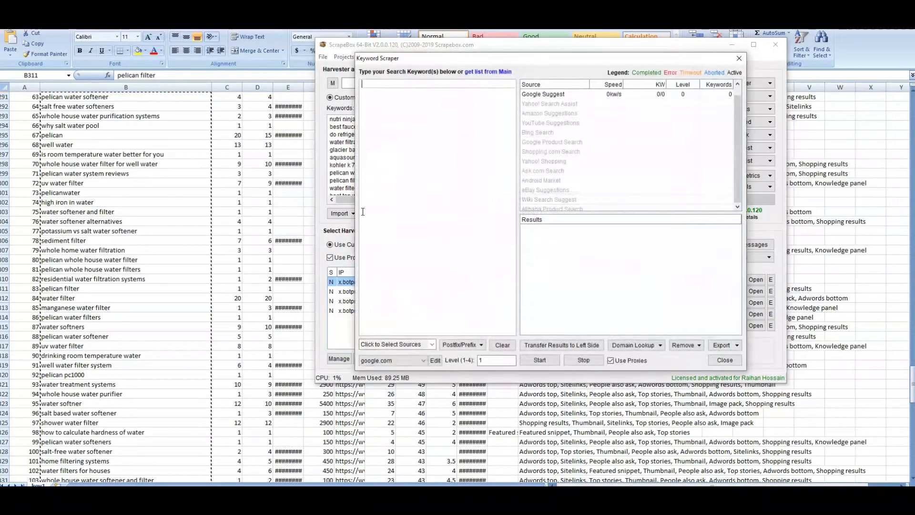
left_click(486, 72)
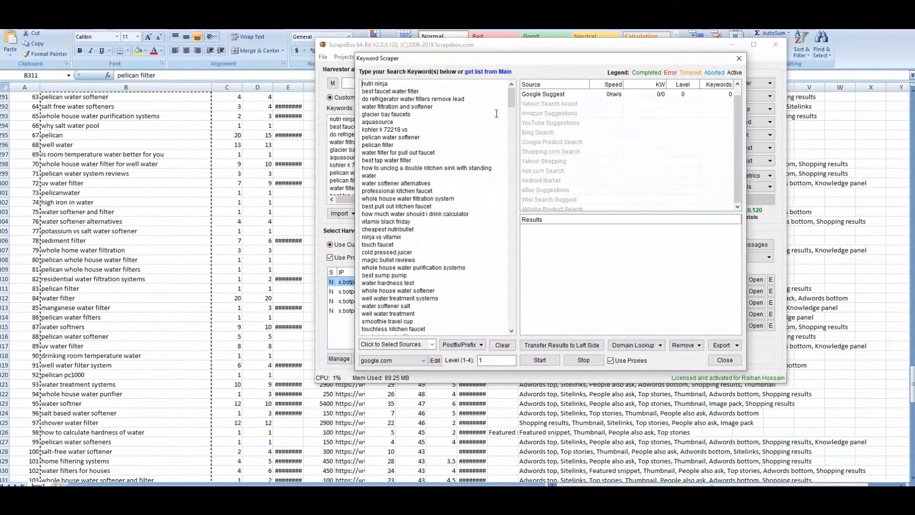
mouse_move(509, 100)
left_mouse_down()
mouse_move(541, 323)
mouse_move(512, 95)
left_mouse_up()
left_click(435, 360)
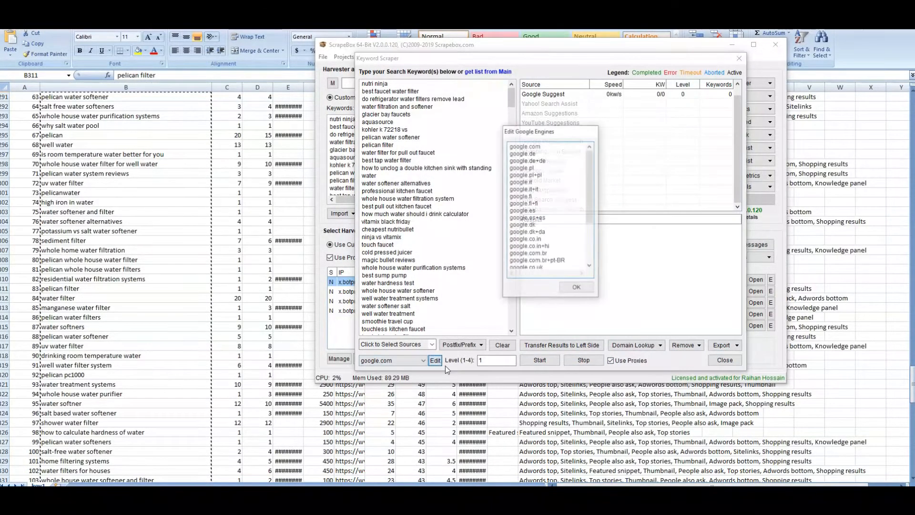
left_click(577, 288)
left_click(551, 364)
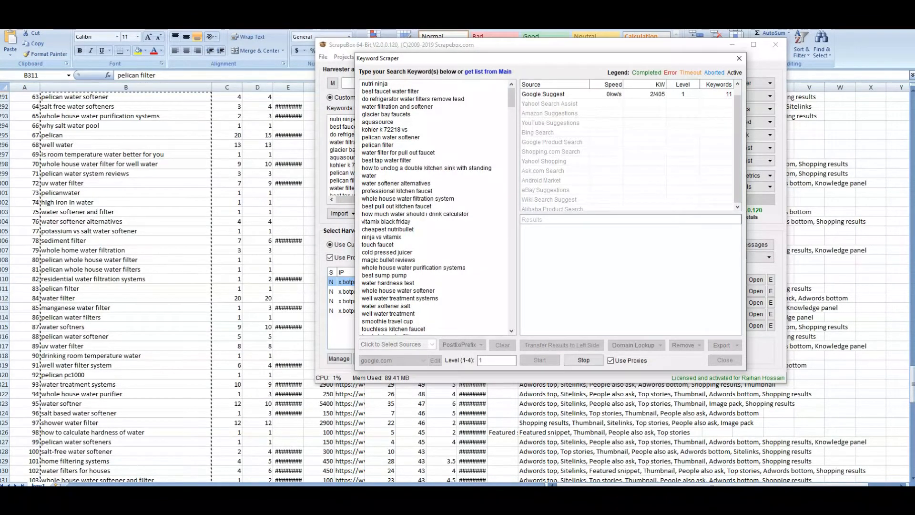
Close key1.csv and keyword.csv without saving, discarding the copied clipboard data
left_click(838, 72)
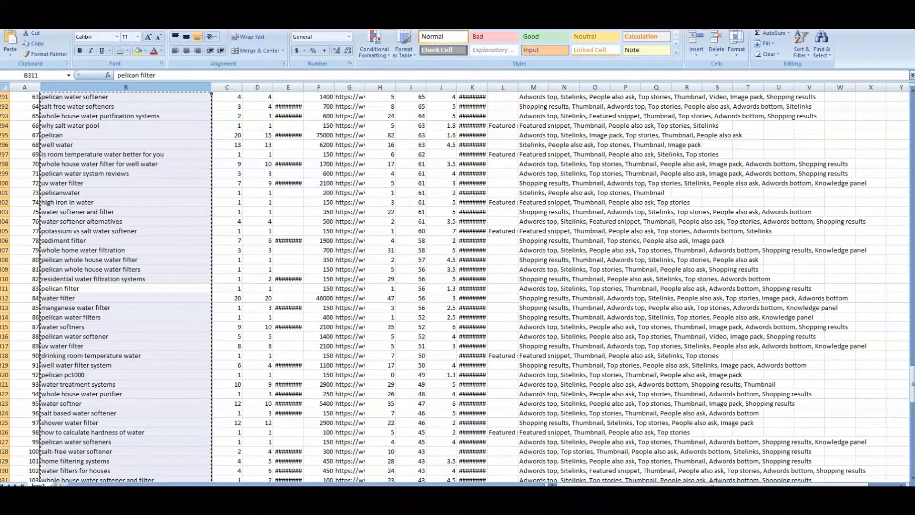
left_click(905, 6)
left_click(84, 280)
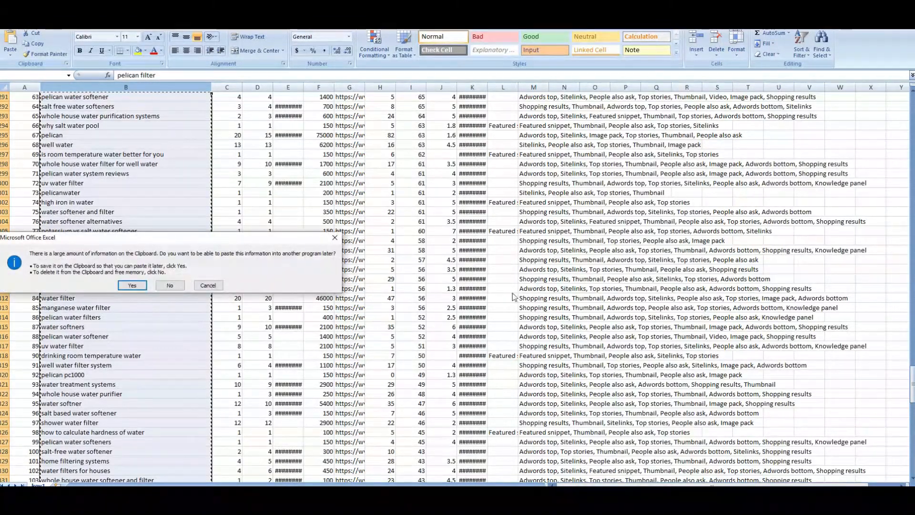
left_click(170, 286)
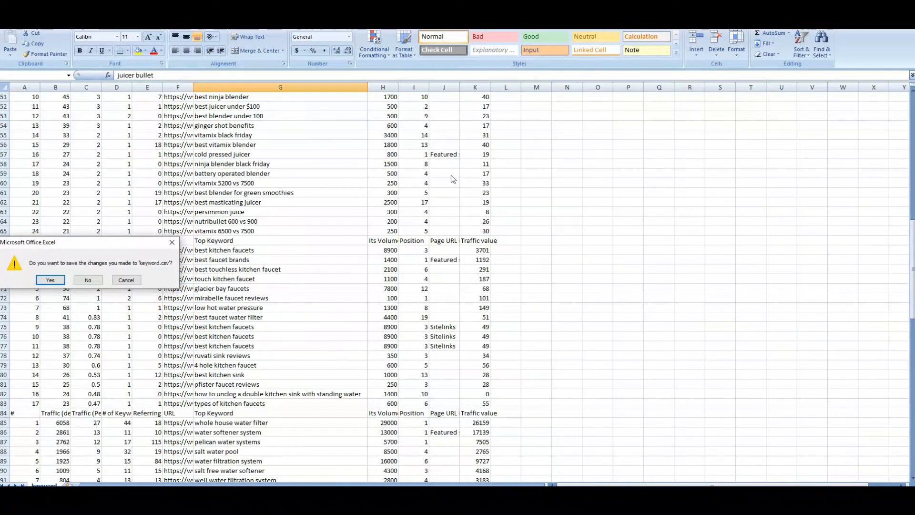
left_click(87, 279)
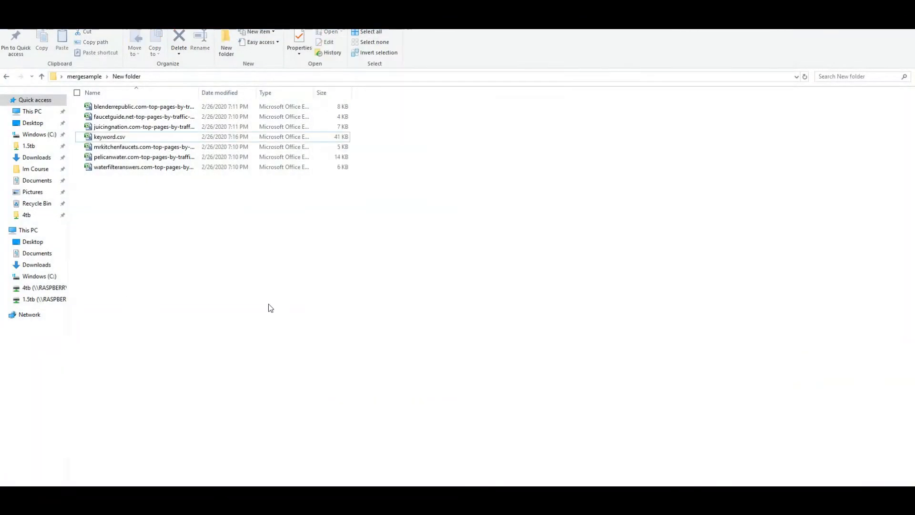
Open the pelicanwater top-pages CSV, inspect its Top Keyword column G, then close it and Excel
double_click(335, 158)
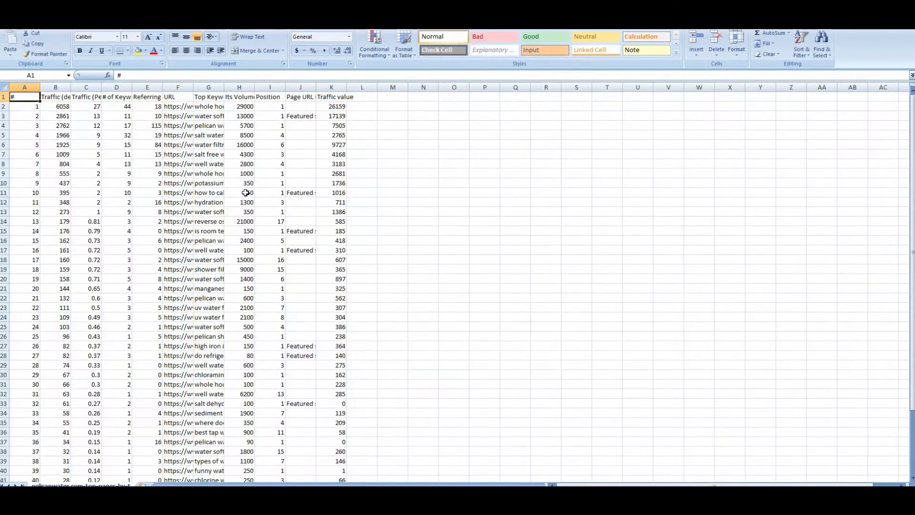
left_click(202, 88)
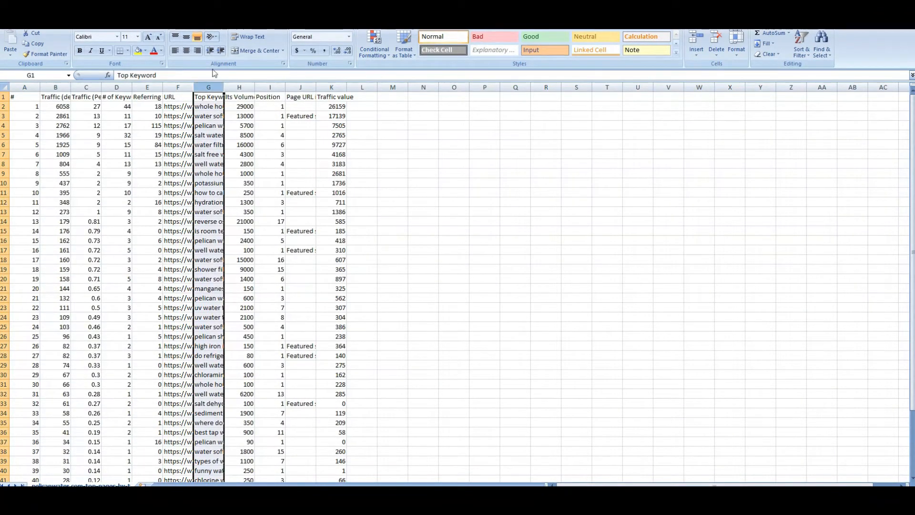
left_click(882, 7)
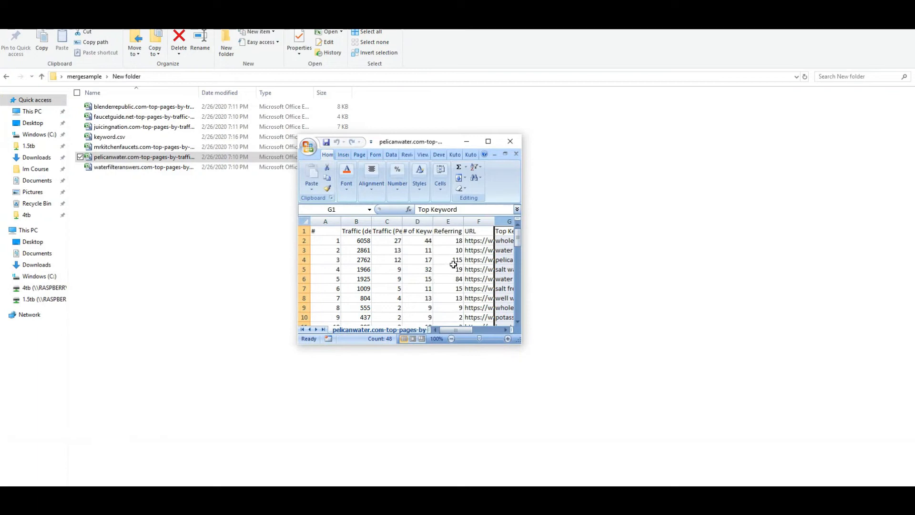
scroll(465, 266, "down", 13)
scroll(465, 265, "down", 10)
scroll(463, 264, "up", 8)
scroll(462, 264, "down", 6)
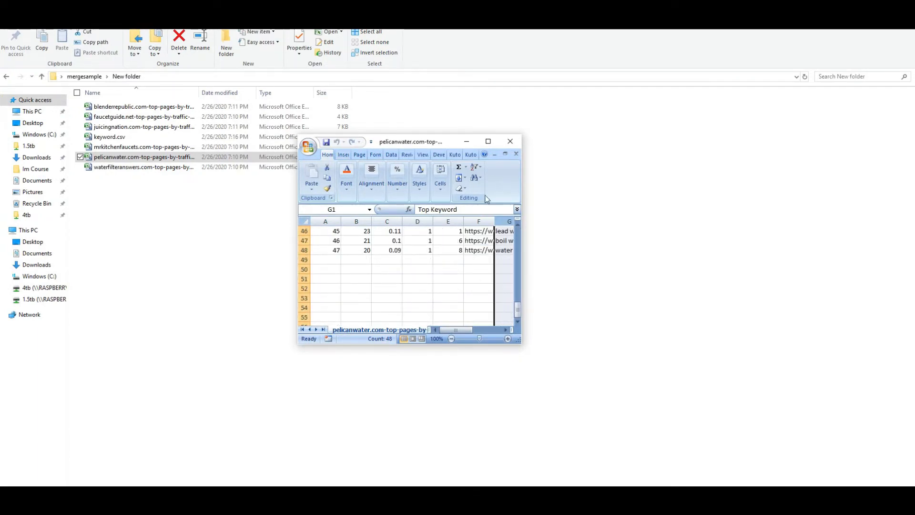
left_click(516, 154)
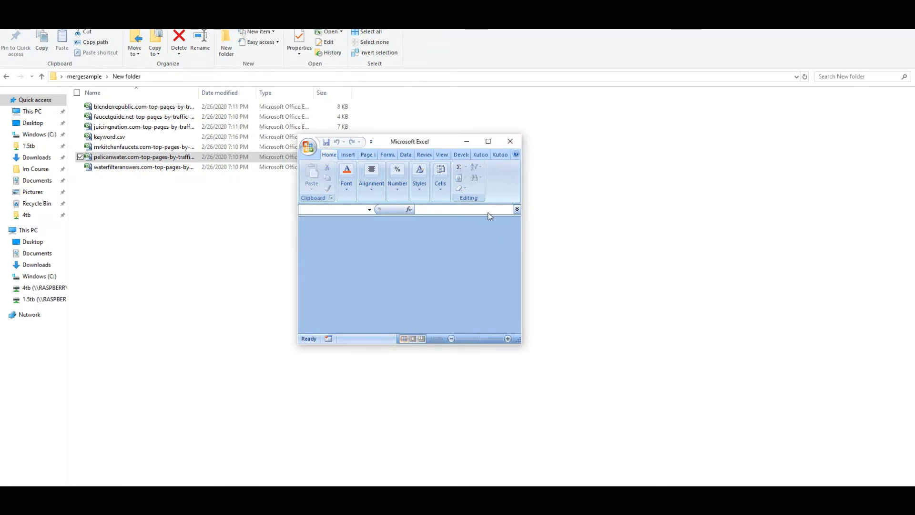
left_click(509, 143)
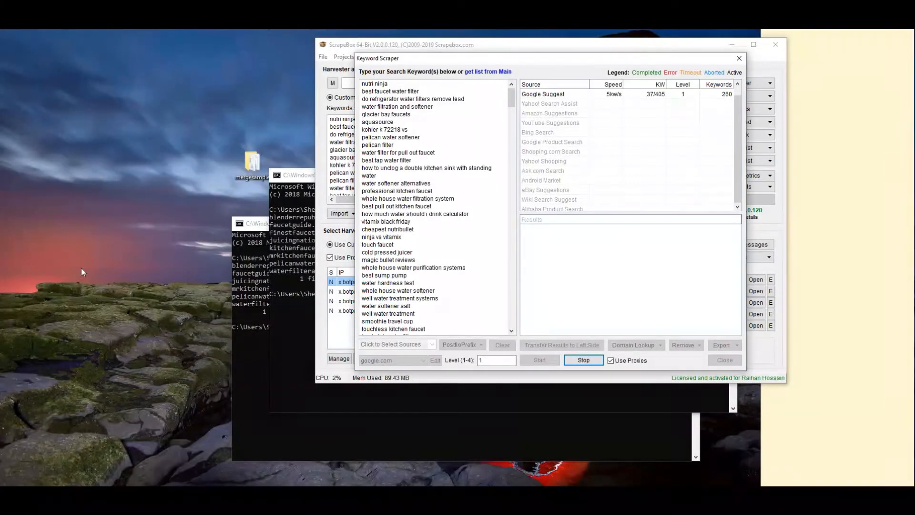
Close both Command Prompt windows used for merging the CSV files
left_click(308, 259)
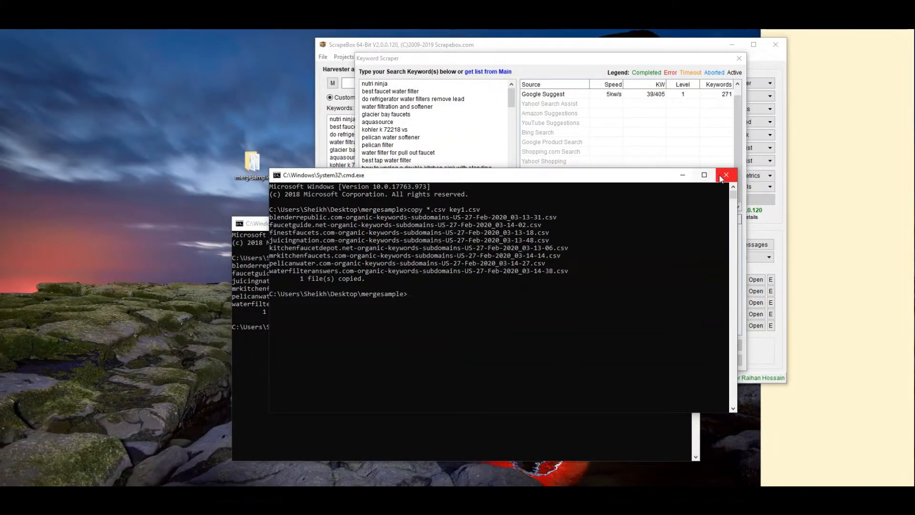
left_click(725, 176)
left_click(286, 261)
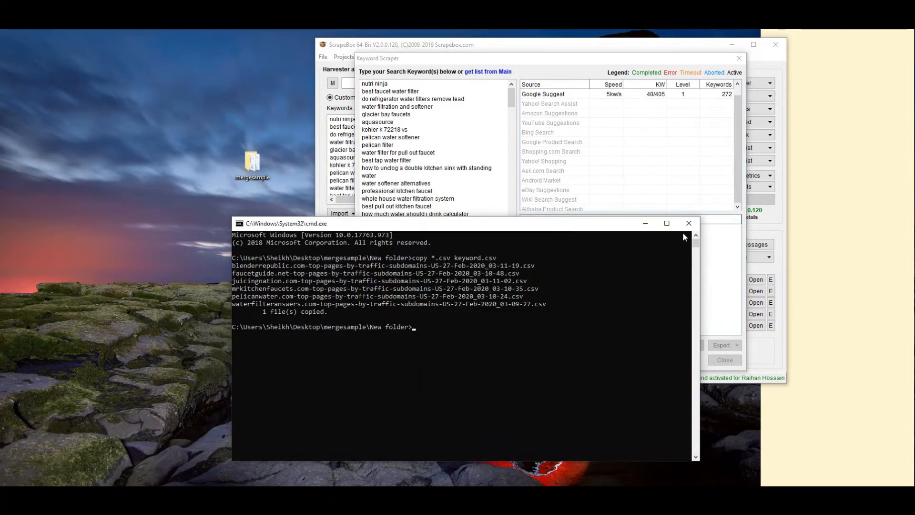
left_click(688, 223)
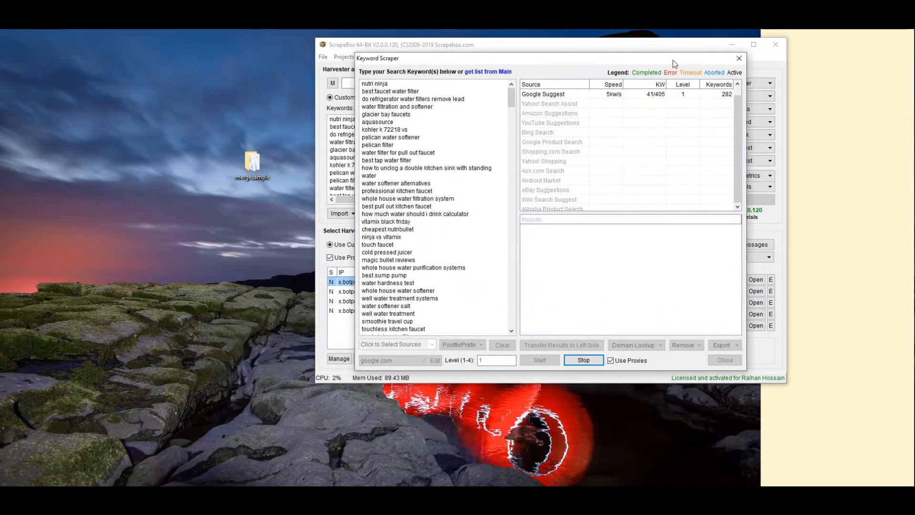
Move the Keyword Scraper aside and bring the Google Slides presentation forward
left_click_drag(673, 62, 462, 71)
left_click(692, 57)
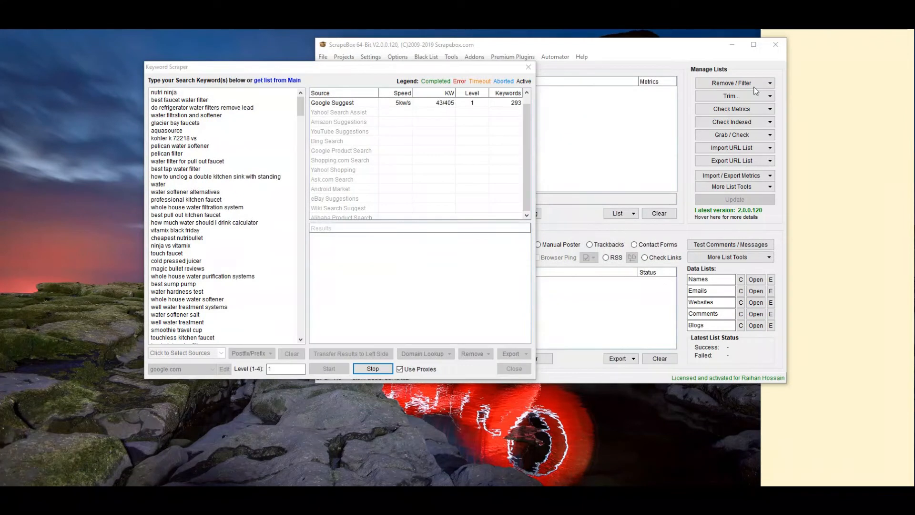
left_click(834, 150)
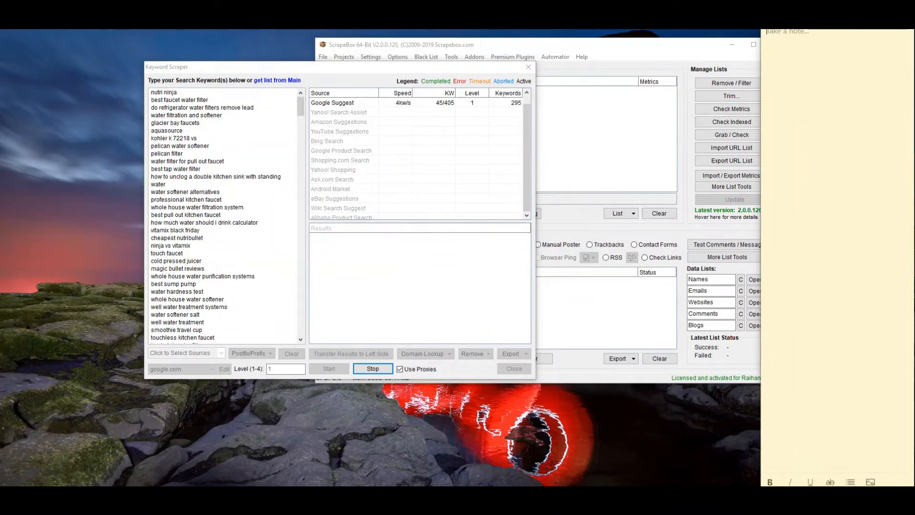
mouse_move(119, 495)
left_click(169, 465)
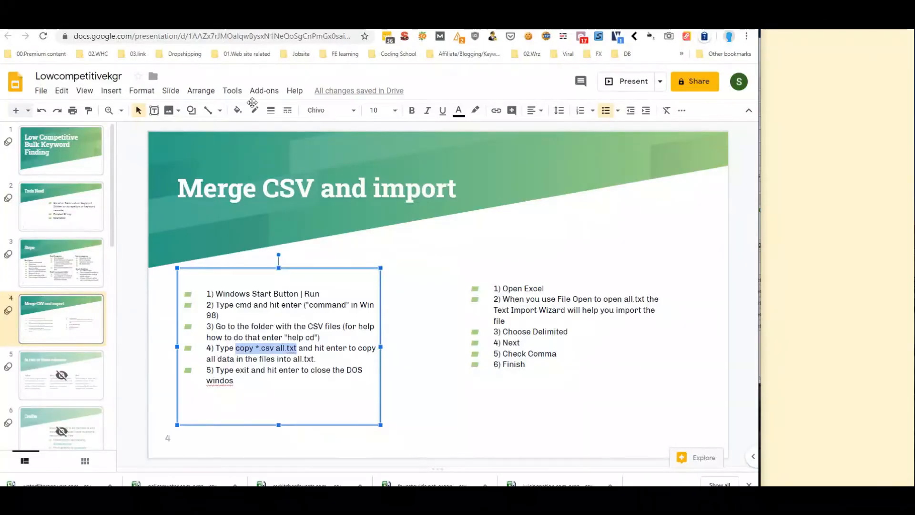
Go to the Steps slide and review the Step 1 ahref workflow notes
left_click(64, 250)
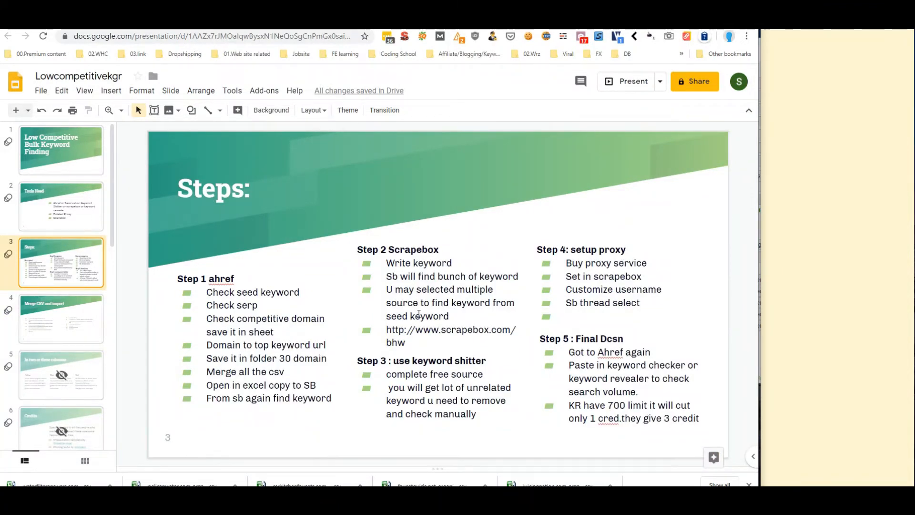
left_click(265, 343)
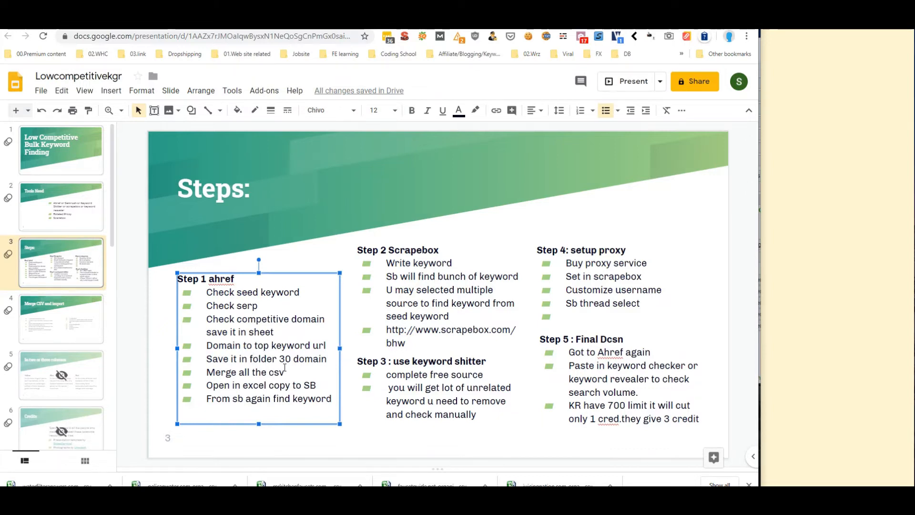
left_click(266, 385)
left_click(298, 399)
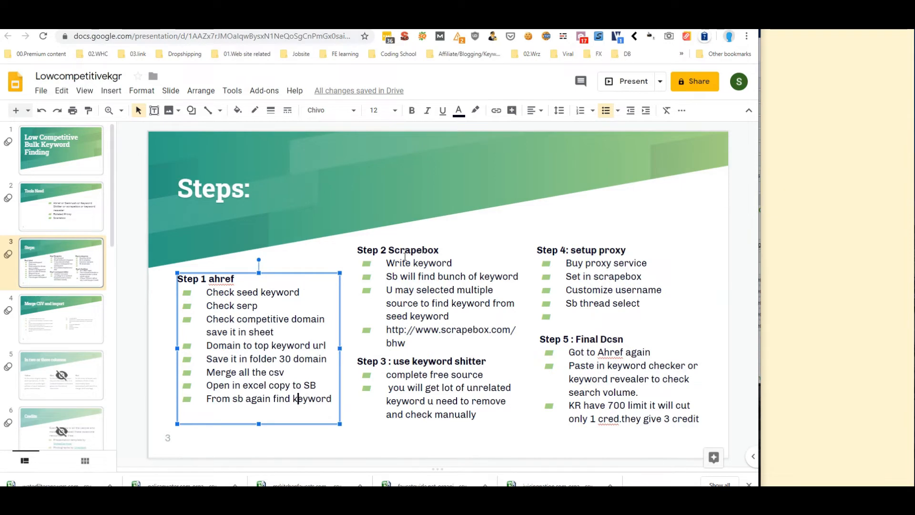
Select the scrapebox.com/bhw link in the Step 2 Scrapebox notes and copy it
left_click(412, 342)
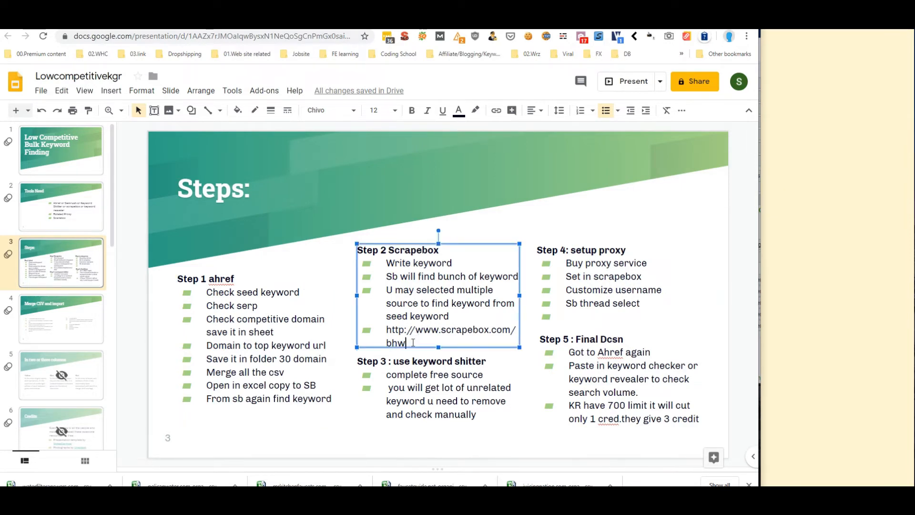
left_click_drag(417, 343, 391, 333)
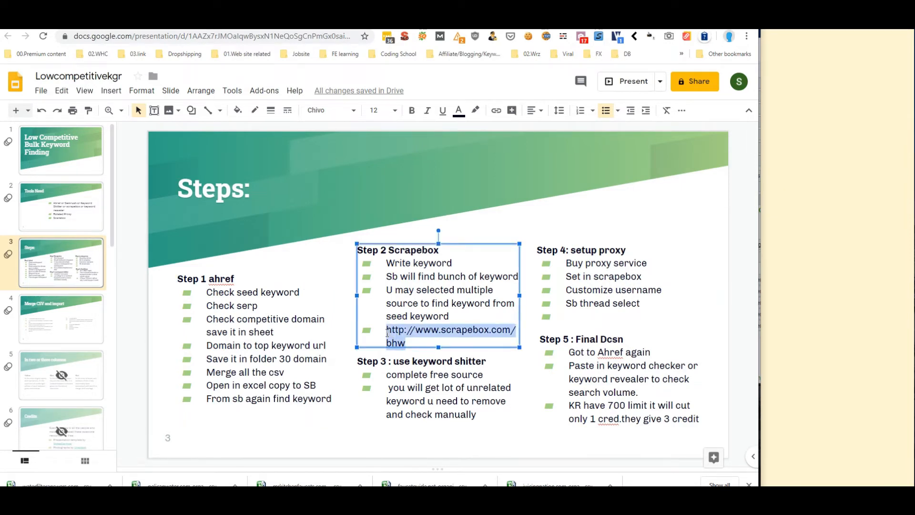
right_click(407, 331)
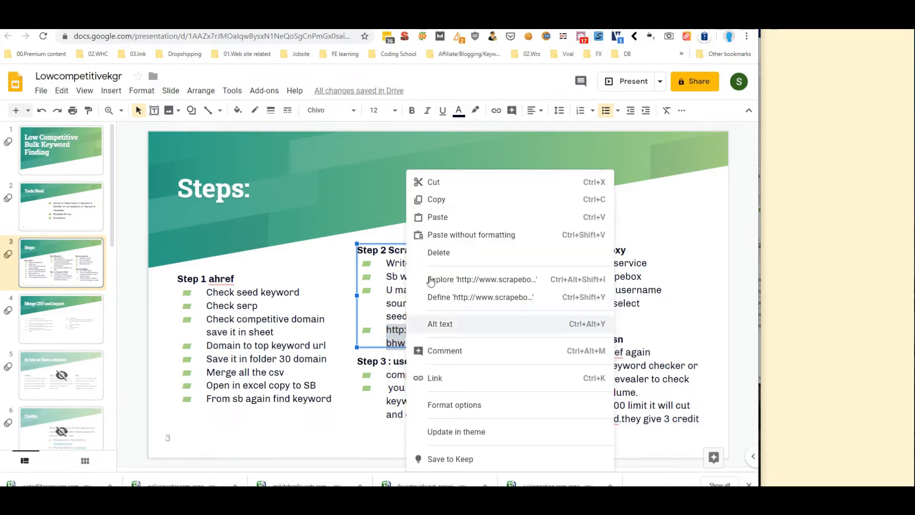
left_click(434, 198)
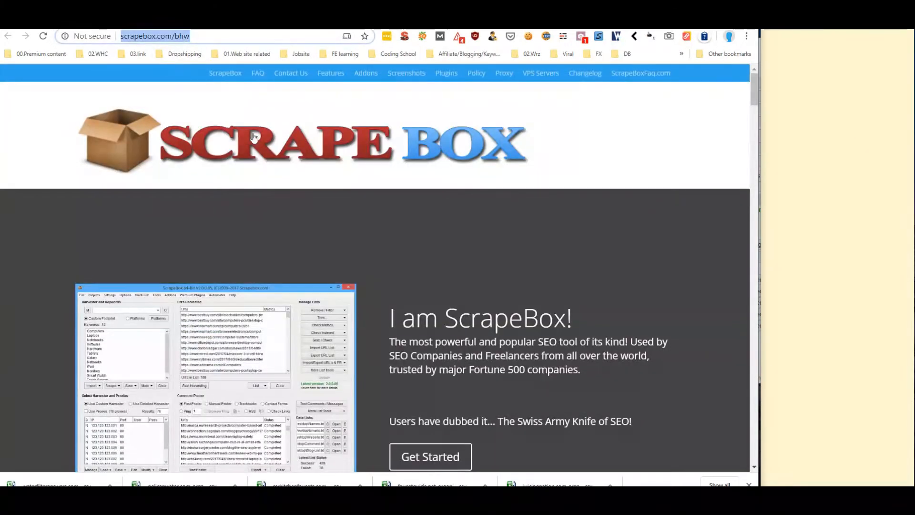
Scroll through the scrapebox.com/bhw page, then switch to the BotProxy dashboard
scroll(456, 310, "down", 15)
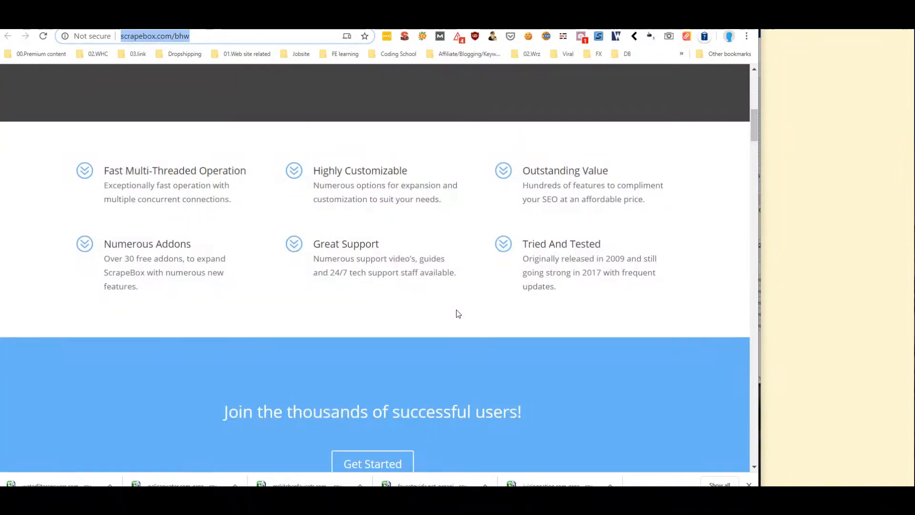
scroll(456, 310, "down", 6)
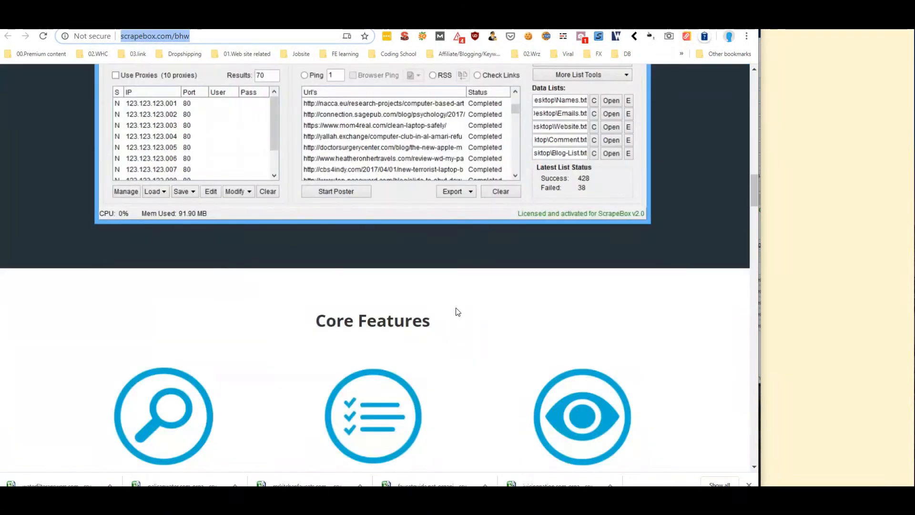
scroll(453, 305, "up", 6)
scroll(450, 303, "down", 6)
scroll(394, 280, "up", 9)
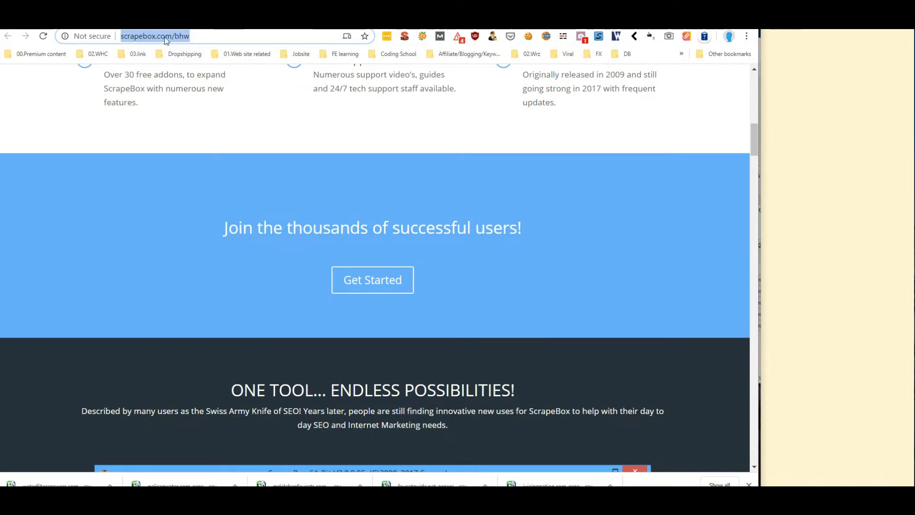
left_click(195, 38)
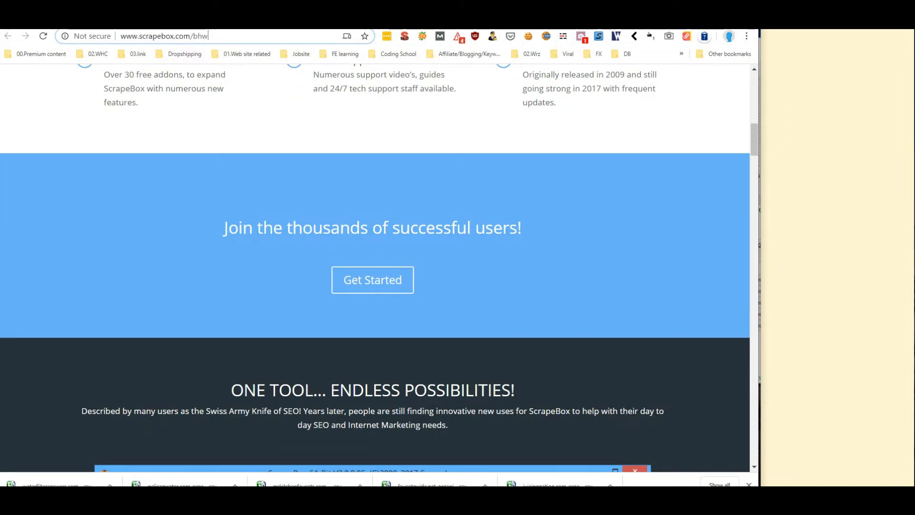
left_click(248, 20)
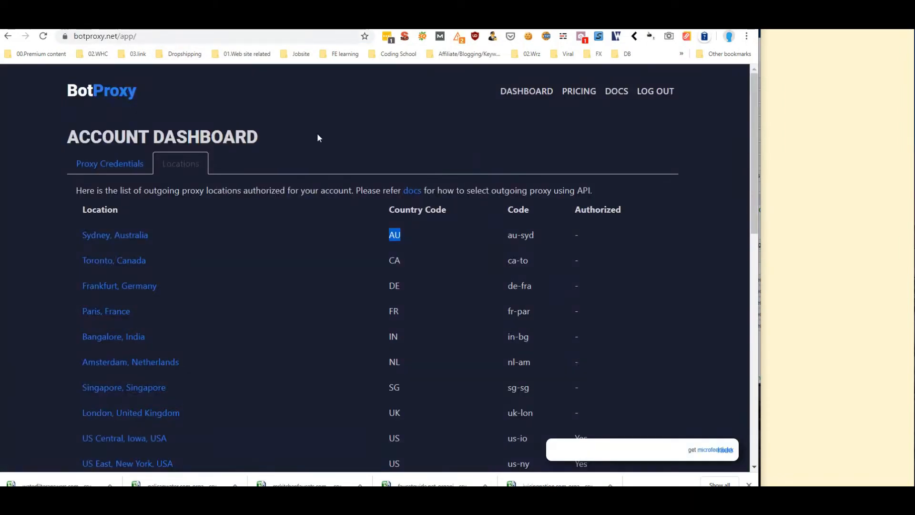
left_click(673, 92)
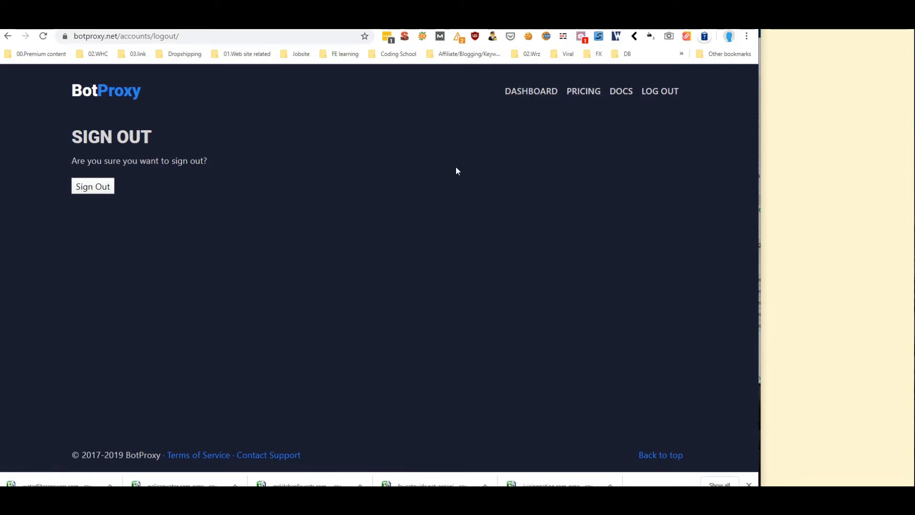
left_click(522, 99)
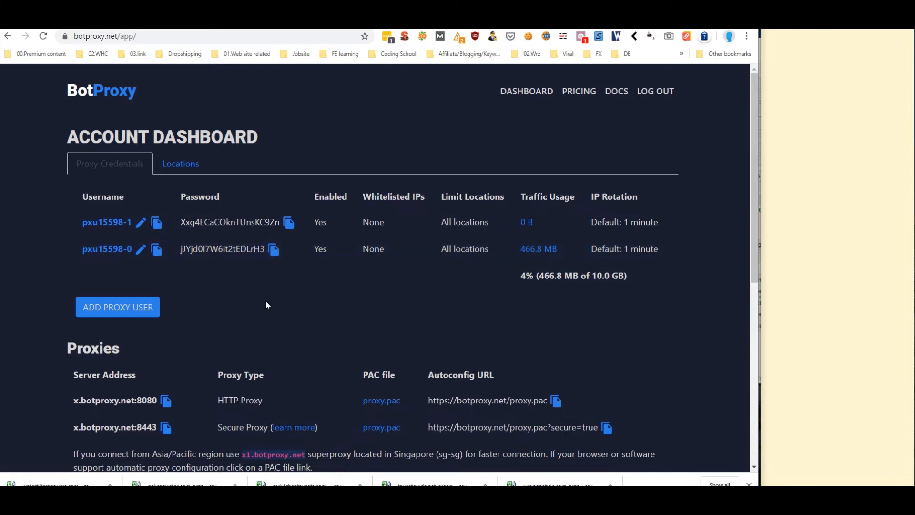
scroll(219, 246, "down", 3)
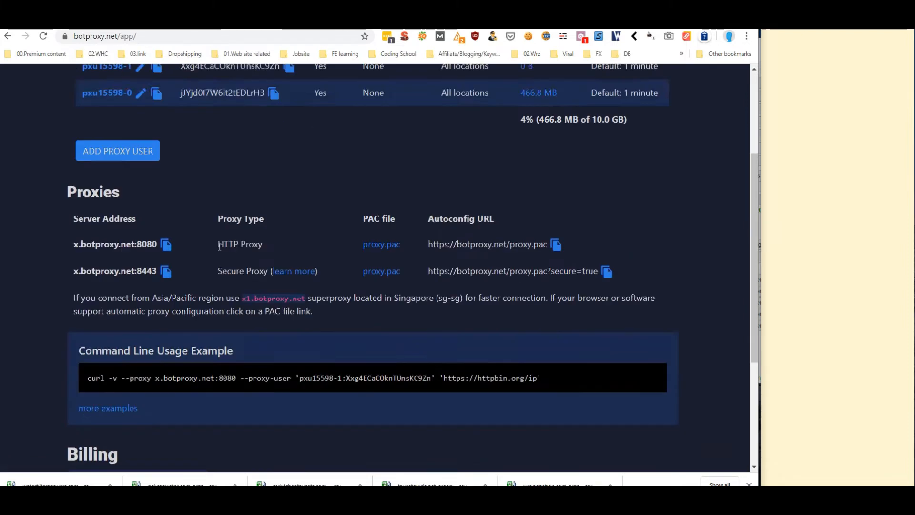
scroll(311, 260, "up", 4)
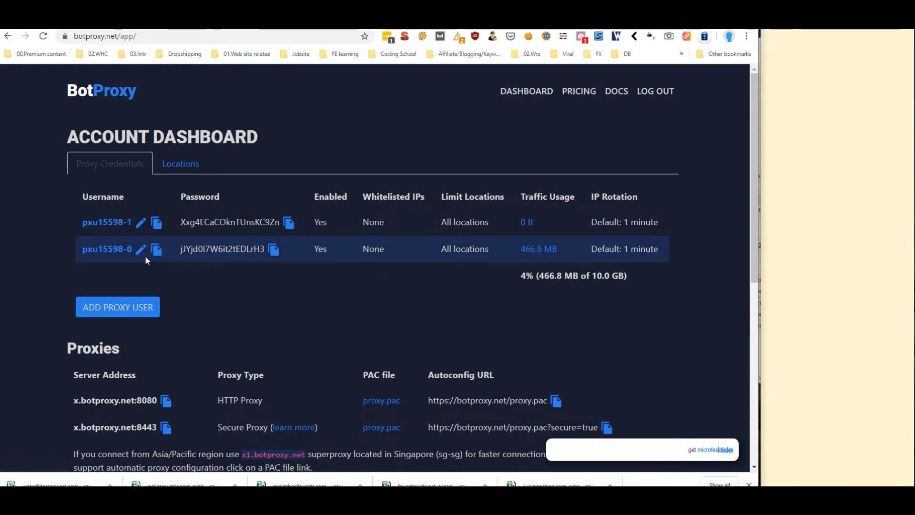
left_click(181, 168)
scroll(324, 310, "down", 4)
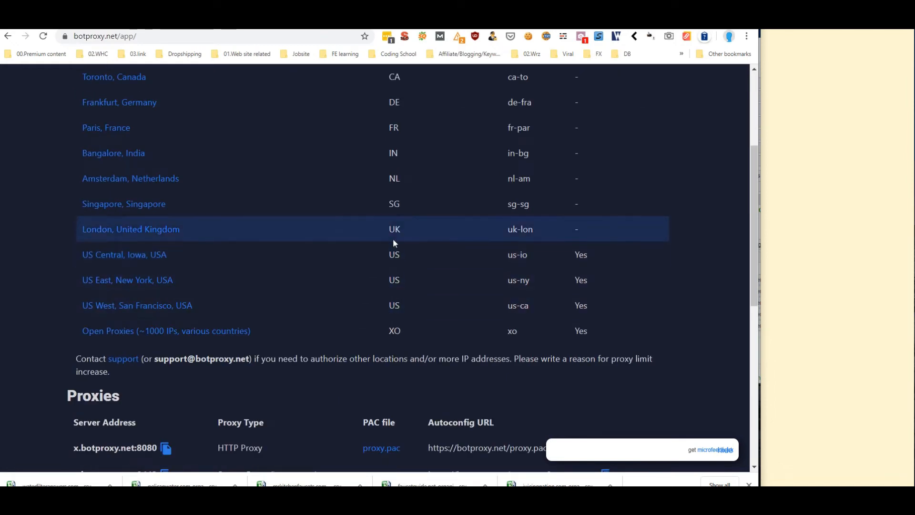
scroll(361, 253, "up", 4)
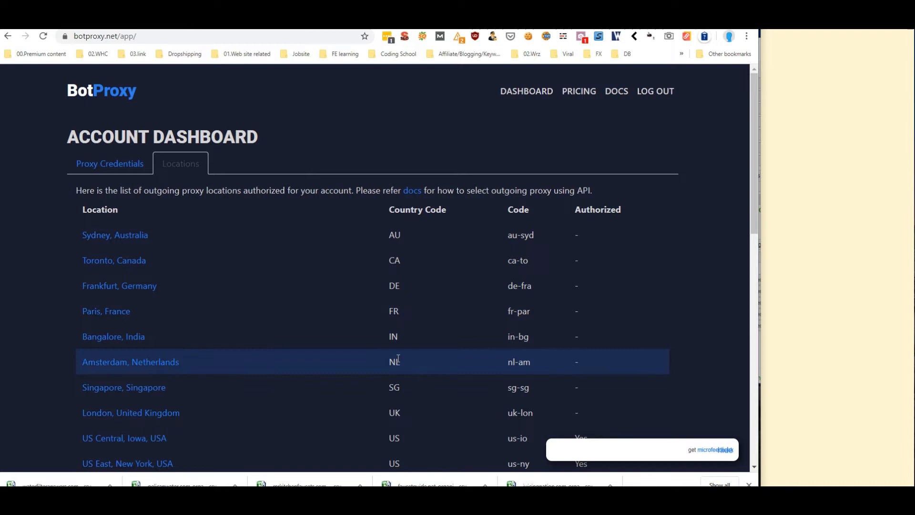
scroll(405, 352, "down", 2)
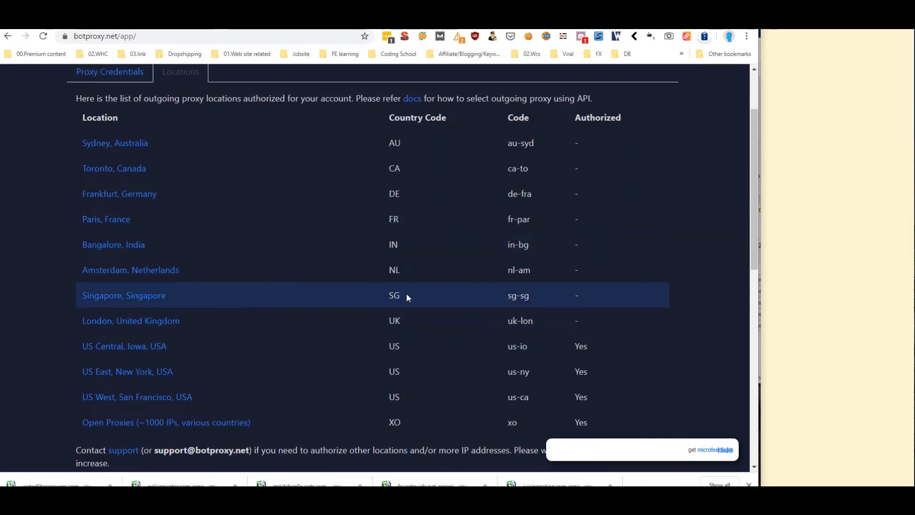
scroll(382, 229, "down", 4)
scroll(377, 258, "up", 3)
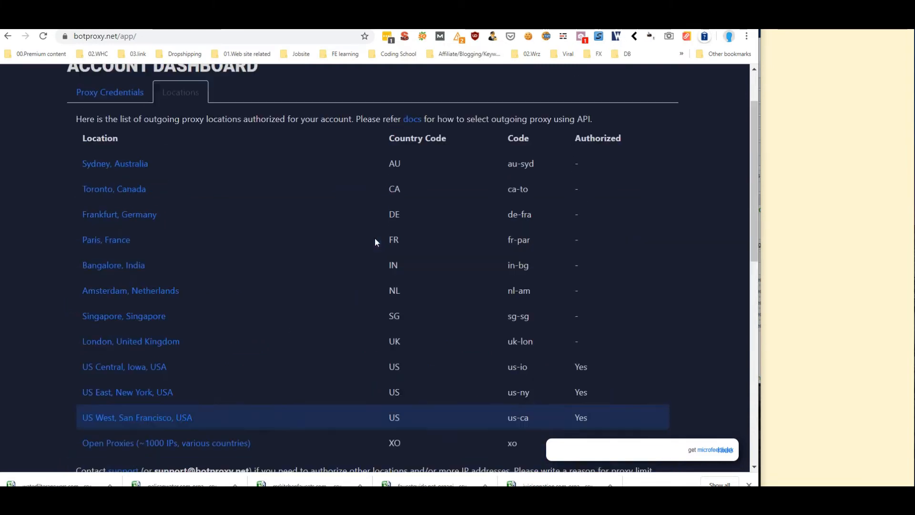
scroll(376, 246, "down", 1)
scroll(362, 276, "down", 3)
scroll(353, 269, "down", 1)
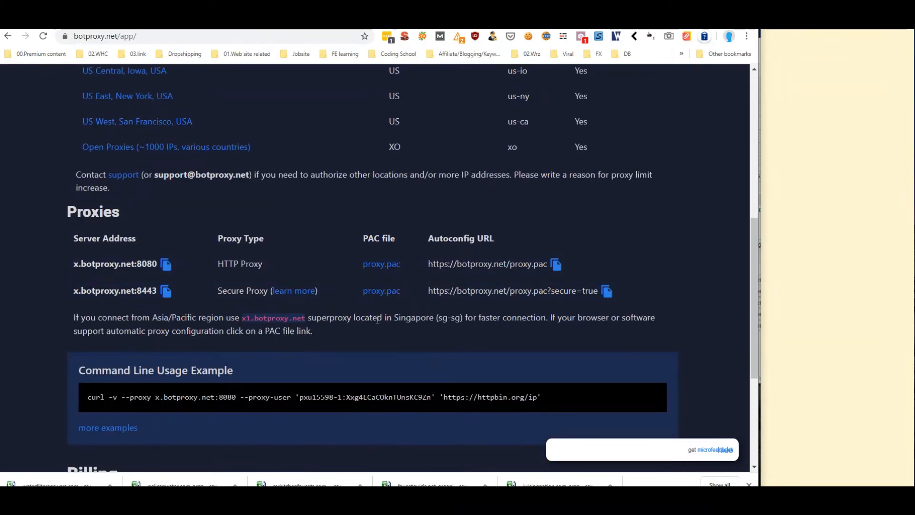
key("alt+Tab")
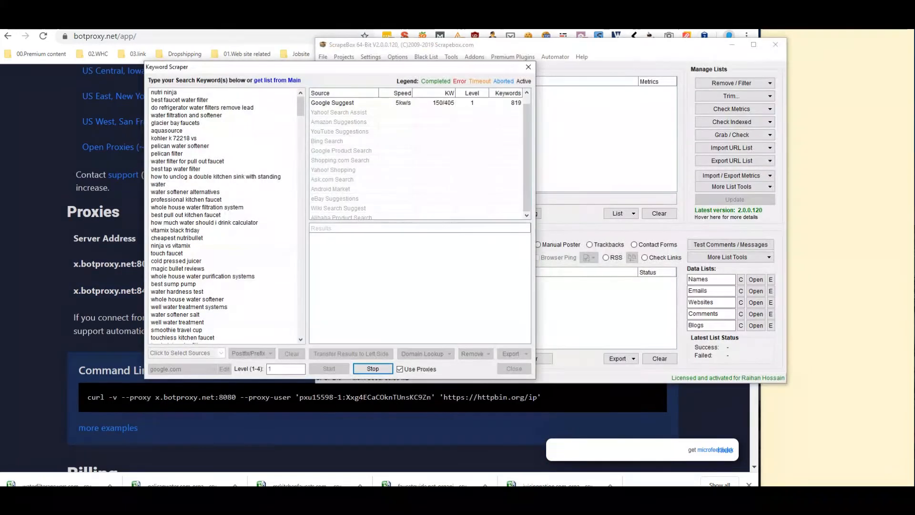
left_click_drag(427, 67, 444, 392)
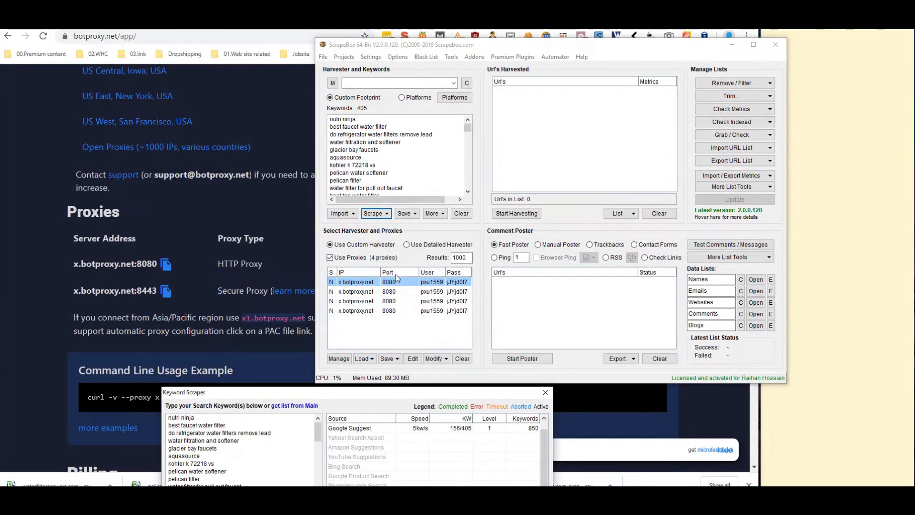
left_click_drag(428, 394, 513, 71)
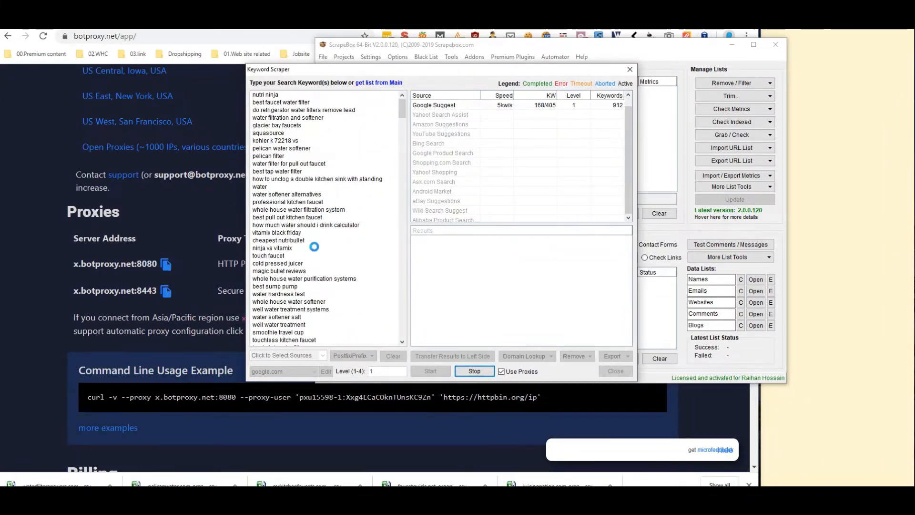
left_click(38, 316)
scroll(322, 168, "up", 8)
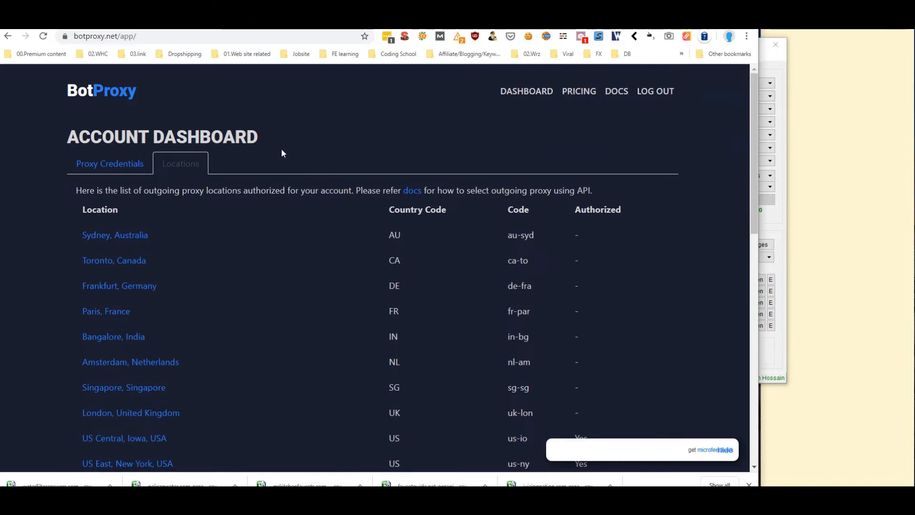
Show the BotProxy proxy credentials and proxy settings
scroll(282, 149, "down", 2)
scroll(297, 188, "up", 2)
scroll(332, 184, "down", 2)
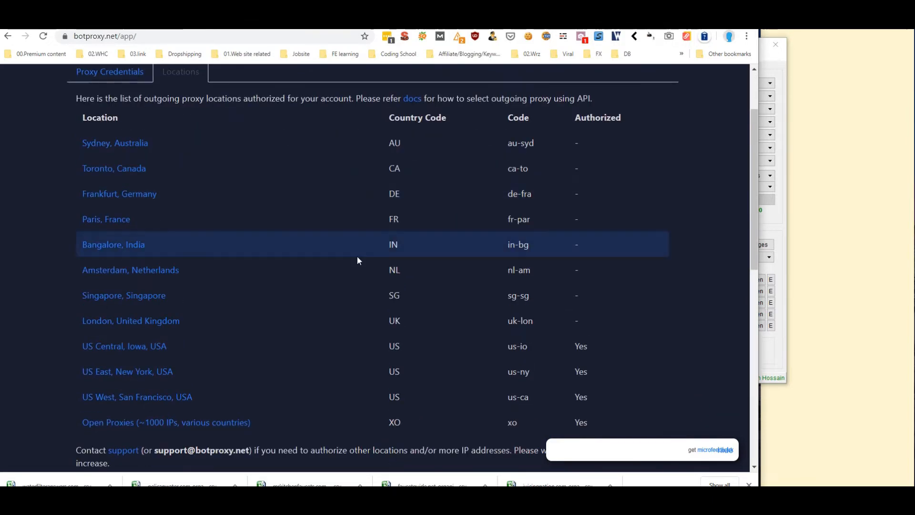
left_click(122, 78)
scroll(367, 281, "down", 6)
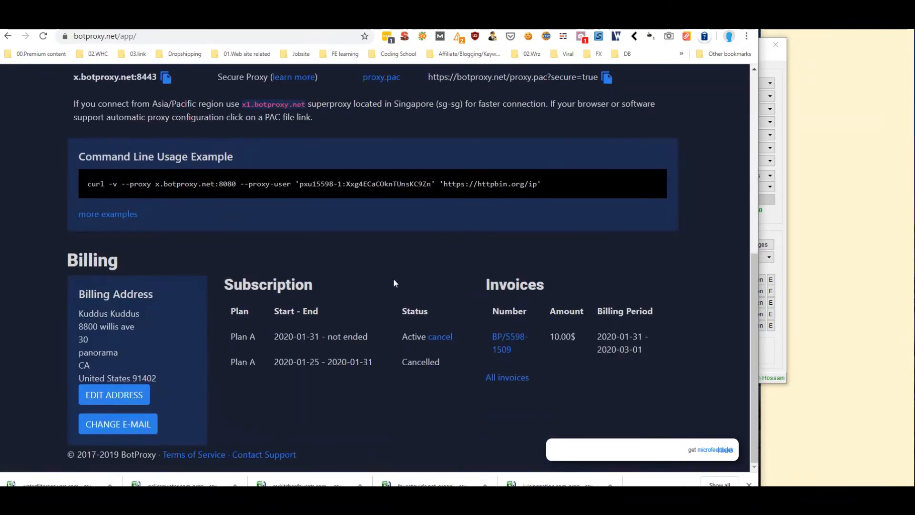
scroll(393, 283, "up", 6)
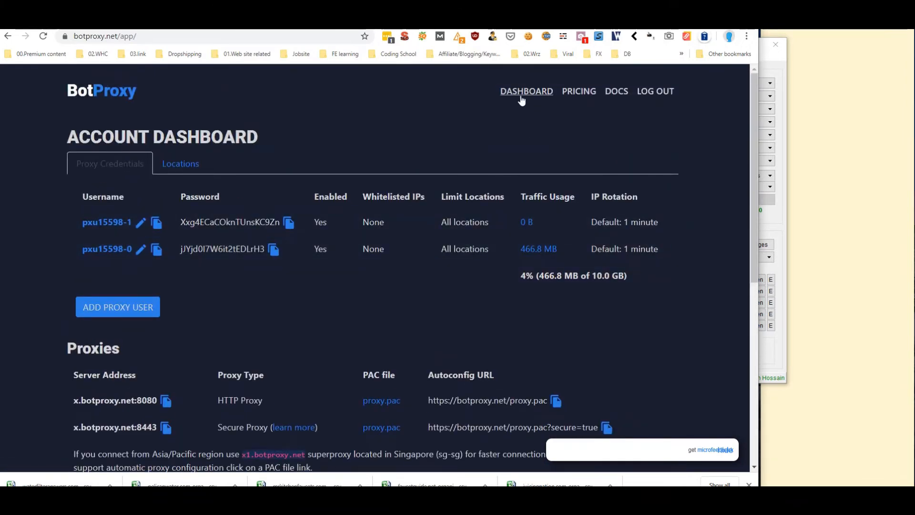
Review BotProxy's pricing plans, highlighting Plan A's price, coverage and data, then return to ScrapeBox
left_click(578, 91)
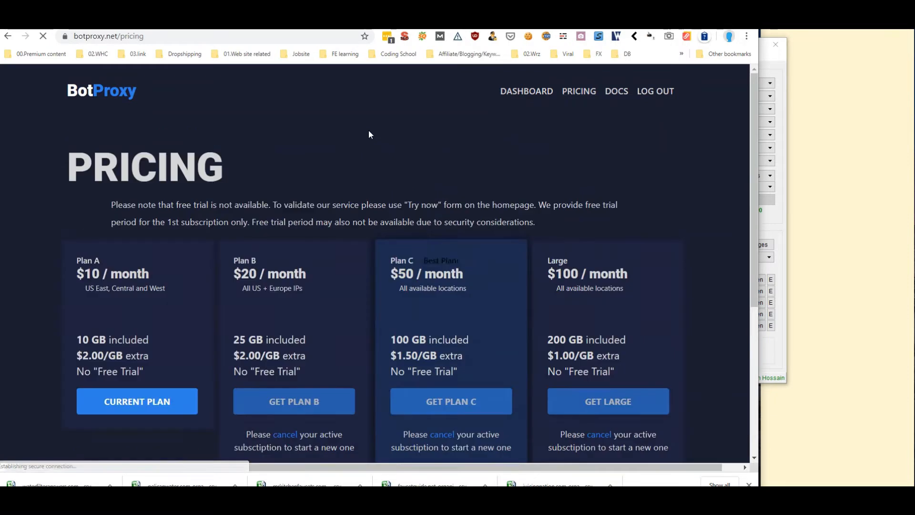
scroll(405, 281, "down", 2)
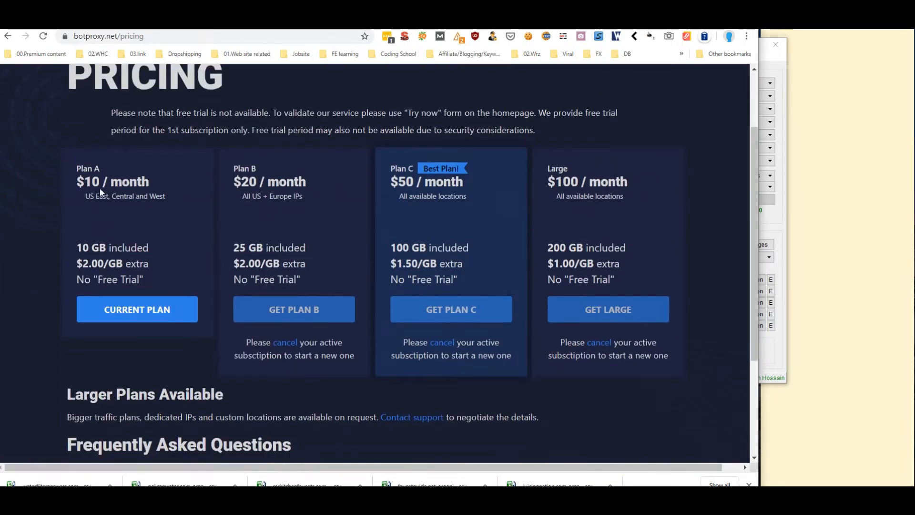
left_click_drag(85, 182, 162, 193)
left_click_drag(82, 249, 90, 265)
left_click(148, 265)
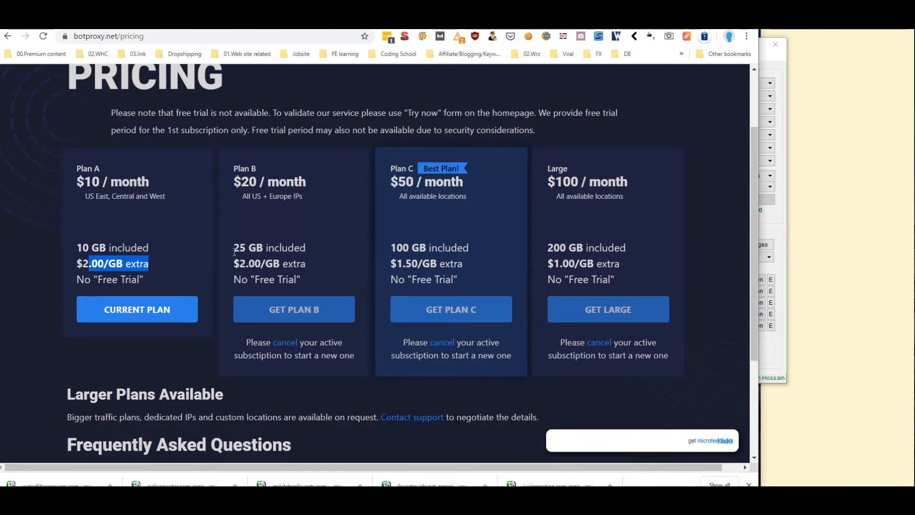
scroll(374, 171, "up", 2)
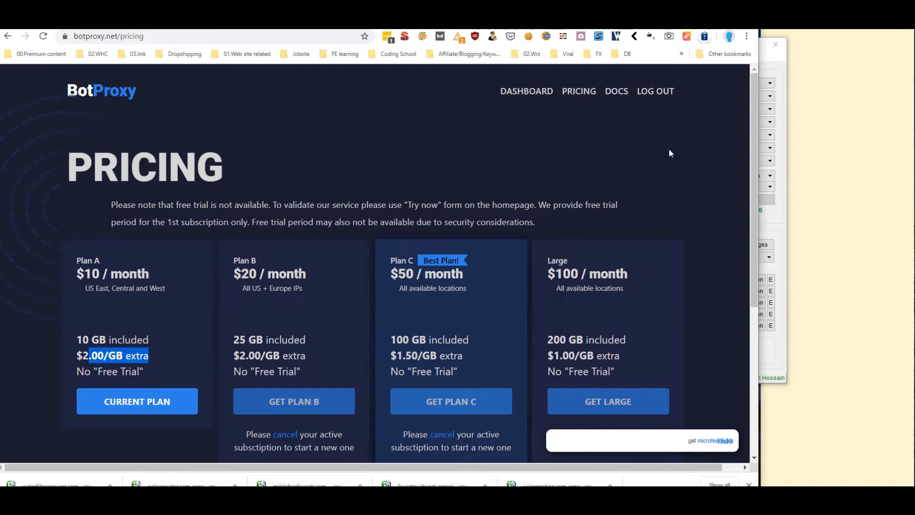
left_click(785, 169)
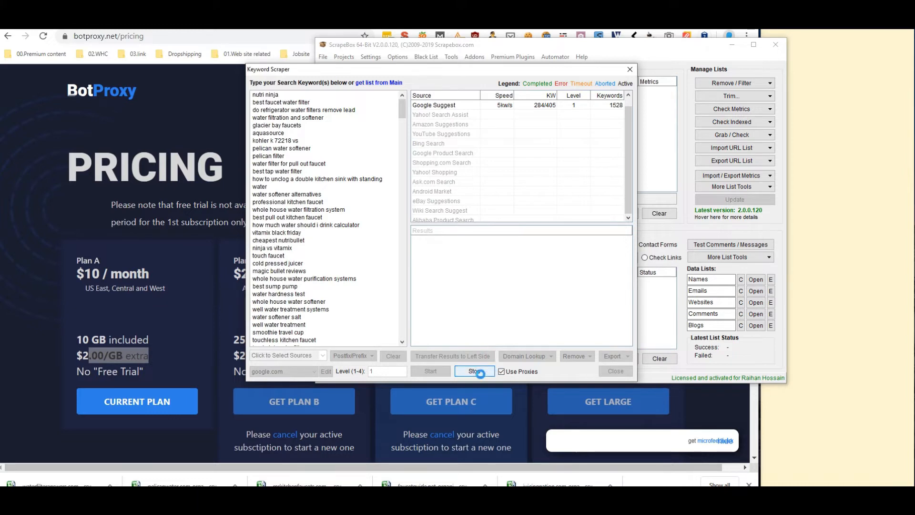
Move the 1541 scraped keywords into the keyword box, clear that box, and close the Keyword Scraper
left_click(475, 371)
left_click(478, 288)
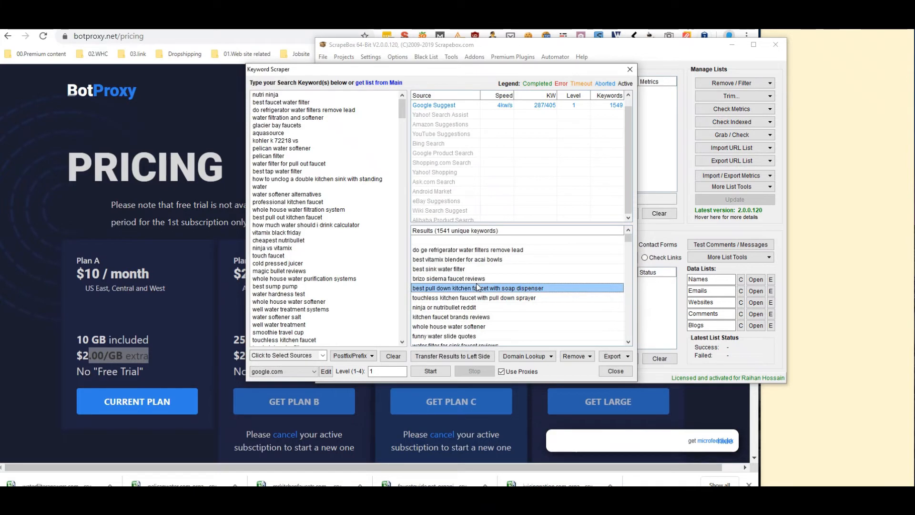
left_click(463, 359)
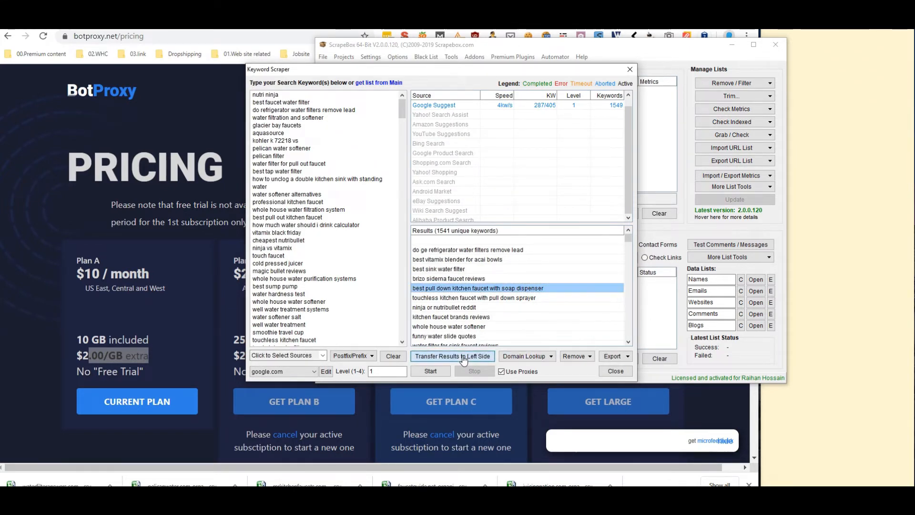
scroll(365, 203, "down", 10)
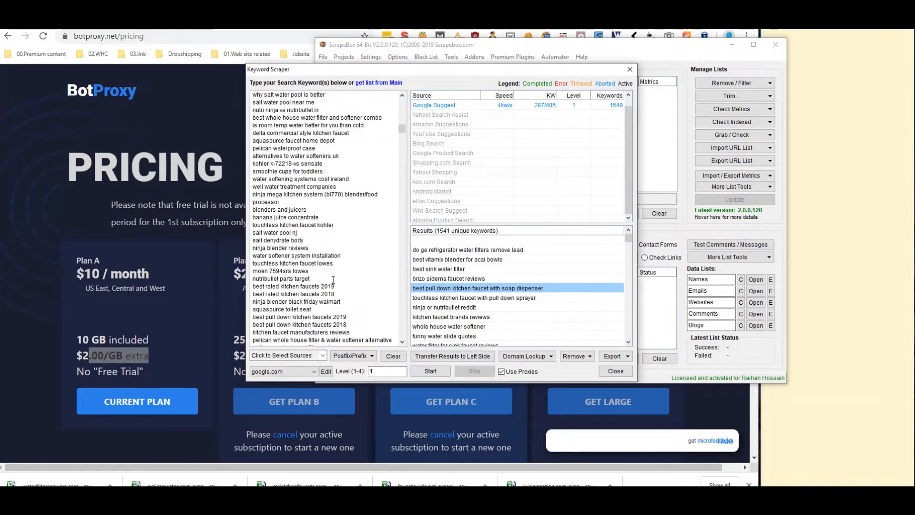
key("ctrl+a")
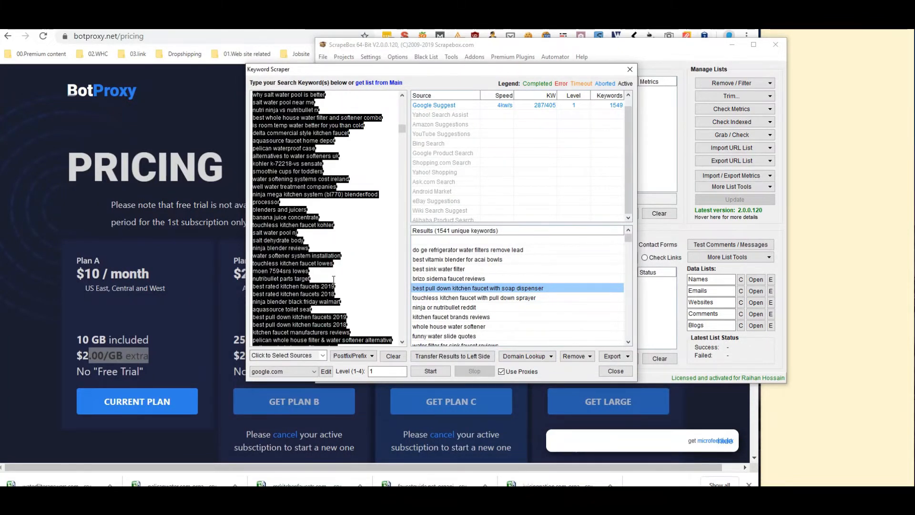
key("Delete")
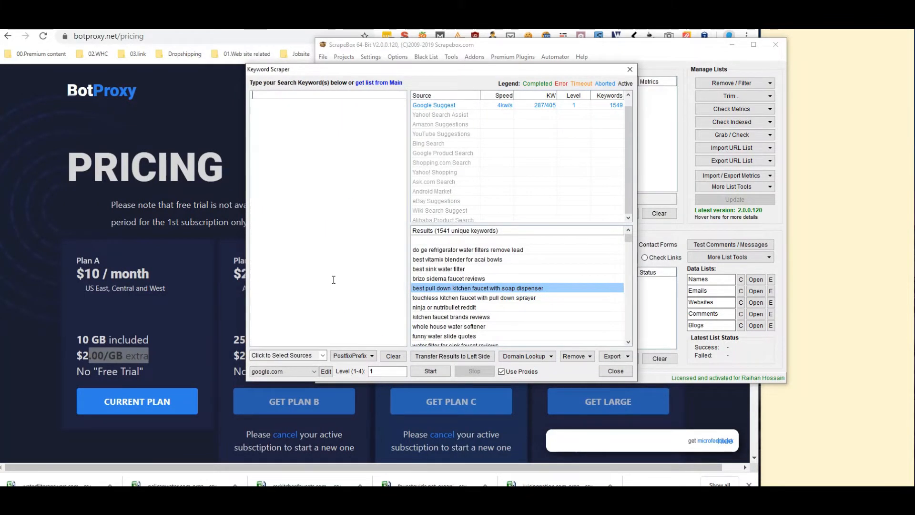
left_click(628, 70)
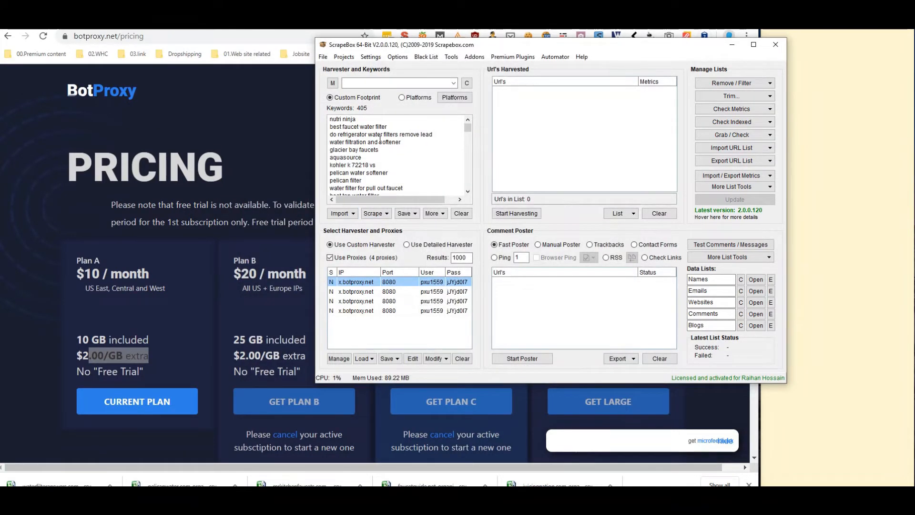
Replace the 405 harvester keywords with the 1541 pasted scraped keywords and remove duplicates
key("ctrl+a")
key("Delete")
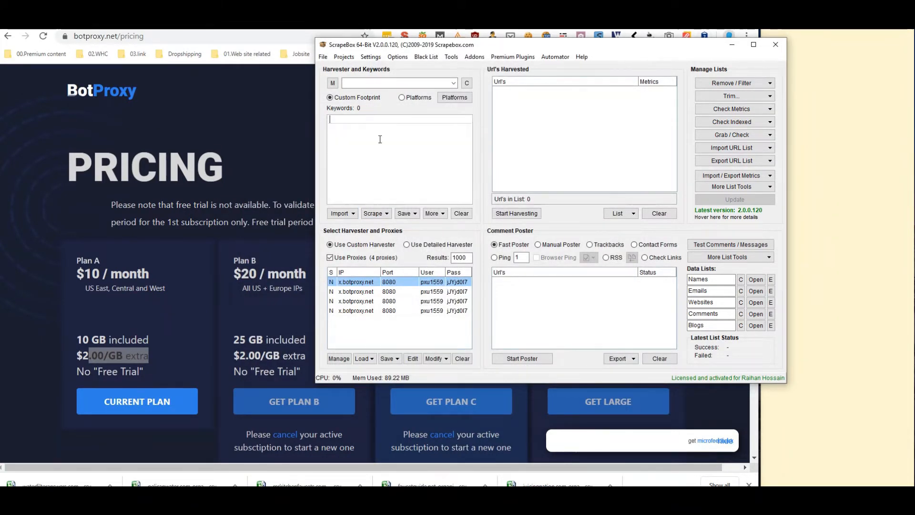
key("ctrl+v")
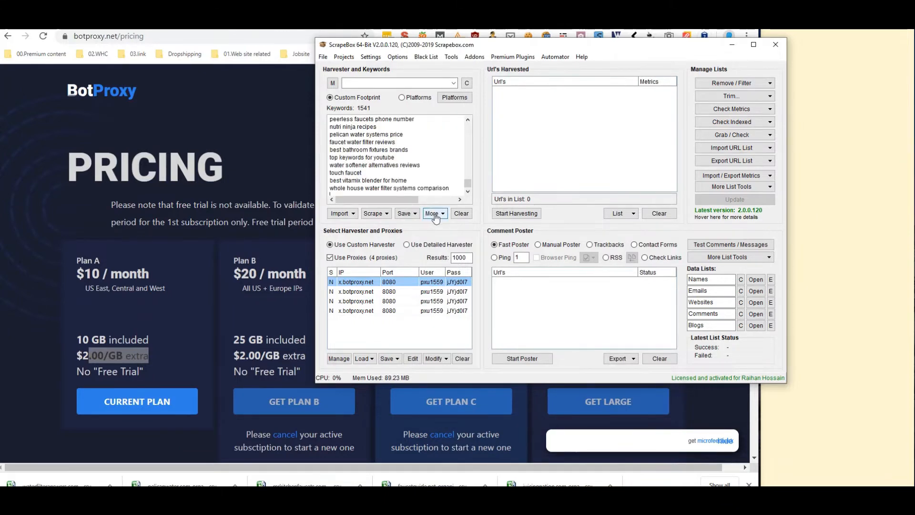
left_click(435, 213)
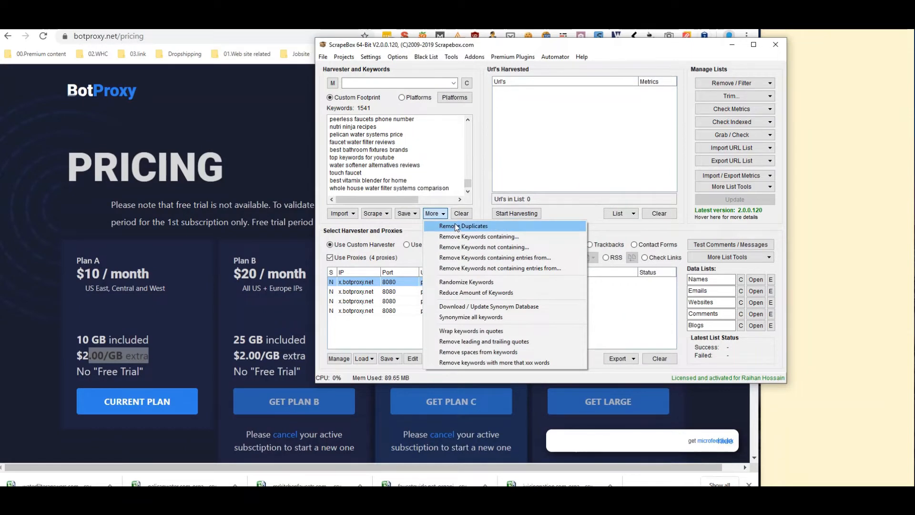
left_click(454, 225)
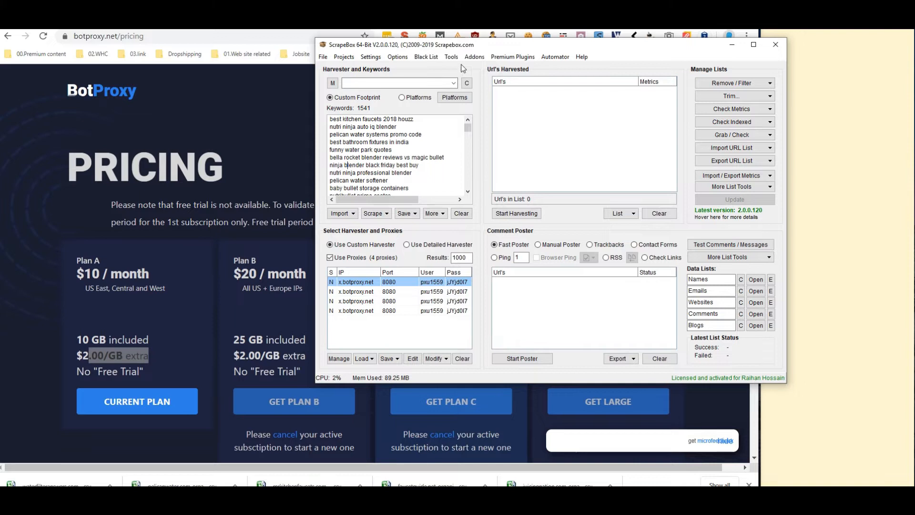
left_click(480, 58)
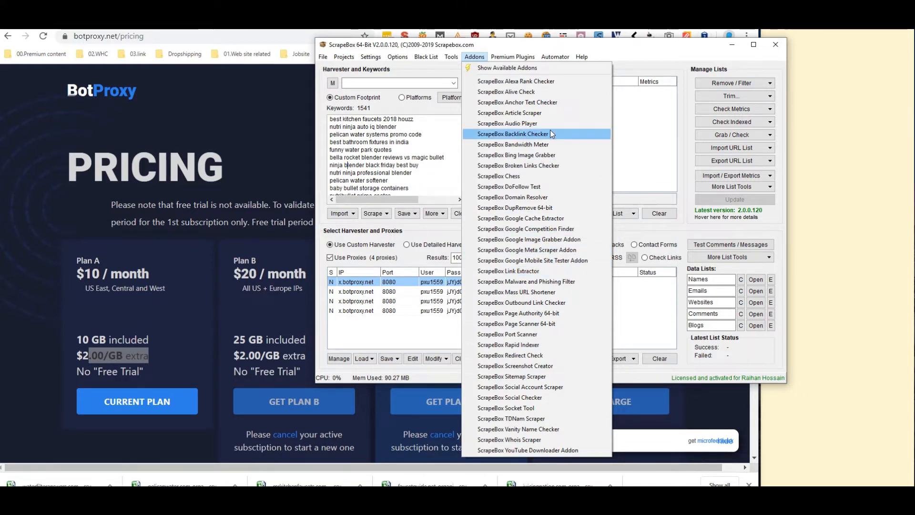
Launch the Google Competition Finder addon, move its window aside, and show the Import keywords choices
left_click(549, 224)
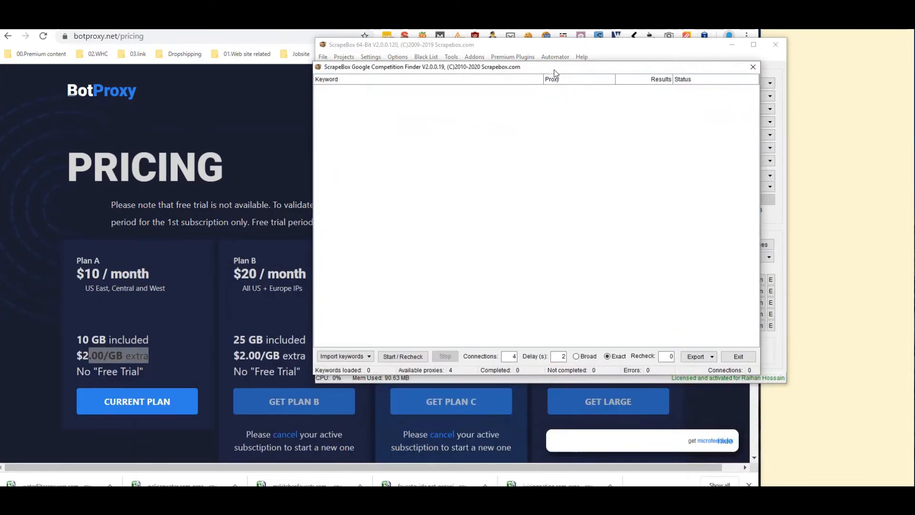
left_click(509, 357)
left_click_drag(420, 70, 629, 119)
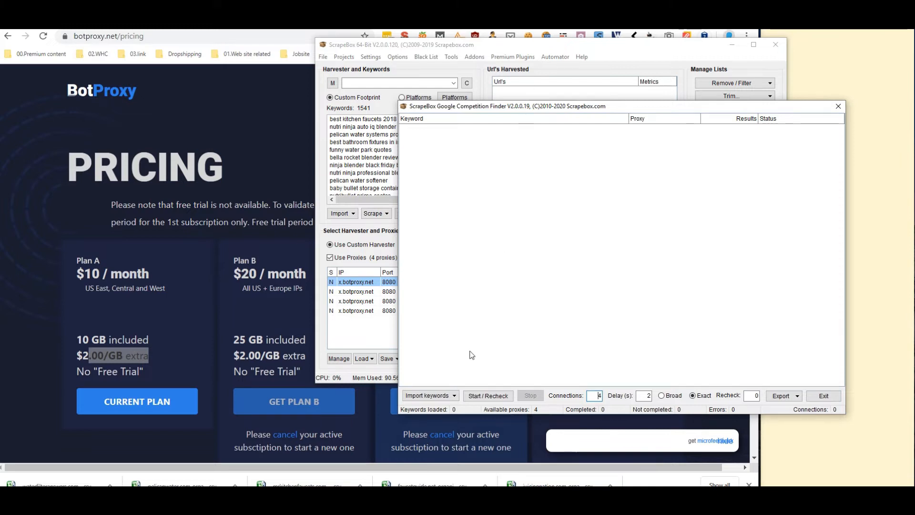
left_click(446, 396)
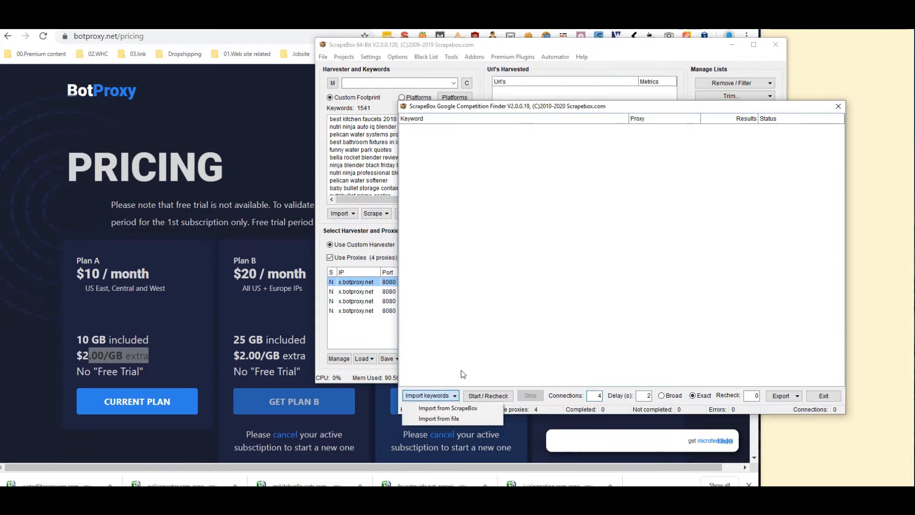
Import the keywords from the main ScrapeBox list into the Competition Finder
left_click(447, 408)
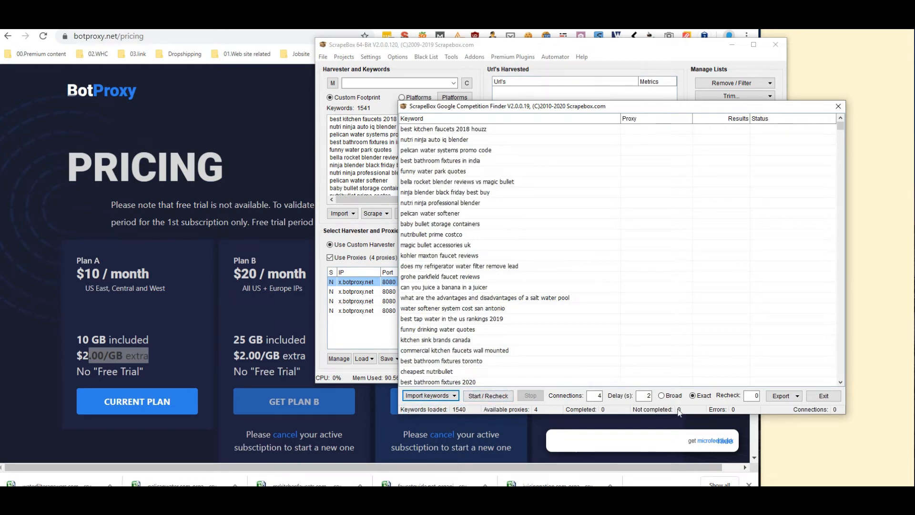
left_click_drag(590, 104, 760, 154)
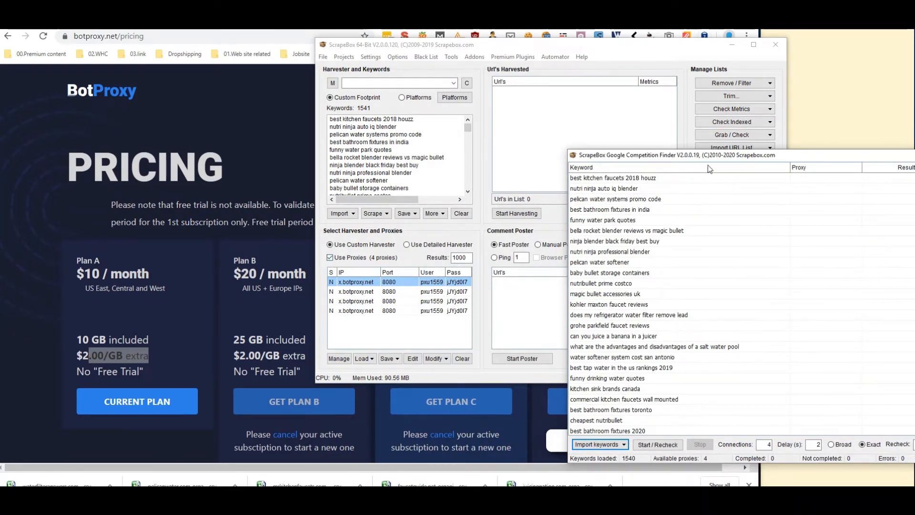
left_click_drag(713, 158, 396, 99)
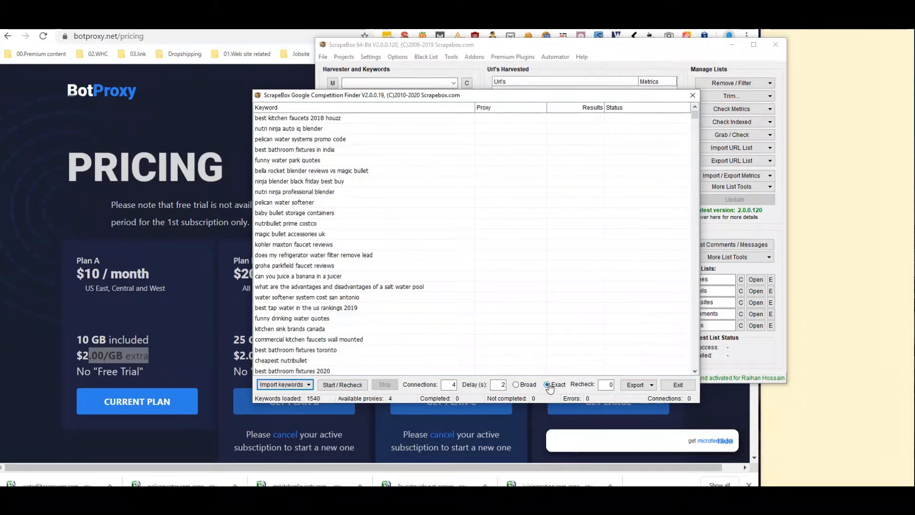
Set Delay to 1 second, keep 4 connections with Exact matching, and start the check
double_click(500, 384)
type("1")
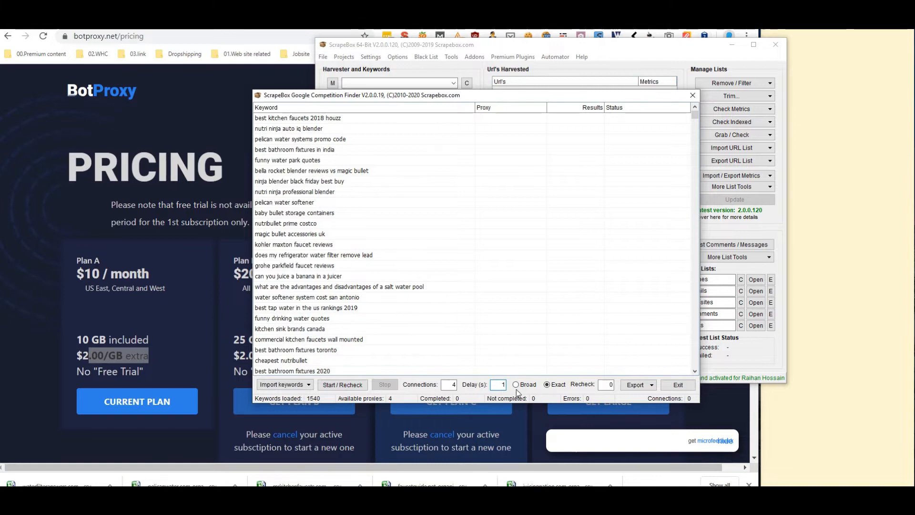
double_click(452, 384)
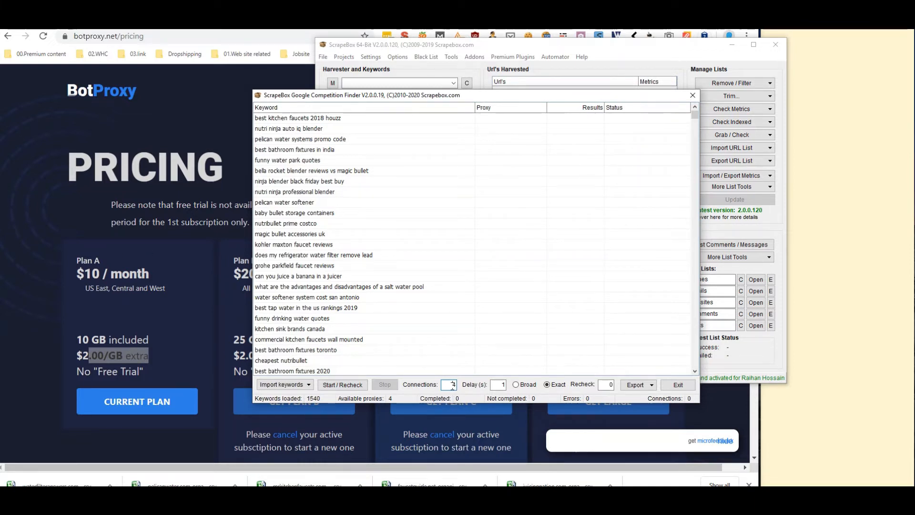
left_click_drag(452, 386, 460, 386)
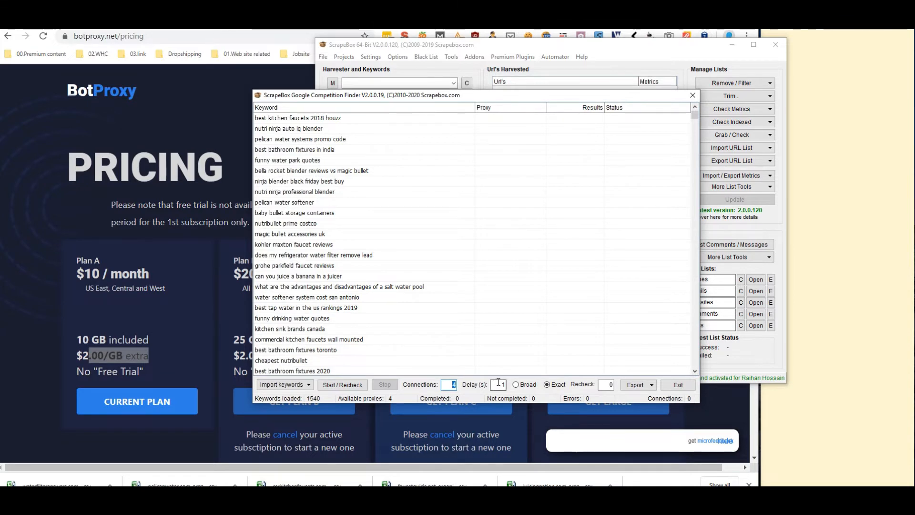
left_click_drag(445, 384, 456, 384)
left_click(456, 384)
double_click(453, 384)
left_click(449, 386)
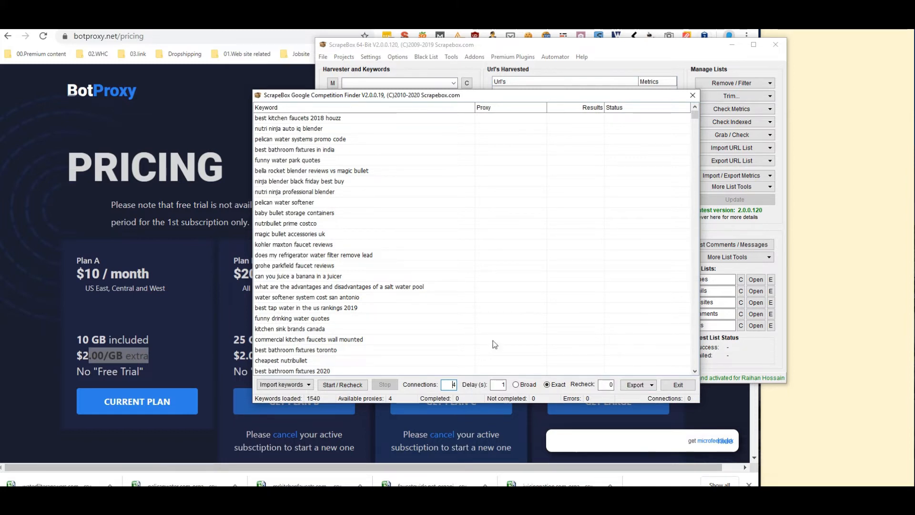
left_click(342, 385)
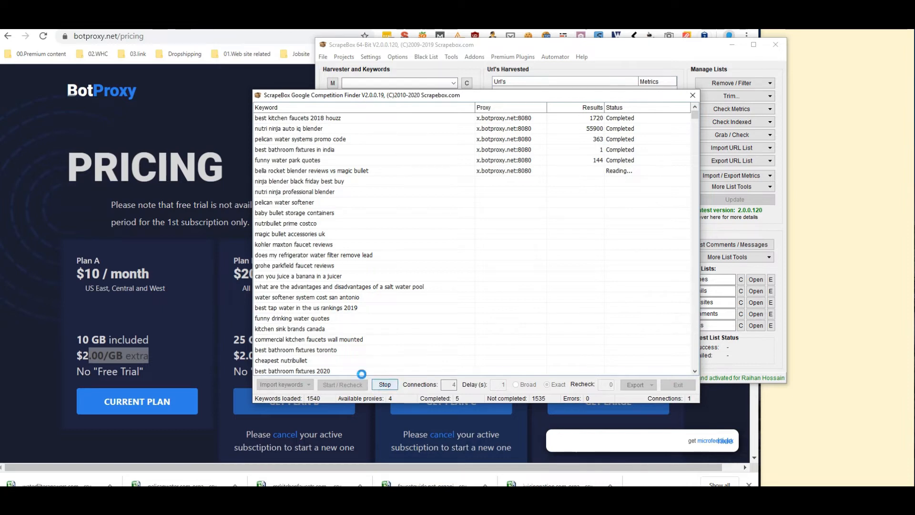
Stop the competition check at 5 completed keywords and move the finder window aside
left_click(383, 385)
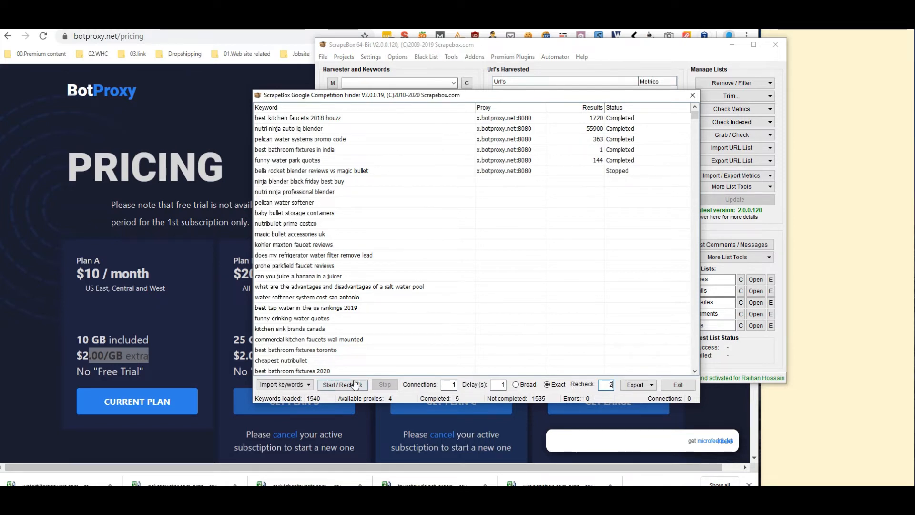
left_click_drag(478, 95, 337, 195)
Close the Competition Finder and select all 1541 keywords in the harvester list
left_click(550, 195)
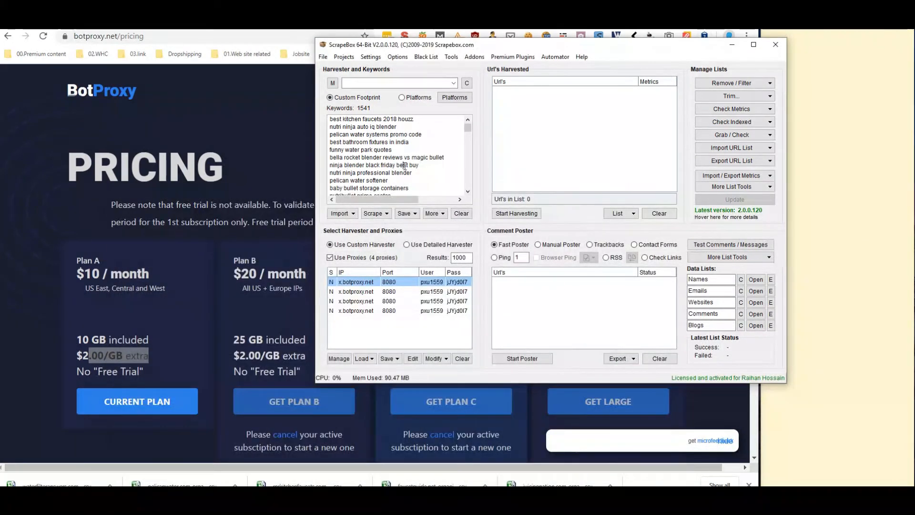
key("ctrl+a")
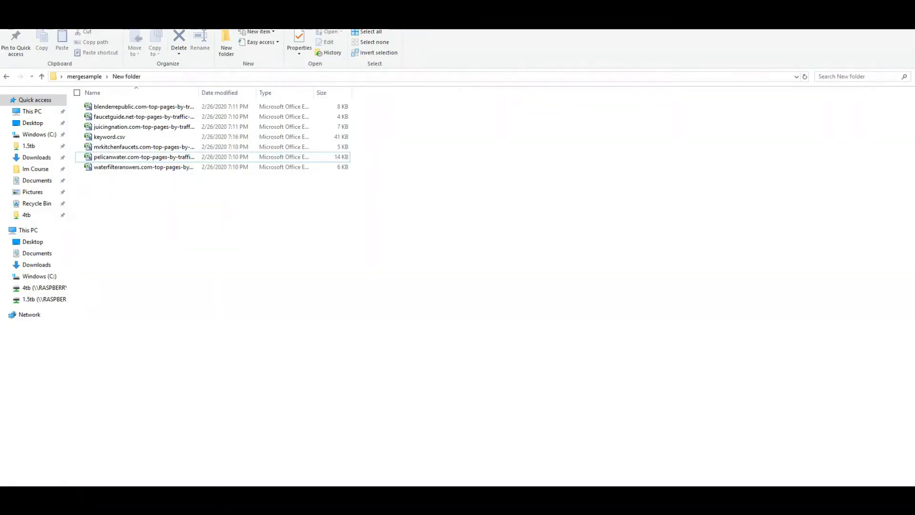
Create and open a New Text Document.txt in the mergesample folder
left_click(85, 77)
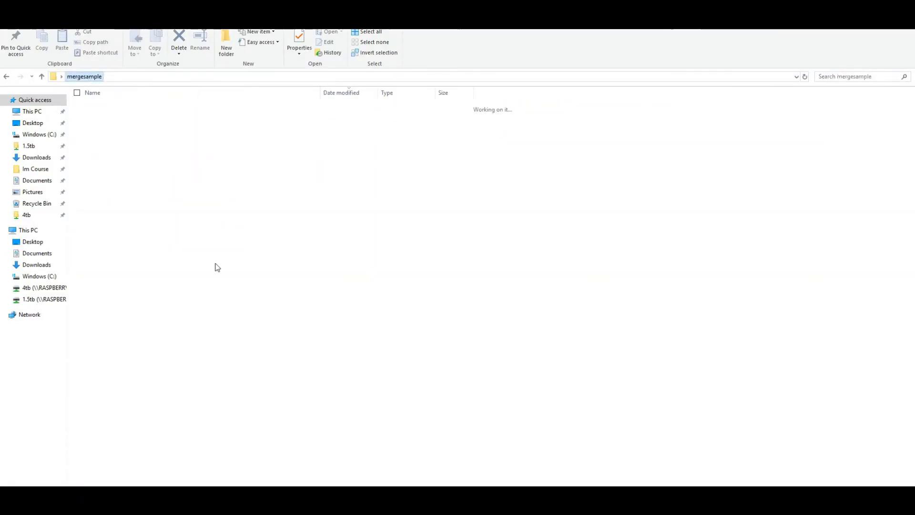
right_click(222, 277)
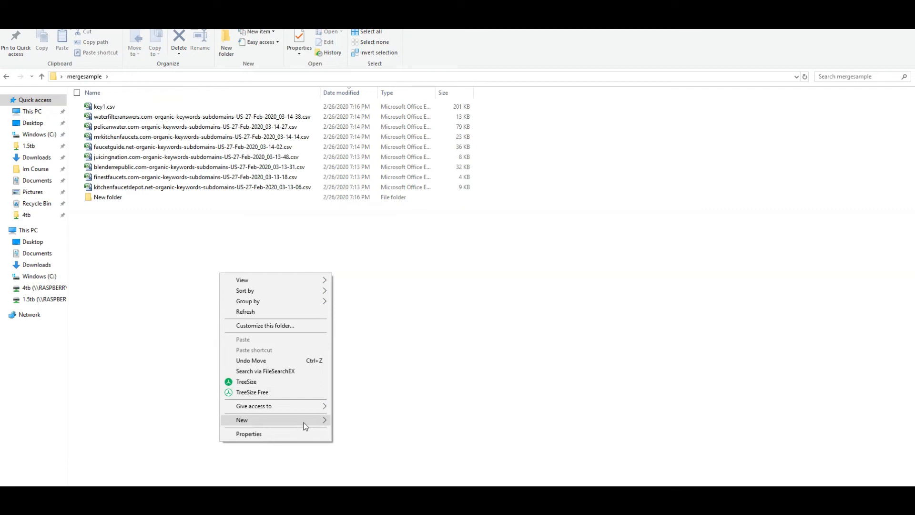
mouse_move(377, 430)
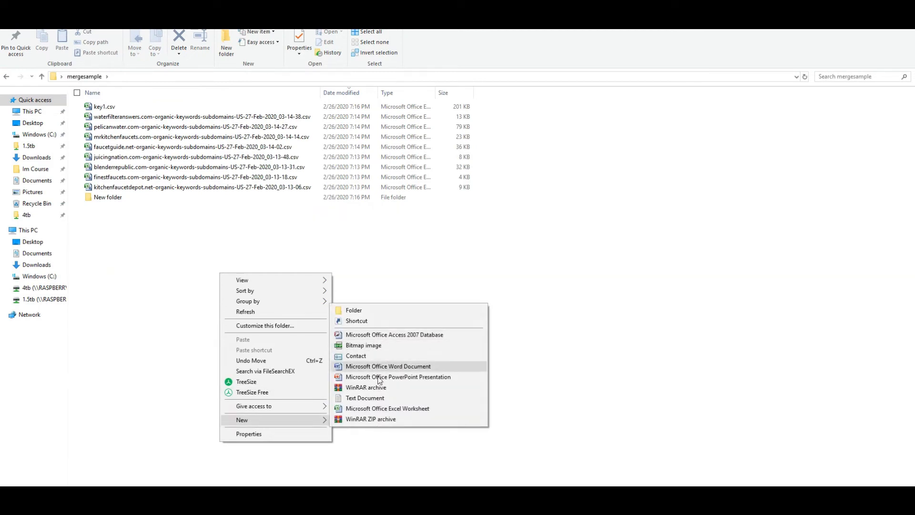
left_click(386, 398)
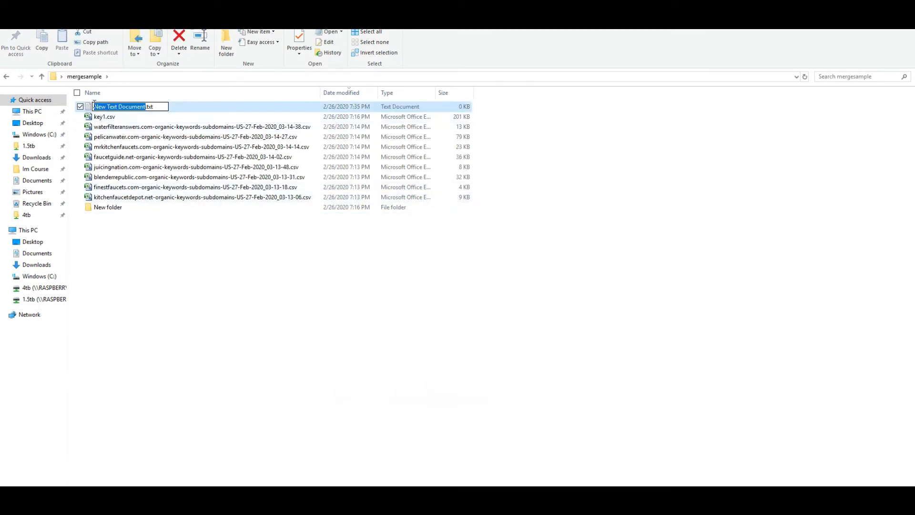
key("Return")
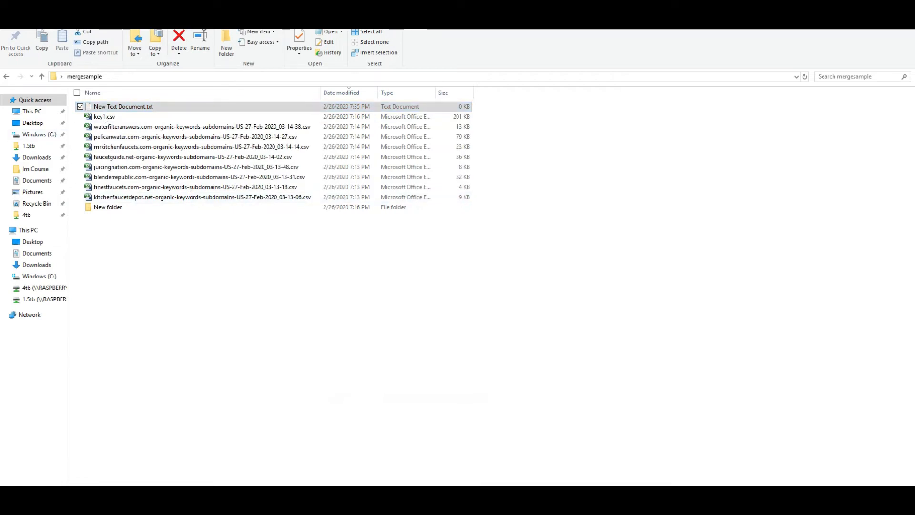
key("Return")
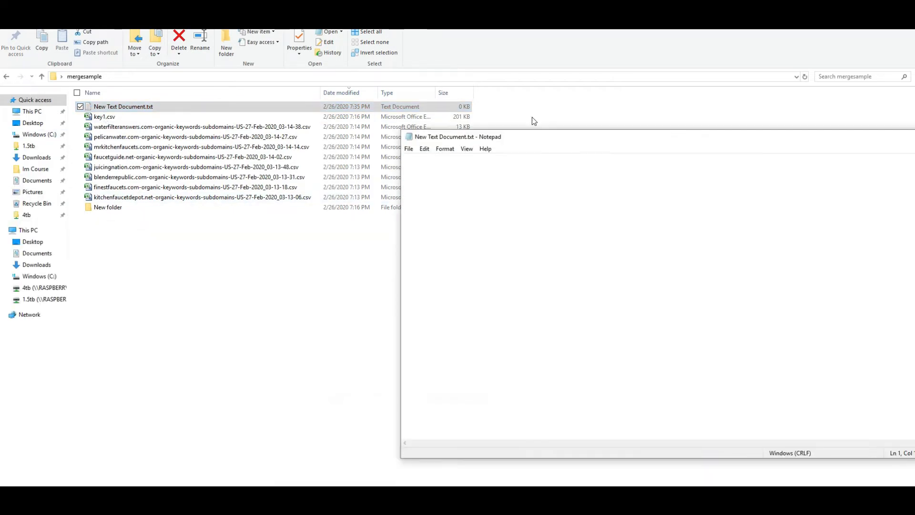
Paste and save the 1541 keywords in the text file, close Notepad, and return to ScrapeBox
right_click(430, 155)
left_click(456, 194)
left_click(303, 102)
left_click(323, 137)
left_click_drag(534, 93, 229, 133)
left_click(705, 131)
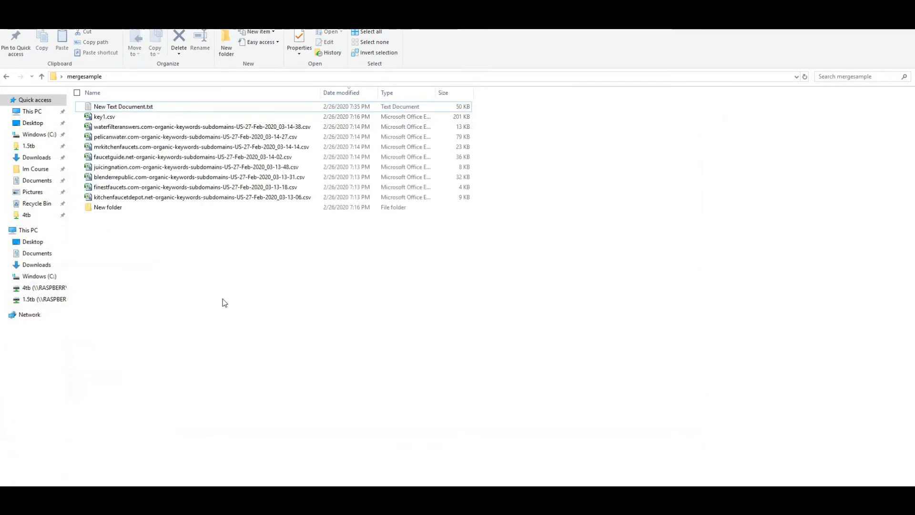
key("alt+Tab")
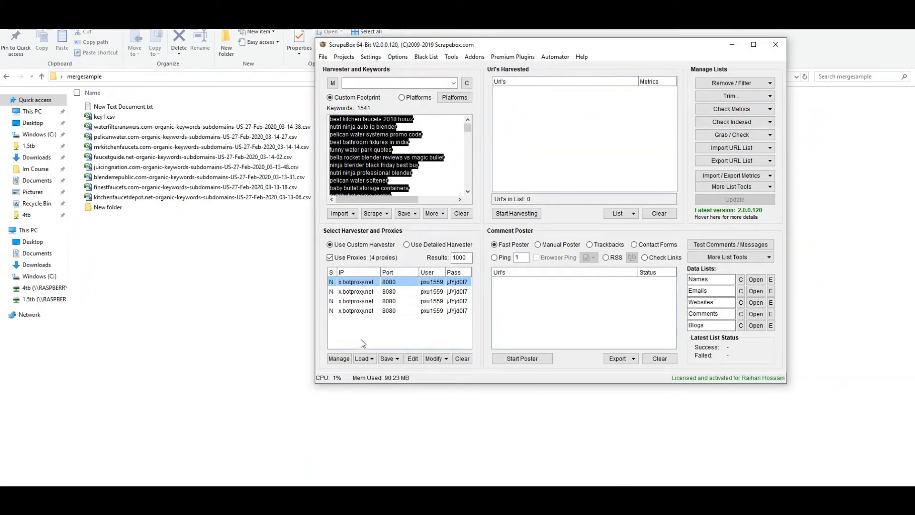
Reopen the Google Competition Finder addon and import the 1540 keywords from ScrapeBox
left_click(508, 57)
mouse_move(474, 57)
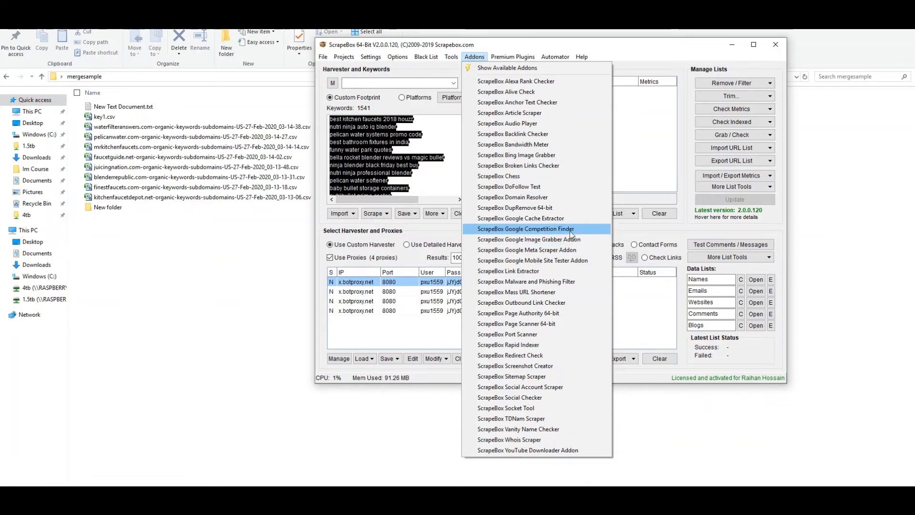
left_click(538, 229)
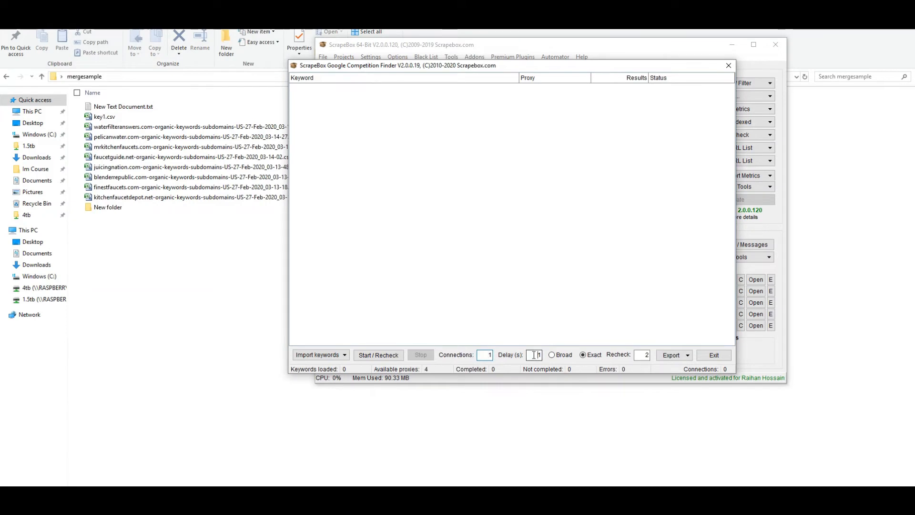
left_click(321, 355)
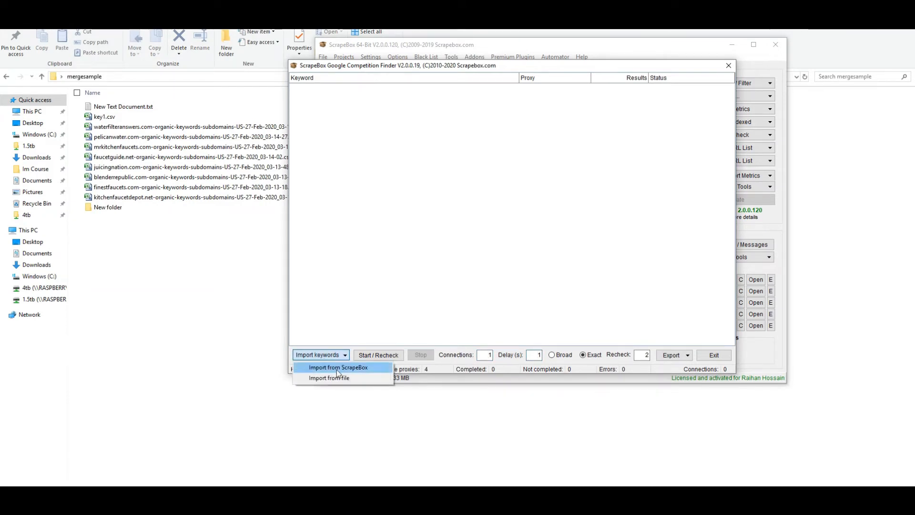
left_click(337, 370)
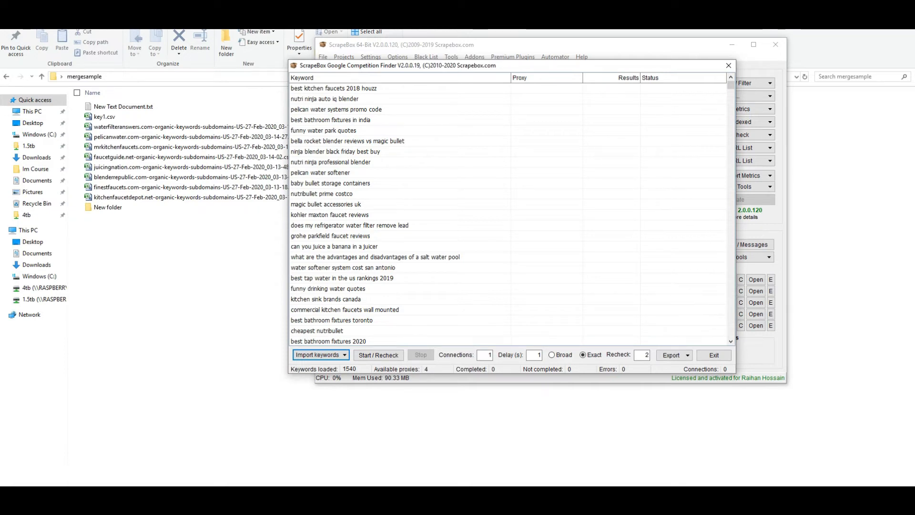
key("super")
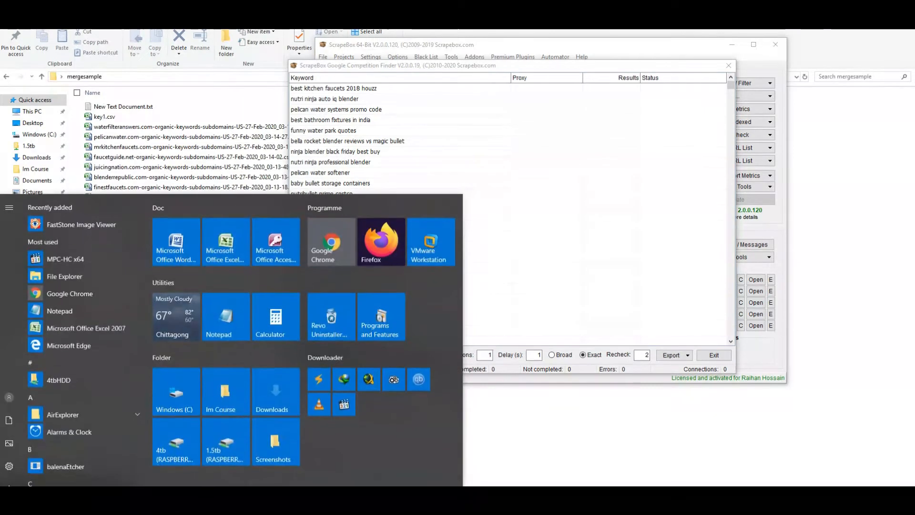
Launch Alarms & Clock via a 'stop' search and start its stopwatch
type("sto")
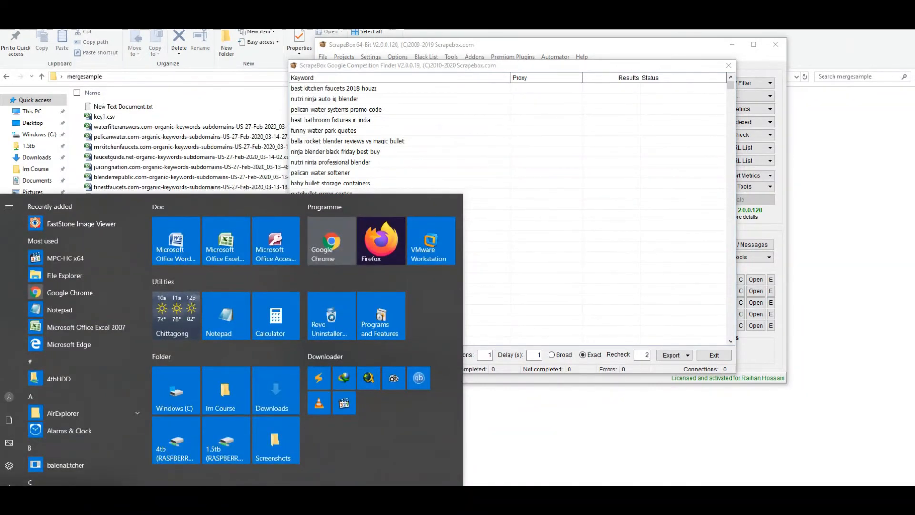
type("p")
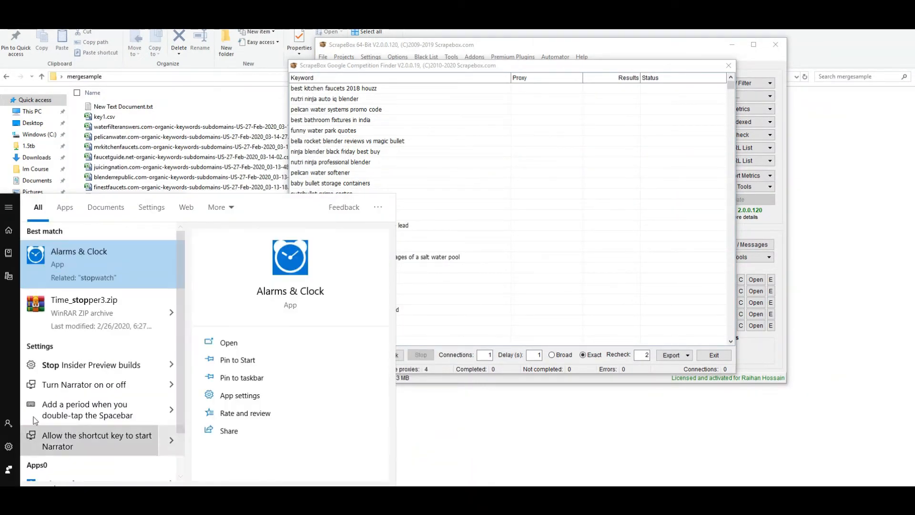
left_click(83, 269)
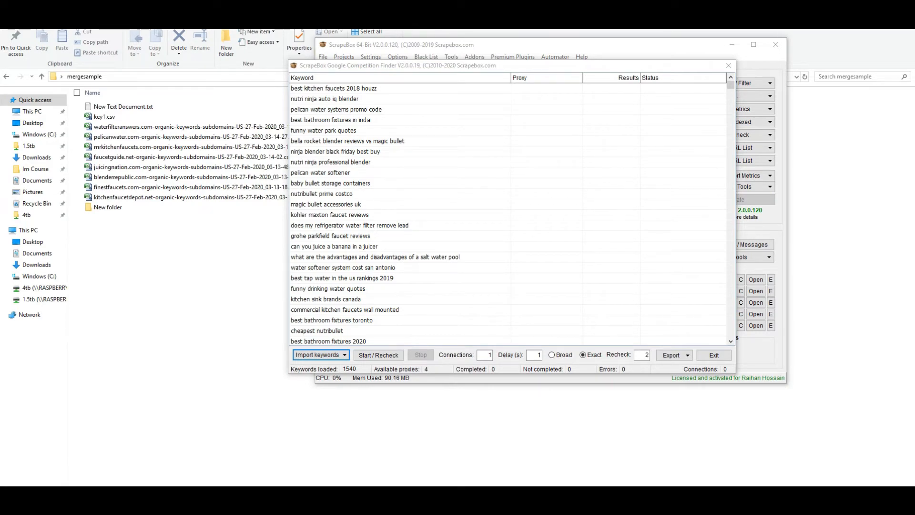
left_click_drag(914, 101, 813, 197)
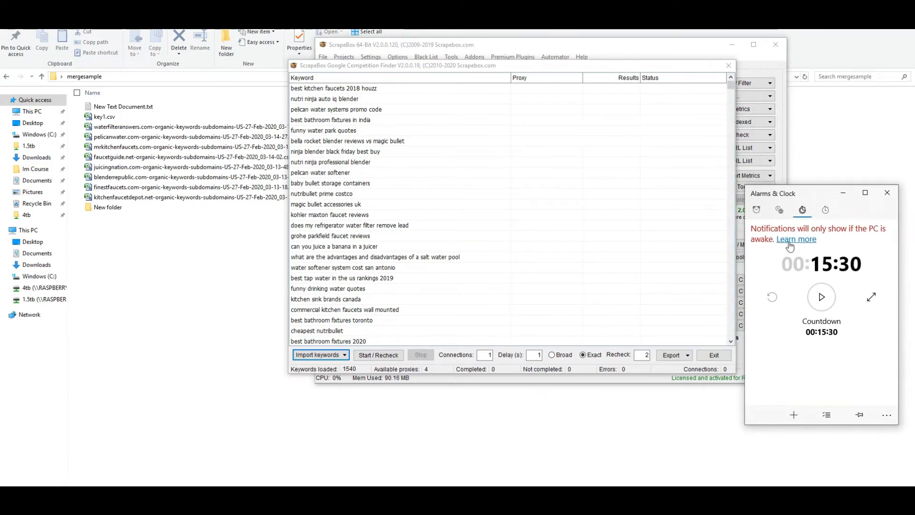
left_click(776, 303)
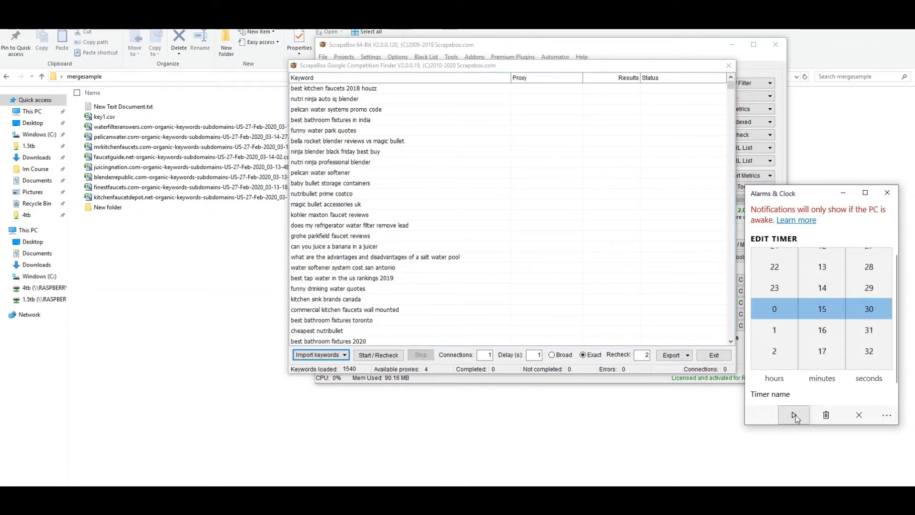
left_click(858, 416)
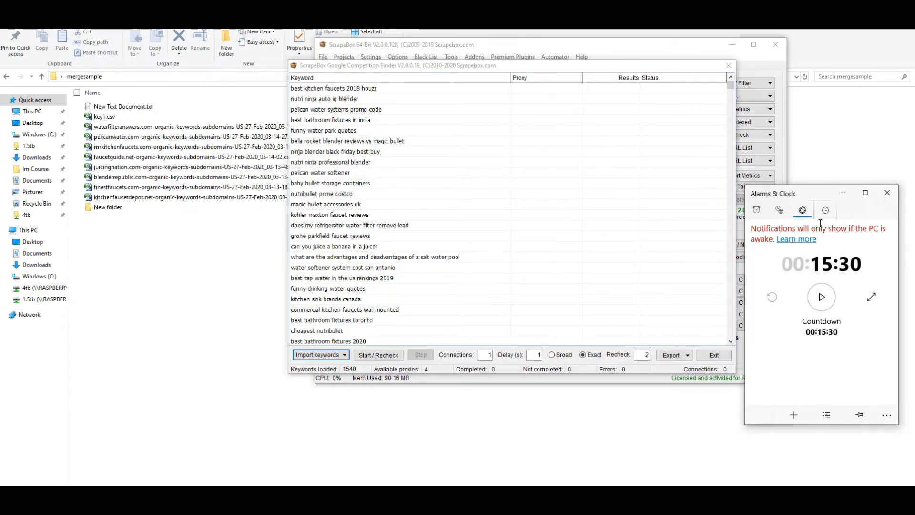
left_click(821, 213)
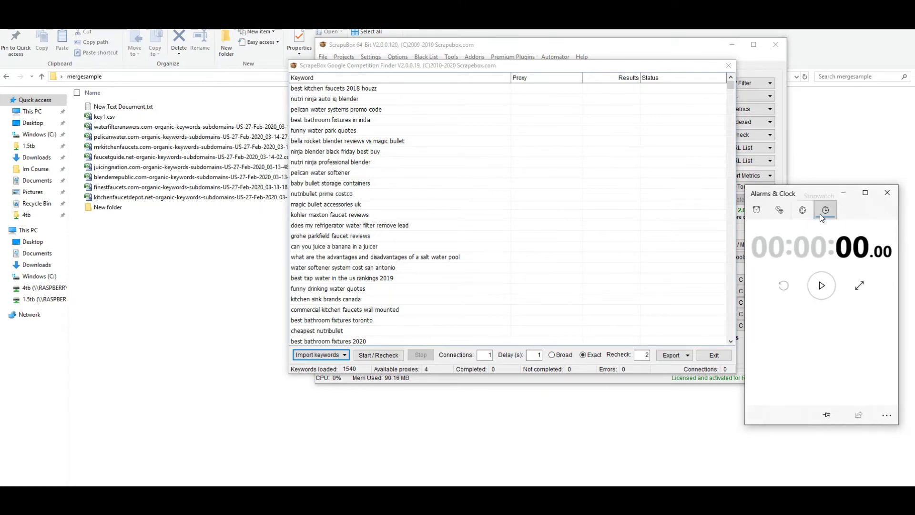
left_click(823, 286)
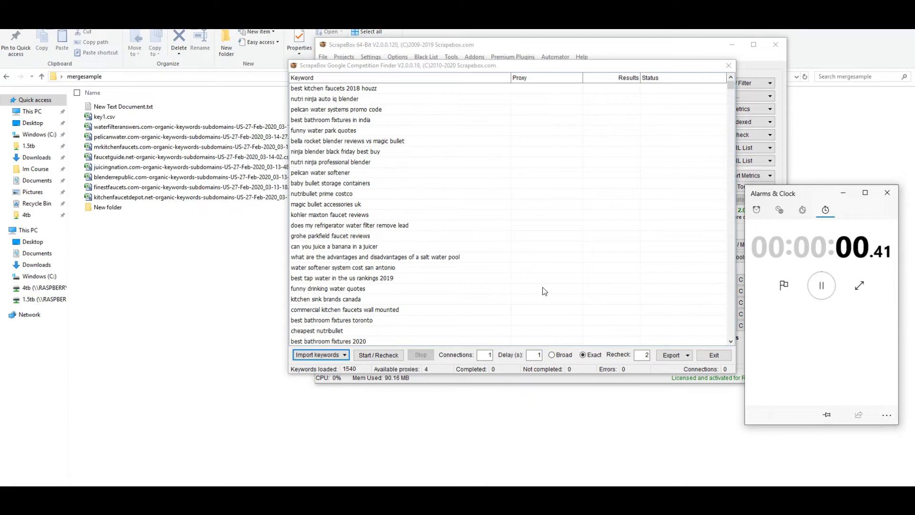
Start the Google competition check on all loaded keywords, then bring the mergesample folder forward
left_click(379, 355)
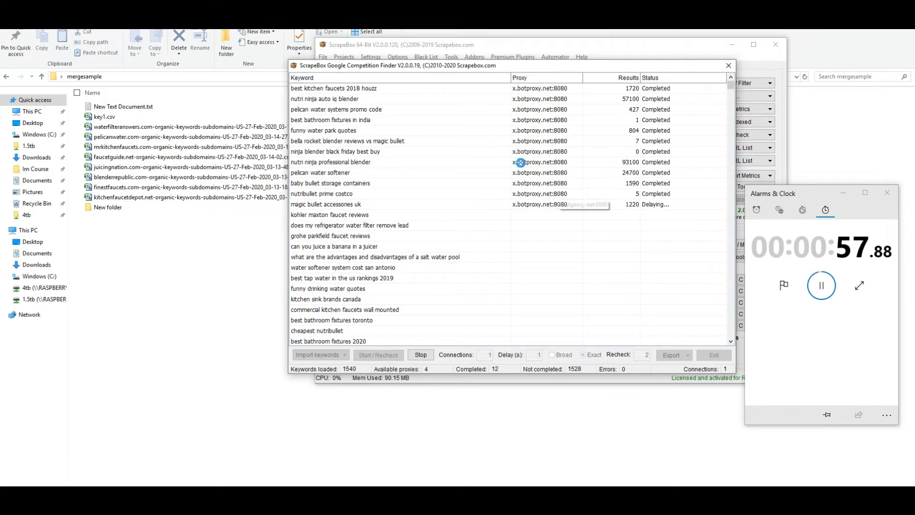
left_click(201, 220)
right_click(200, 218)
left_click(458, 340)
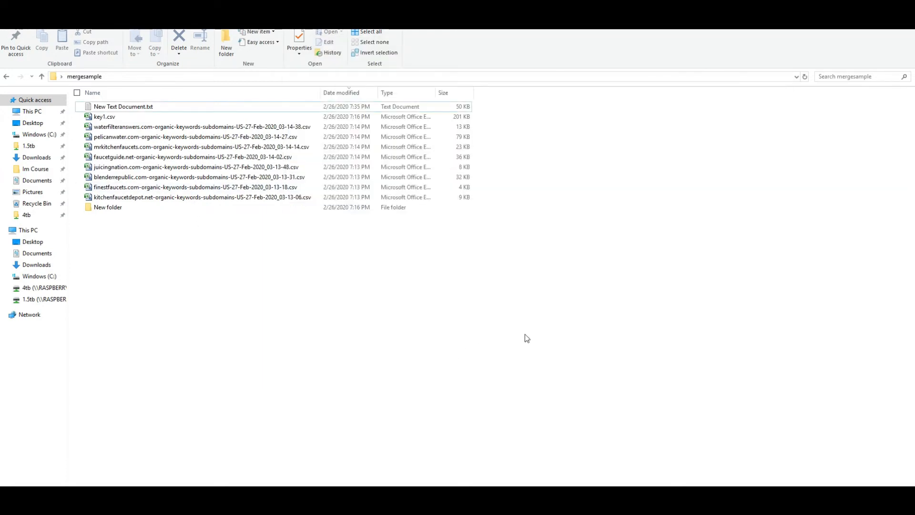
Minimise the folder, open Ahrefs' Keywords explorer in Chrome, then bring ScrapeBox back in front
left_click(858, 7)
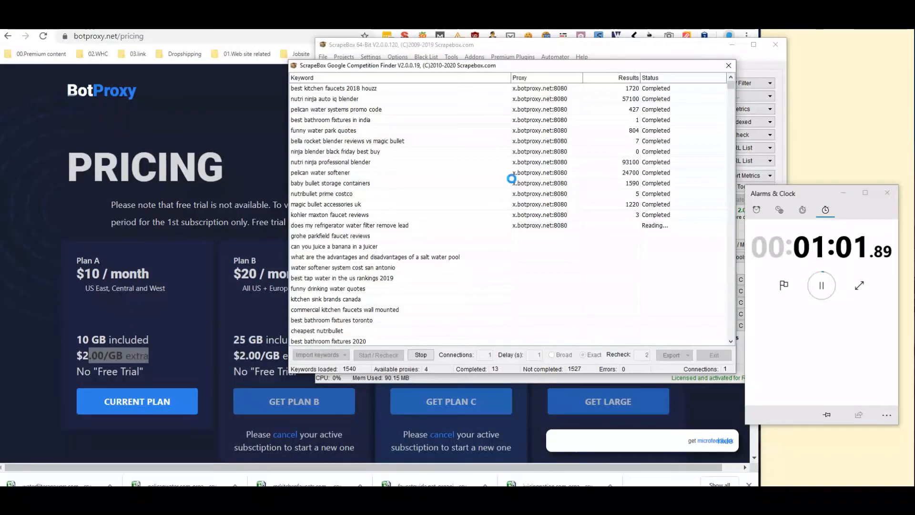
left_click(538, 50)
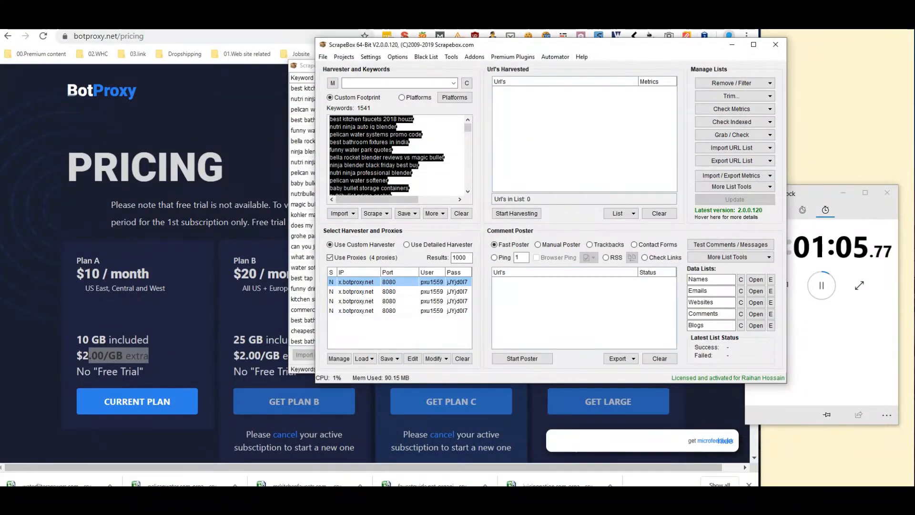
left_click(238, 22)
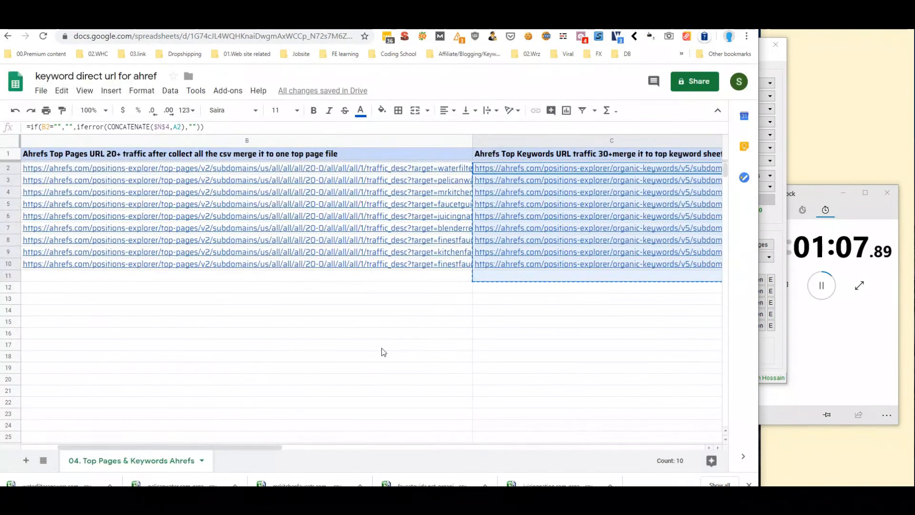
left_click(382, 347)
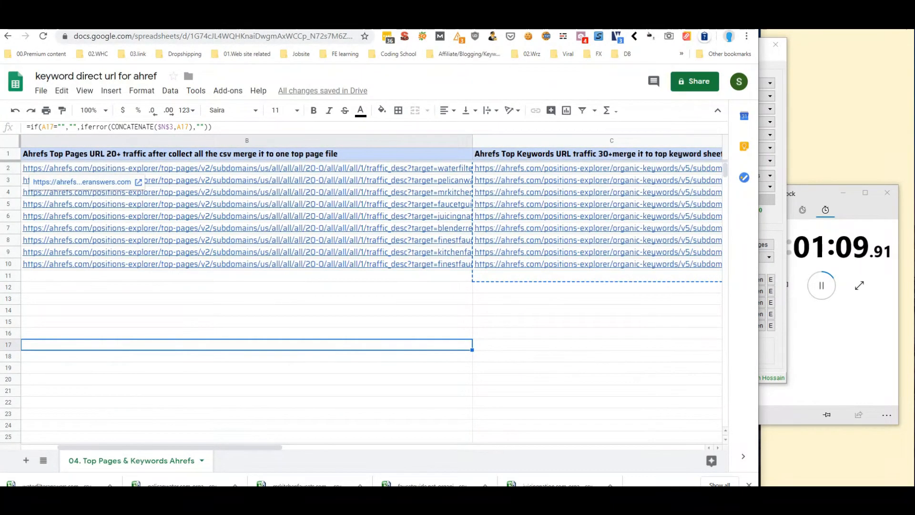
left_click(388, 23)
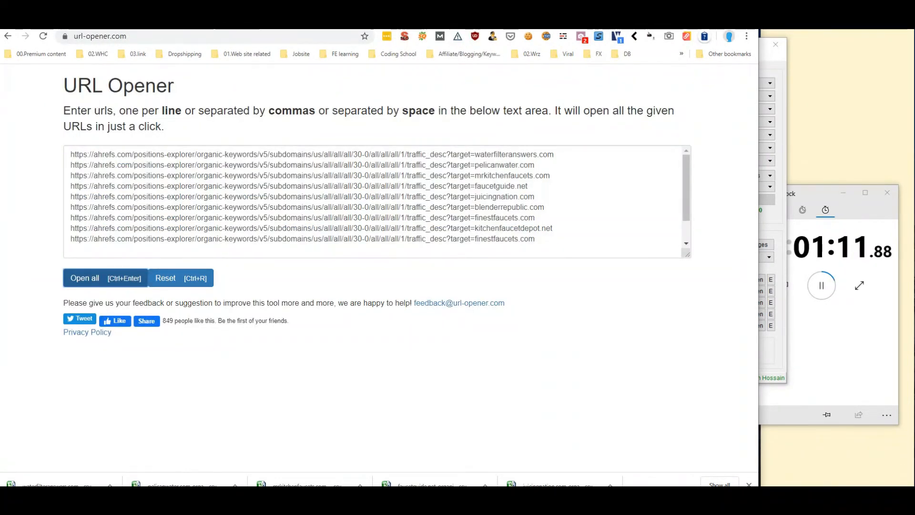
left_click(404, 23)
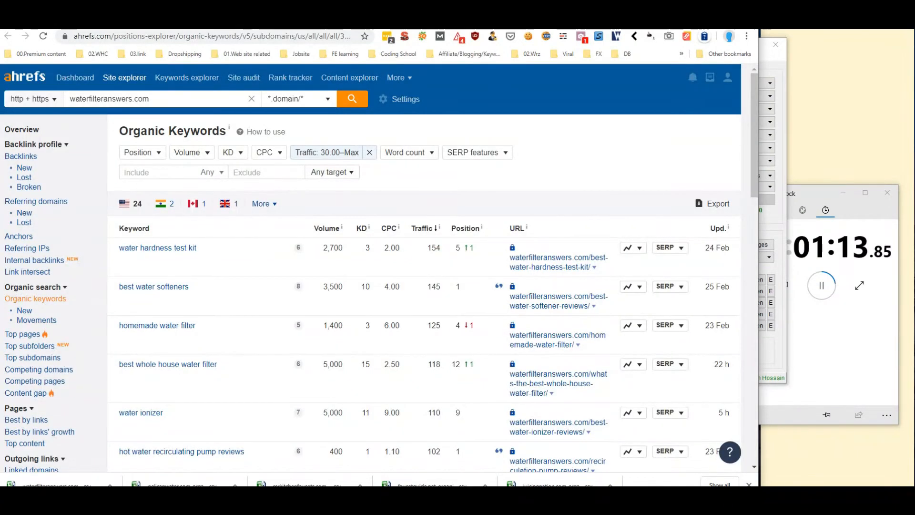
left_click(187, 78)
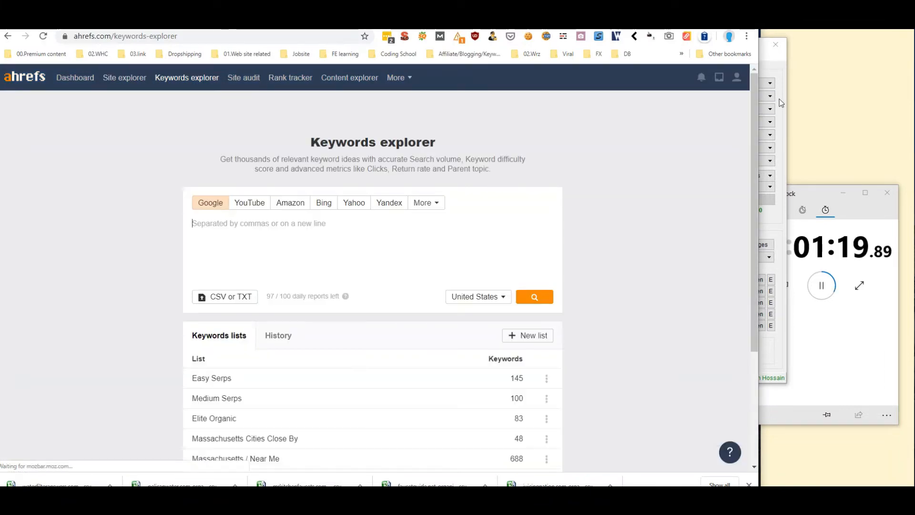
left_click(779, 99)
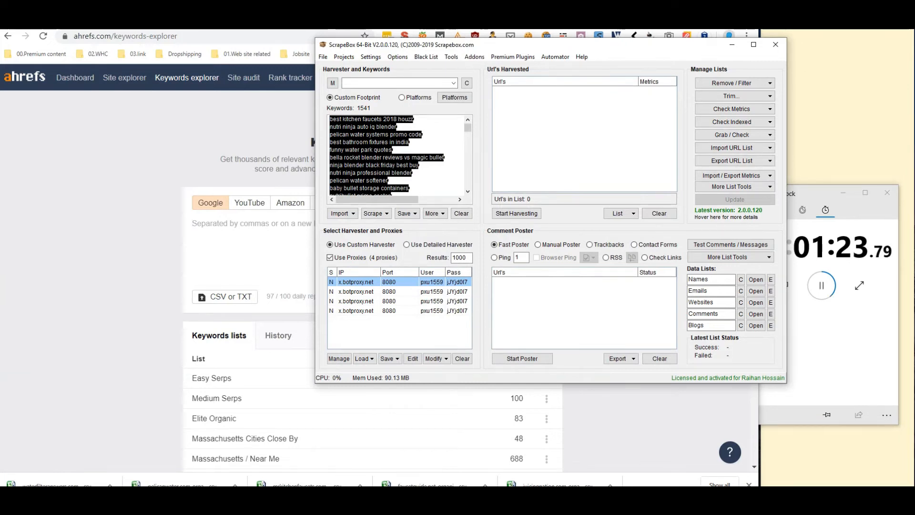
Move the Competition Finder to the upper right and the stopwatch to the lower right
left_click(555, 504)
left_click_drag(547, 67, 763, 5)
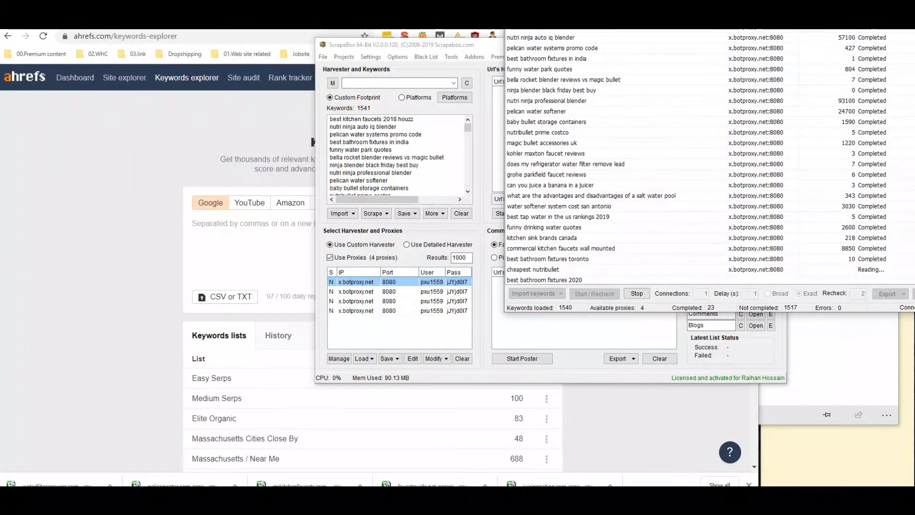
left_click(834, 377)
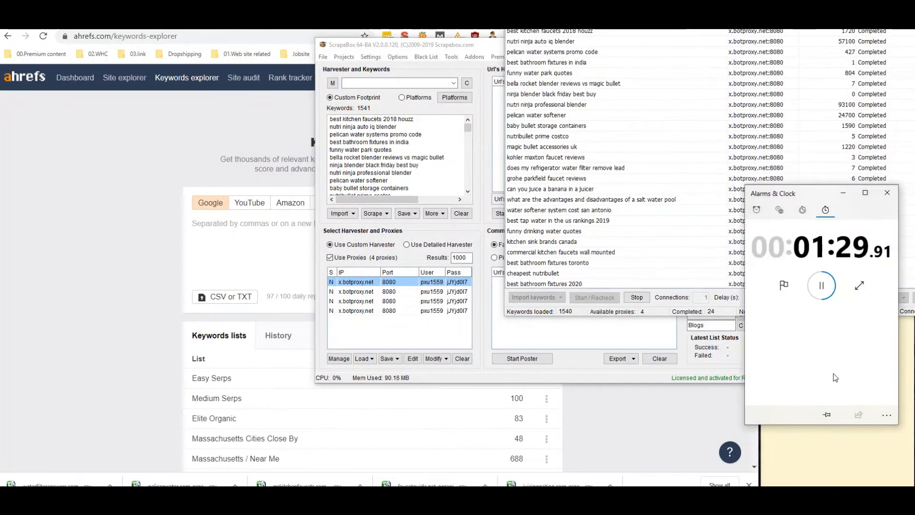
left_click_drag(811, 193, 809, 320)
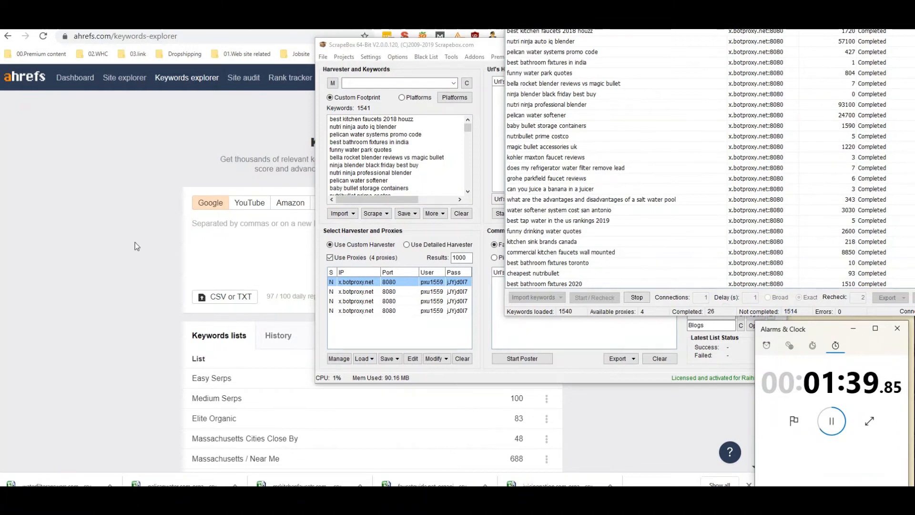
Search Ahrefs for 'review' and open its Phrase match keyword report
left_click(211, 249)
type("review")
left_click(533, 296)
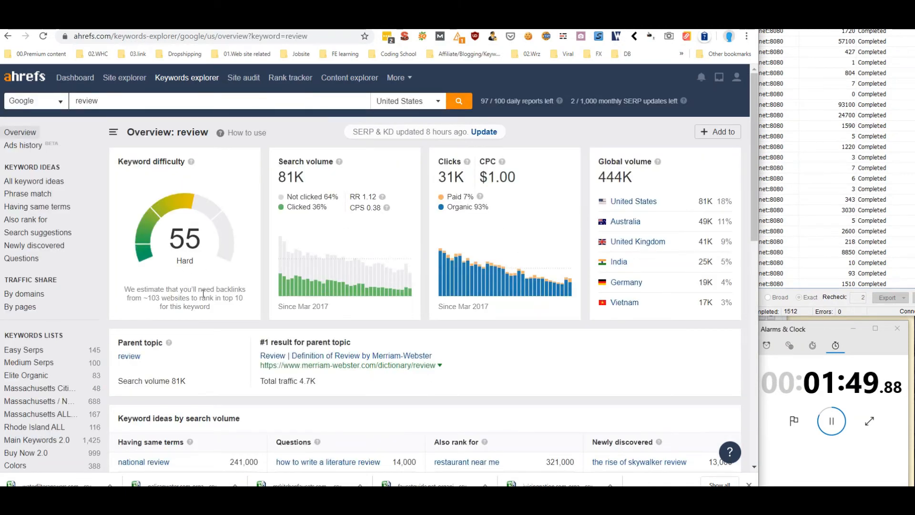
left_click(31, 193)
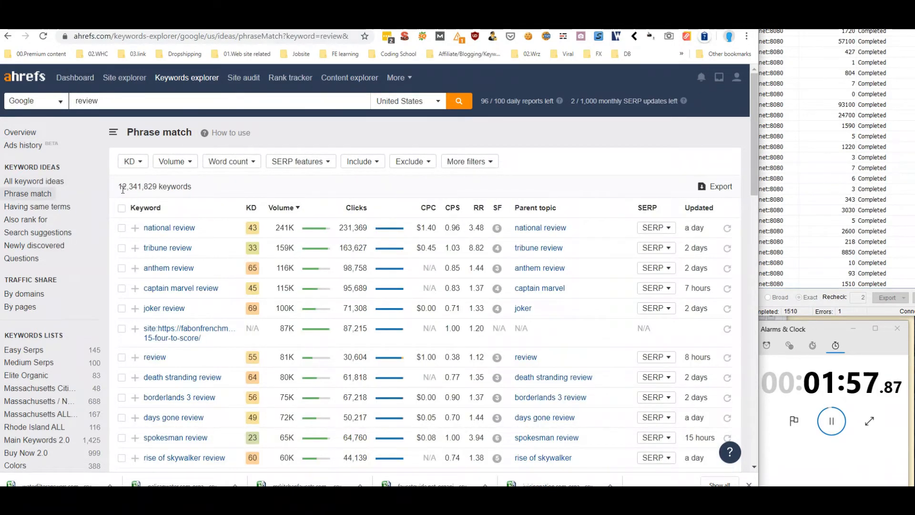
left_click_drag(157, 190, 123, 189)
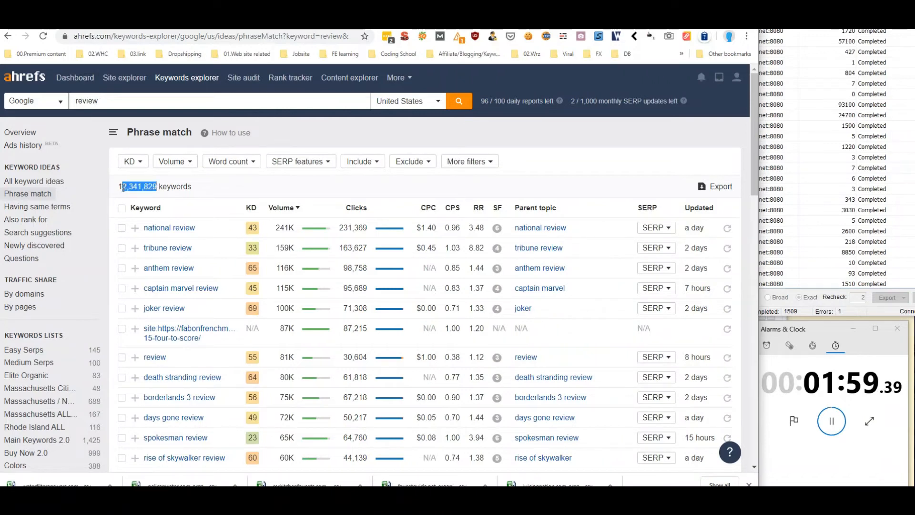
Filter the phrase-match keywords to a minimum volume of 1000, leaving 5,076
left_click(180, 166)
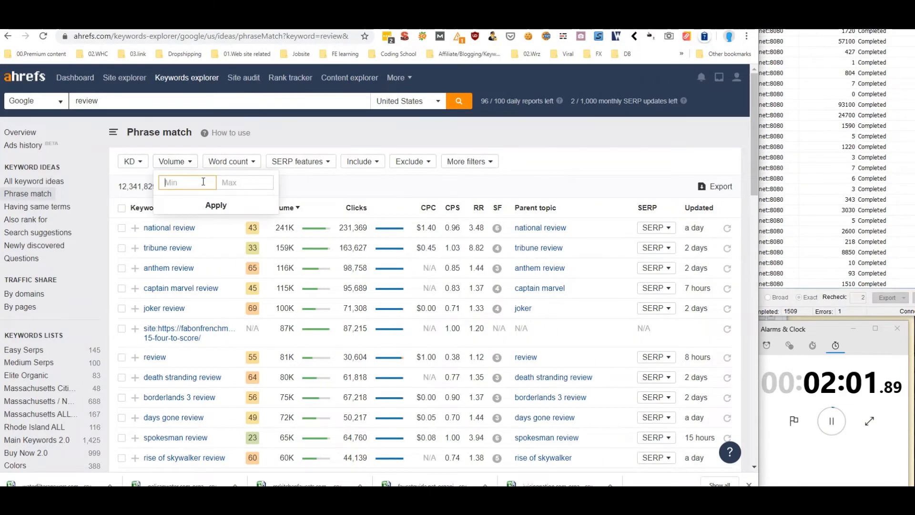
type("1000")
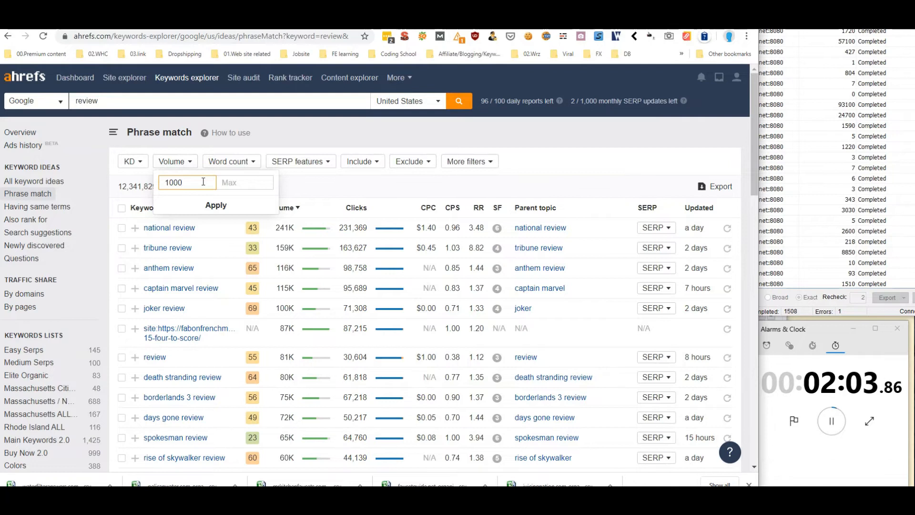
left_click(216, 210)
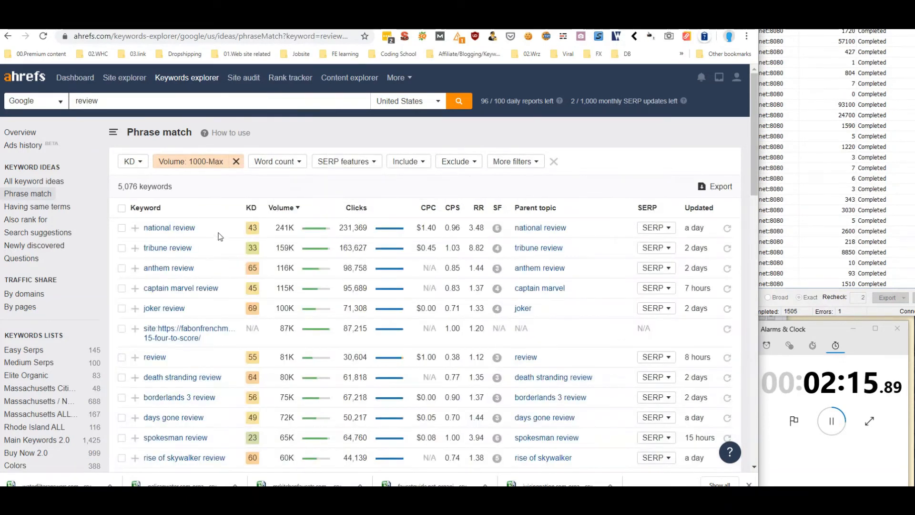
left_click_drag(172, 187, 140, 191)
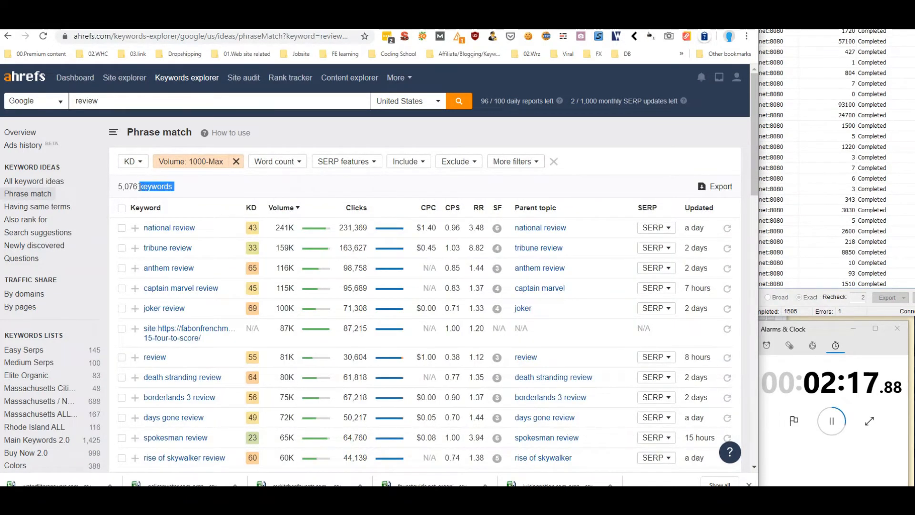
left_click(173, 187)
Cap keyword difficulty at 30, narrowing the list to 3,633 keywords
left_click(142, 164)
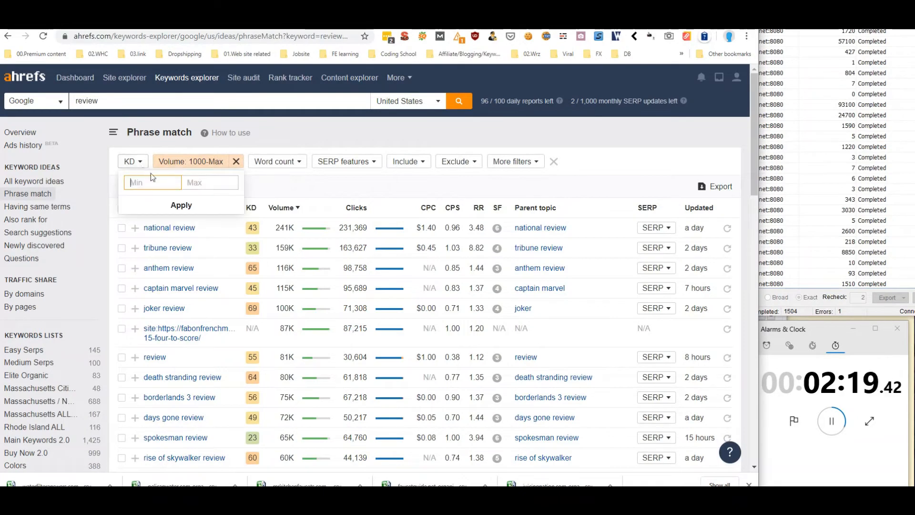
left_click(192, 182)
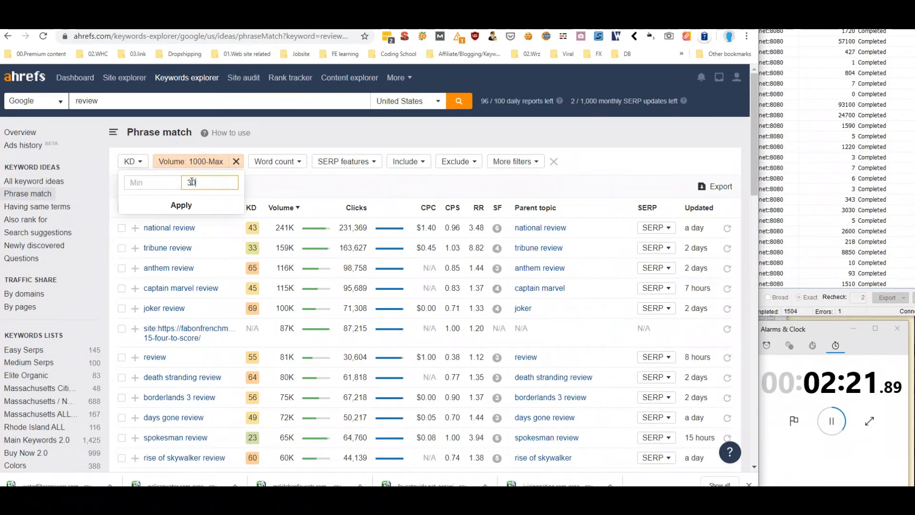
left_click(188, 204)
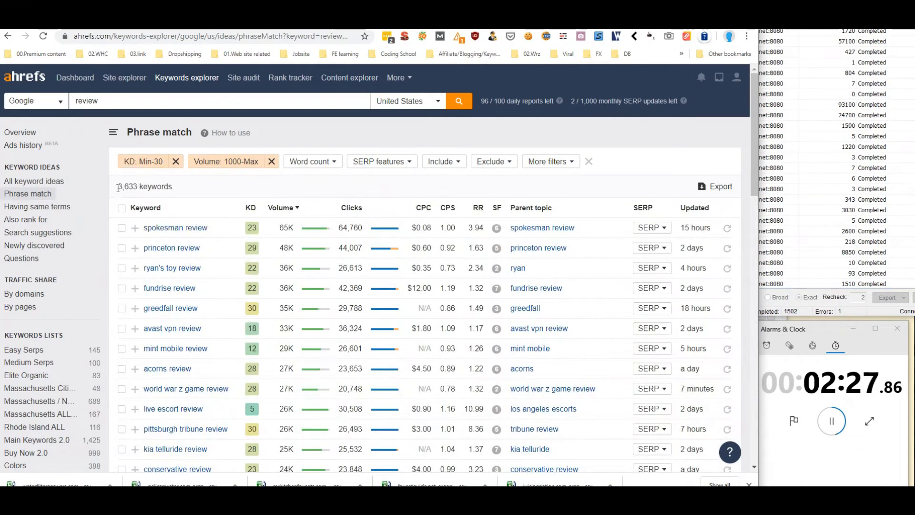
double_click(141, 189)
left_click(130, 186)
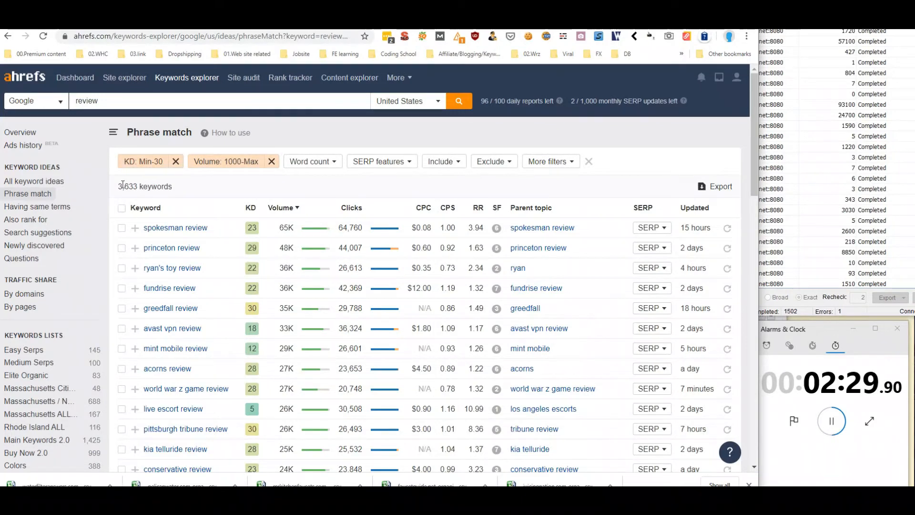
Add a minimum word count of 4, bringing the results down to 1,300
scroll(420, 261, "down", 8)
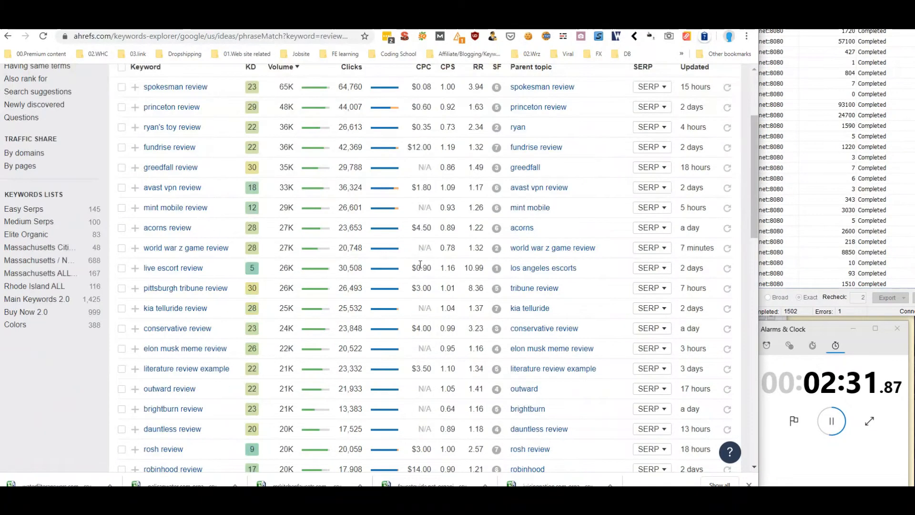
scroll(420, 262, "up", 3)
scroll(420, 262, "up", 5)
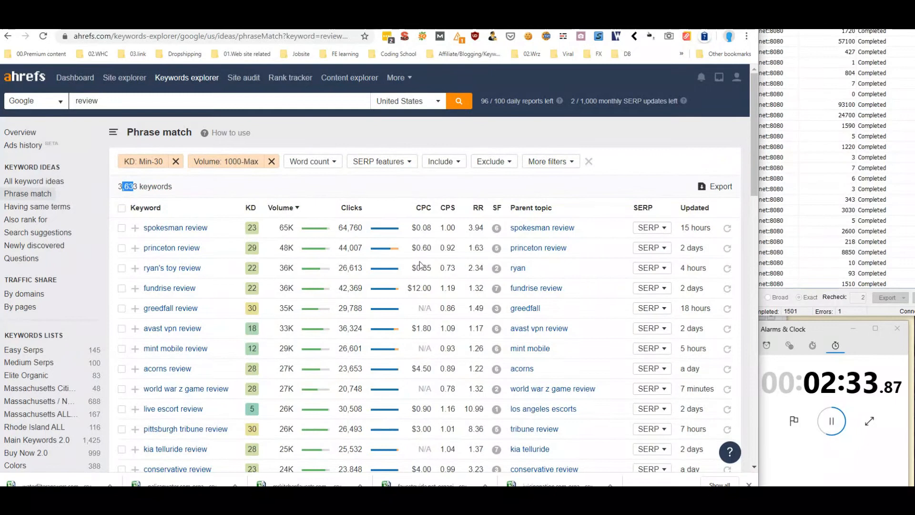
left_click(325, 165)
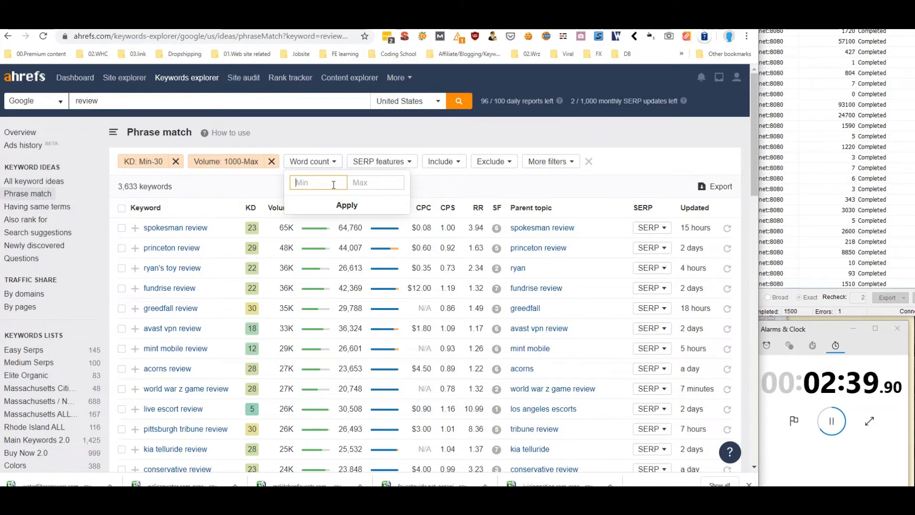
type("4")
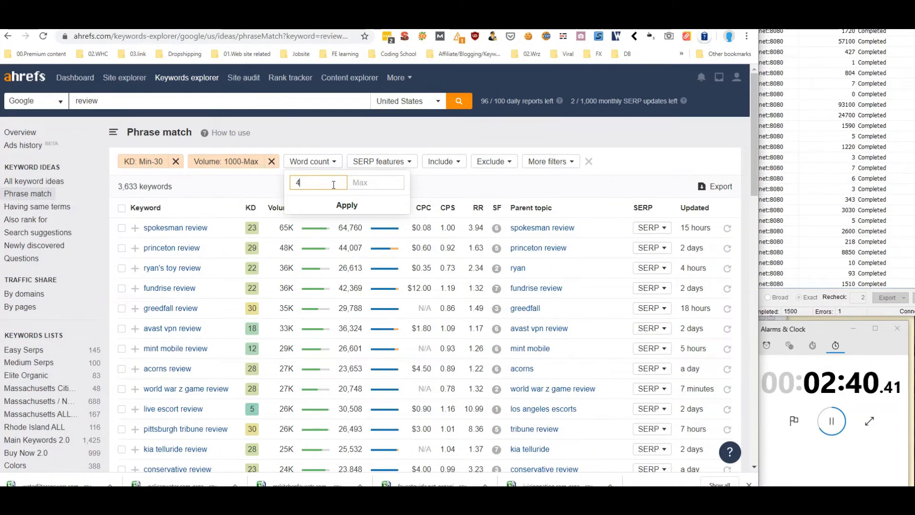
left_click(347, 205)
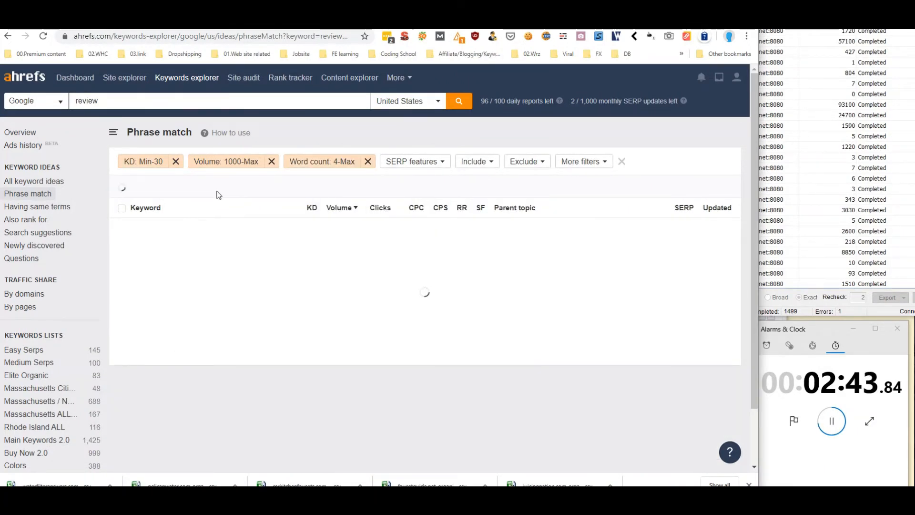
left_click_drag(119, 187, 135, 186)
scroll(227, 256, "down", 15)
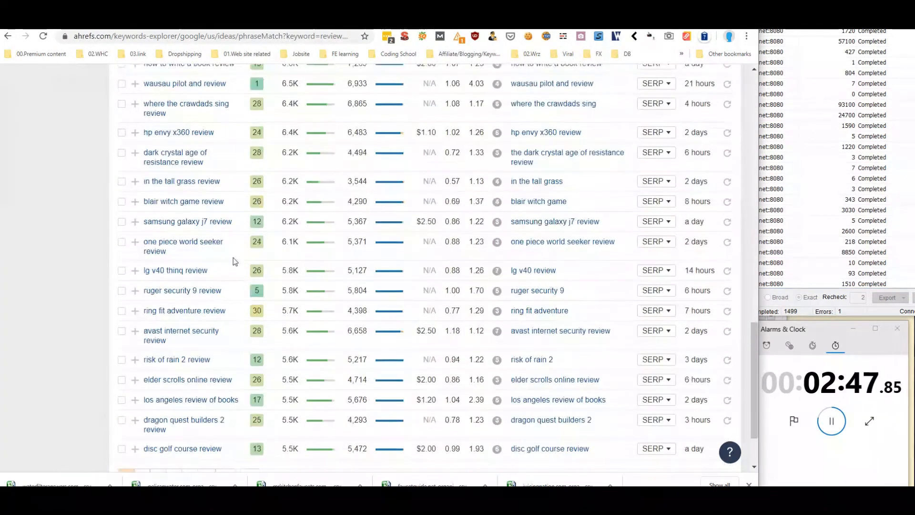
scroll(233, 257, "up", 15)
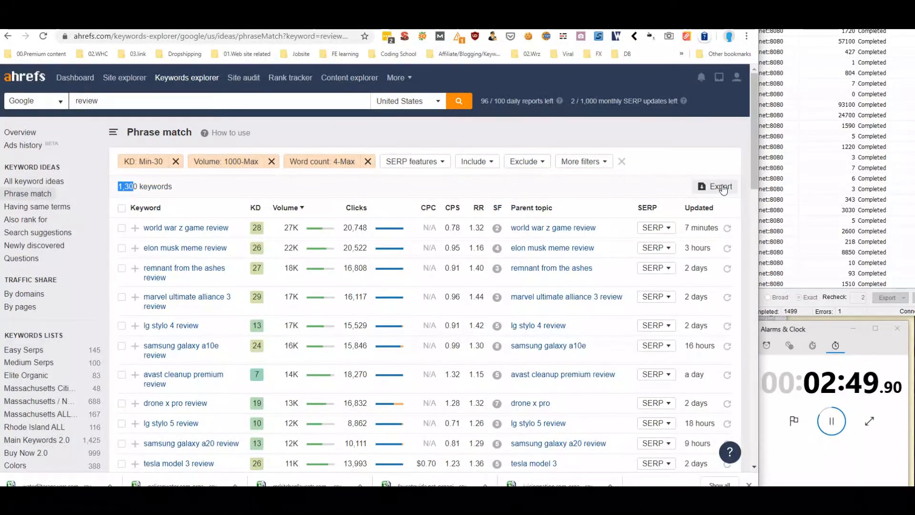
Export all 1,300 rows instead of 1,000 as CSV, save the file and open it in Excel
left_click(719, 185)
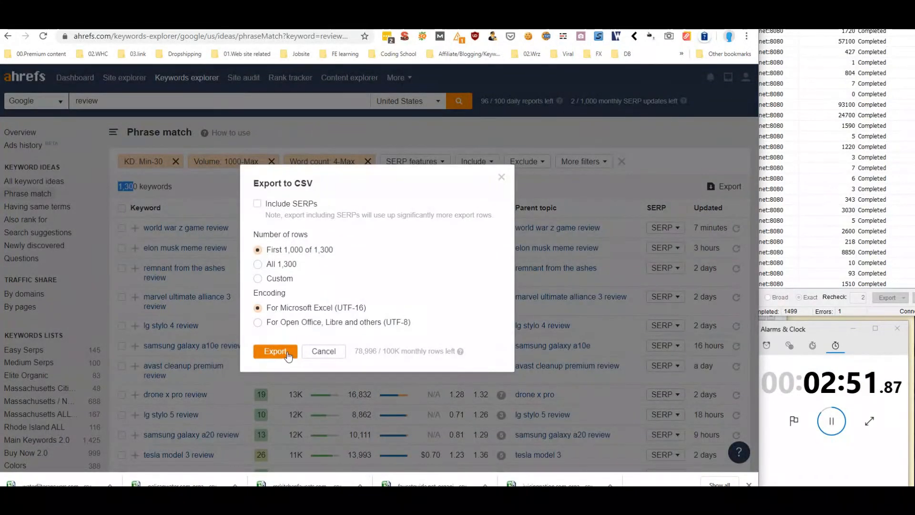
left_click(257, 264)
left_click(285, 352)
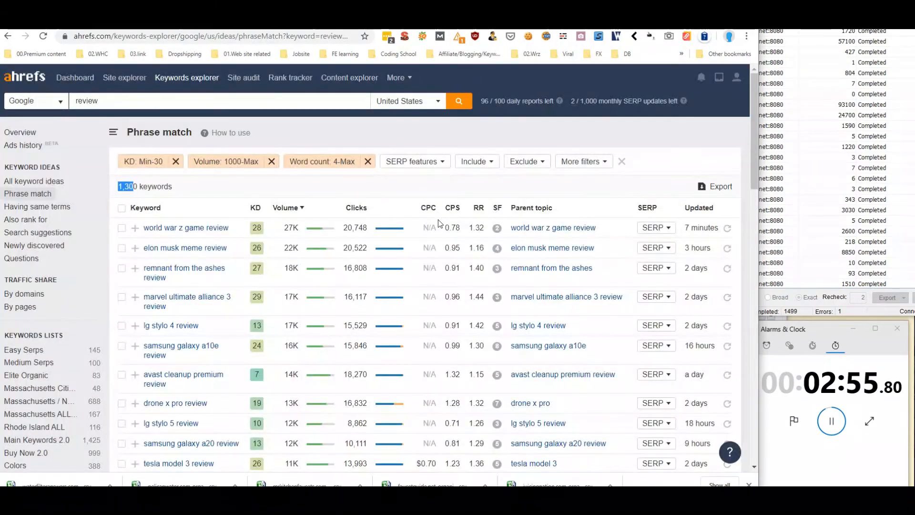
left_click(372, 246)
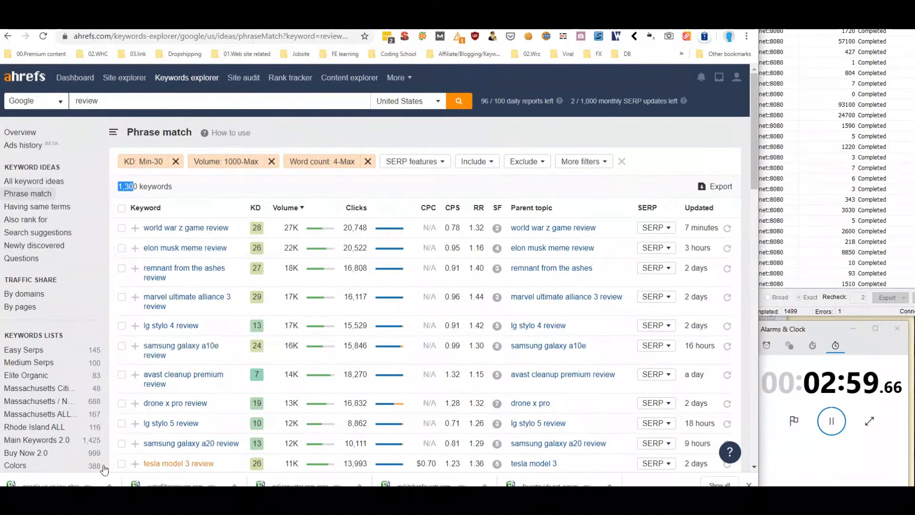
left_click(71, 481)
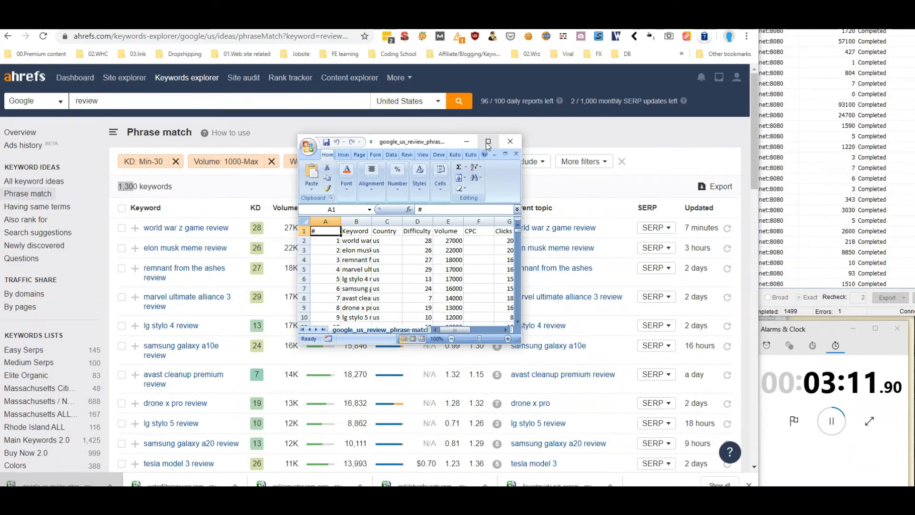
Maximize the exported keyword sheet in Excel, restore it, then return to the Ahrefs results
left_click(487, 142)
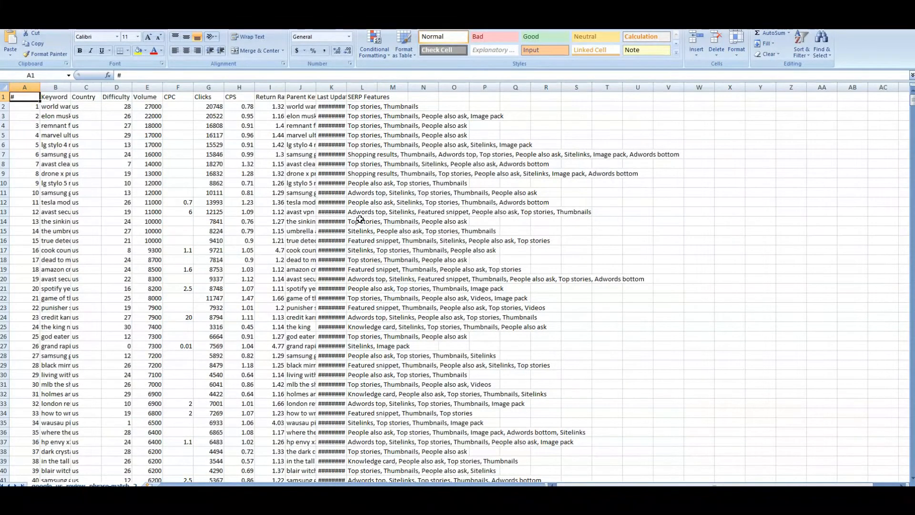
double_click(459, 9)
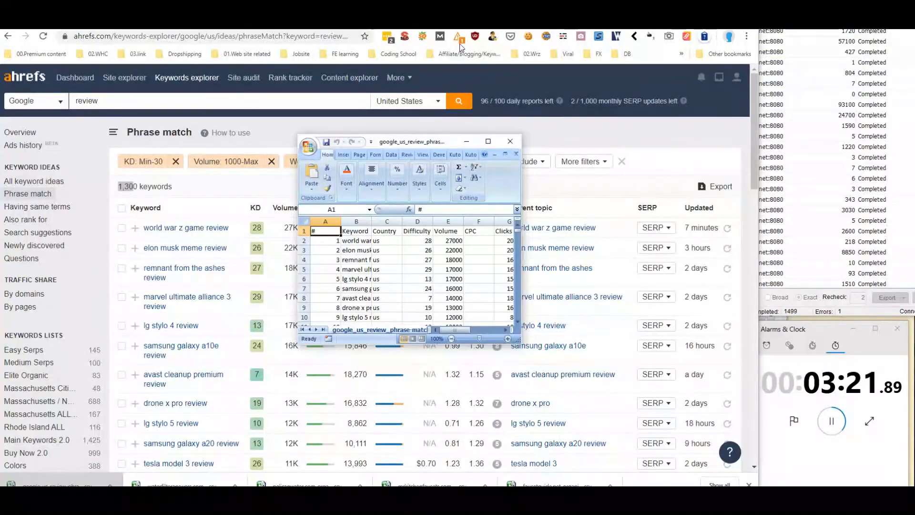
mouse_move(139, 187)
left_mouse_down()
mouse_move(119, 186)
mouse_move(135, 186)
left_mouse_up()
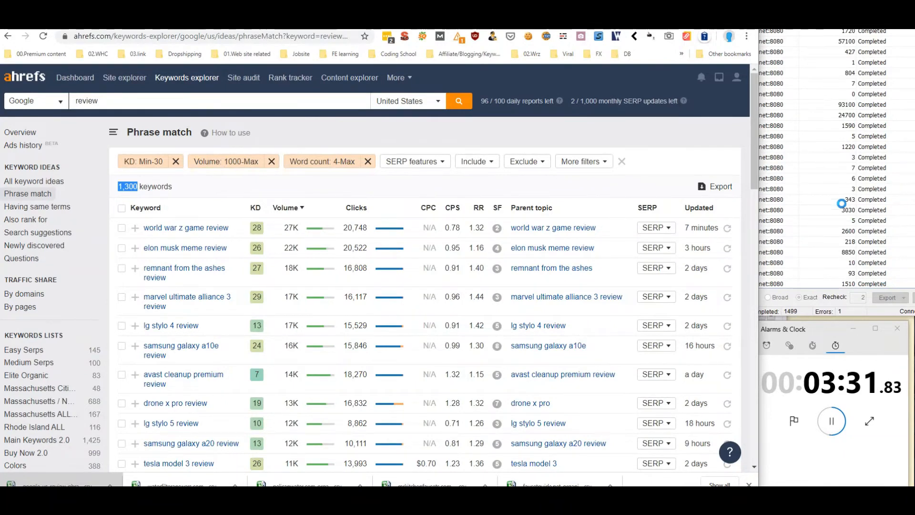
Copy the filtered Ahrefs phrase-match page address and switch to the keyword direct url sheet
left_click(886, 280)
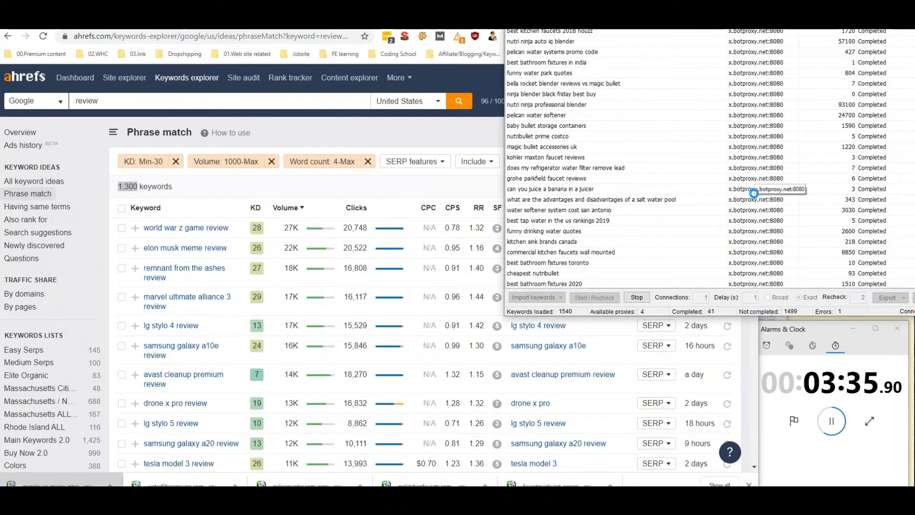
left_click(414, 139)
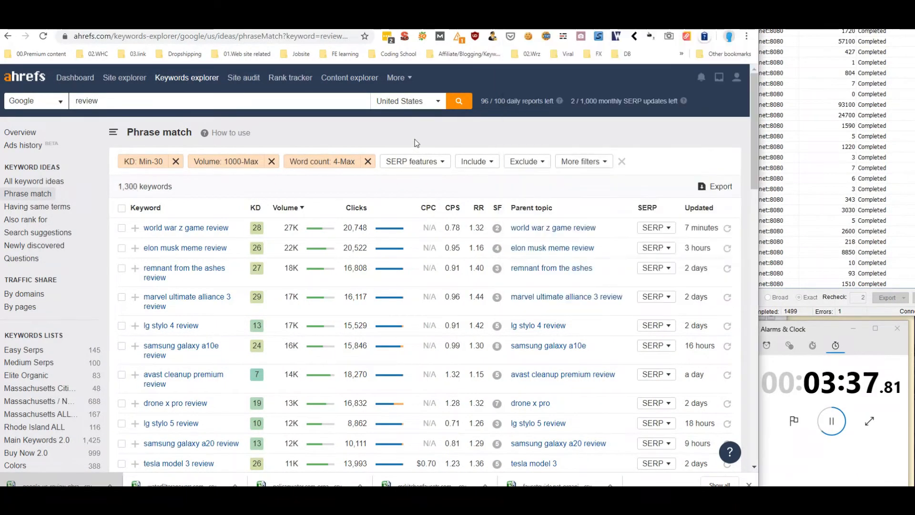
scroll(425, 224, "down", 2)
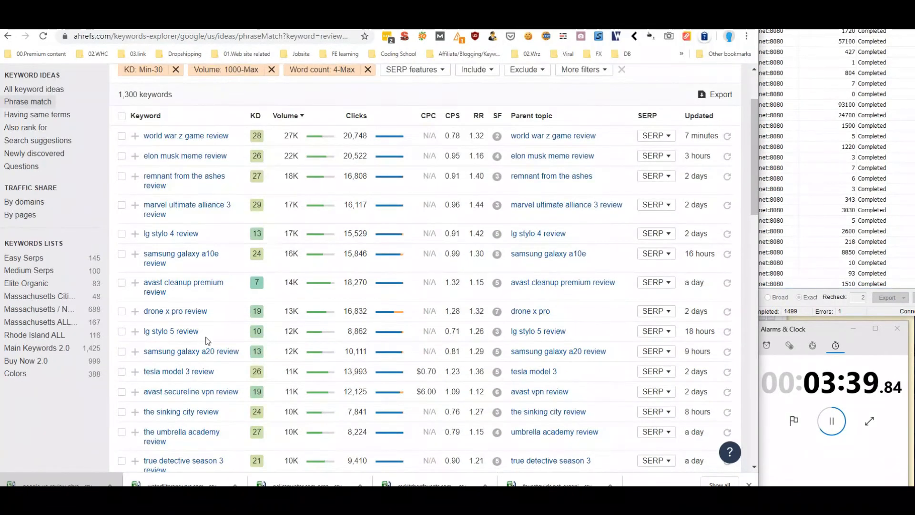
double_click(181, 334)
scroll(491, 257, "up", 2)
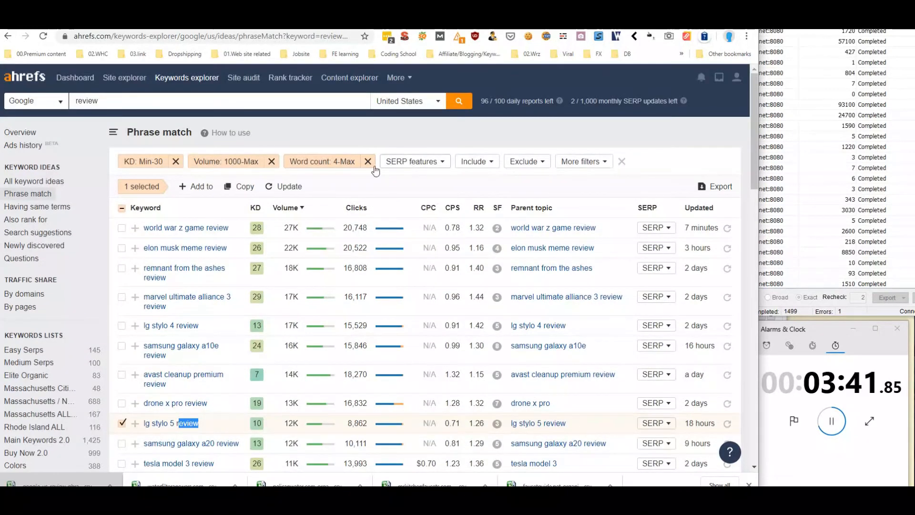
left_click(226, 105)
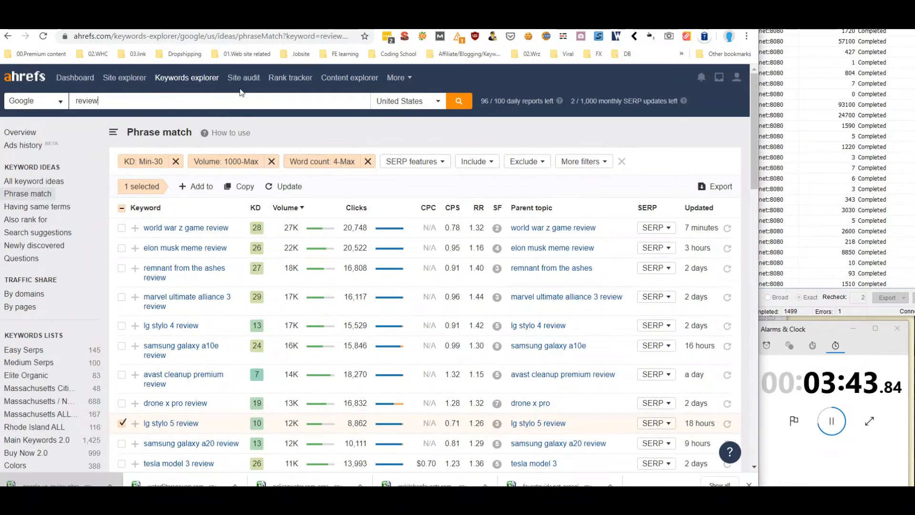
left_click(302, 37)
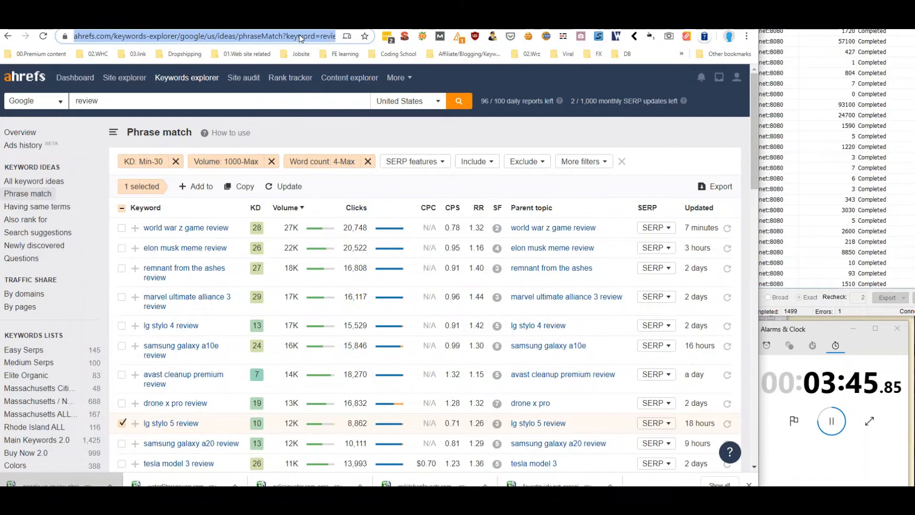
right_click(300, 37)
left_click(356, 111)
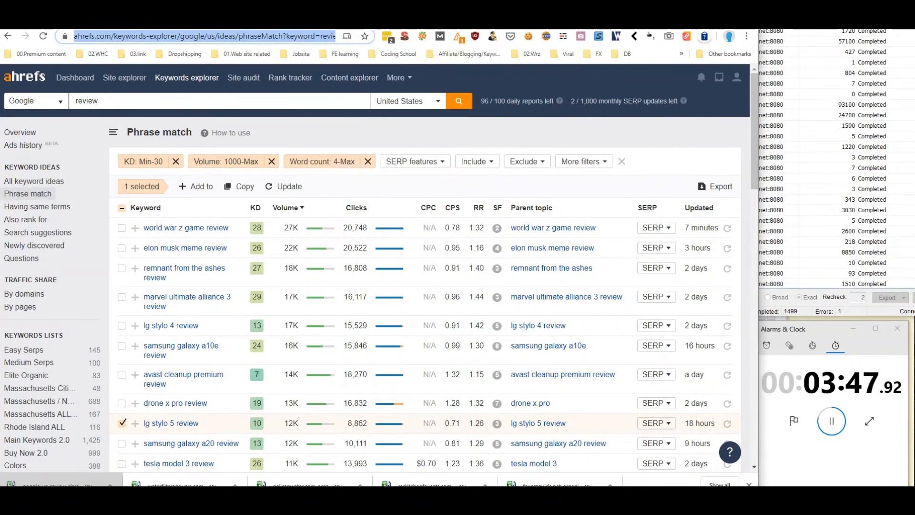
left_click(316, 23)
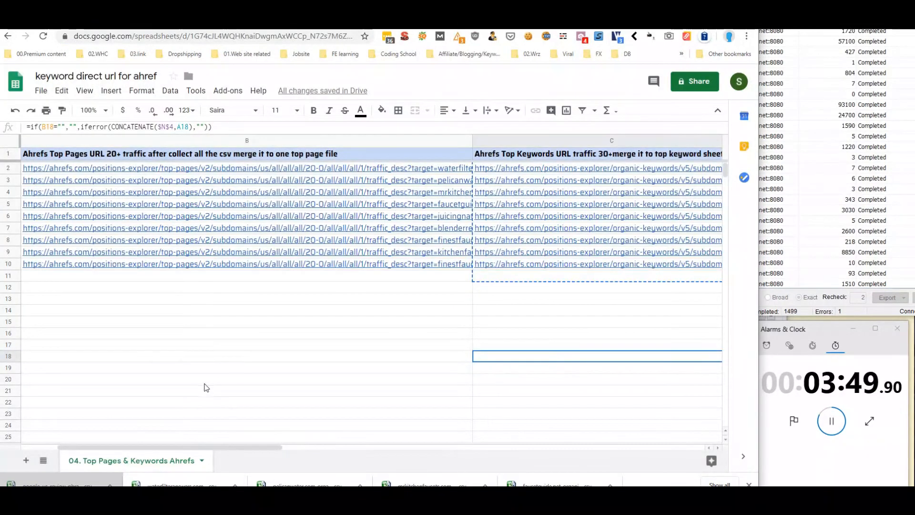
Add Sheet6, paste the Ahrefs phrase-match URL into B2, then show the 04. Top Pages & Keywords Ahrefs sheet
left_click(26, 460)
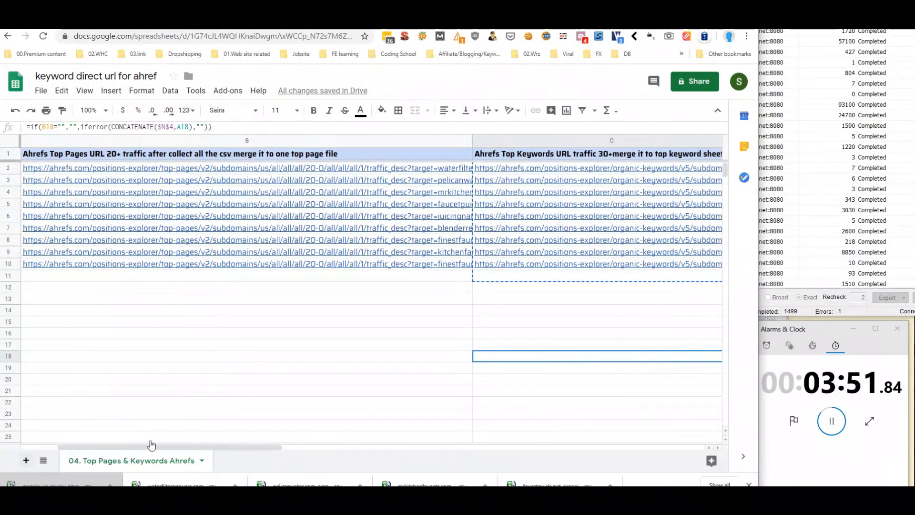
left_click(103, 166)
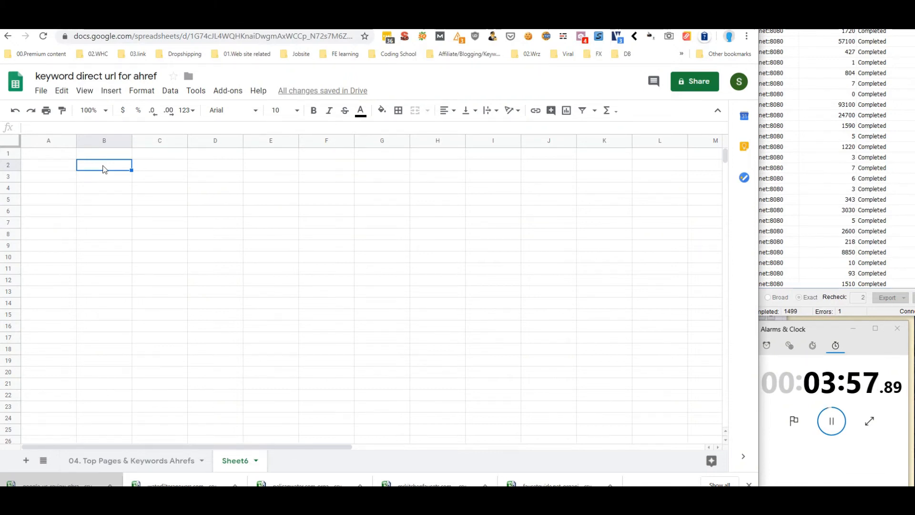
right_click(104, 168)
left_click(134, 144)
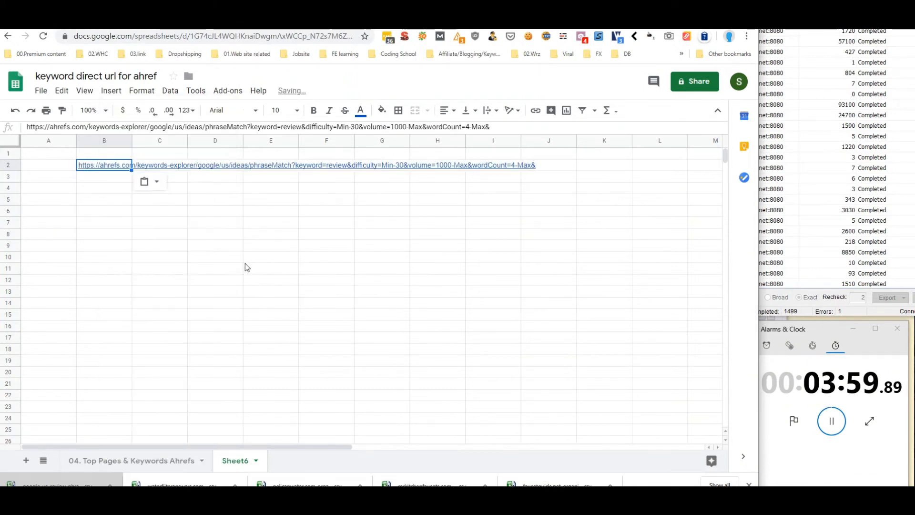
left_click(190, 127)
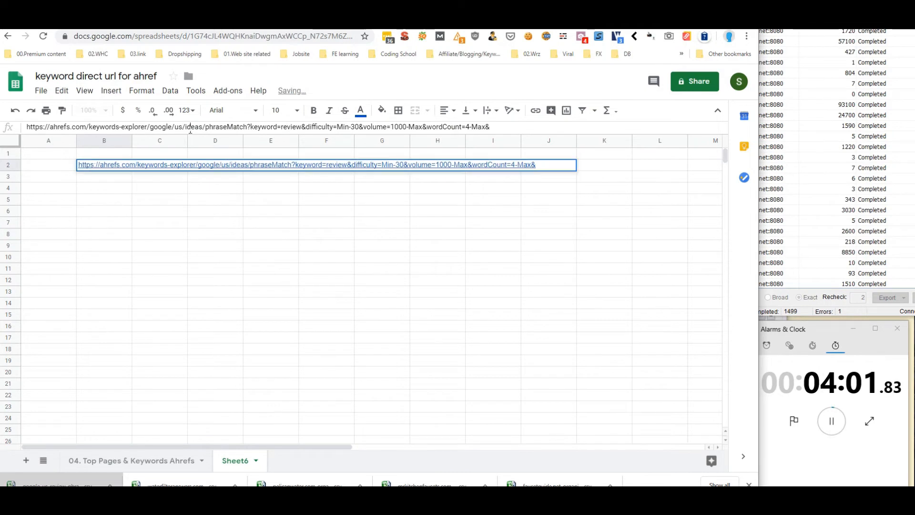
left_click(253, 239)
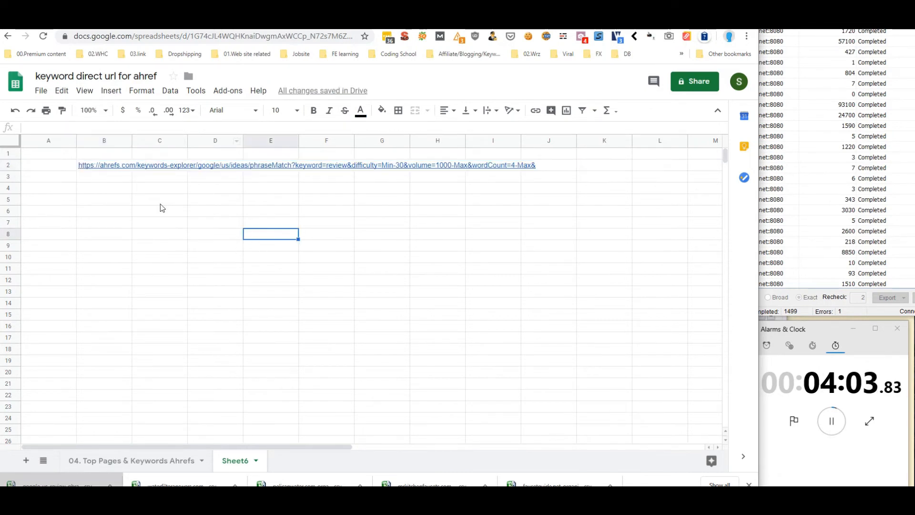
left_click(105, 177)
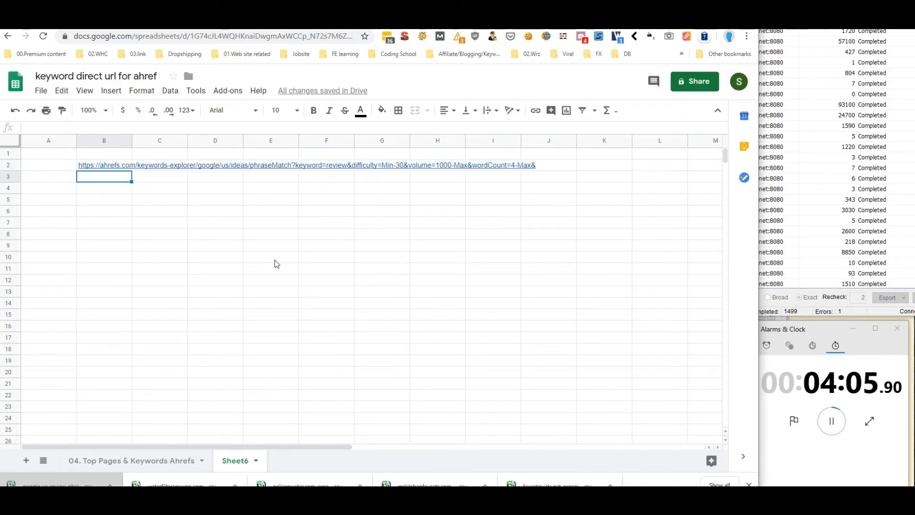
left_click(160, 462)
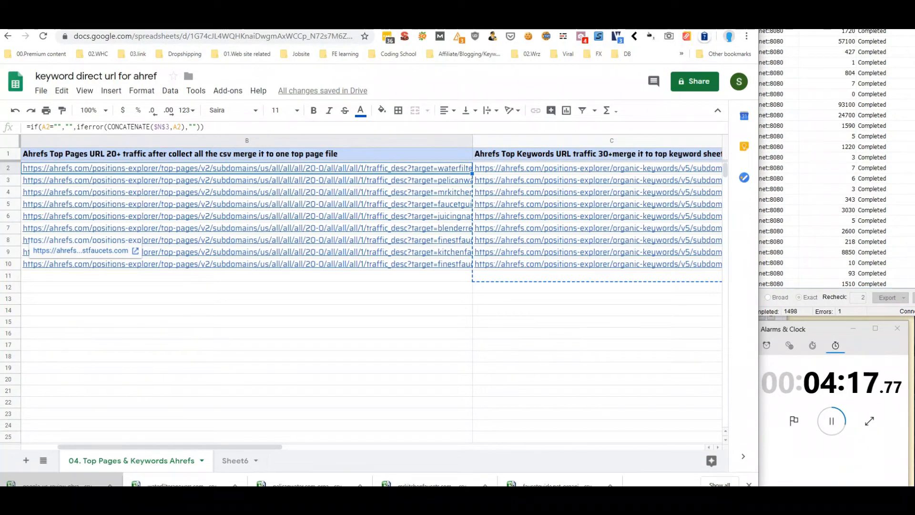
On Sheet6, enter =CONCATENATE(B2,B1) in B3
left_click(235, 460)
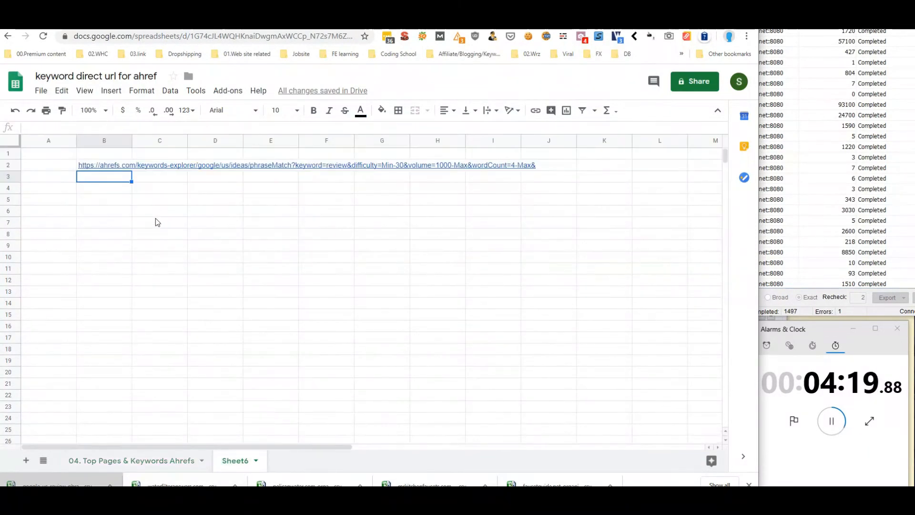
type("=co")
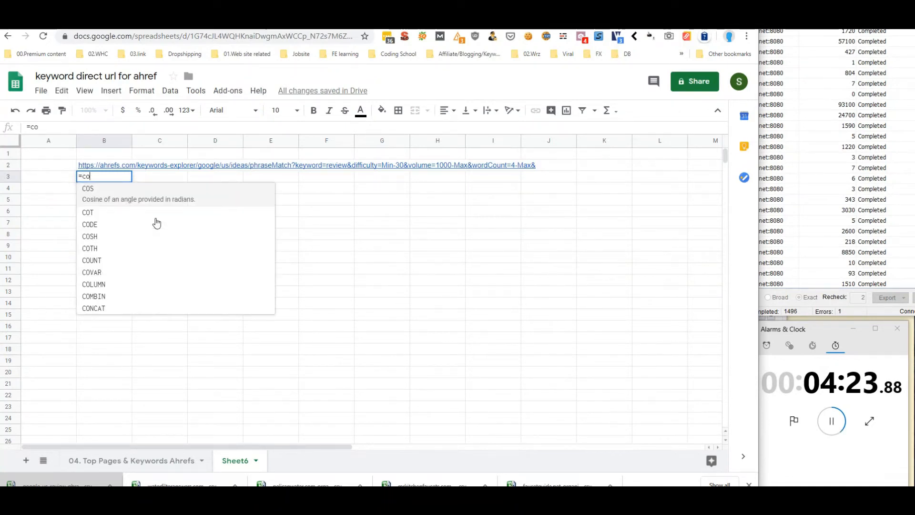
type("nc")
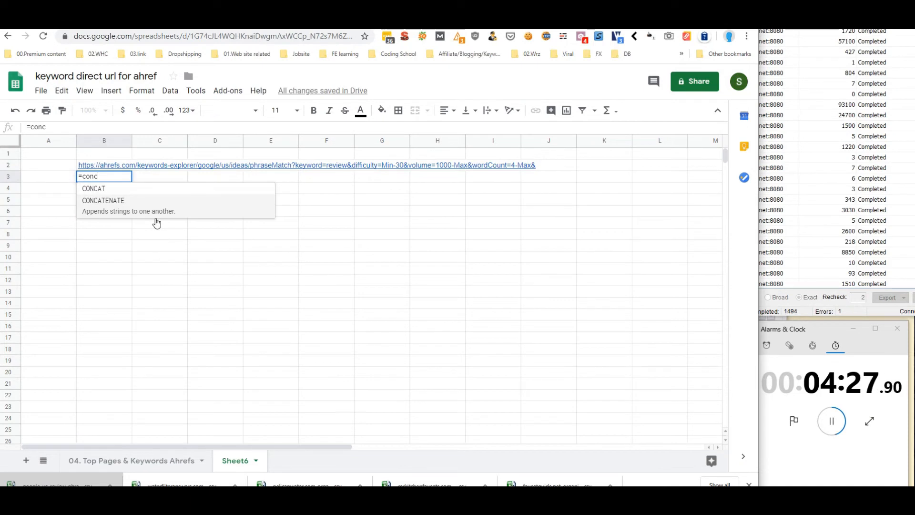
left_click(109, 201)
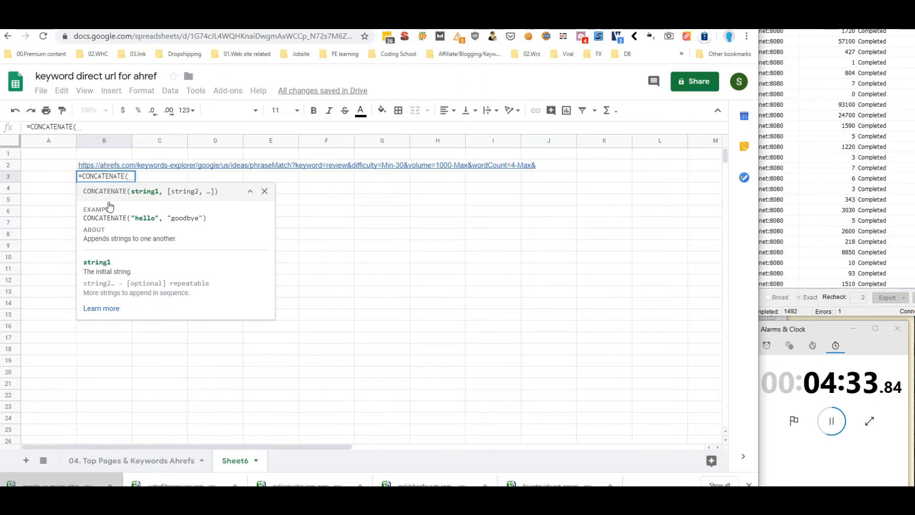
key("Up")
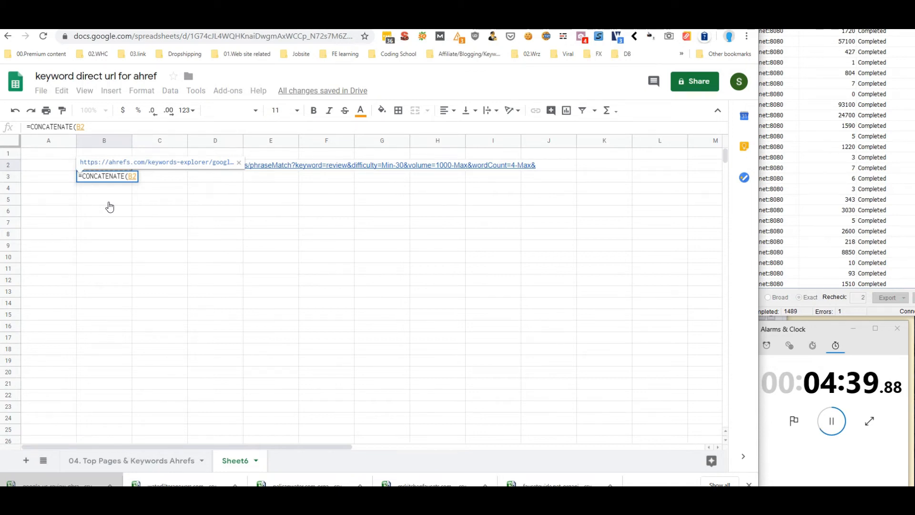
type(",")
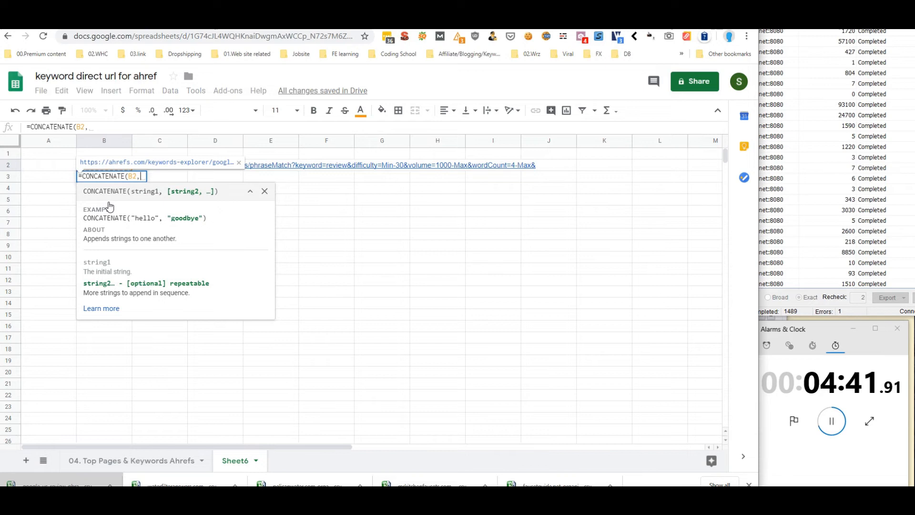
type("b")
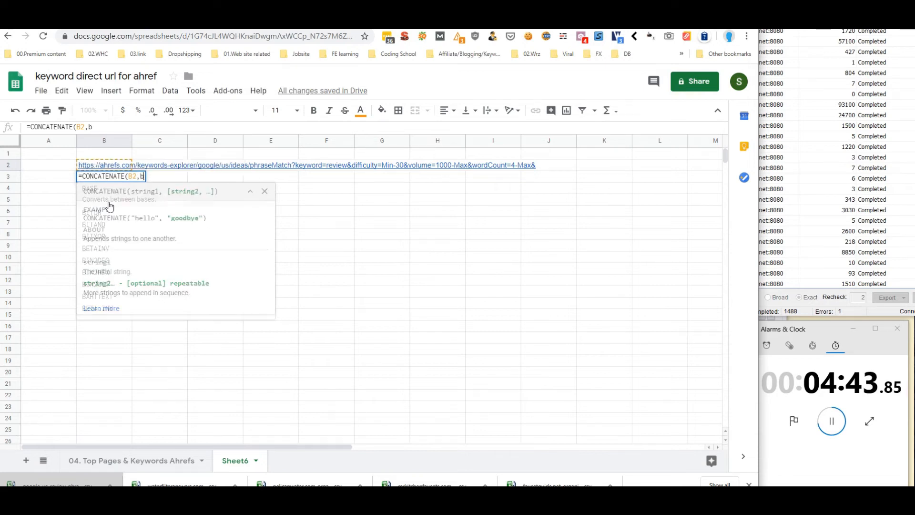
type("1")
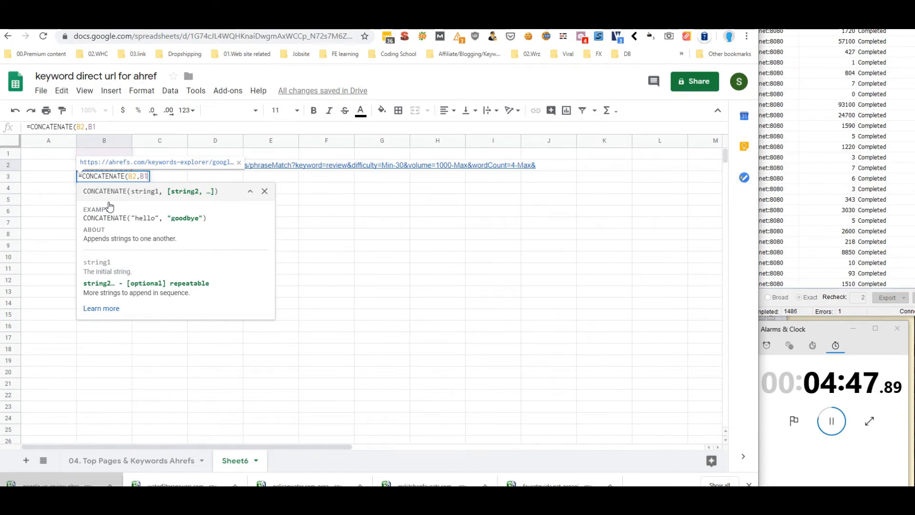
type(")")
key("Return")
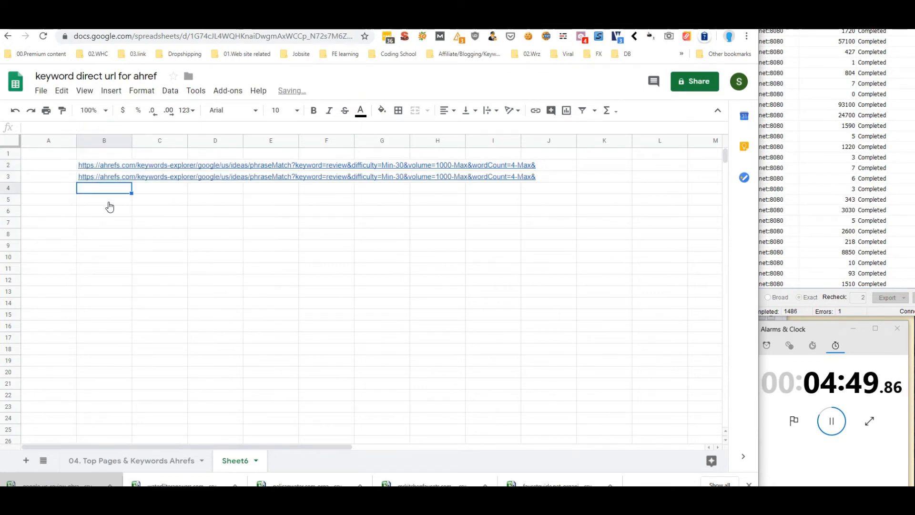
Type the keyword 'best' into B1, then cut the CONCATENATE formula from B3
left_click(99, 156)
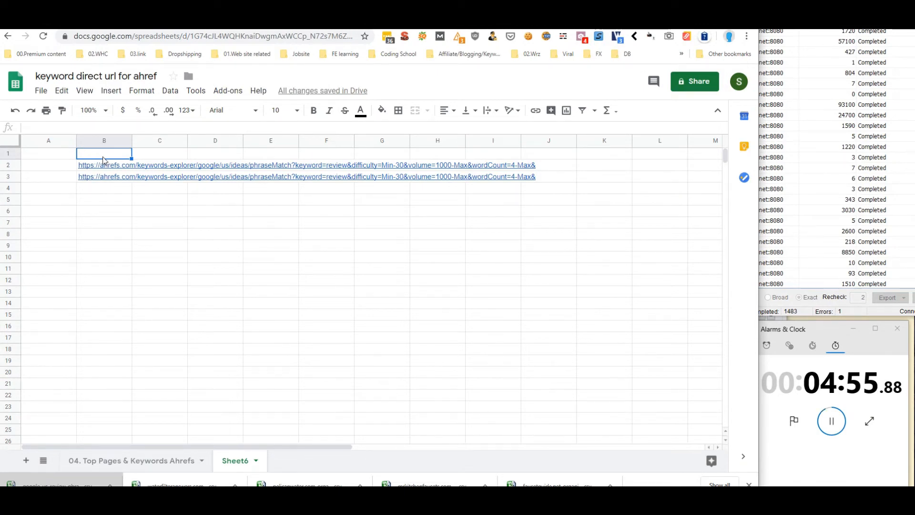
type("best")
key("Return")
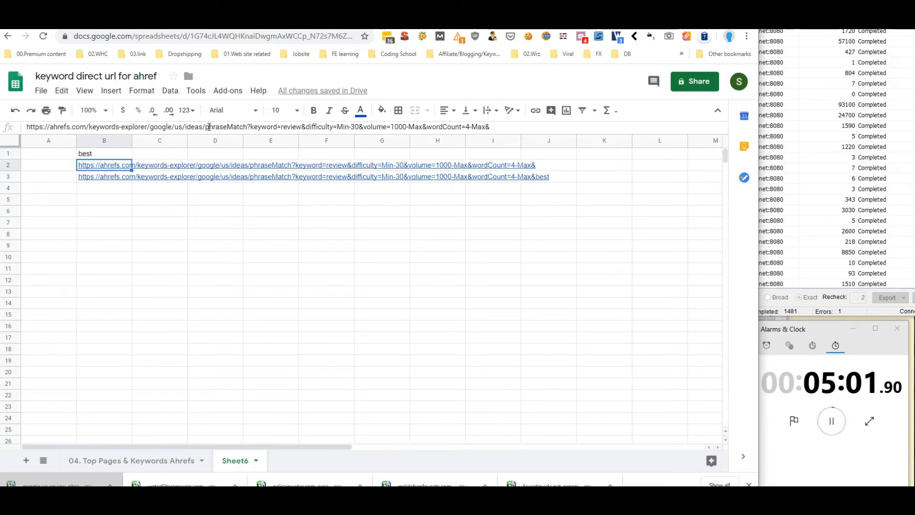
left_click(111, 178)
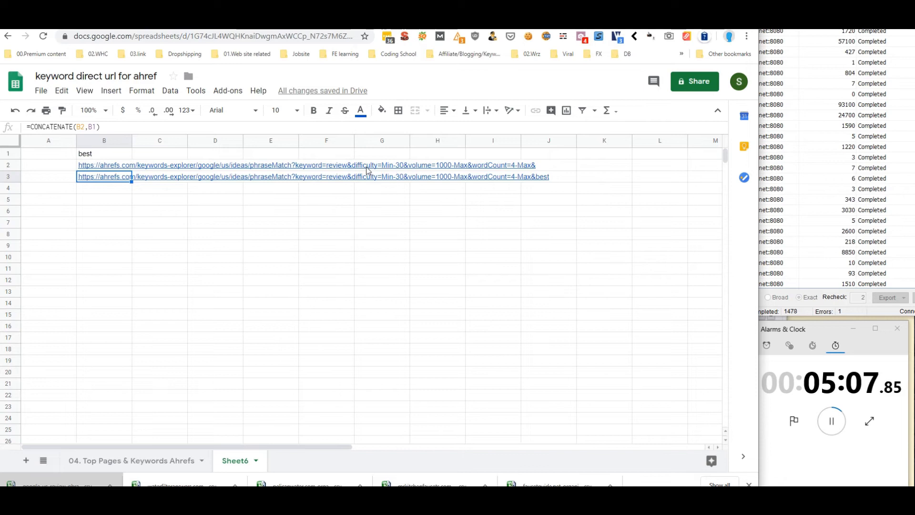
left_click(336, 167)
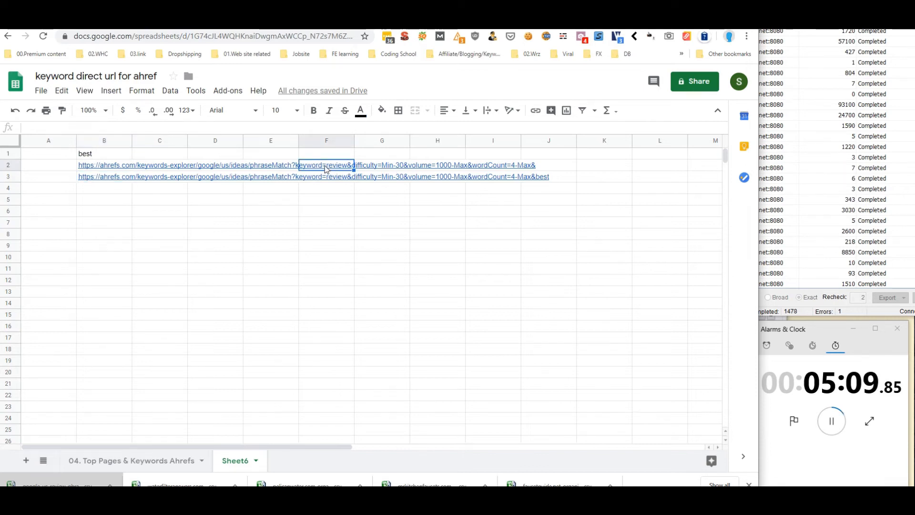
mouse_move(87, 167)
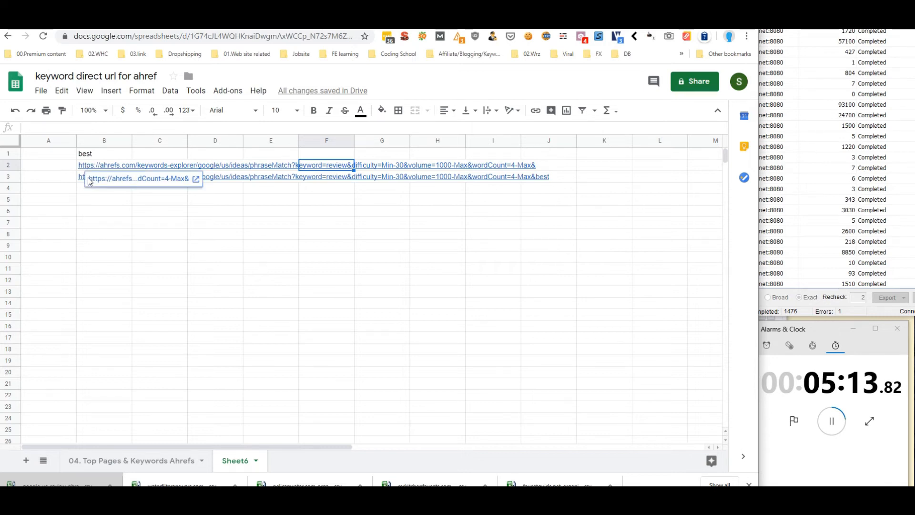
left_click(81, 179)
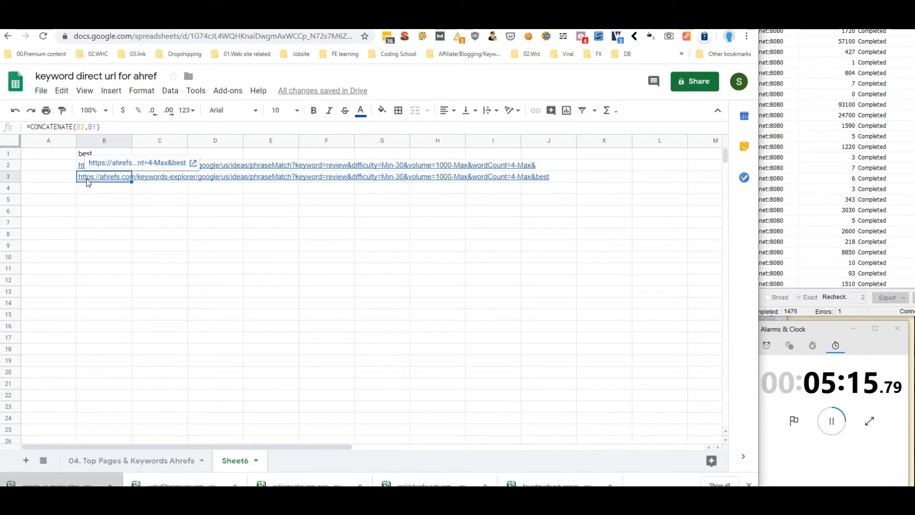
right_click(87, 178)
left_click(187, 107)
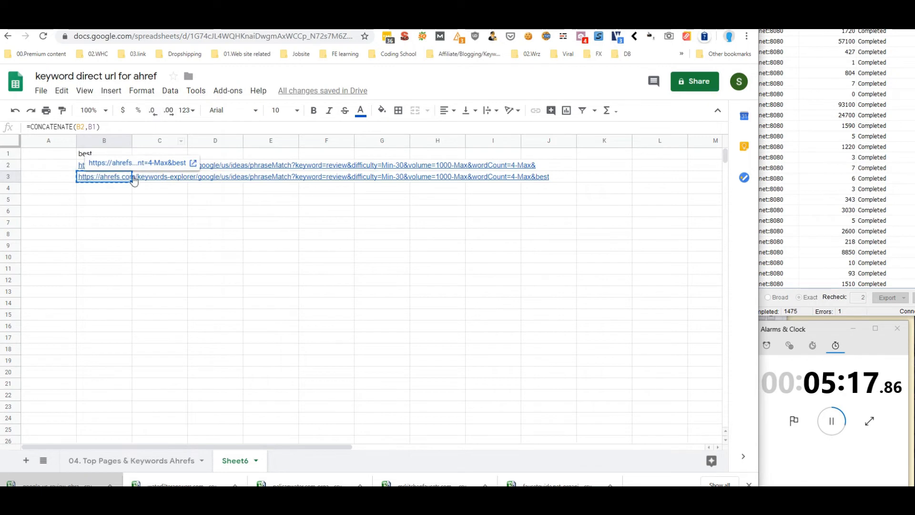
right_click(108, 235)
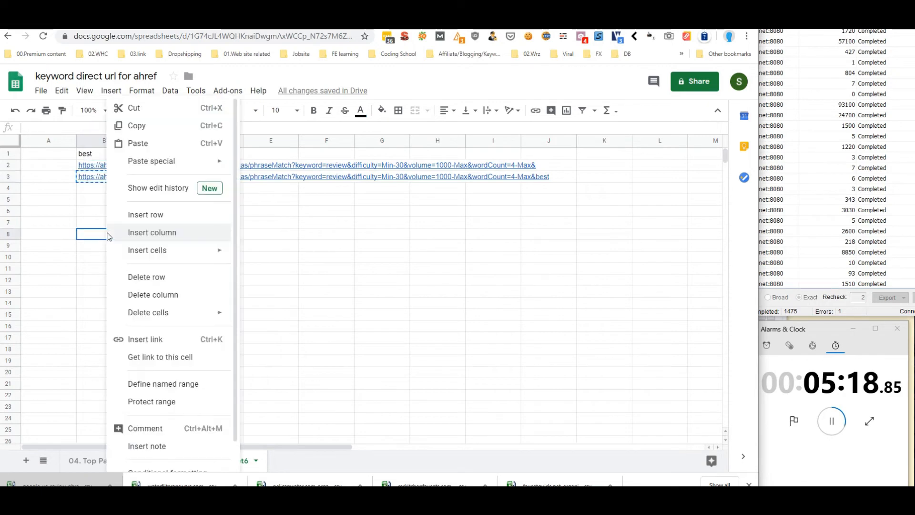
Paste the formula into B8 and put the URL's filter parameters into B3
left_click(138, 143)
left_click(102, 166)
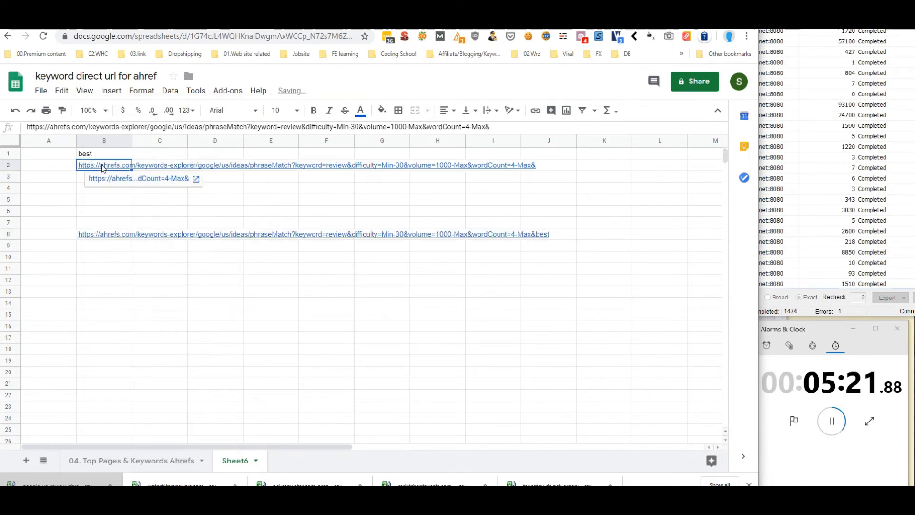
left_click(298, 128)
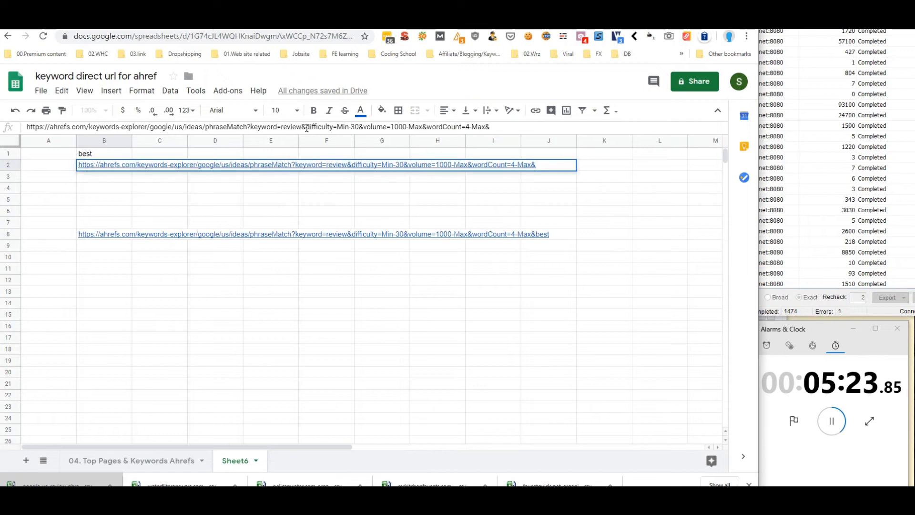
left_click_drag(283, 126, 18, 133)
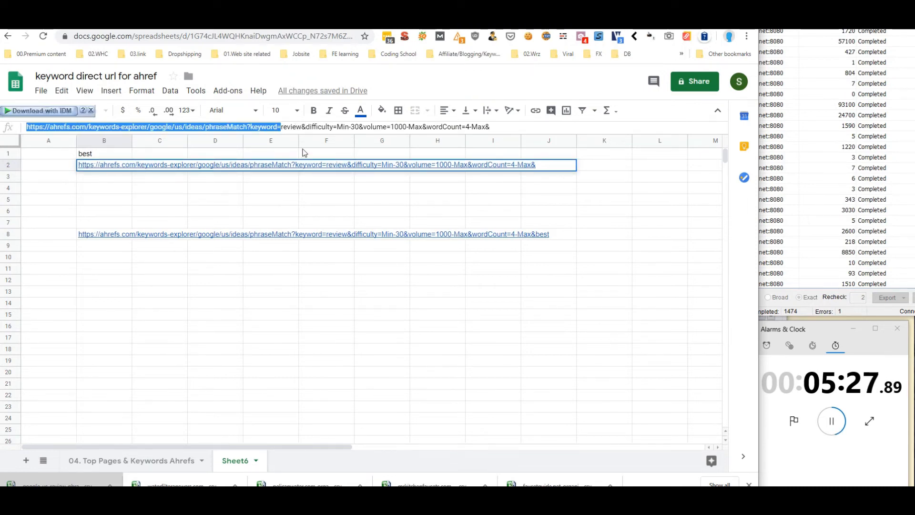
left_click(291, 126)
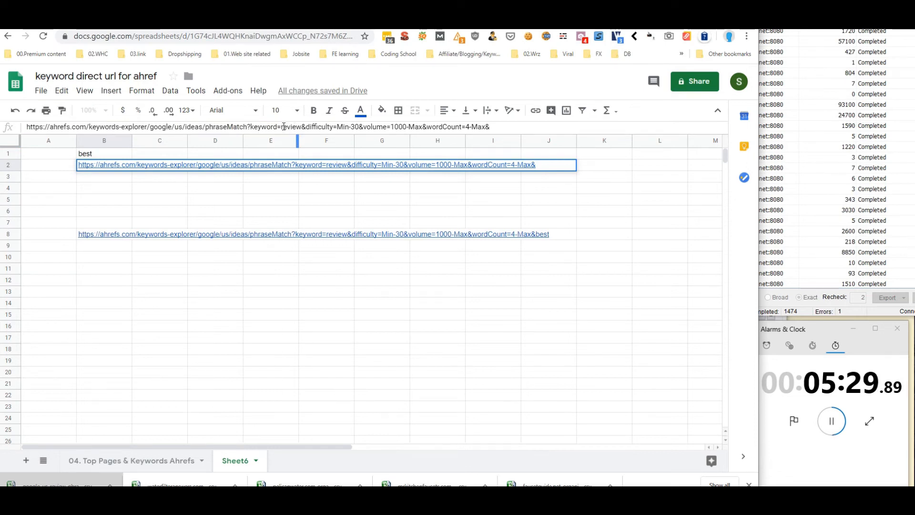
left_click_drag(282, 127, 298, 127)
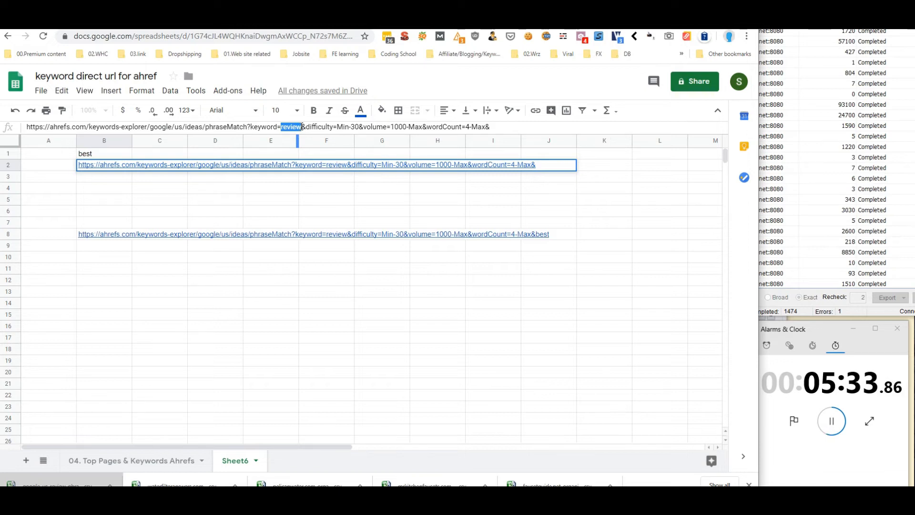
left_click_drag(302, 127, 507, 134)
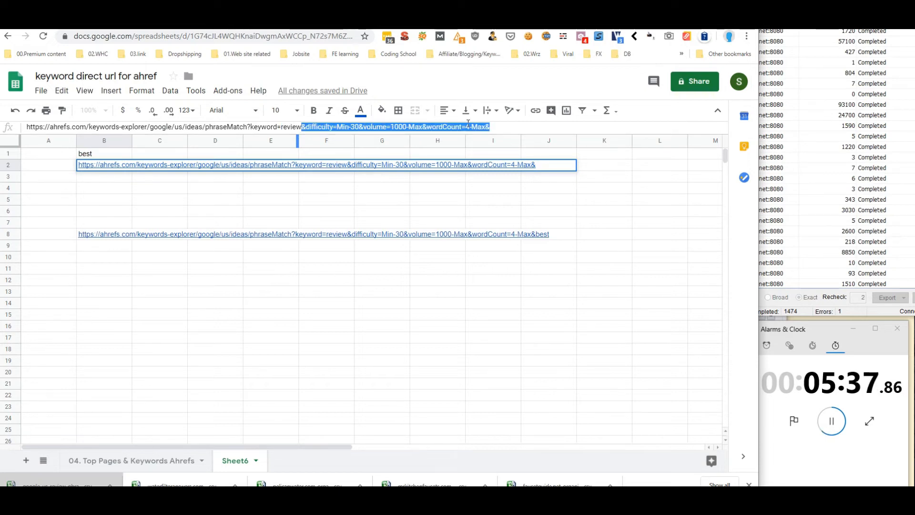
right_click(494, 128)
left_click(494, 150)
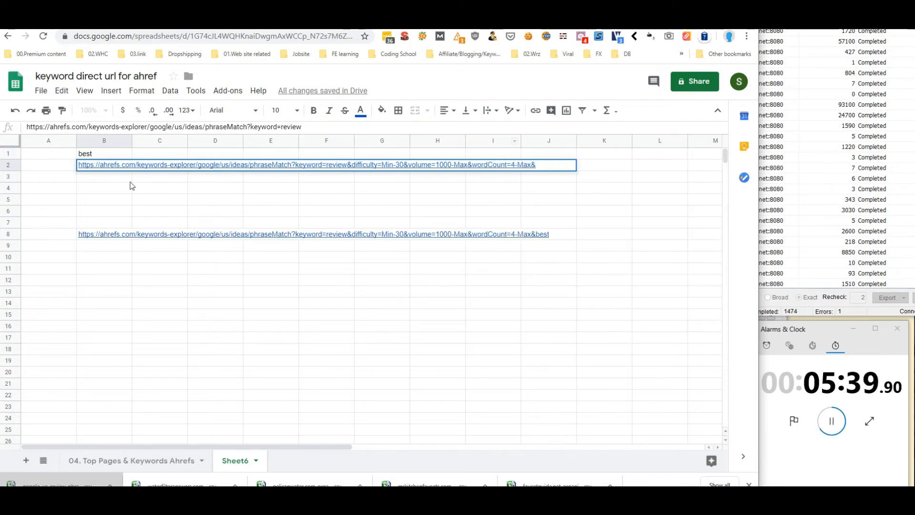
left_click(113, 179)
right_click(113, 179)
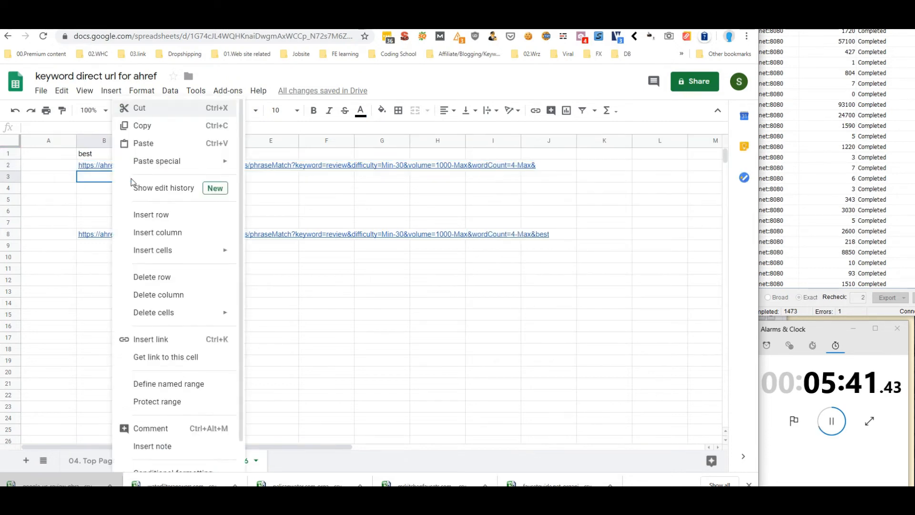
left_click(148, 151)
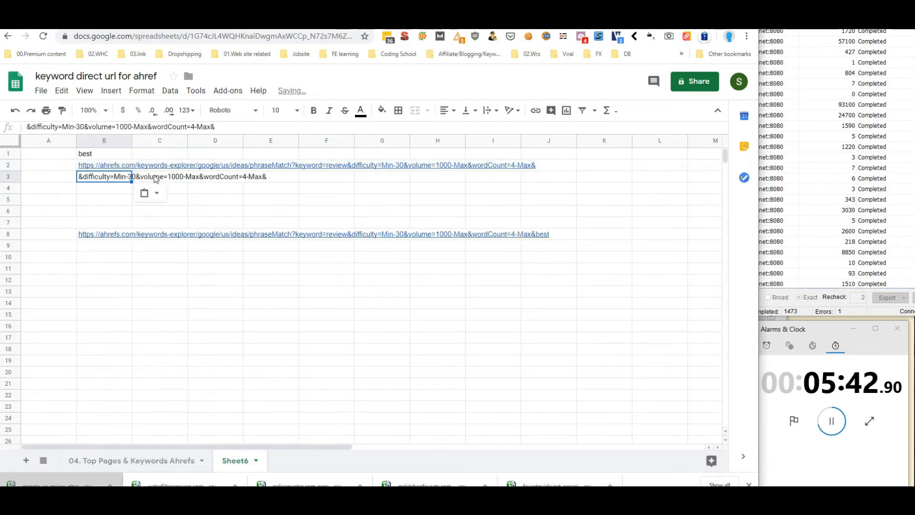
left_click(251, 203)
Trim B2's URL to end at 'keyword=', then check B8 now yields '...keyword=best'
left_click(98, 164)
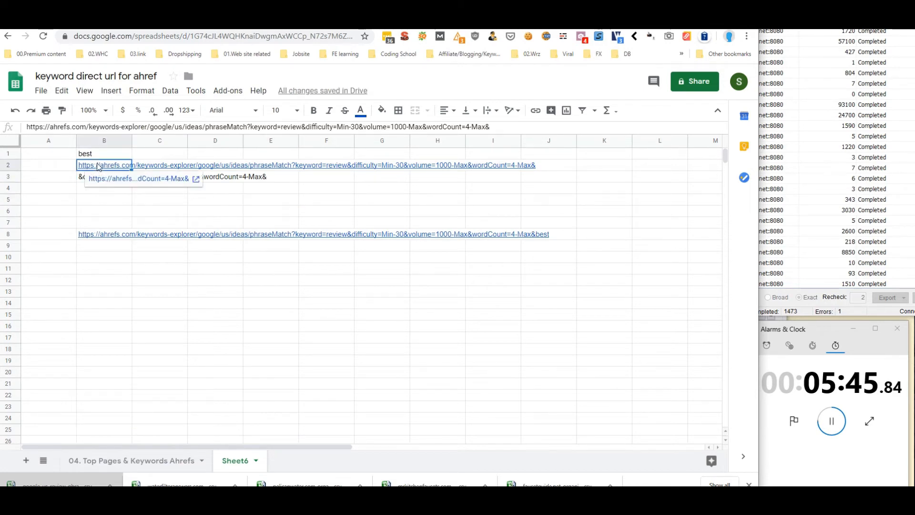
left_click(310, 126)
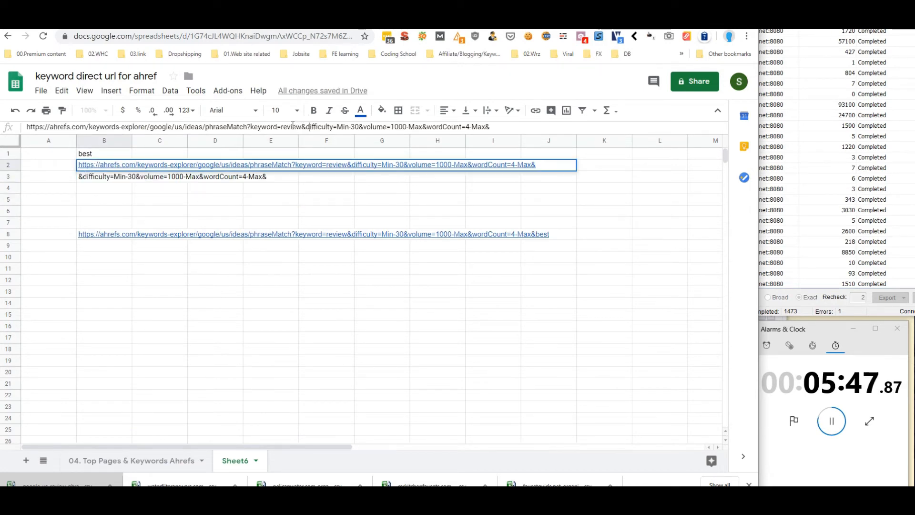
left_click_drag(281, 126, 563, 132)
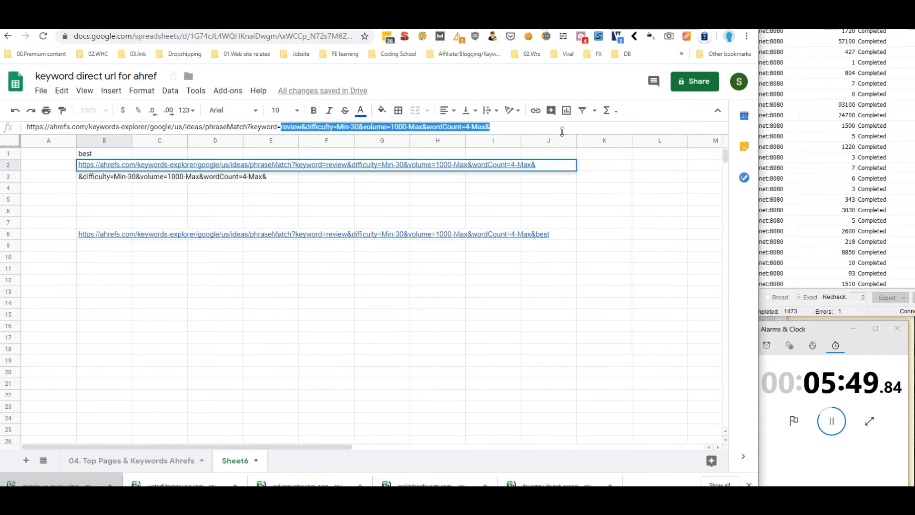
key("ctrl+x")
key("Return")
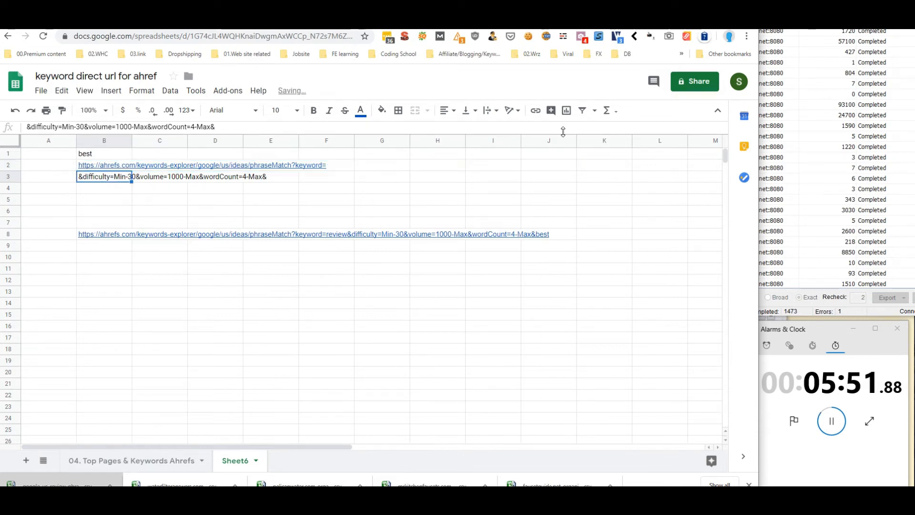
left_click(104, 234)
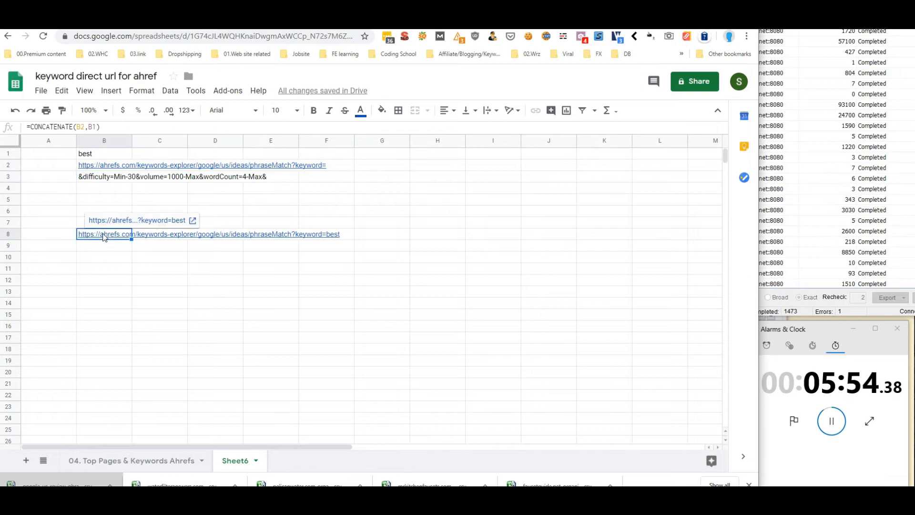
left_click(96, 126)
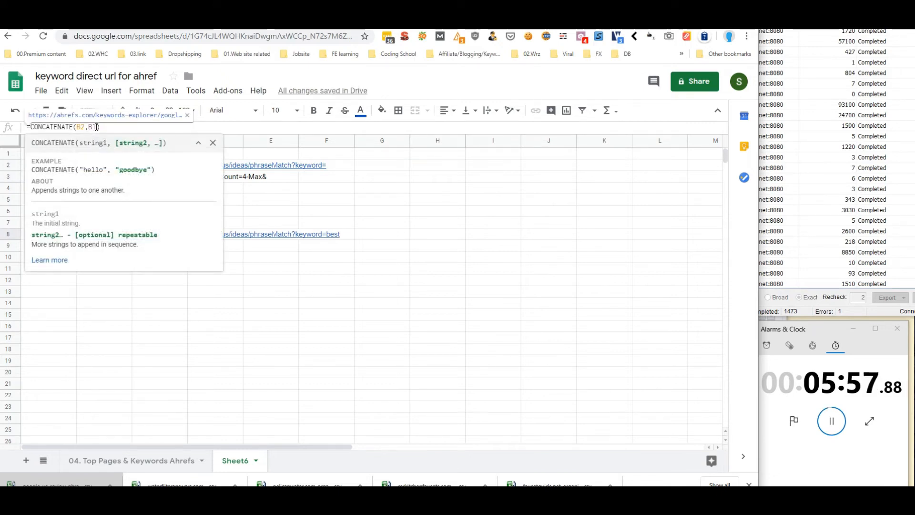
left_click(341, 223)
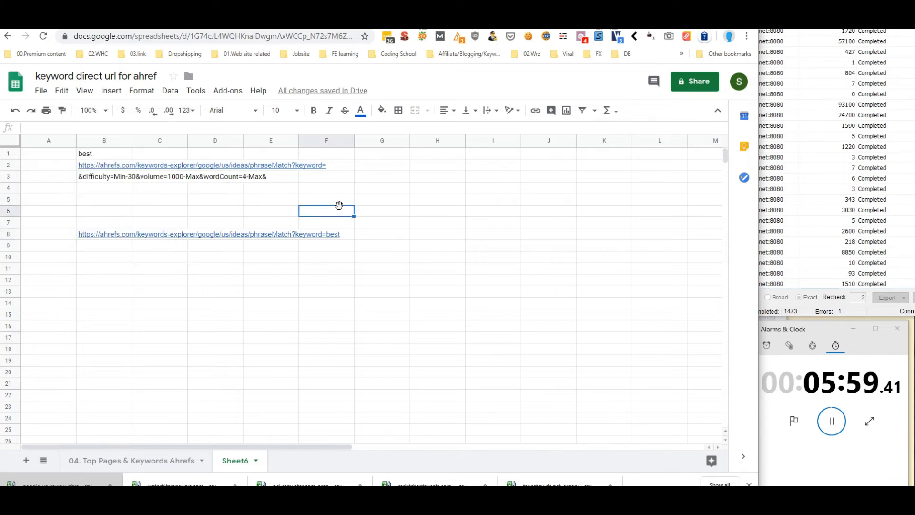
left_click(102, 166)
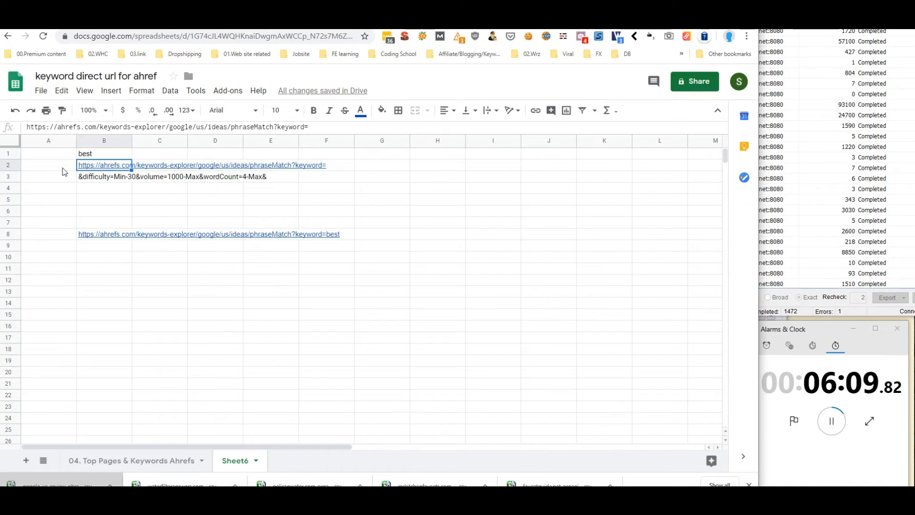
key("Up")
key("Right")
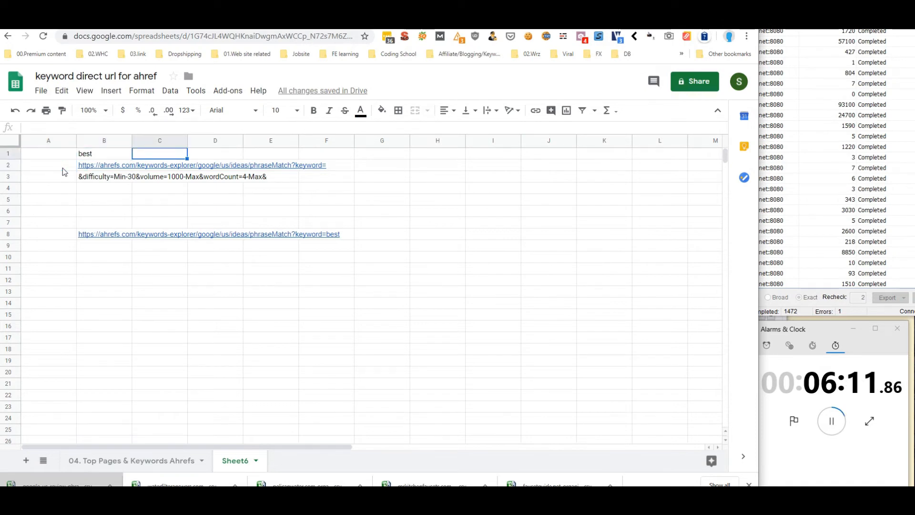
key("Left")
key("Left")
key("Right")
key("Down")
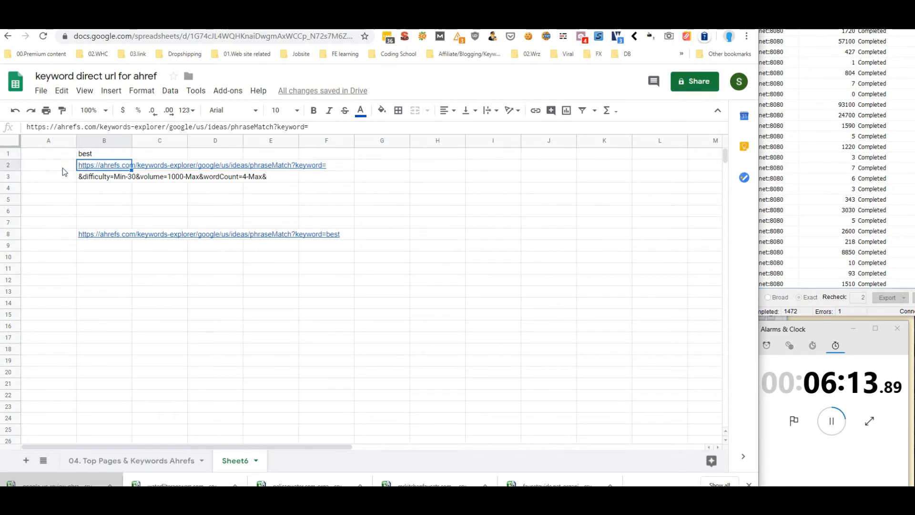
key("Up")
key("Down")
key("Down")
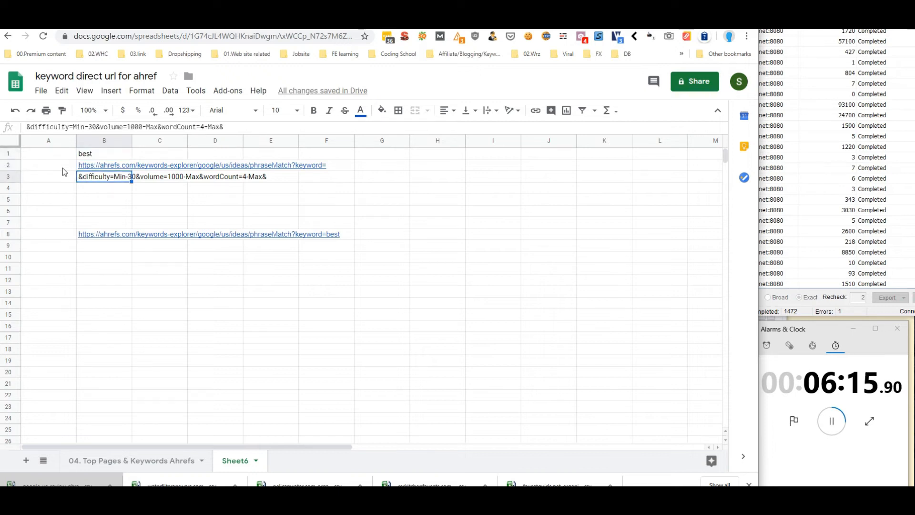
key("Up")
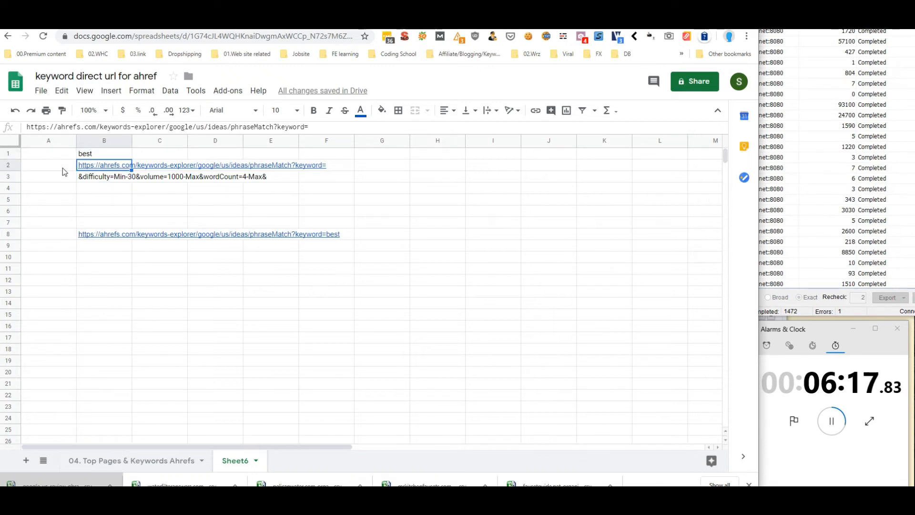
left_click(93, 227)
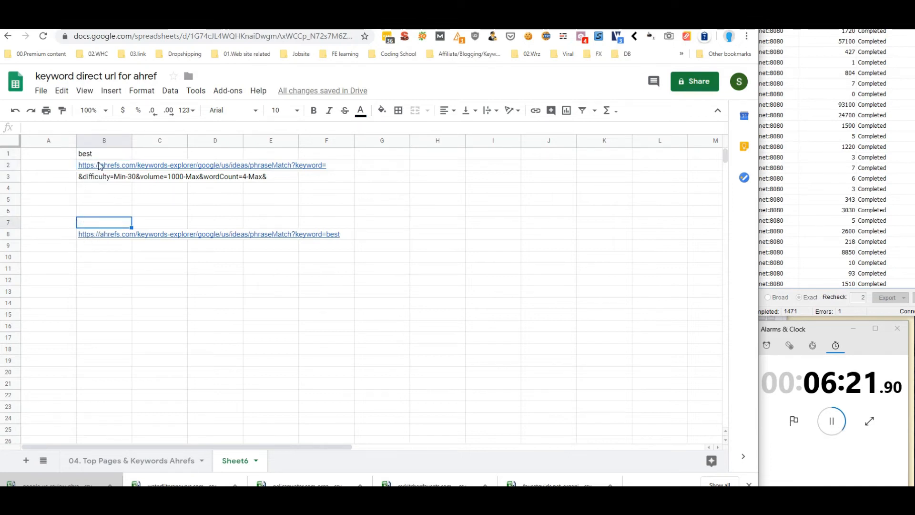
mouse_move(100, 166)
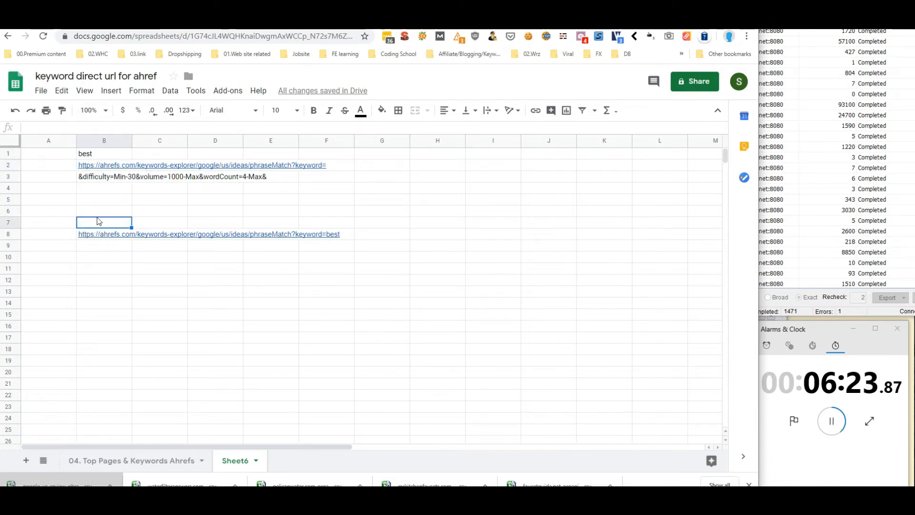
Extend B8's formula to =CONCATENATE(B2,B1,B3) so the link includes the filter parameters
key("Down")
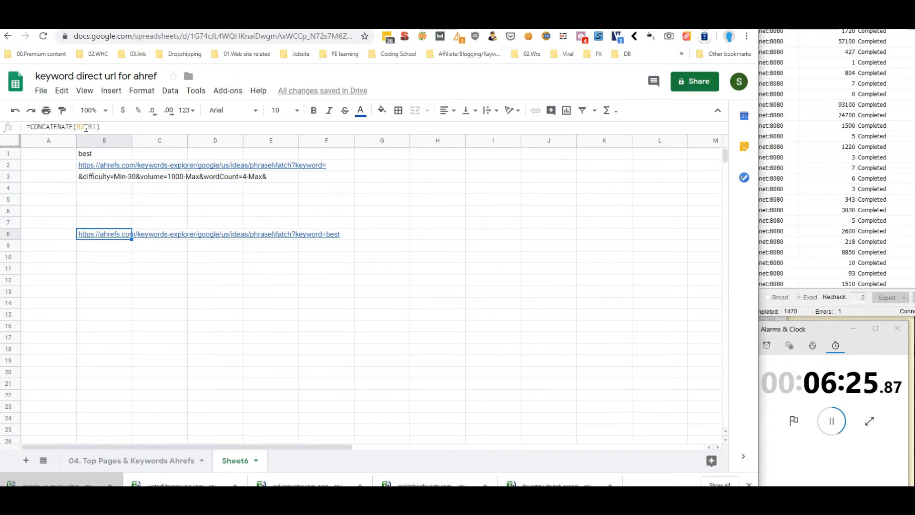
left_click(87, 127)
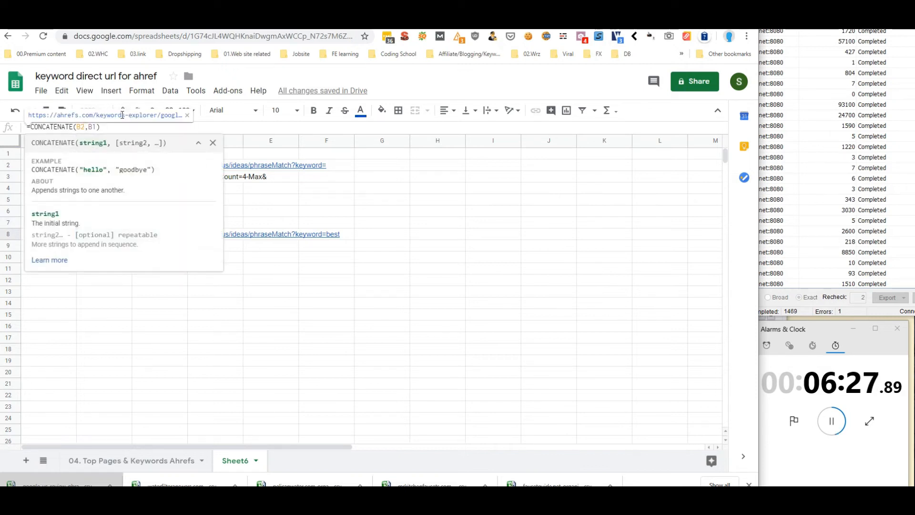
left_click(399, 224)
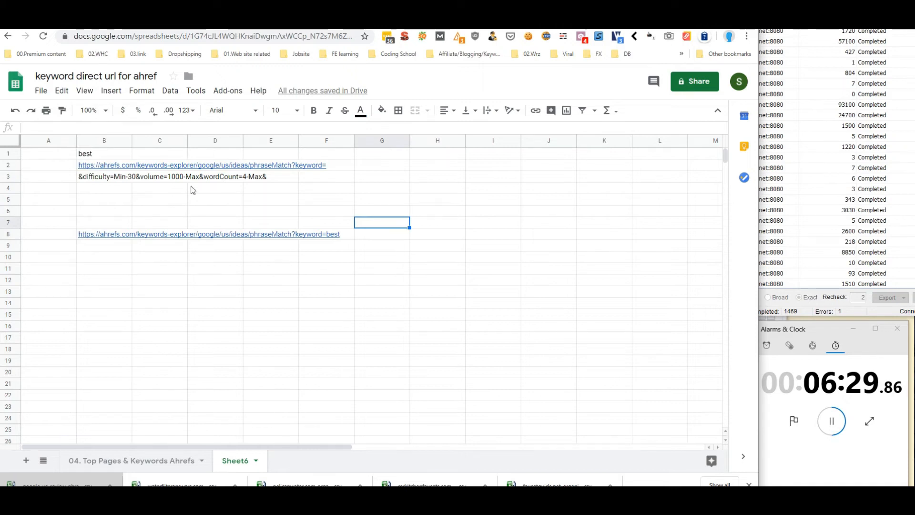
left_click(101, 168)
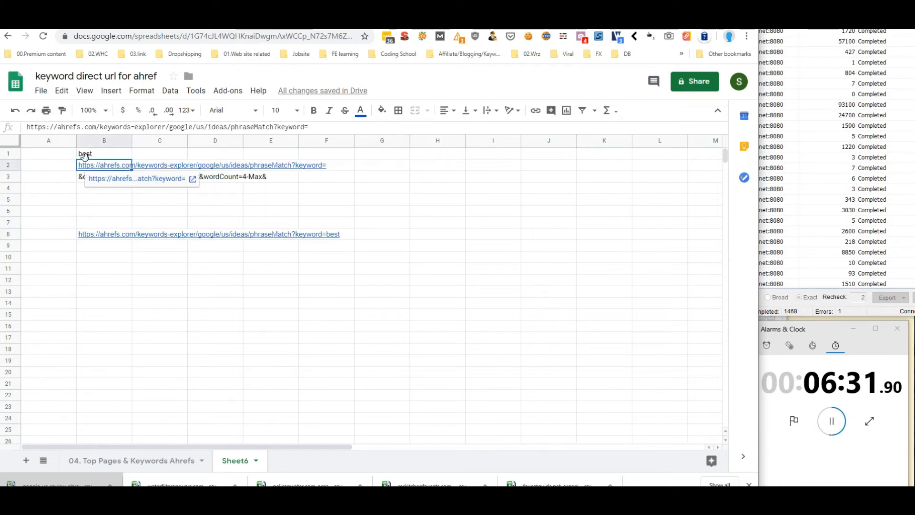
left_click(95, 155)
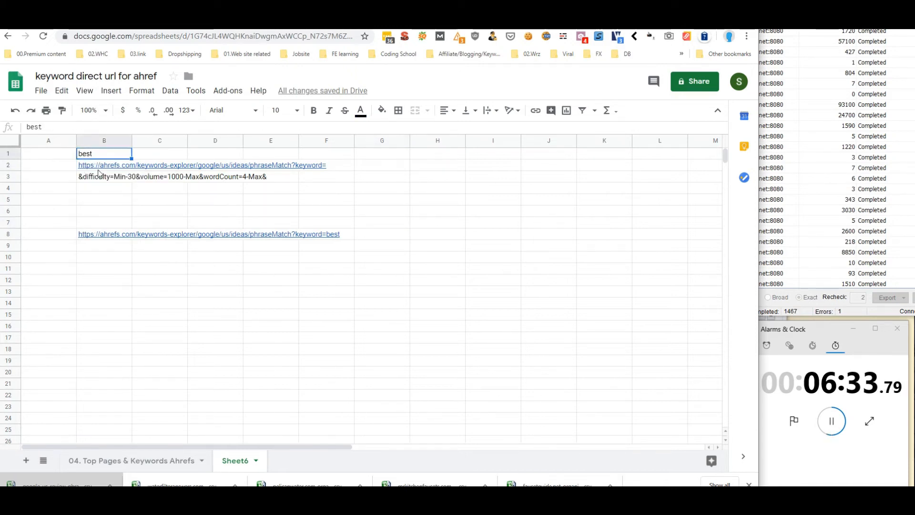
left_click(92, 238)
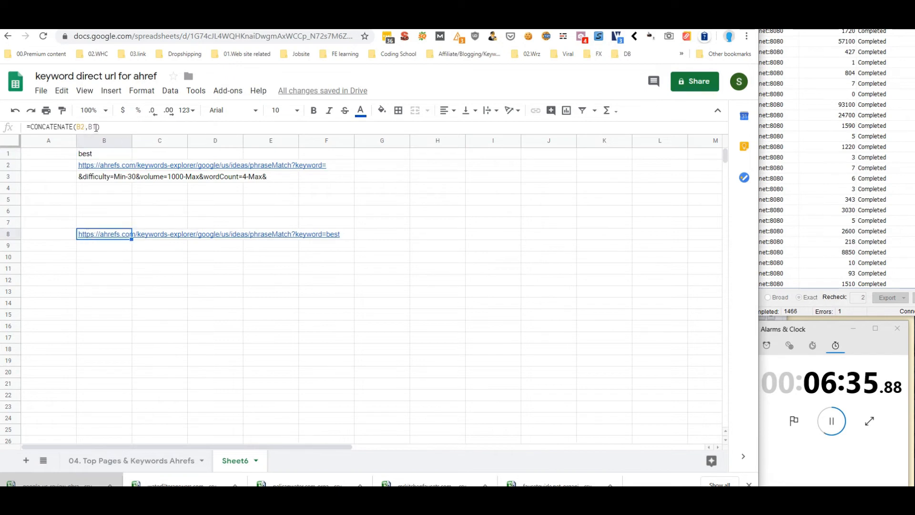
left_click(96, 126)
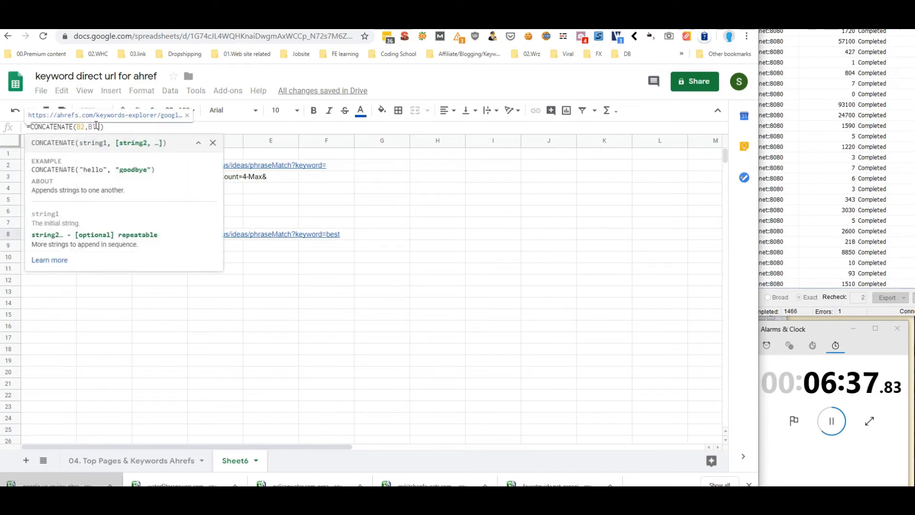
type(",B3")
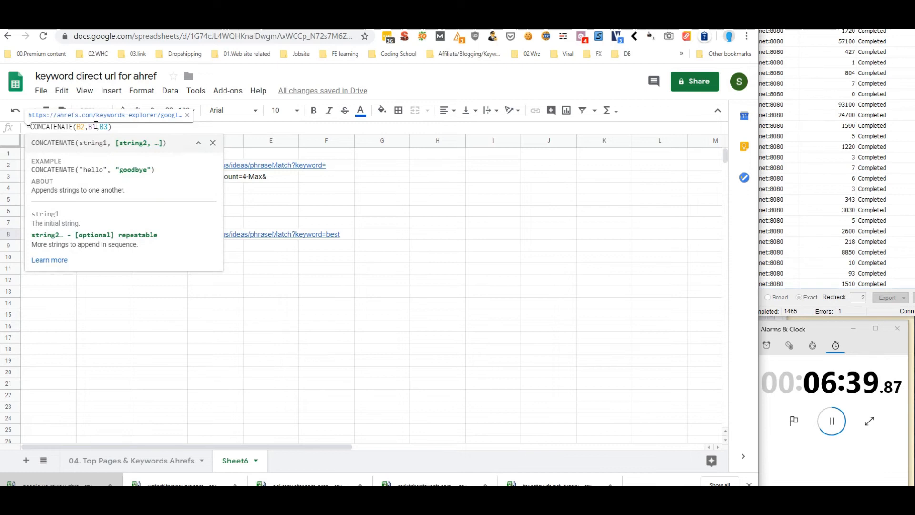
key("Return")
Open B8's completed Ahrefs link for the keyword 'best'
left_click(198, 295)
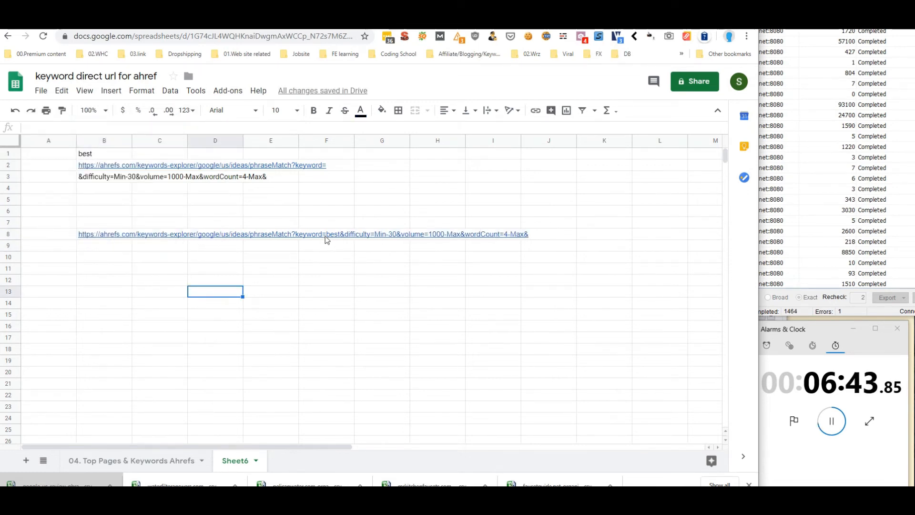
left_click(98, 235)
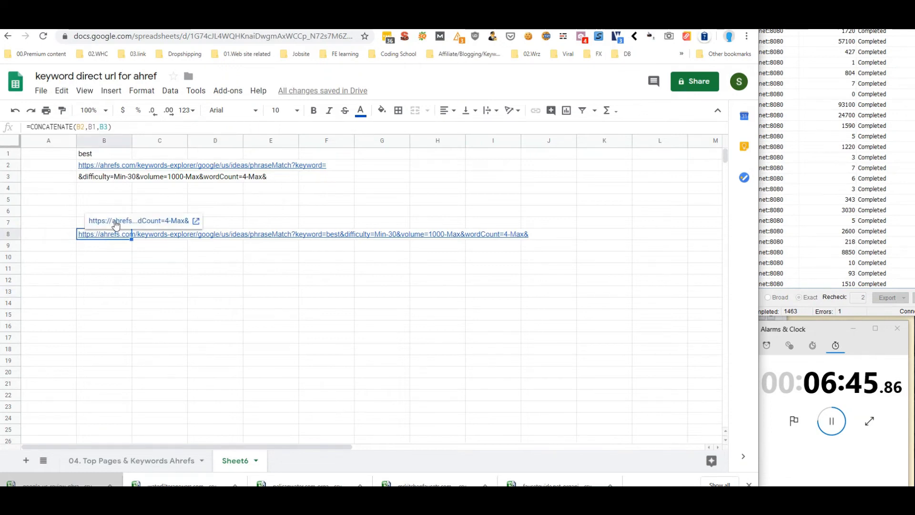
left_click(116, 222)
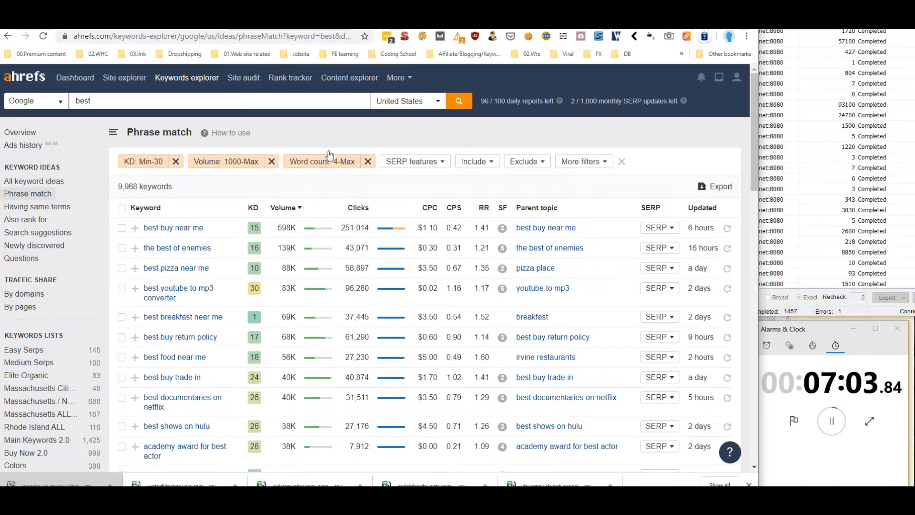
Return to the spreadsheet after reviewing the 'best' phrase-match results in Ahrefs
left_click(186, 24)
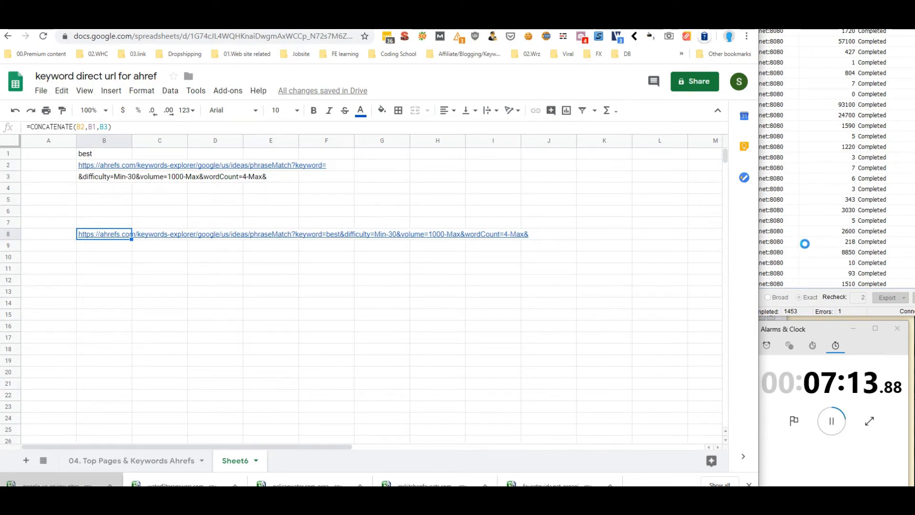
Replace the B1 keyword with 'review' and check B8's updated keyword=review link
left_click(105, 158)
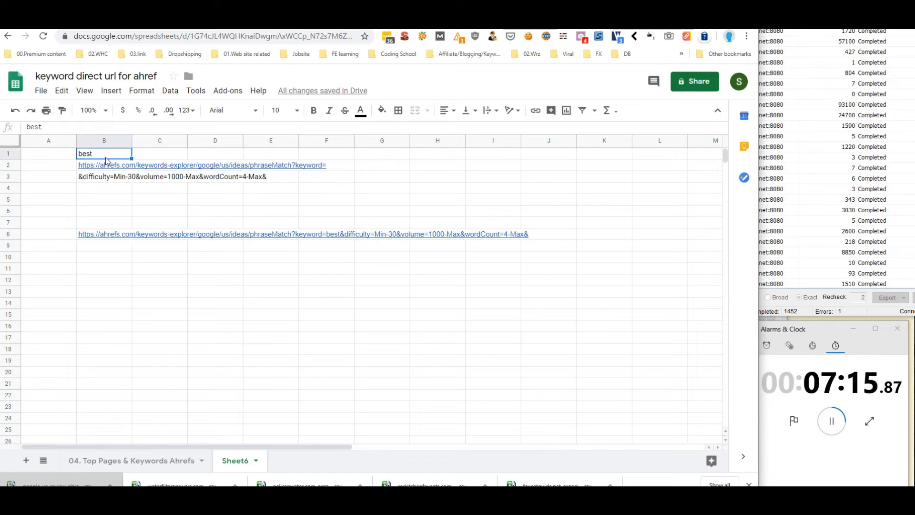
left_click(93, 202)
left_click(97, 190)
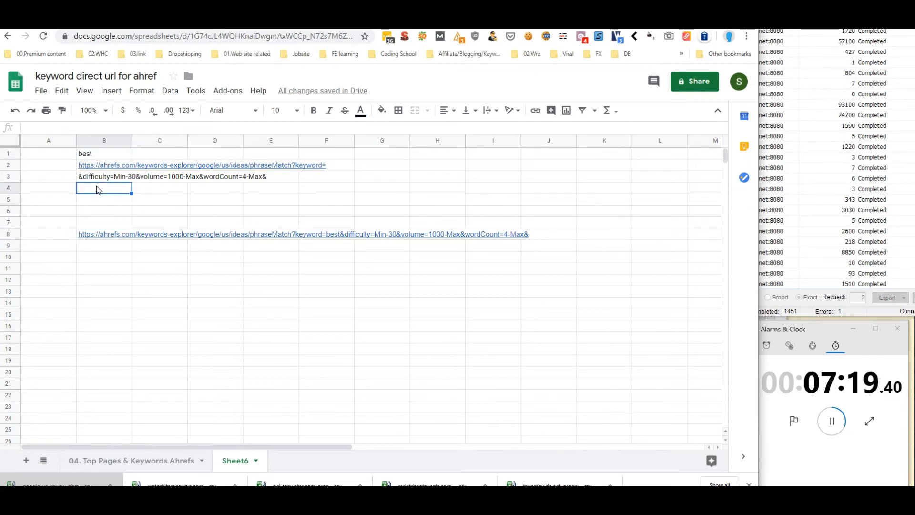
left_click(87, 232)
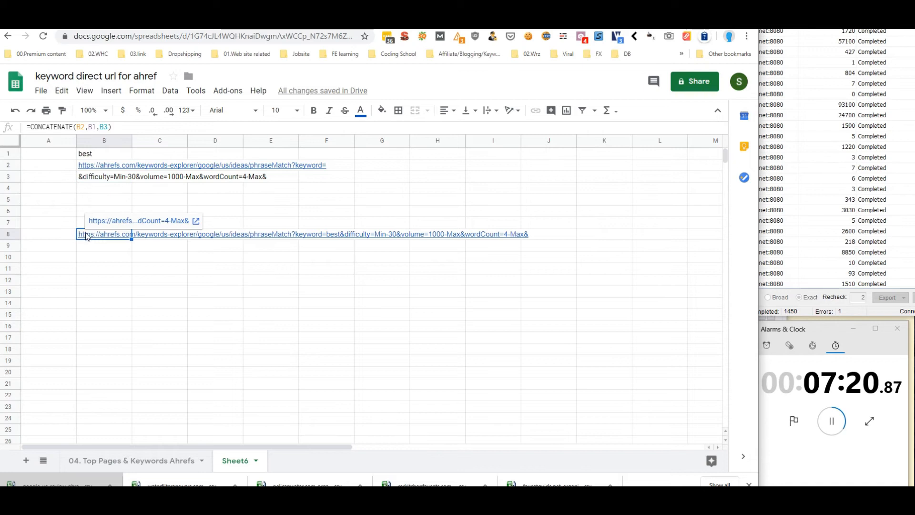
left_click(92, 190)
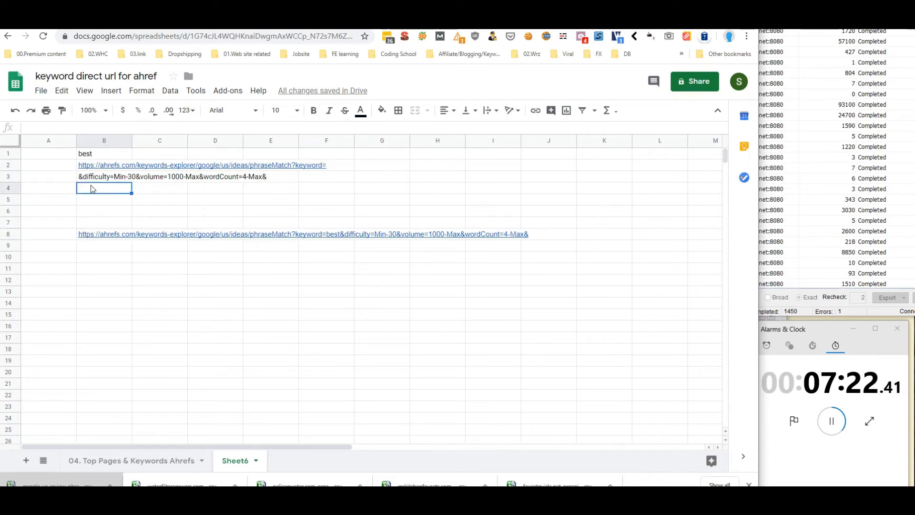
left_click(46, 236)
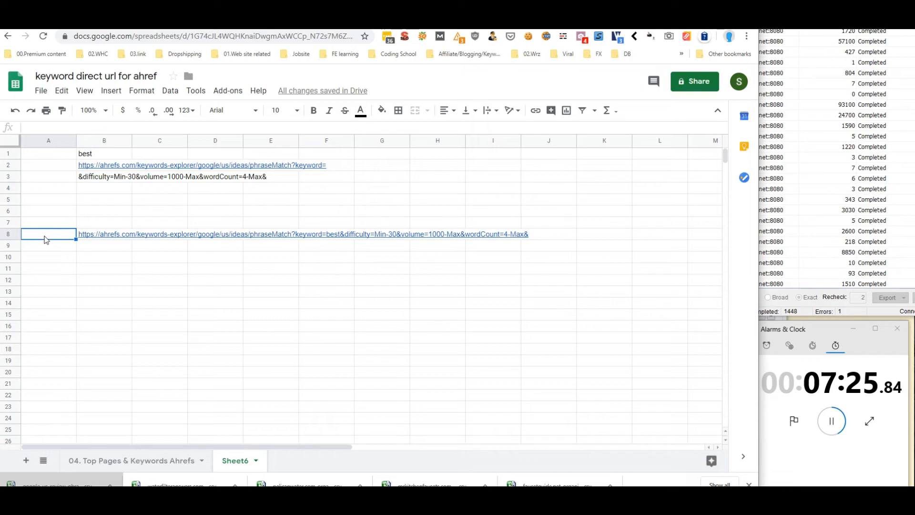
left_click(77, 154)
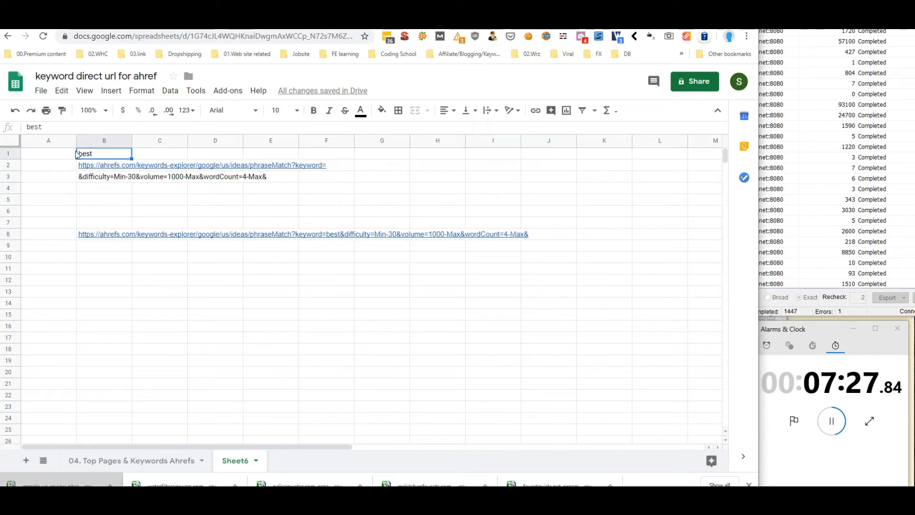
type("revi")
key("Return")
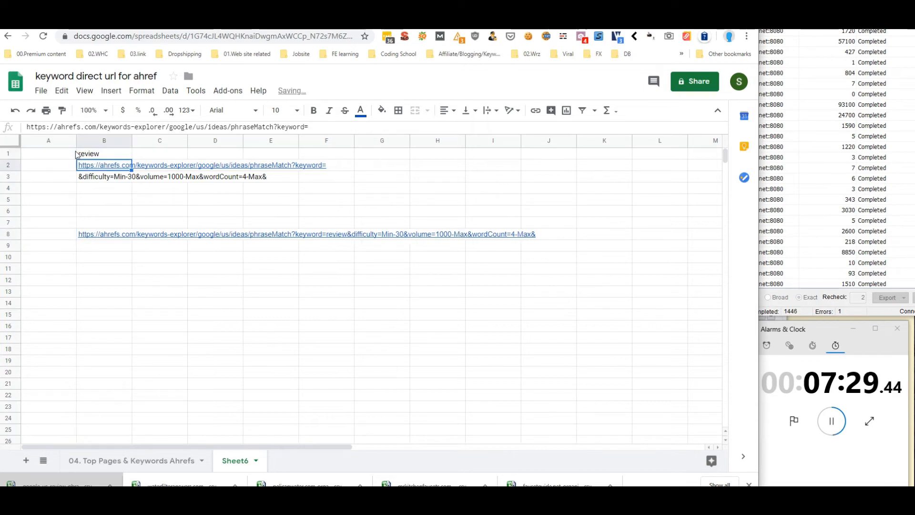
left_click(118, 235)
Open B8's 'review' link in Ahrefs, look over the 1,300 results, and return to the sheet
left_click(139, 221)
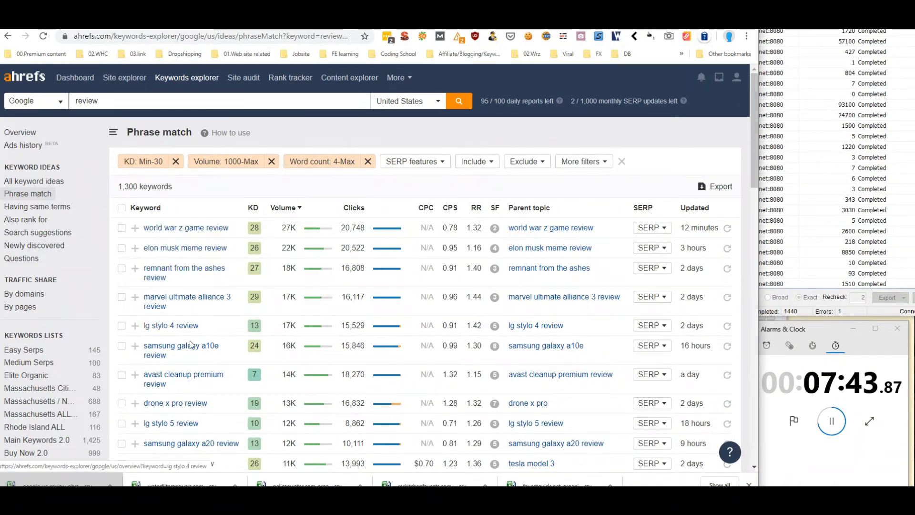
scroll(229, 280, "down", 12)
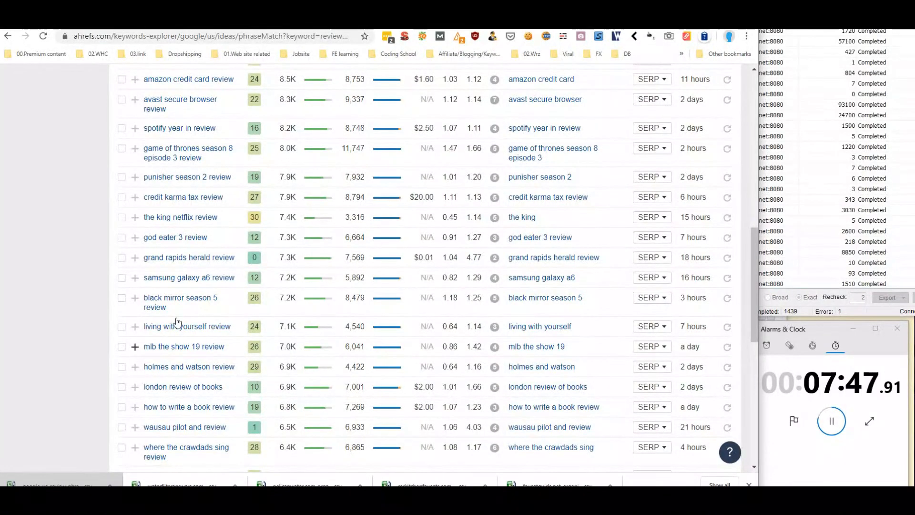
scroll(173, 322, "up", 15)
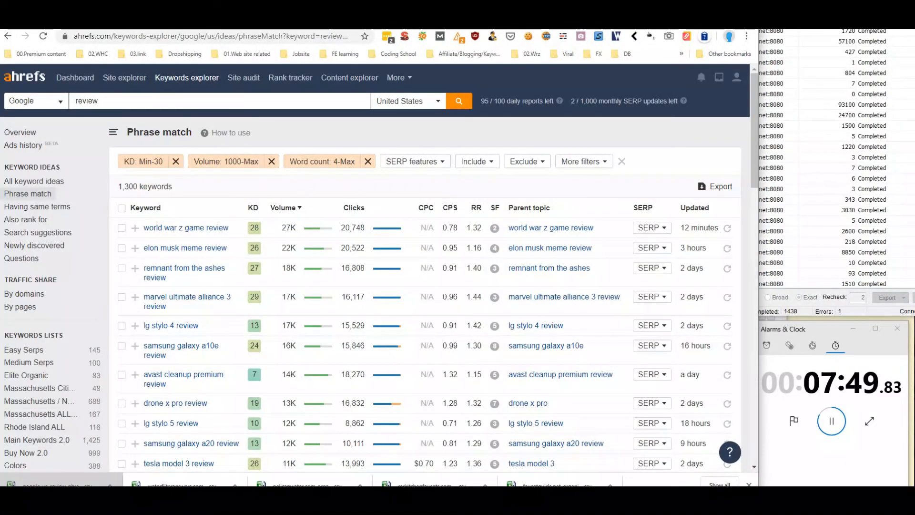
left_click(131, 22)
Change the B1 keyword to 'comparison'
left_click(109, 157)
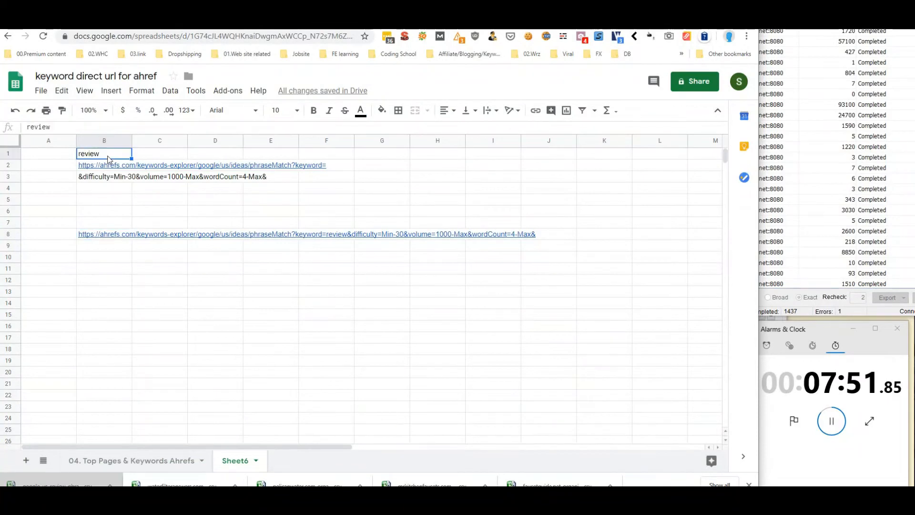
type("compare")
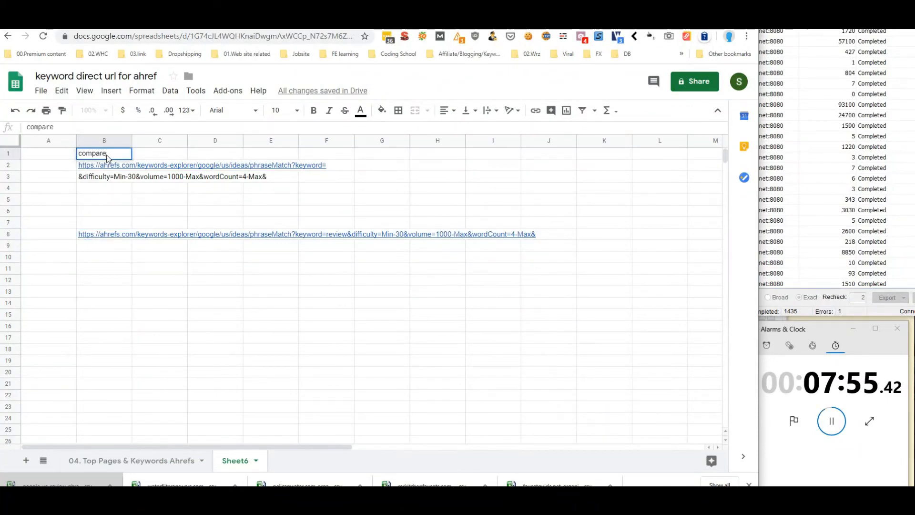
key("Return")
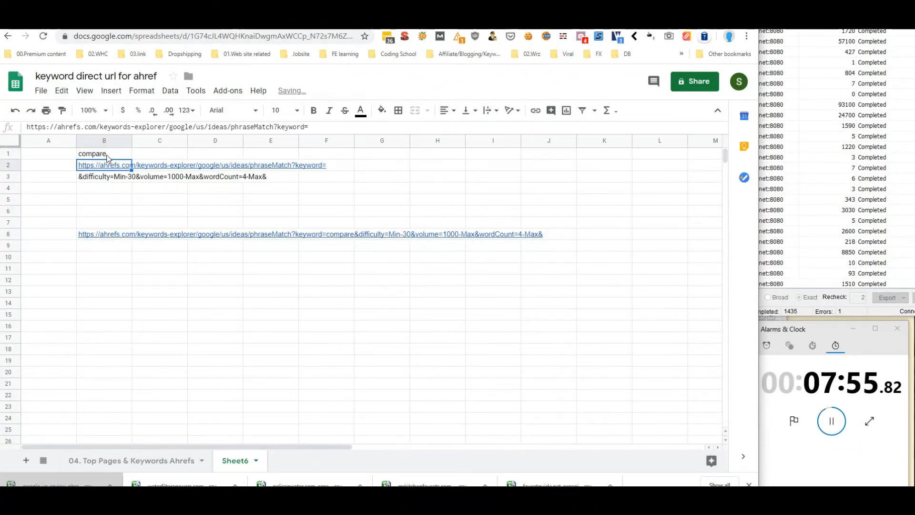
left_click(108, 159)
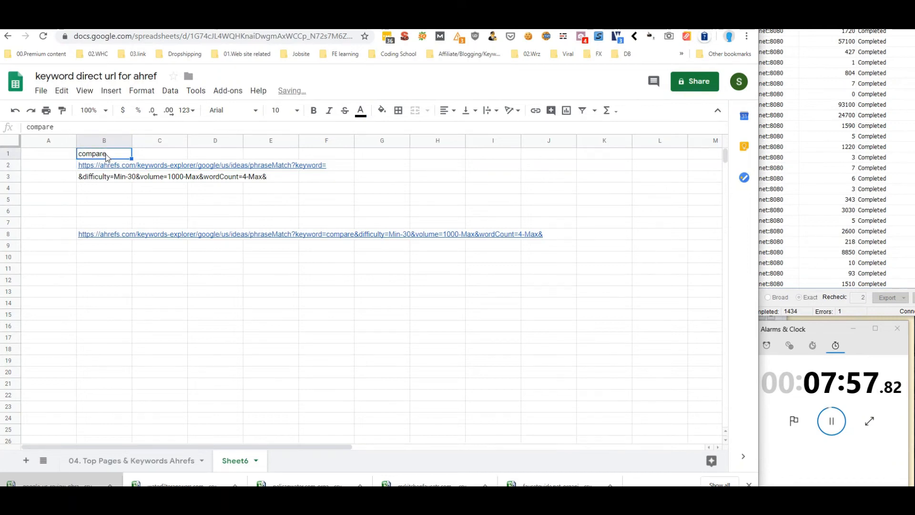
double_click(110, 157)
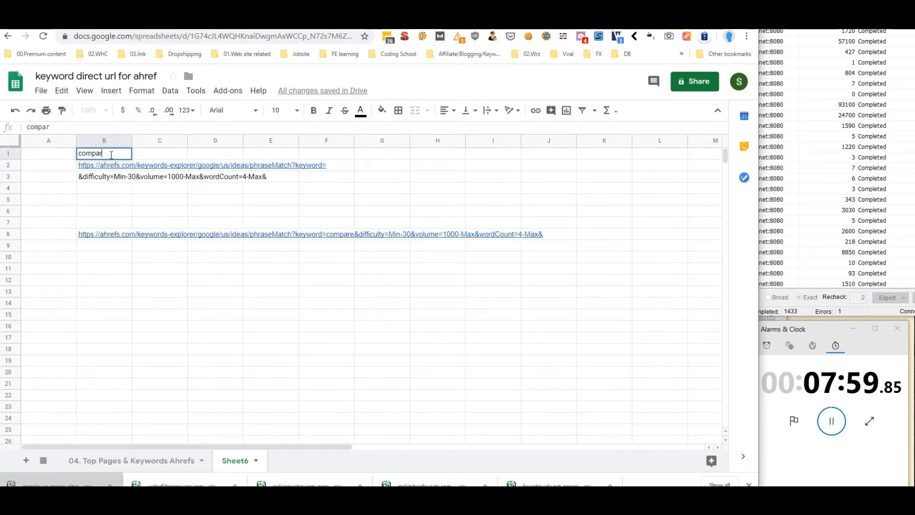
type("ison")
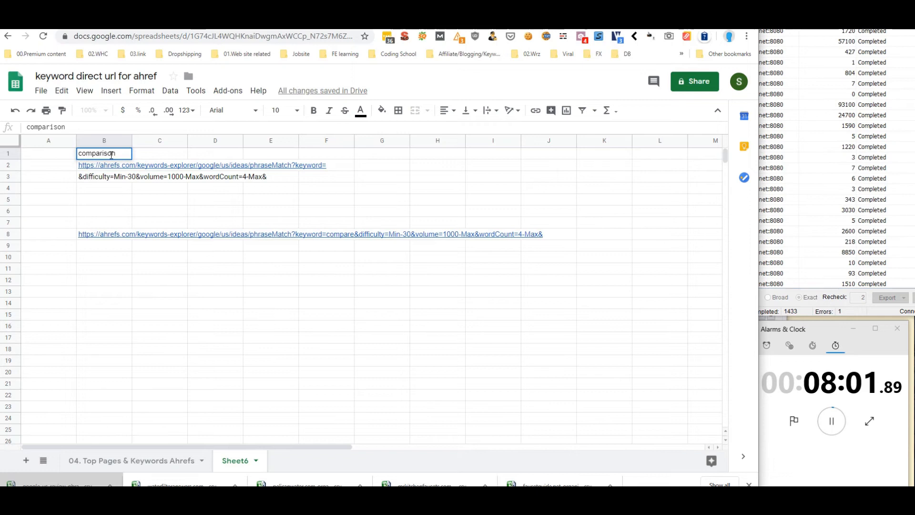
Check the word 'comparison' with a quick Google search, then close that tab
double_click(94, 155)
right_click(95, 156)
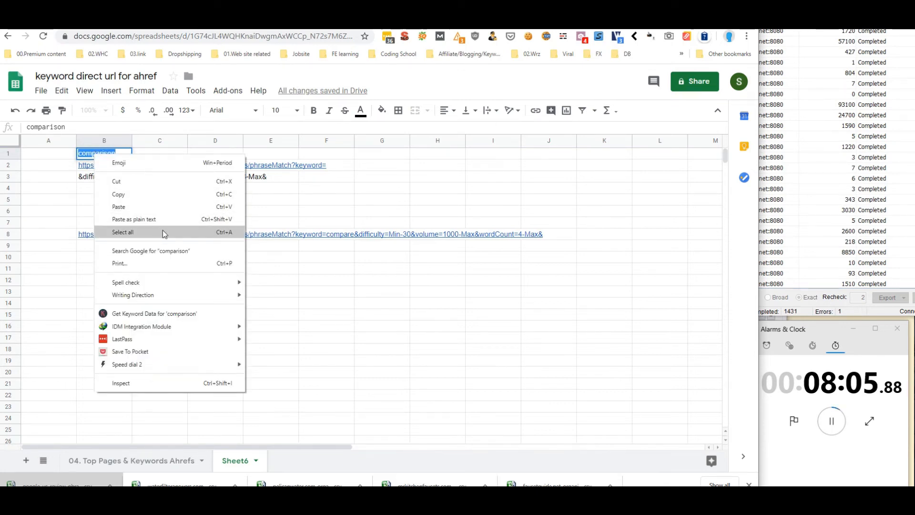
left_click(174, 250)
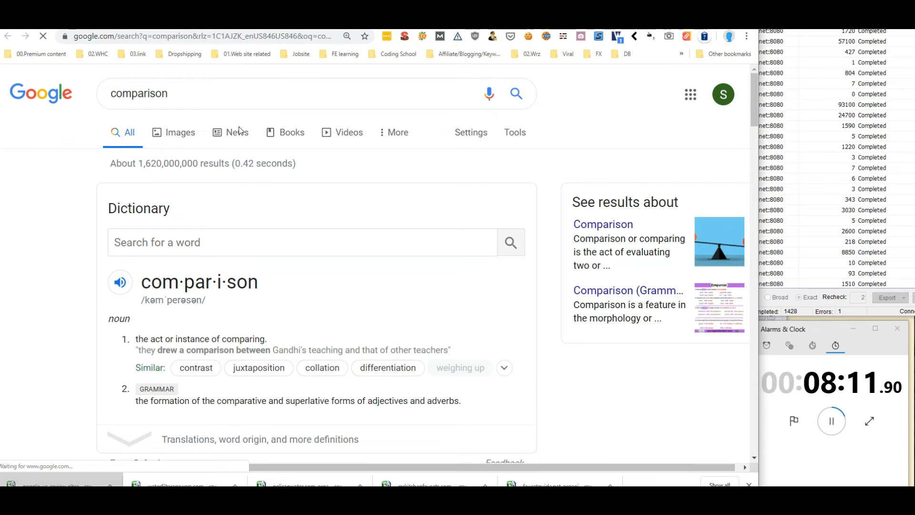
key("ctrl+w")
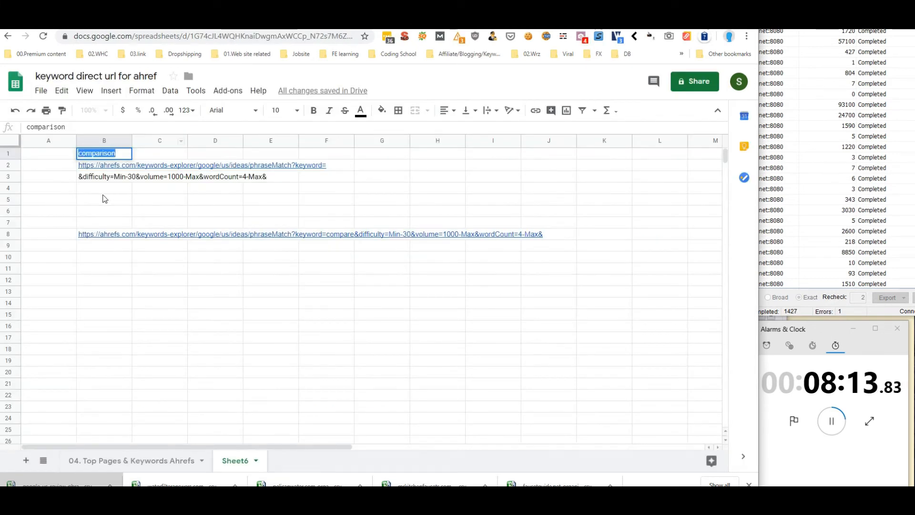
Open B8's 'comparison' link in Ahrefs and remove the Volume 1000-Max filter, widening results to 12,834
left_click(102, 192)
left_click(108, 238)
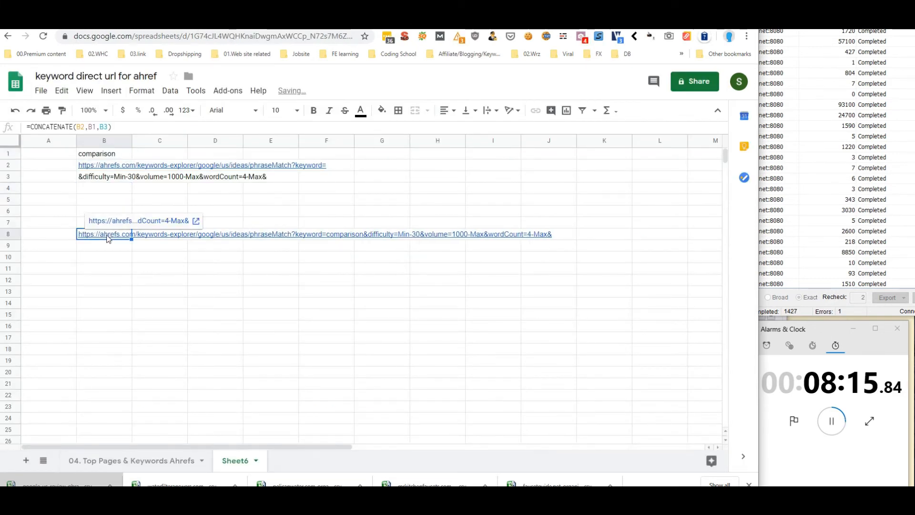
right_click(106, 237)
left_click(79, 203)
left_click(97, 236)
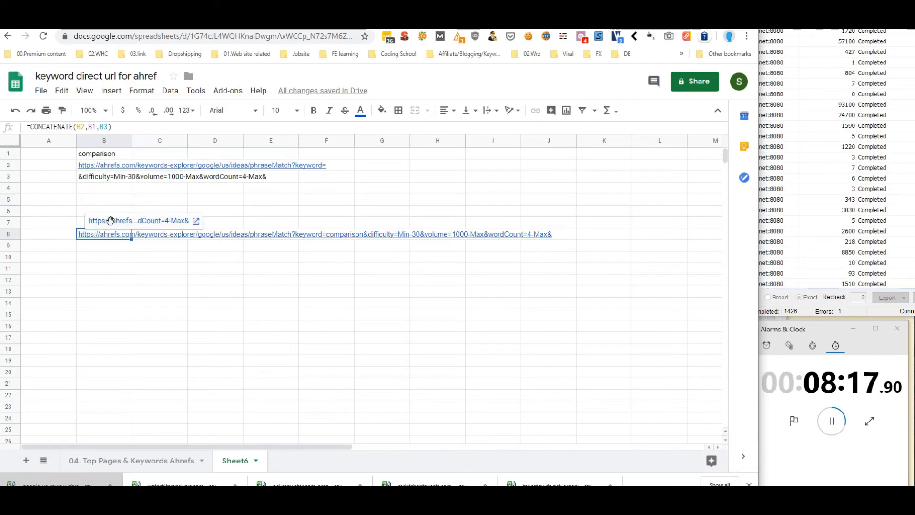
left_click(112, 220)
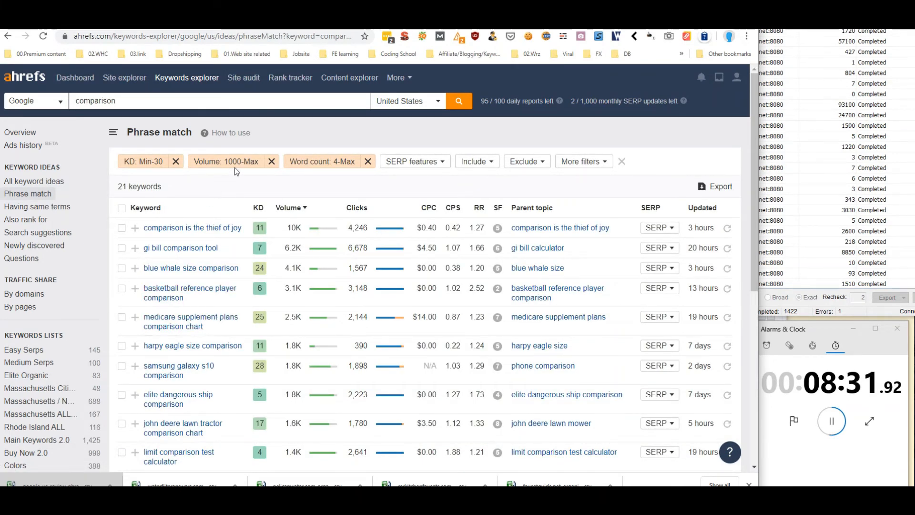
left_click(272, 162)
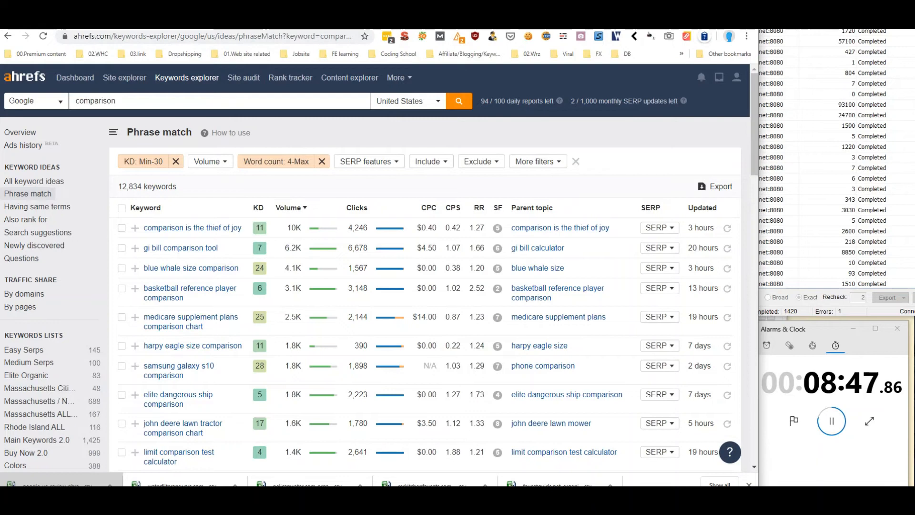
left_click(305, 24)
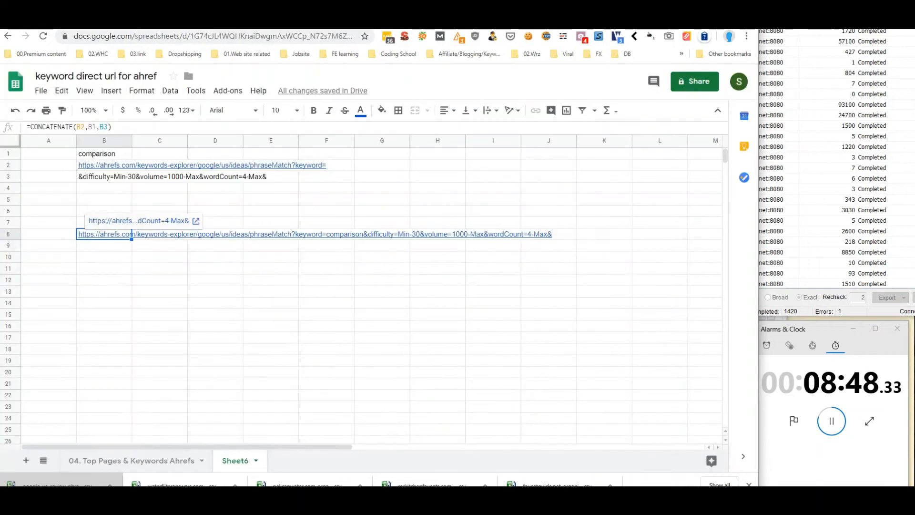
left_click(121, 159)
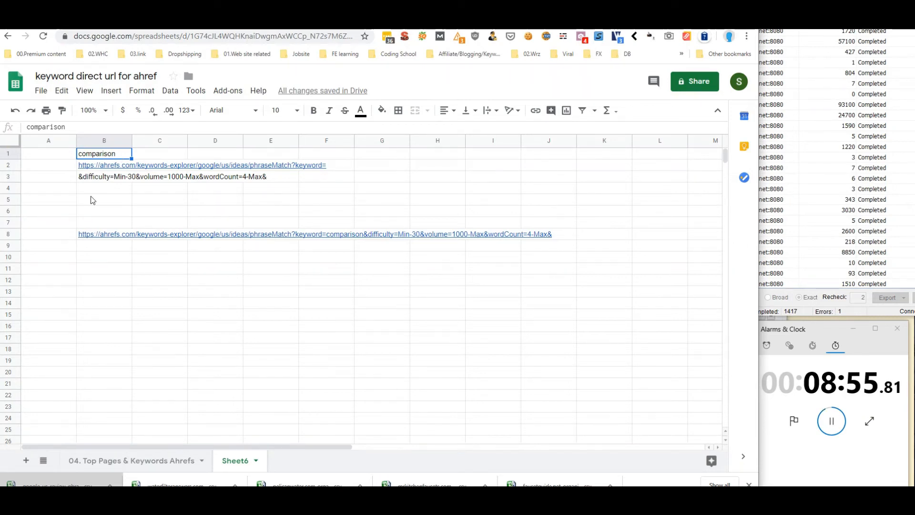
double_click(117, 153)
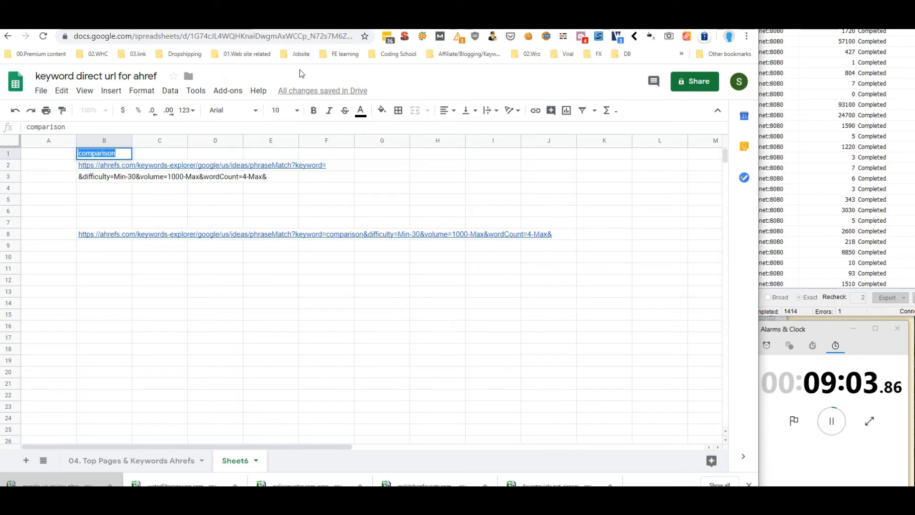
right_click(214, 14)
left_click(246, 20)
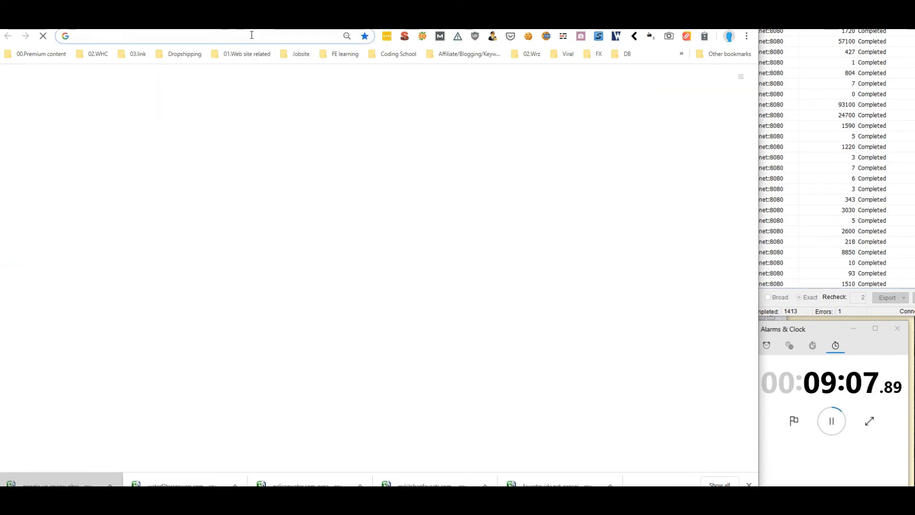
type("keyw")
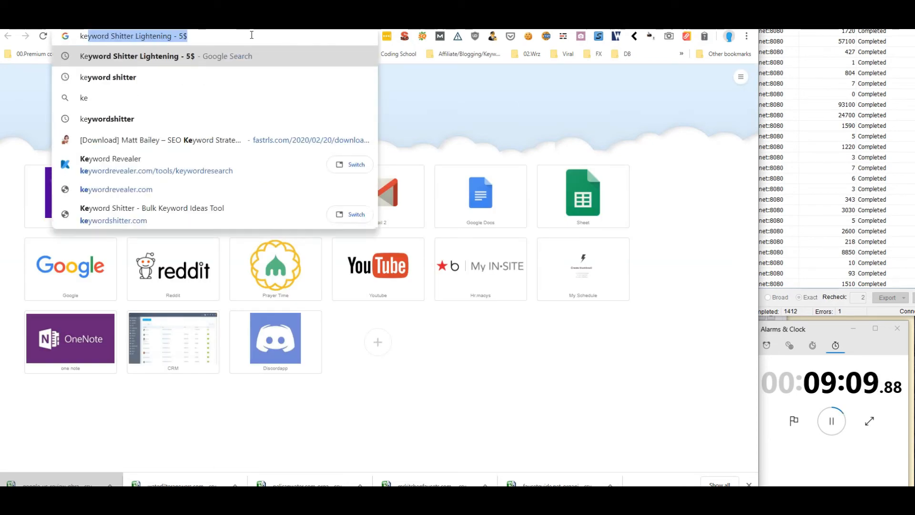
key("BackSpace")
key("BackSpace")
key("BackSpace")
key("BackSpace")
key("BackSpace")
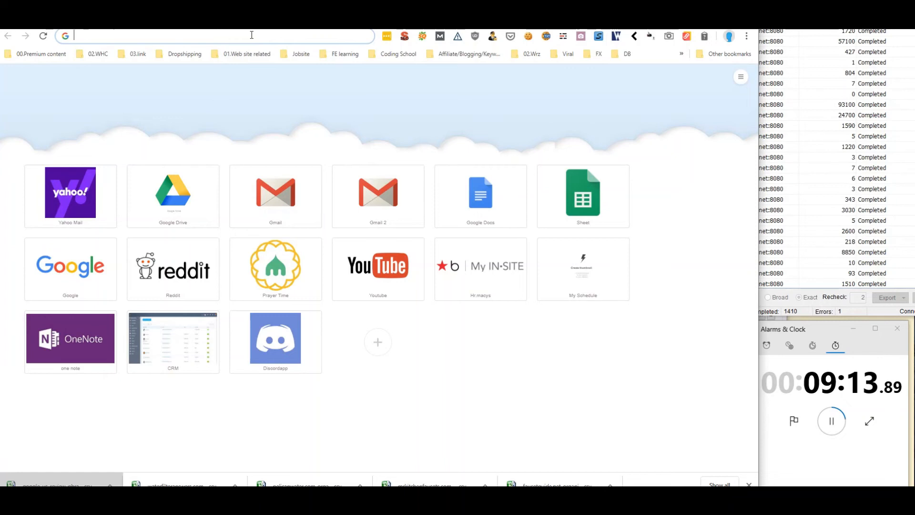
left_click(129, 24)
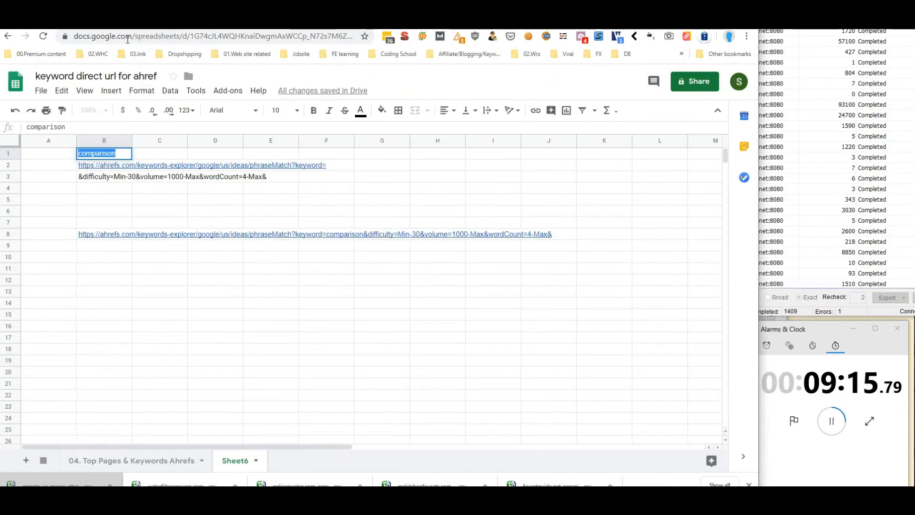
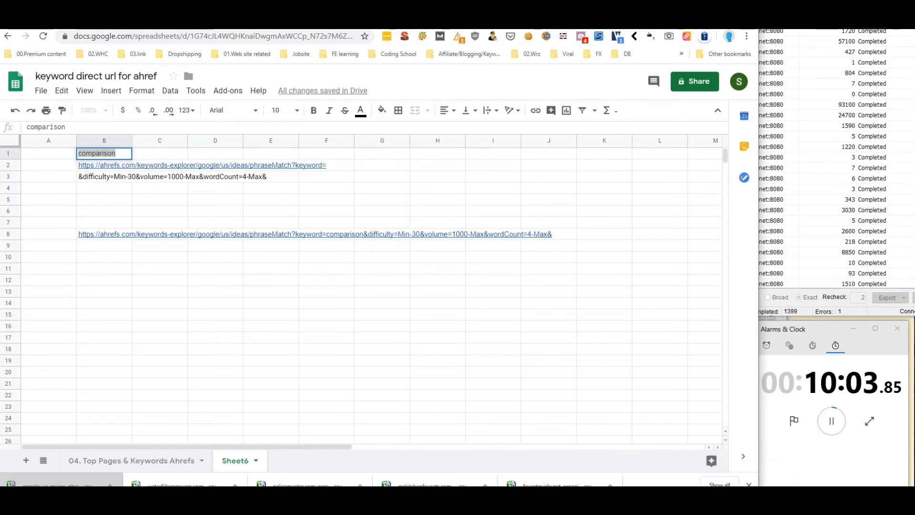
Bring up the 'city name + keyword' spreadsheet on its 'top 700 city + keyword' sheet
key("alt+Tab")
key("alt+Tab")
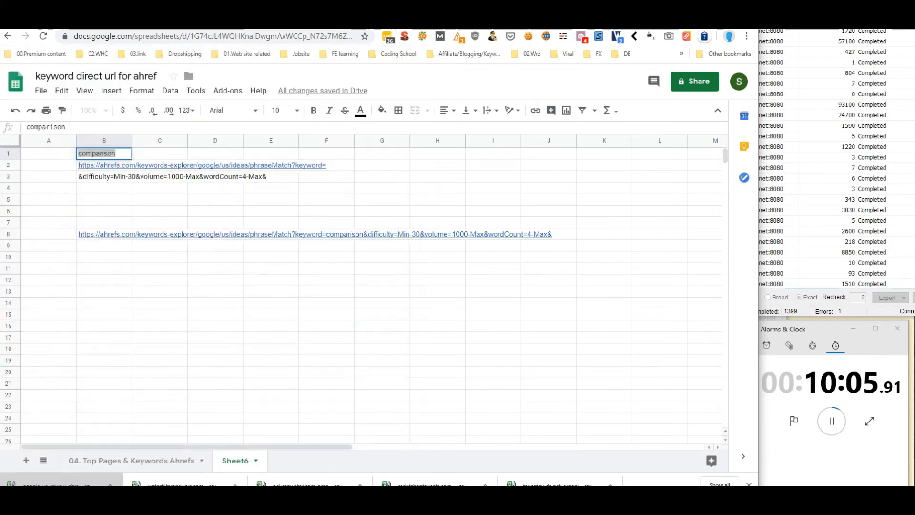
key("alt+Tab")
key("ctrl+w")
key("ctrl+shift+t")
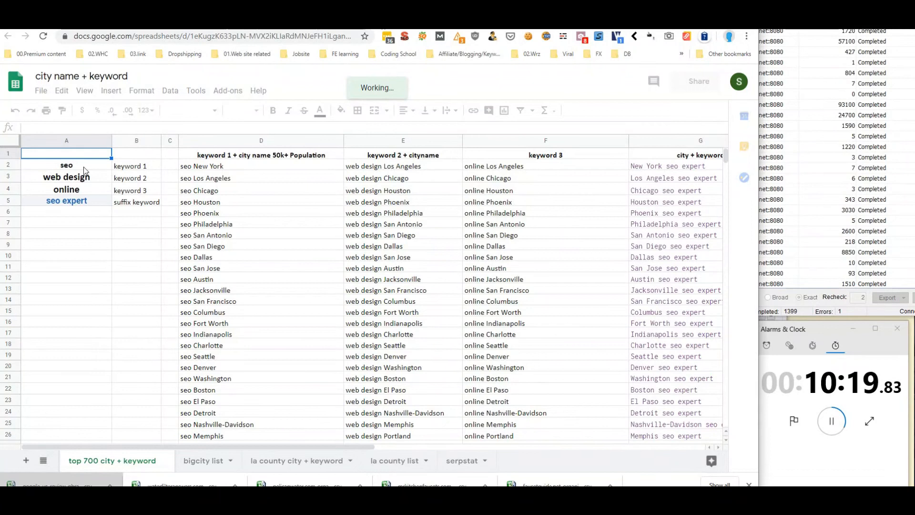
Change the A2 keyword to 'seo expert' so column D lists 'seo expert' plus each city
left_click(84, 166)
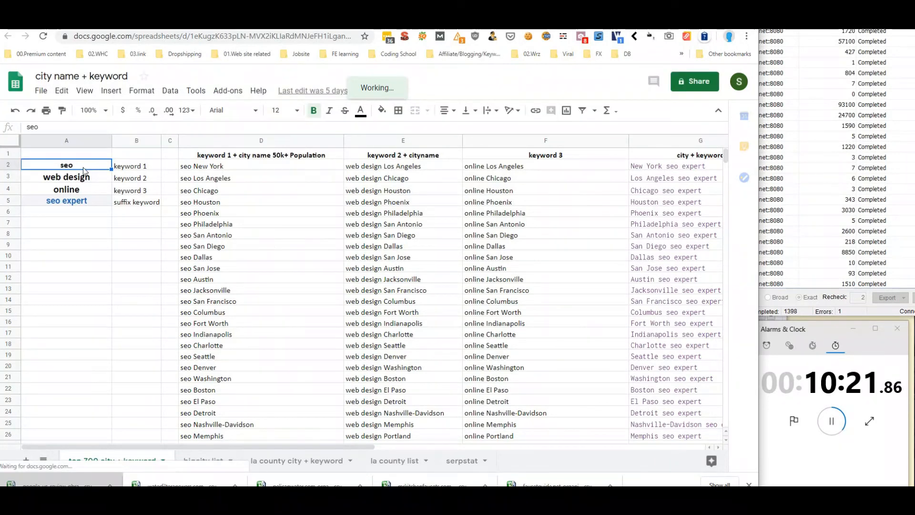
type("web")
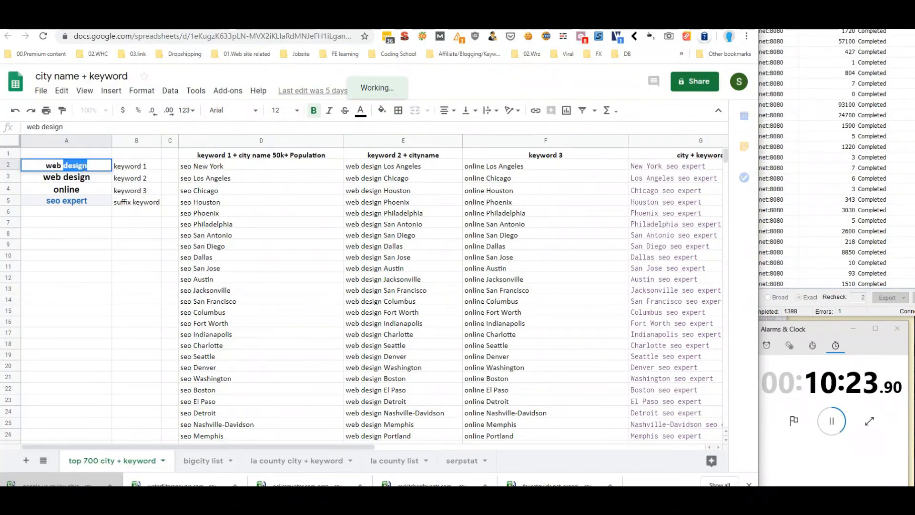
type(" design")
key("Return")
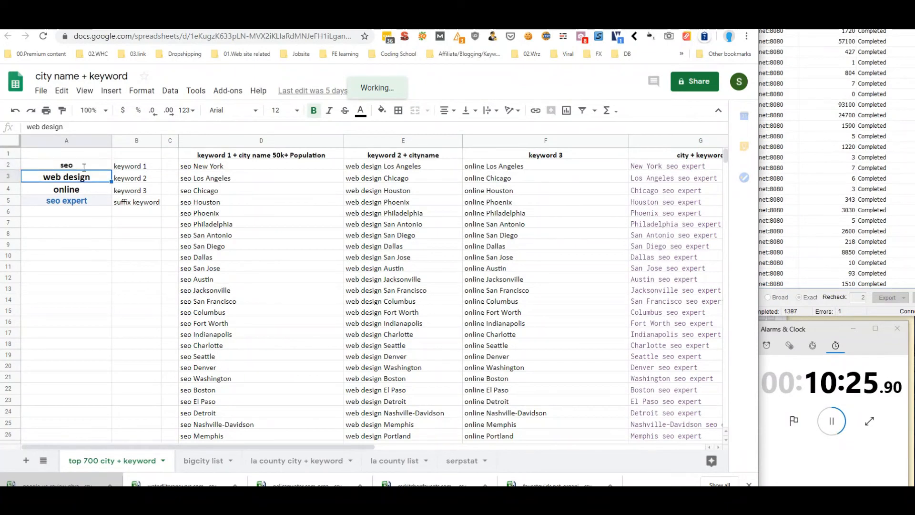
left_click(87, 166)
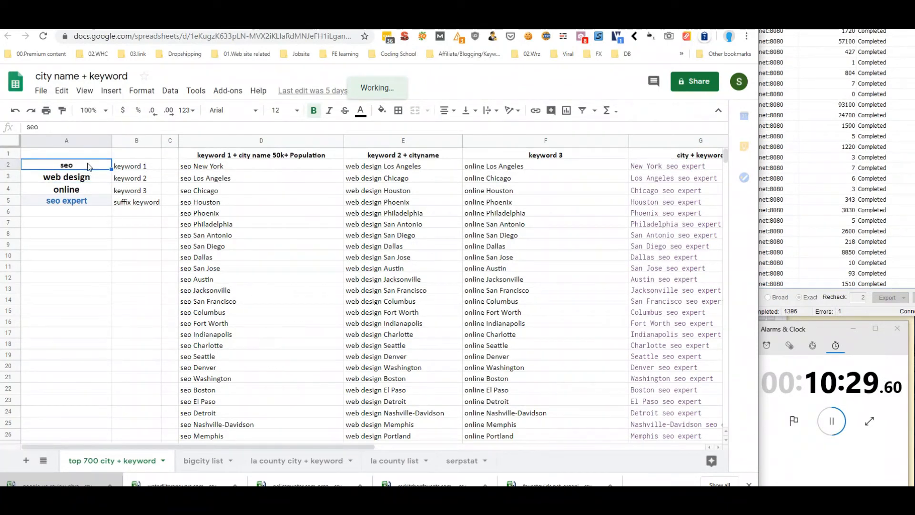
type("seo")
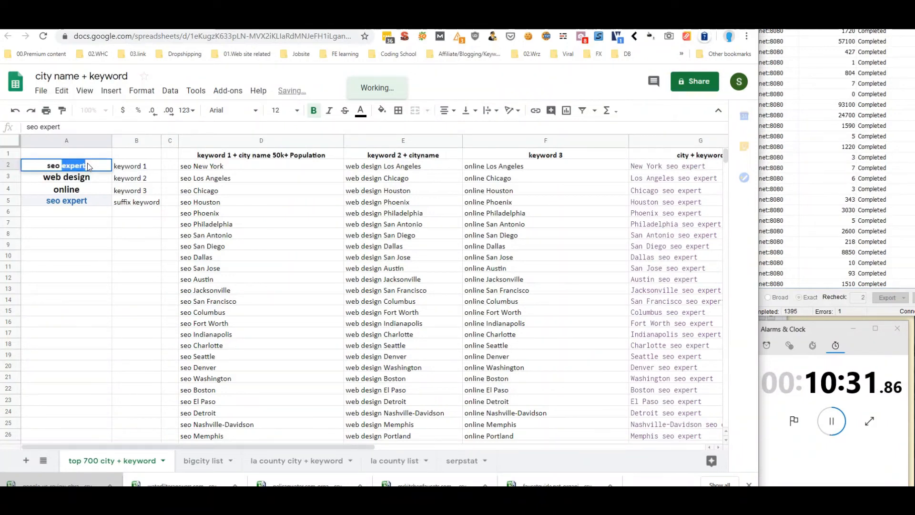
key("Return")
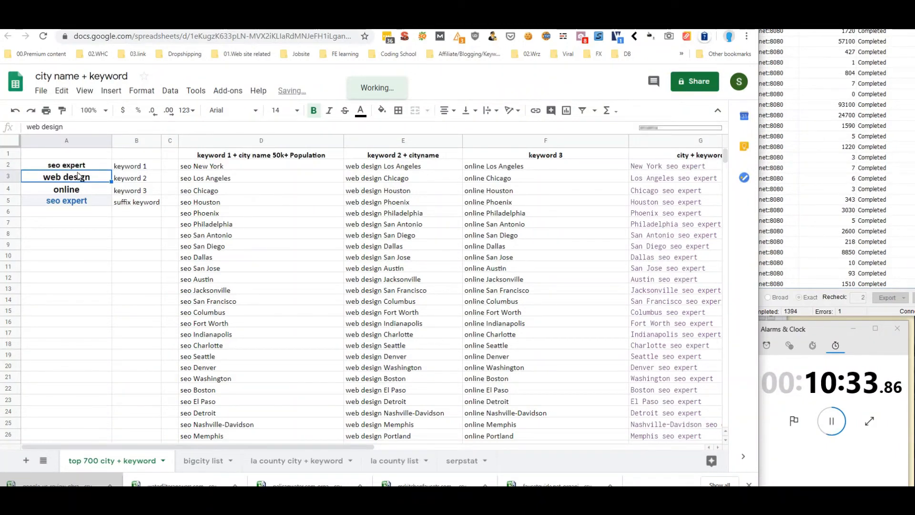
key("Up")
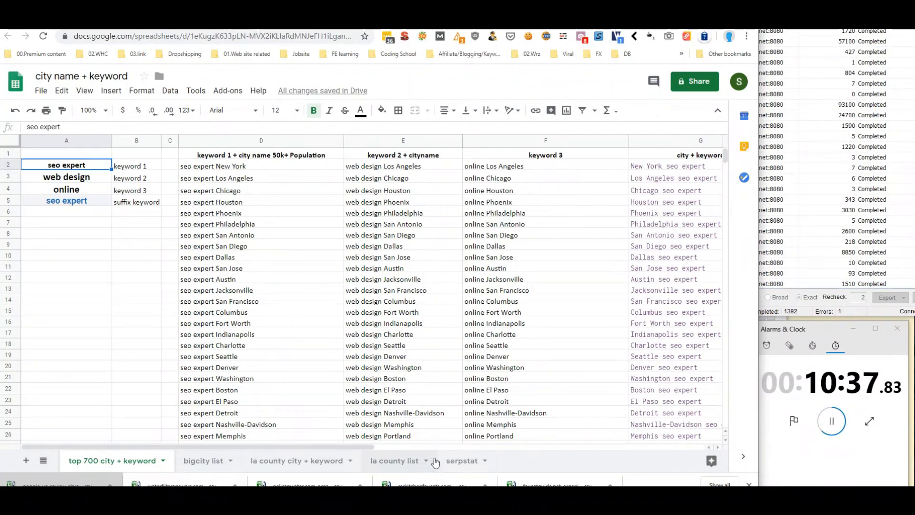
Scroll through the 'bigcity list' sheet of cities and populations, then start typing 'keywordre' in a new tab
left_click(211, 465)
scroll(142, 309, "down", 20)
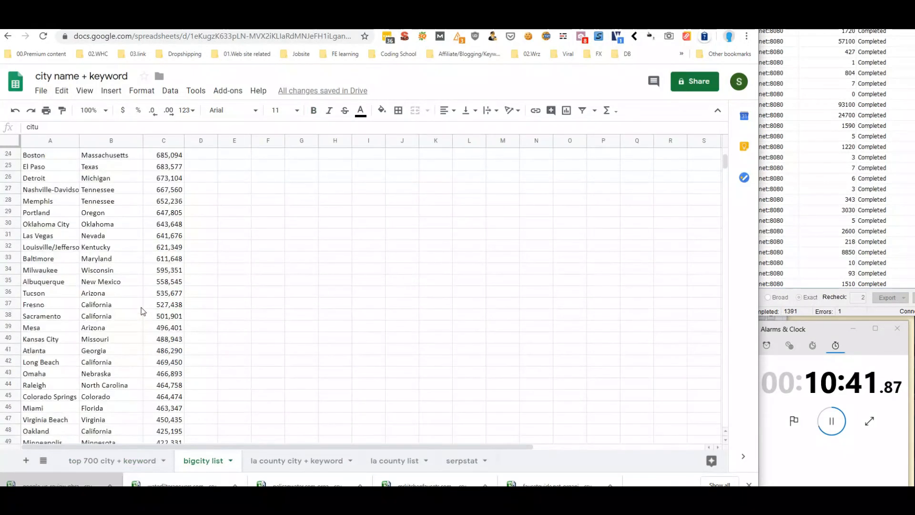
scroll(142, 311, "down", 20)
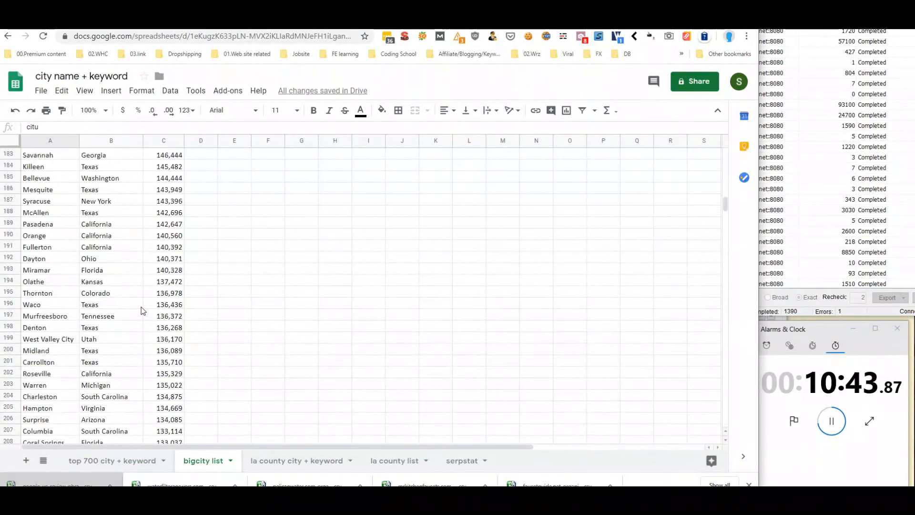
scroll(142, 310, "down", 20)
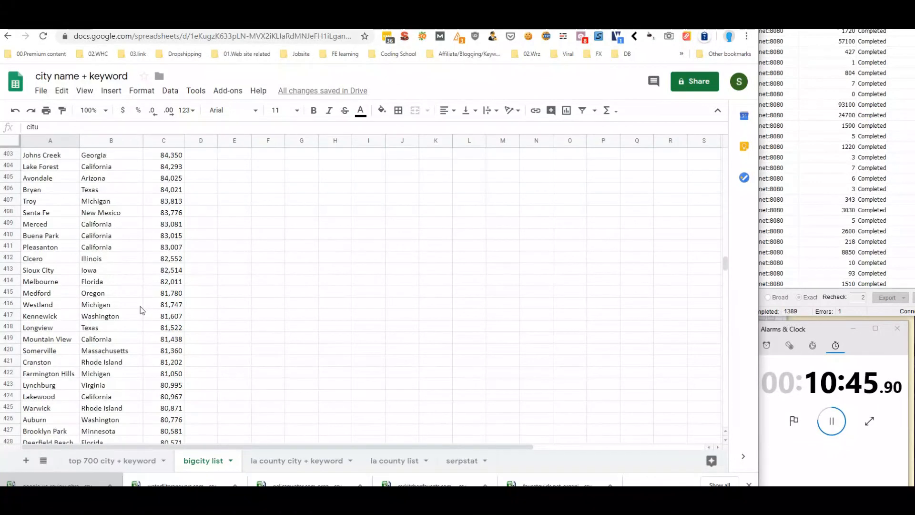
scroll(143, 309, "down", 20)
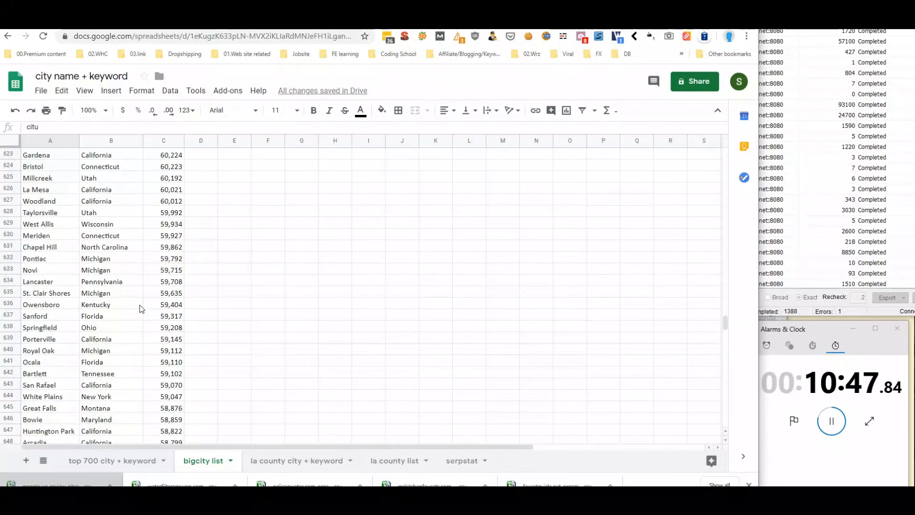
scroll(175, 354, "up", 20)
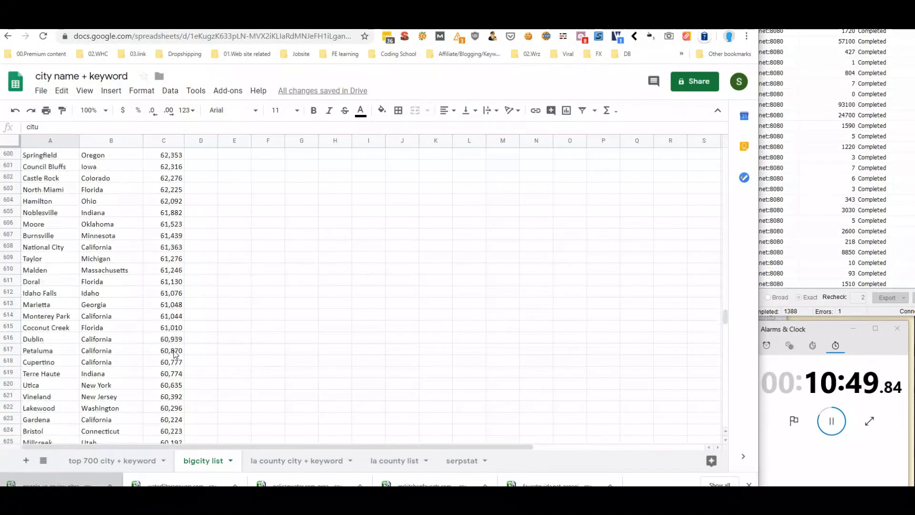
scroll(187, 357, "down", 20)
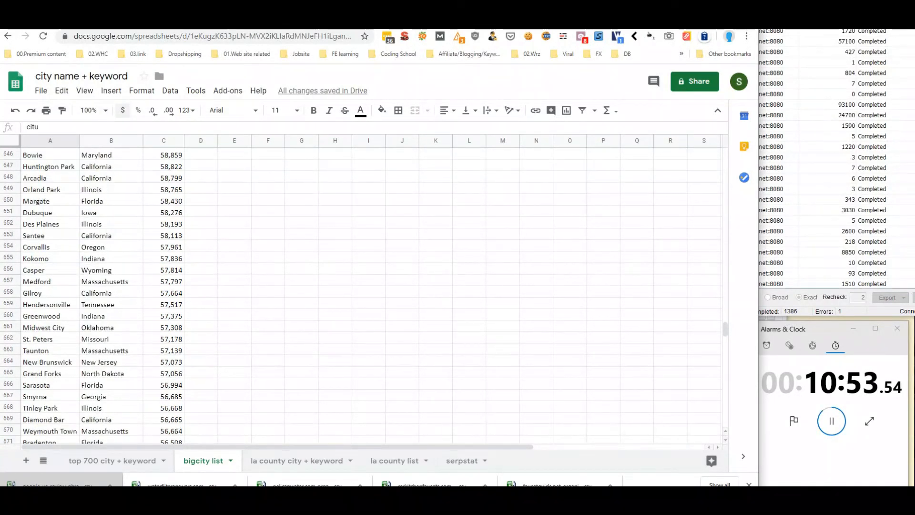
left_click(250, 20)
type("key")
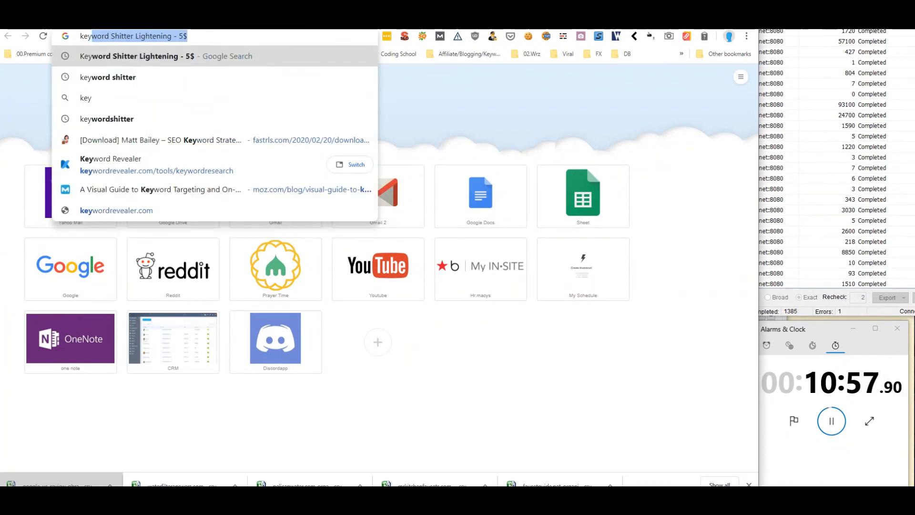
type("word")
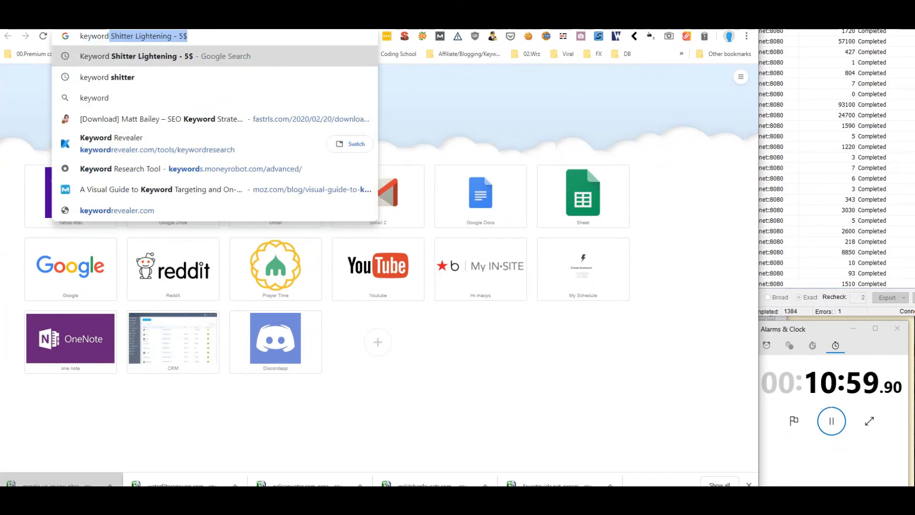
type("re")
Load Keyword Revealer, then copy column D's 'seo expert' city keywords from the 'top 700 city + keyword' sheet
key("Return")
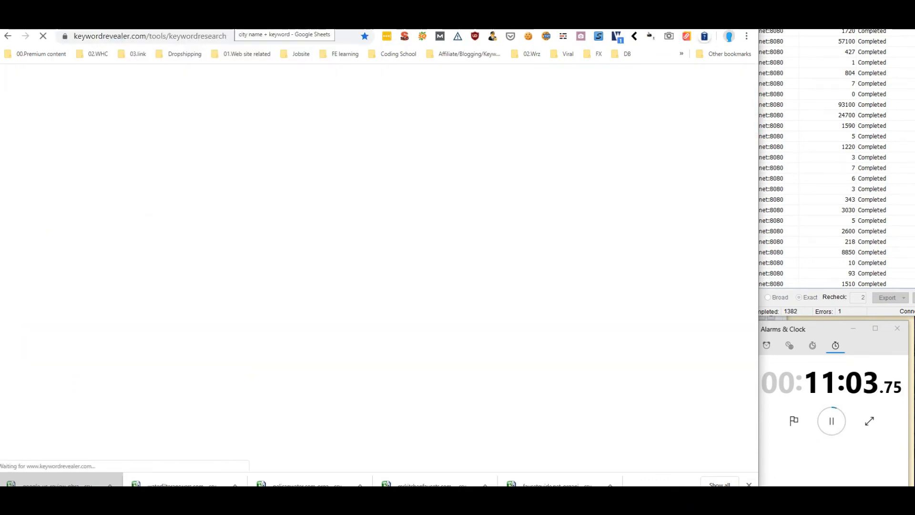
left_click(224, 22)
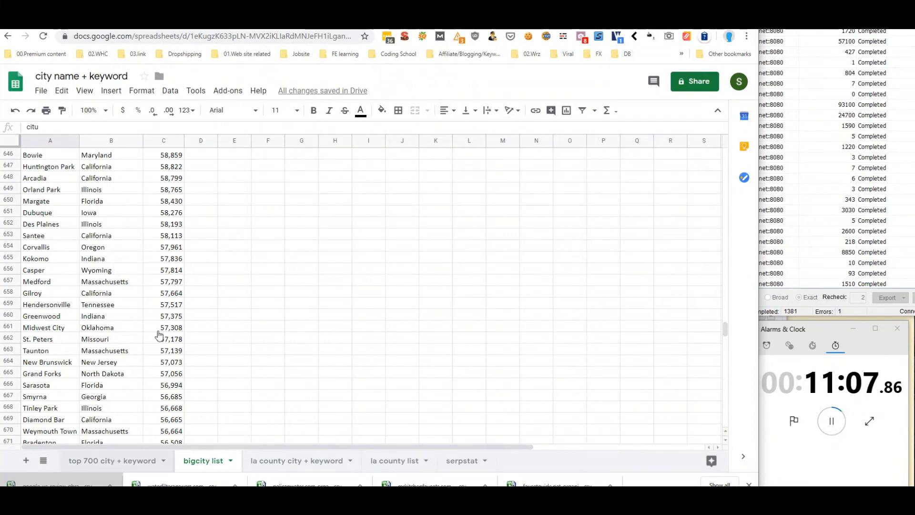
left_click(113, 456)
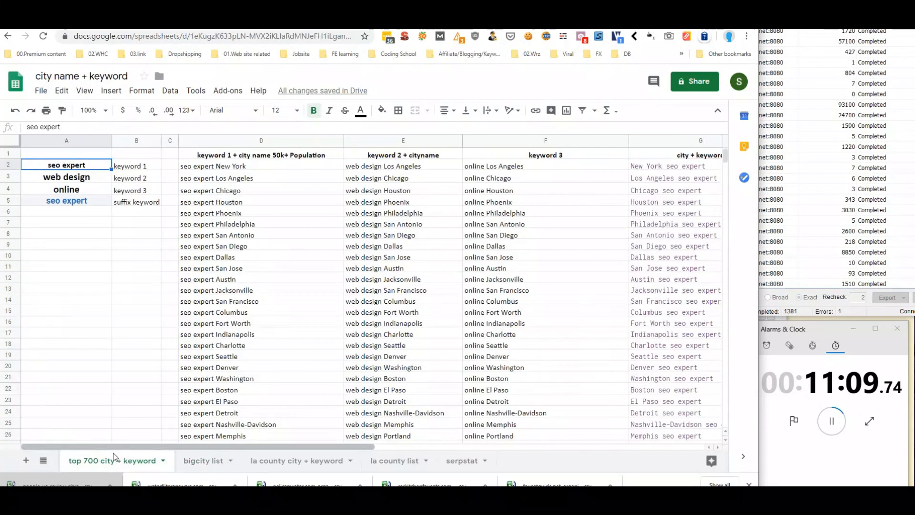
left_click(255, 141)
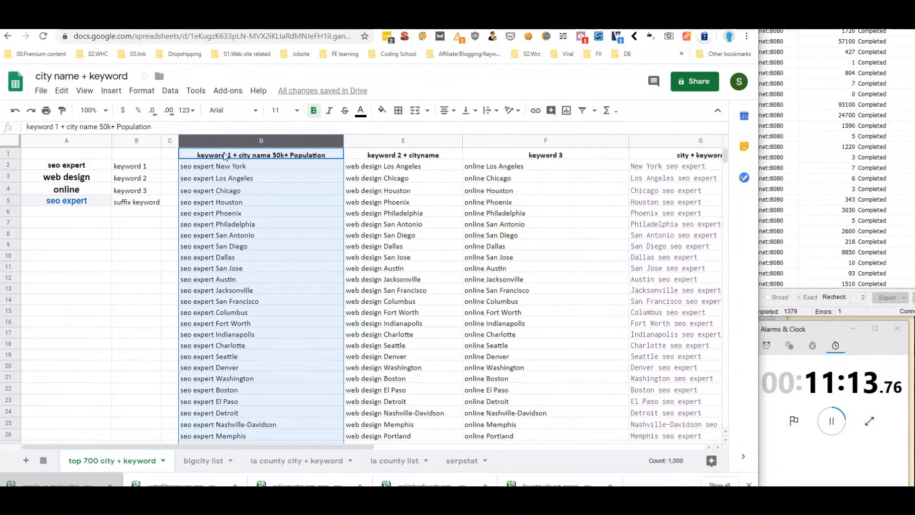
right_click(230, 175)
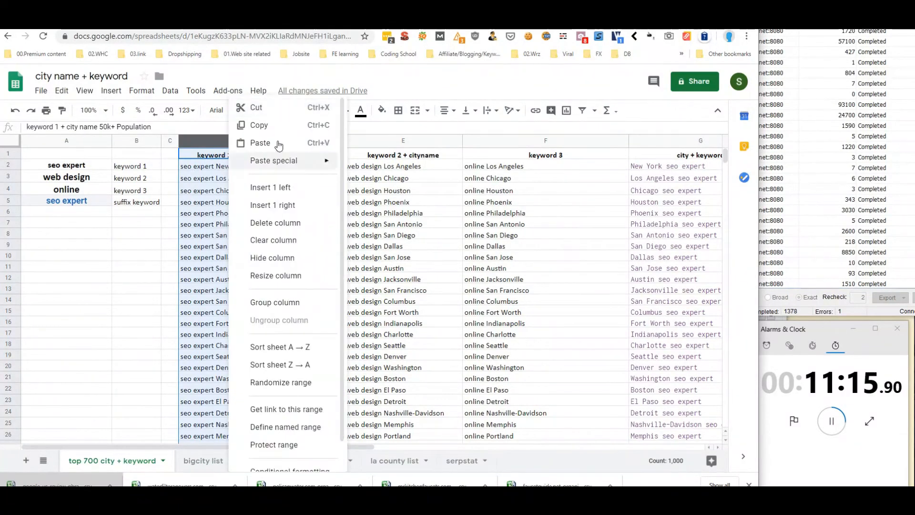
left_click(275, 125)
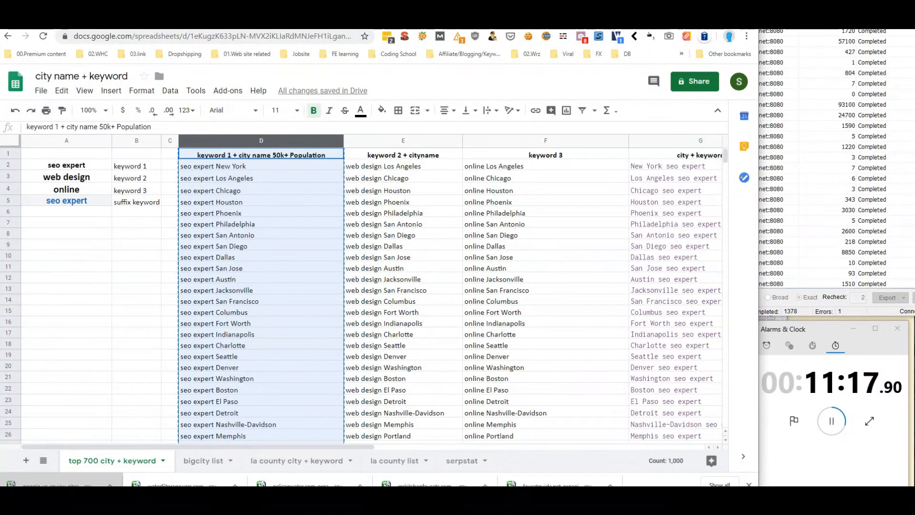
key("ctrl+Tab")
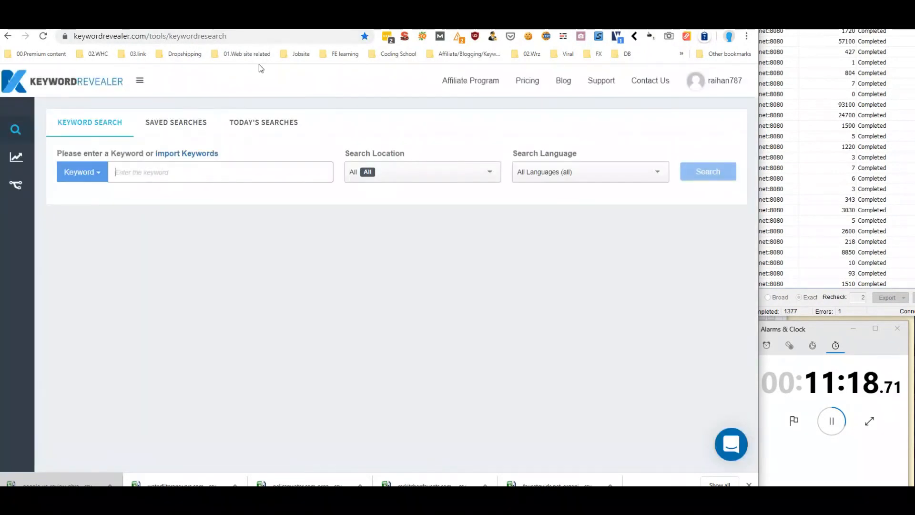
Paste the copied city keywords into Keyword Revealer's import box and trim the list to 700 lines
left_click(185, 154)
right_click(150, 191)
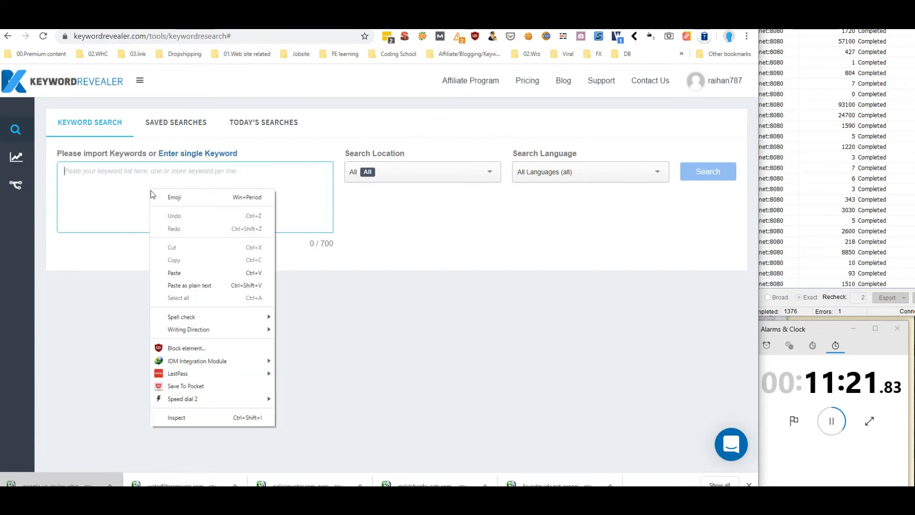
left_click(190, 270)
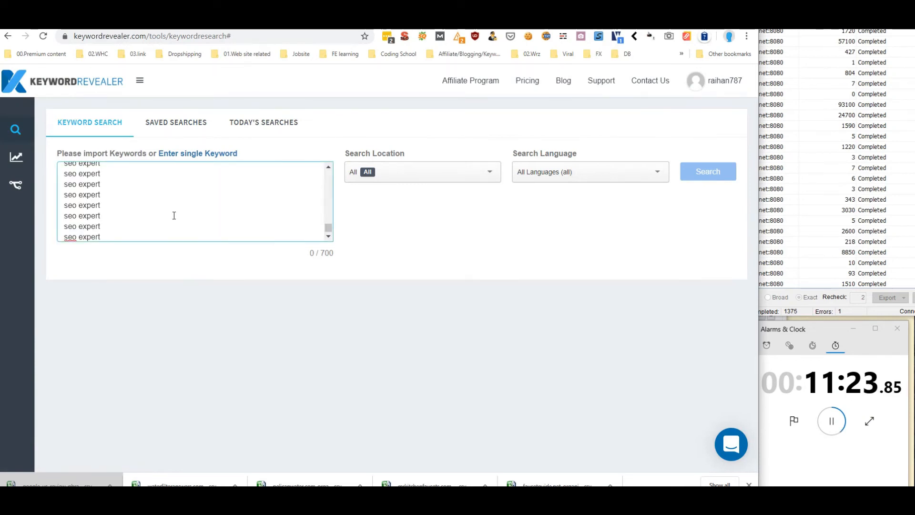
left_click_drag(209, 240, 64, 225)
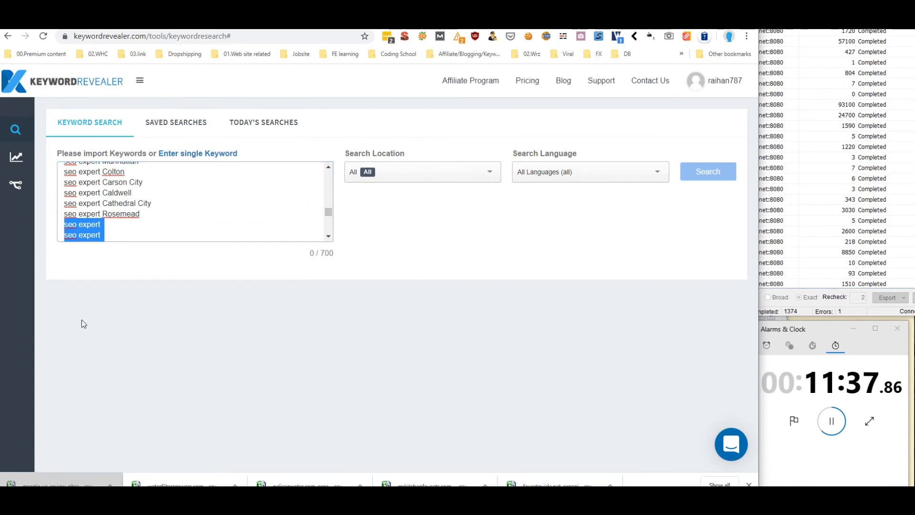
key("BackSpace")
key("BackSpace")
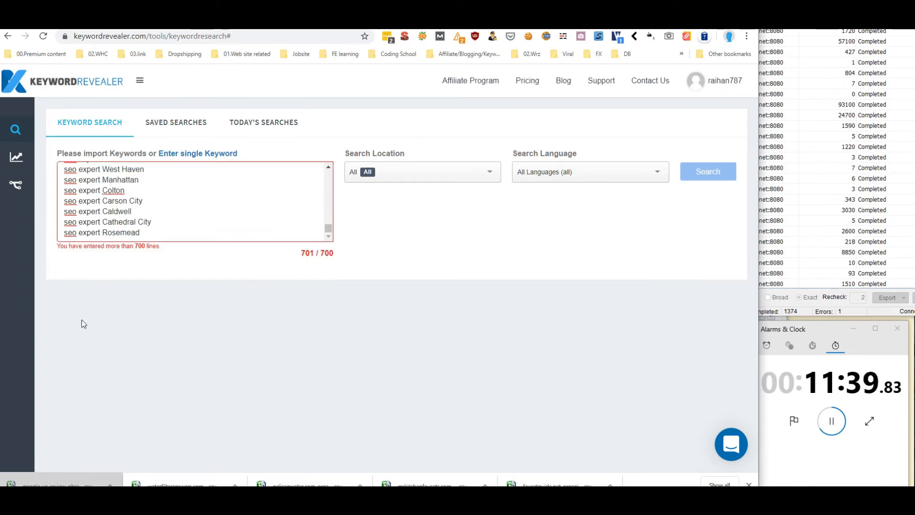
key("BackSpace")
key("BackSpace")
key("BackSpace")
key("BackSpace")
key("BackSpace")
key("BackSpace")
key("BackSpace")
key("BackSpace")
key("BackSpace")
key("BackSpace")
key("BackSpace")
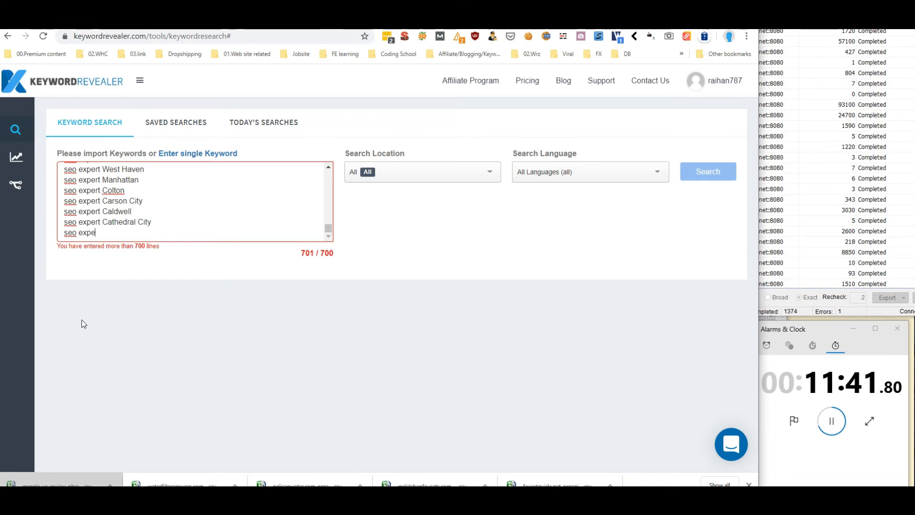
key("BackSpace")
key("BackSpace")
key("BackSpace")
key("BackSpace")
key("BackSpace")
key("BackSpace")
key("BackSpace")
key("BackSpace")
key("BackSpace")
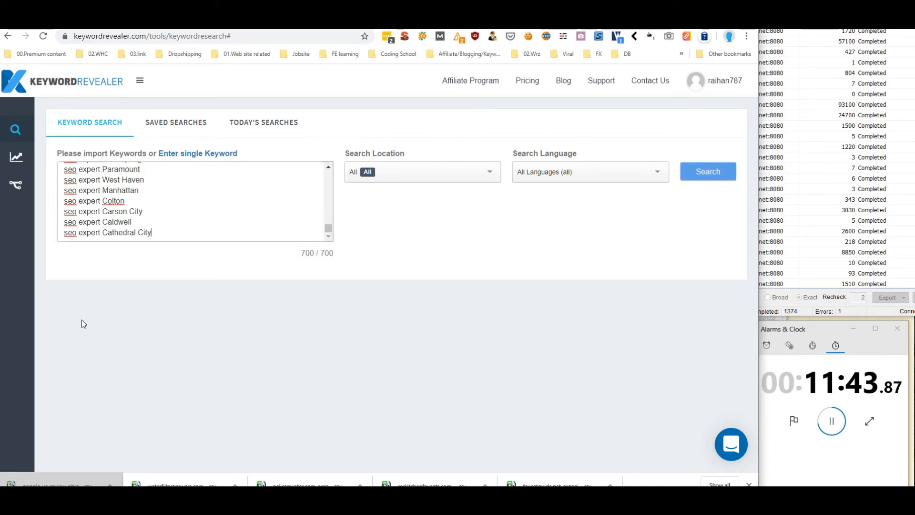
Set the search location to United States
left_click(427, 178)
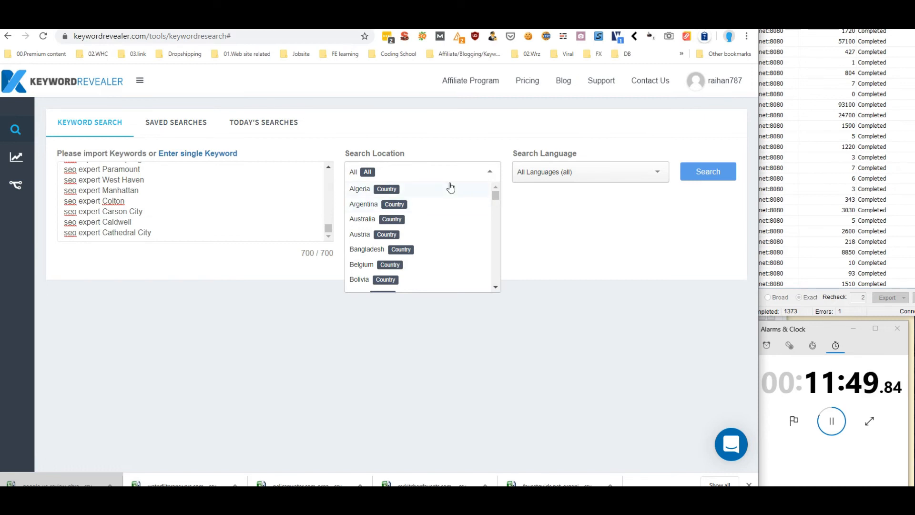
left_click_drag(498, 199, 493, 286)
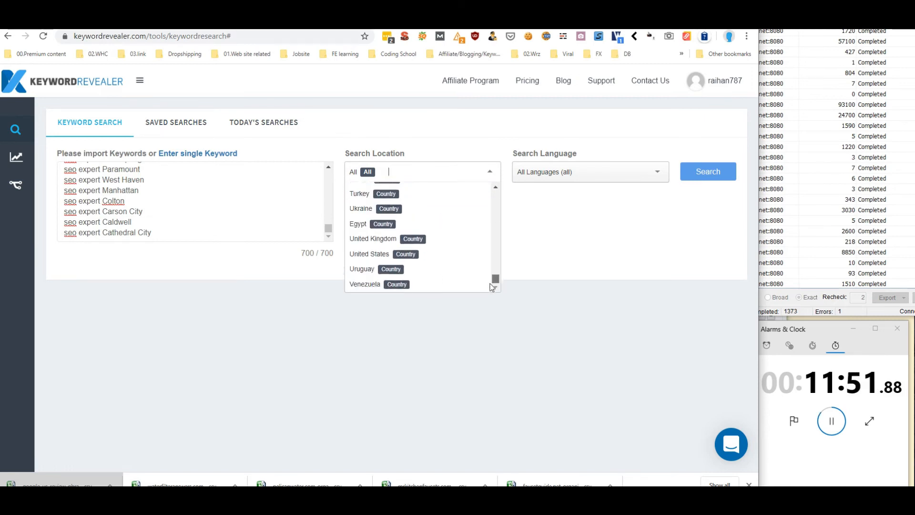
left_click(386, 256)
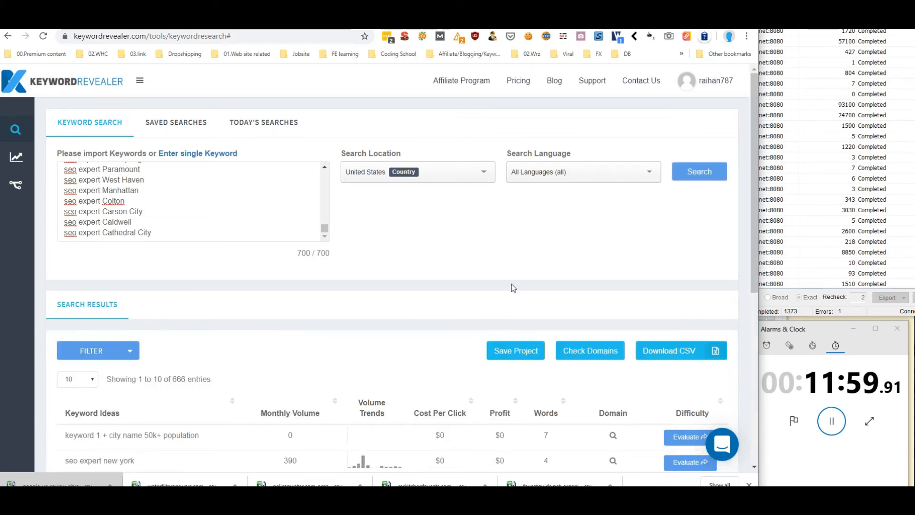
Sort the 666 results by monthly volume and look through the first three pages
scroll(394, 296, "down", 5)
scroll(234, 161, "up", 2)
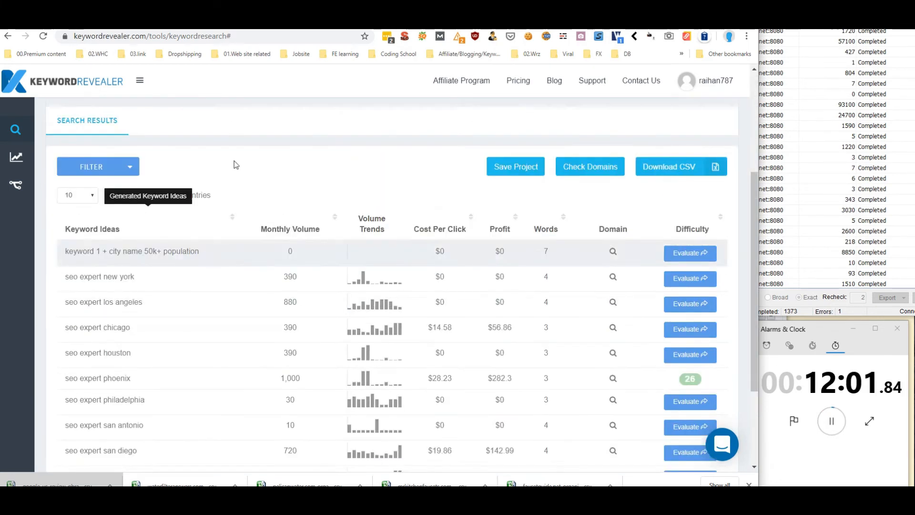
left_click(289, 229)
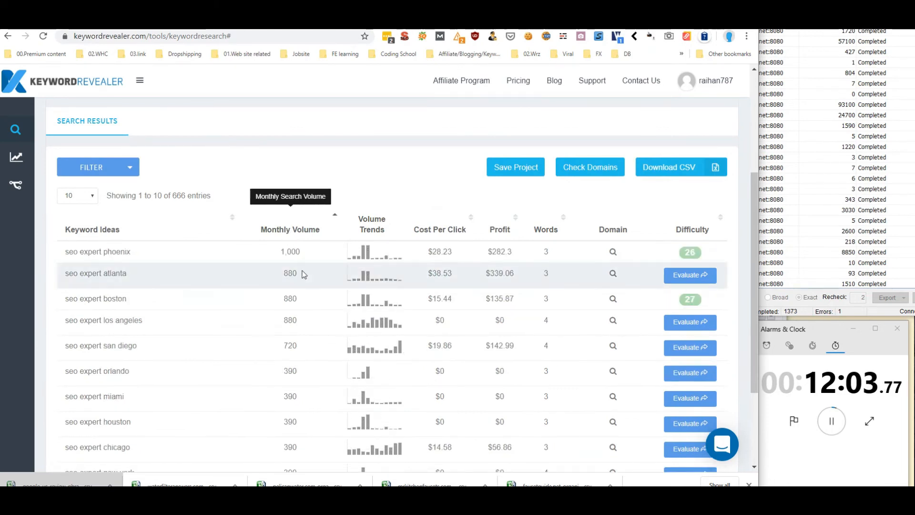
scroll(302, 267, "down", 2)
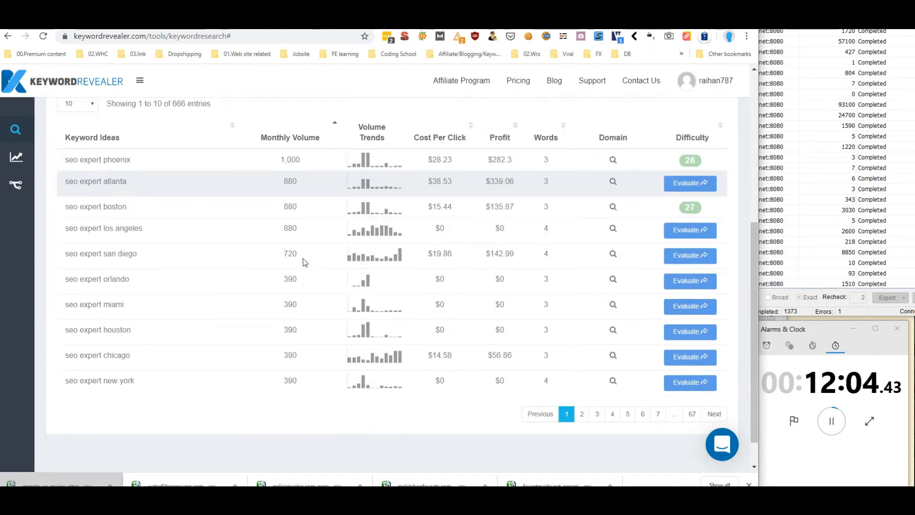
left_click(582, 414)
left_click(598, 423)
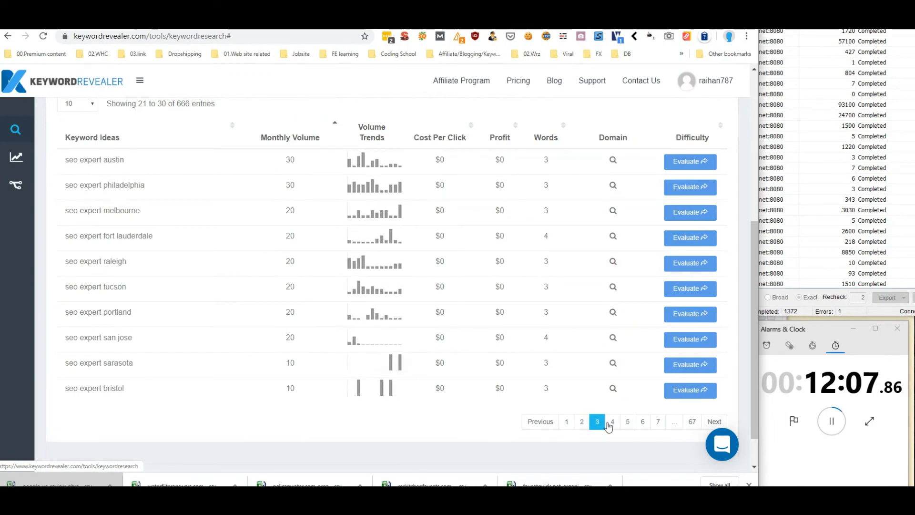
scroll(173, 292, "up", 4)
Show 100 results per page, highest monthly volume first, led by seo expert phoenix at 1,000
left_click(78, 287)
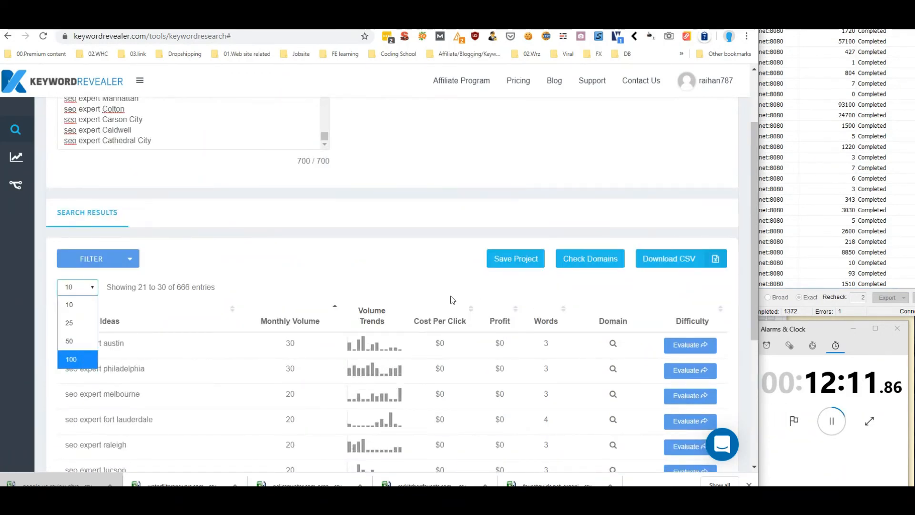
left_click(399, 237)
scroll(340, 280, "down", 4)
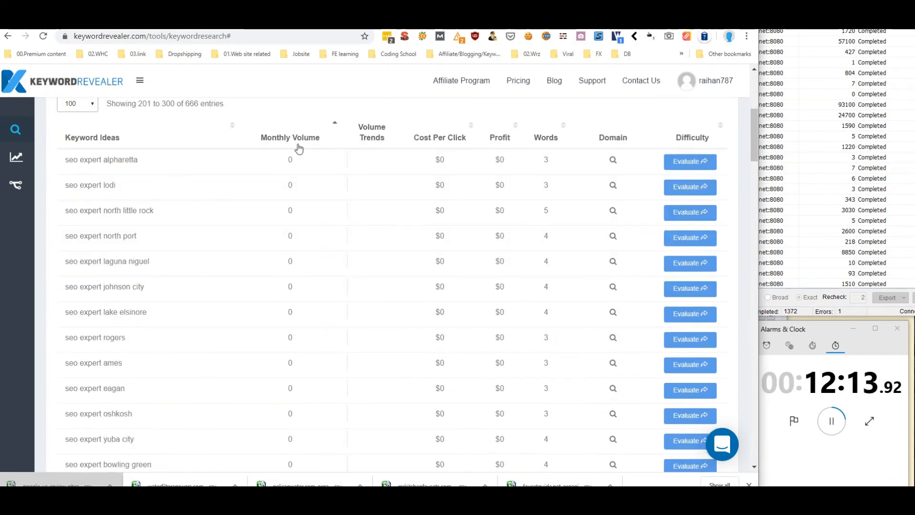
left_click(304, 138)
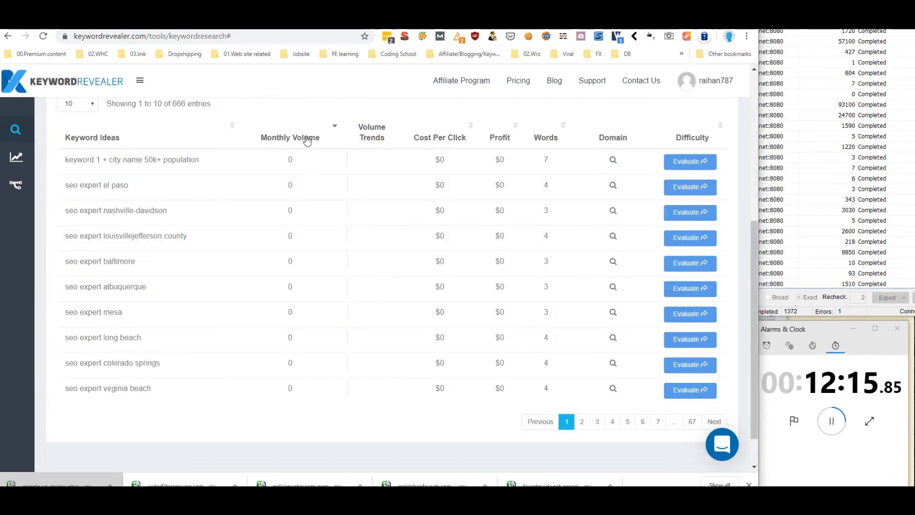
left_click(89, 105)
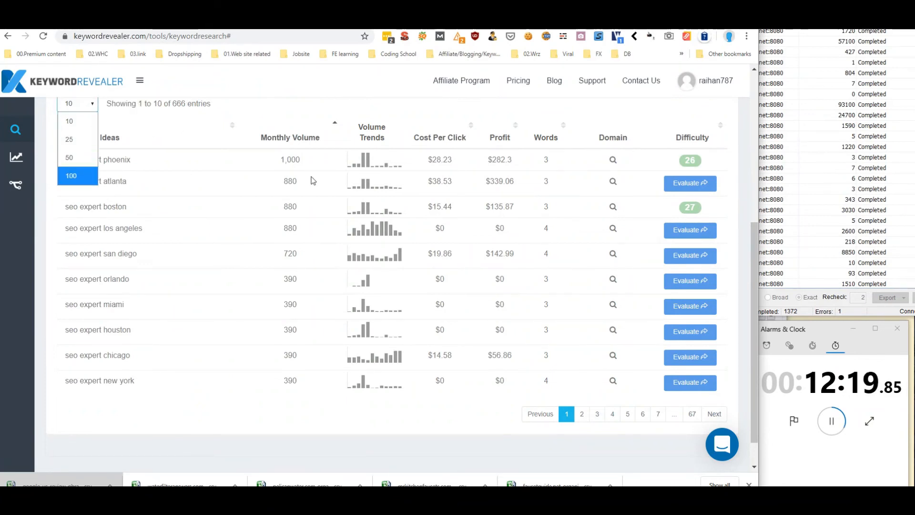
key("Return")
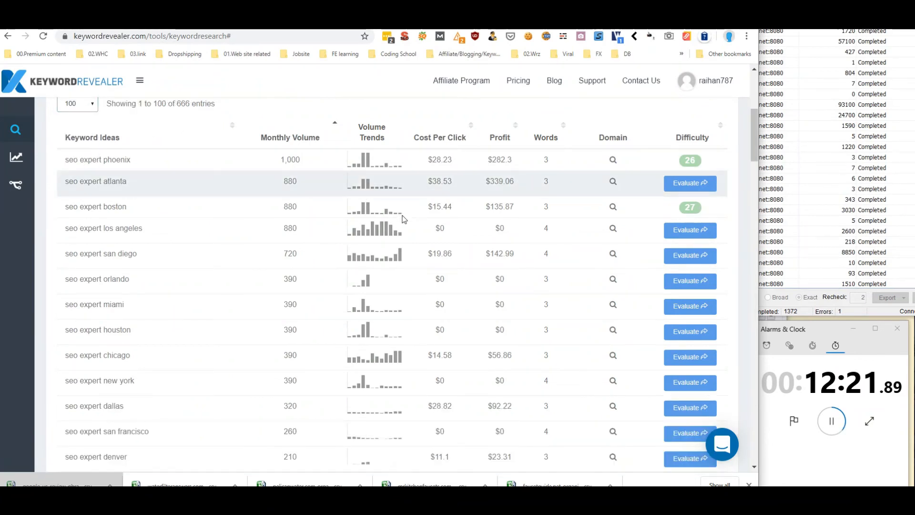
scroll(404, 219, "down", 7)
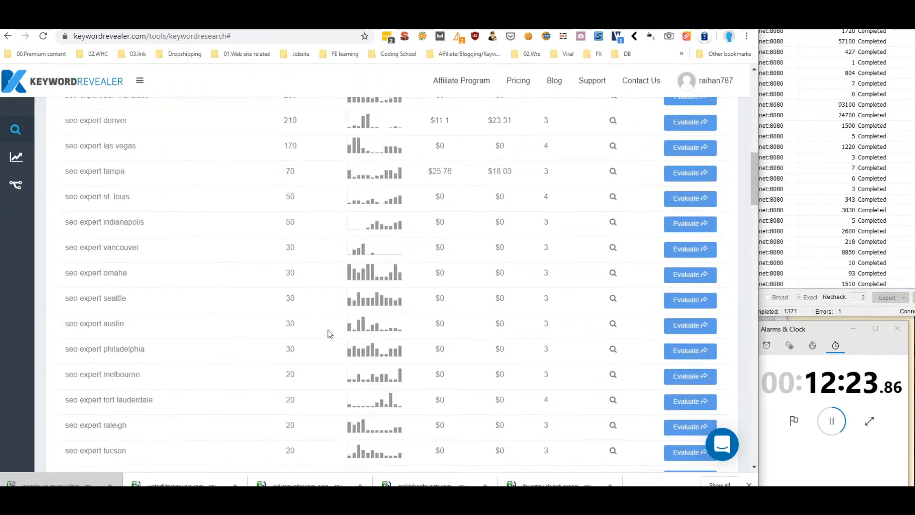
scroll(328, 329, "up", 3)
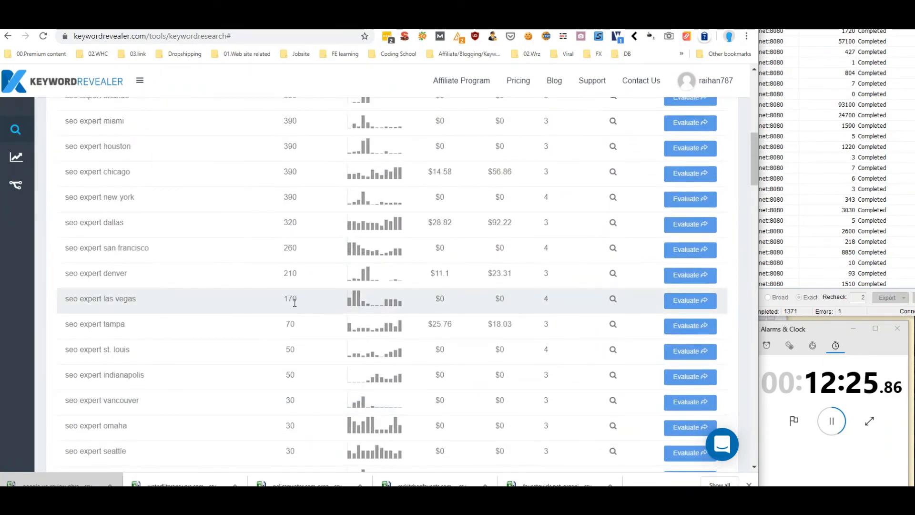
scroll(294, 302, "up", 4)
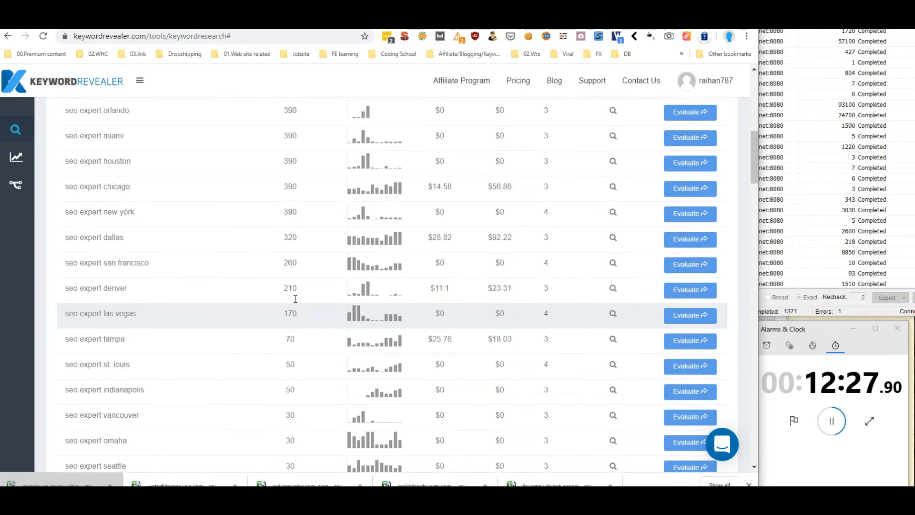
scroll(126, 373, "down", 2)
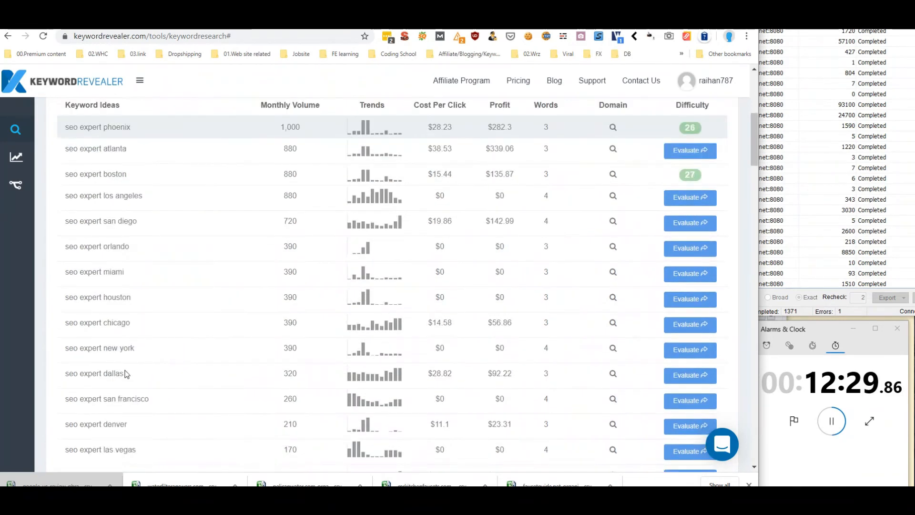
scroll(195, 350, "up", 3)
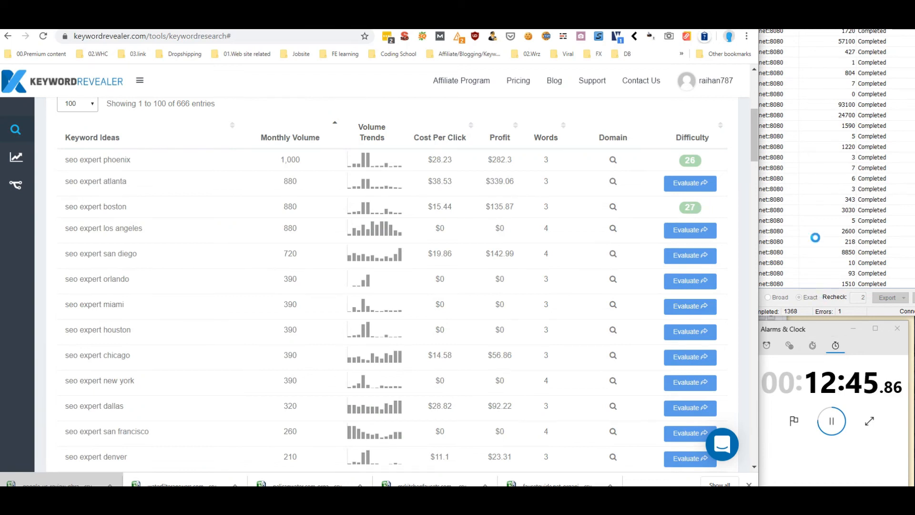
Bring the ScrapeBox scraper window in front of the Keyword Revealer results
left_click(827, 304)
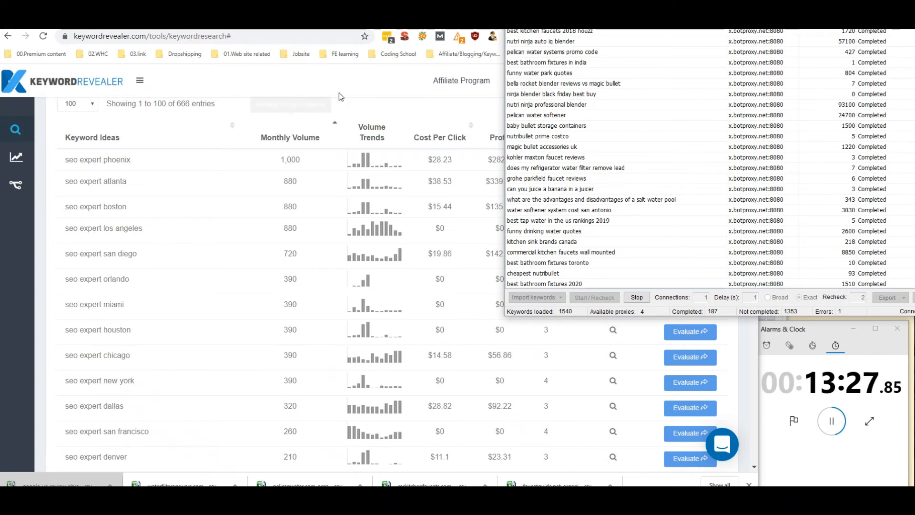
Put the Keyword Revealer results back in front and scroll down to seo expert san diego at 720
left_click(356, 91)
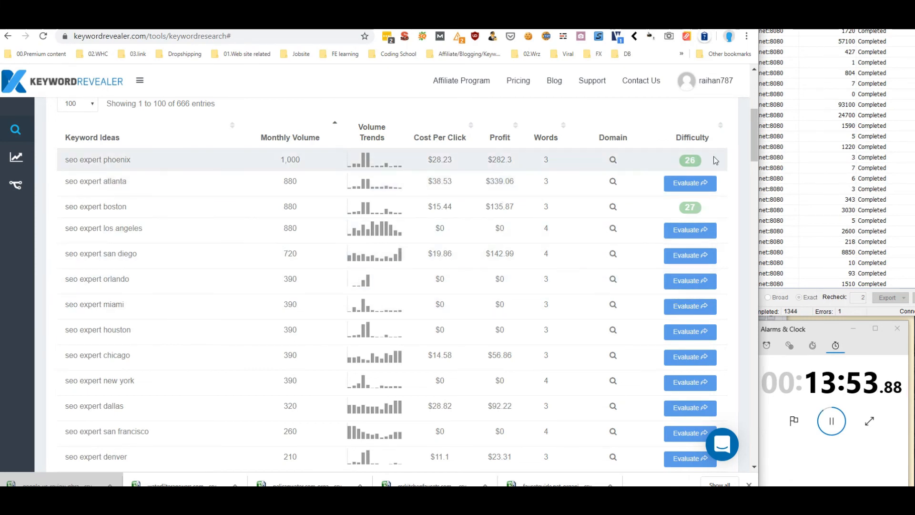
left_click_drag(755, 140, 734, 112)
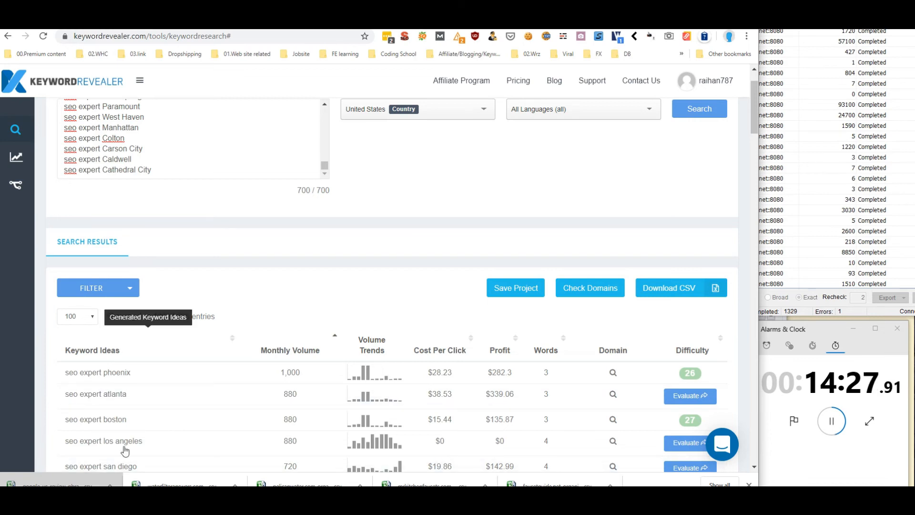
Bring the ScrapeBox scraper forward again, showing 225 of 1540 keywords completed and 1 error
left_click(812, 222)
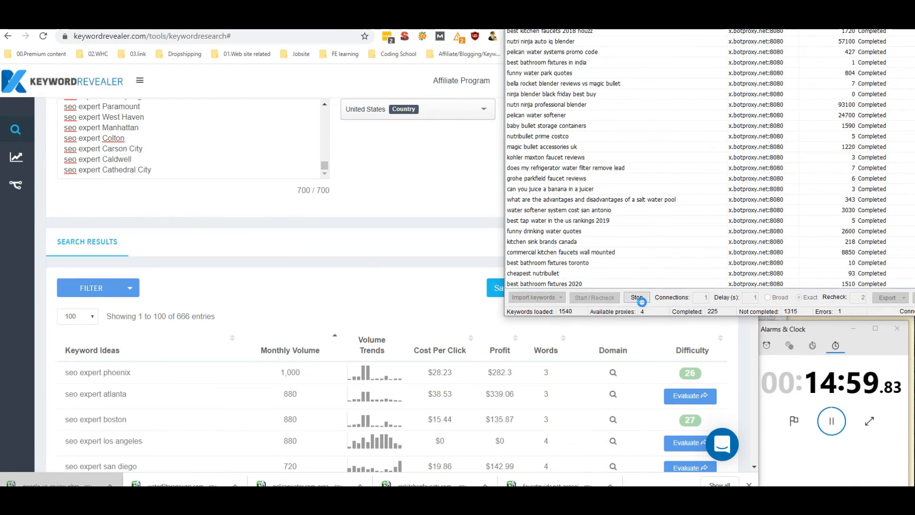
Move the ScrapeBox window left, halt the keyword scraping run, and open the Export dropdown
left_click(637, 297)
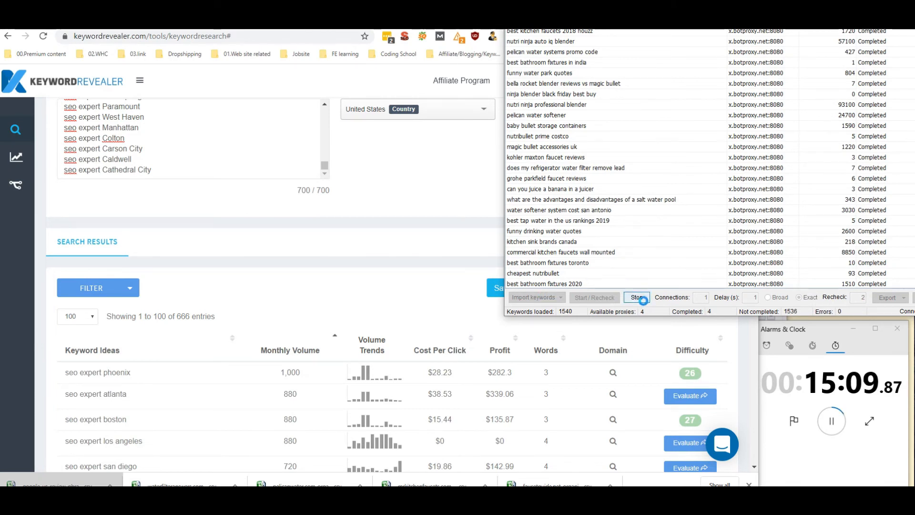
left_click_drag(758, 6, 564, 28)
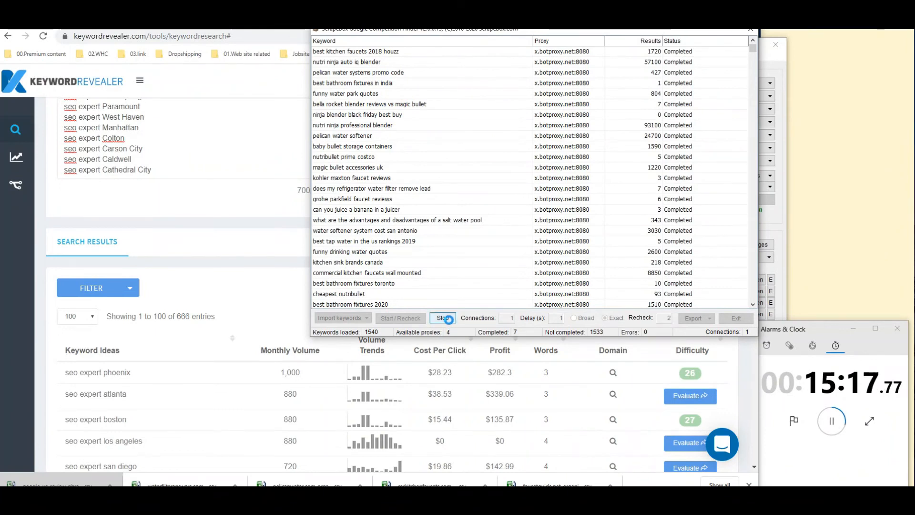
left_click(443, 318)
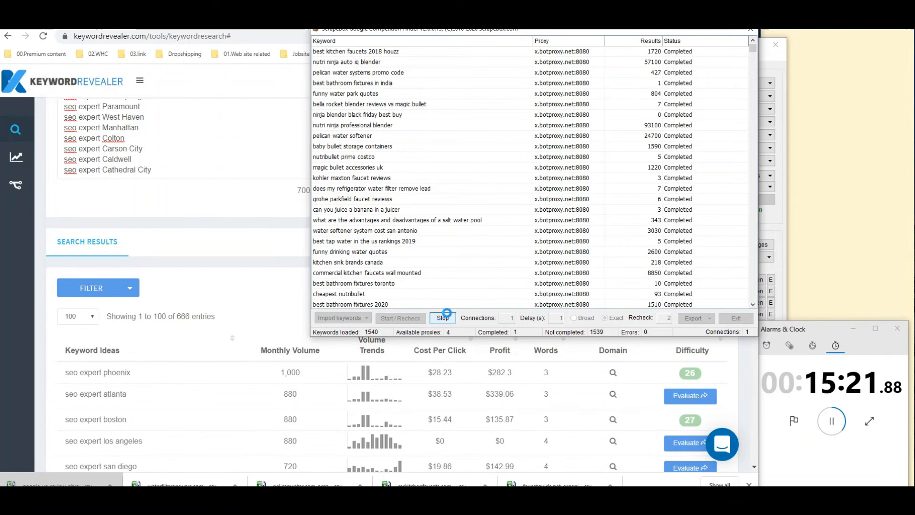
left_click(446, 317)
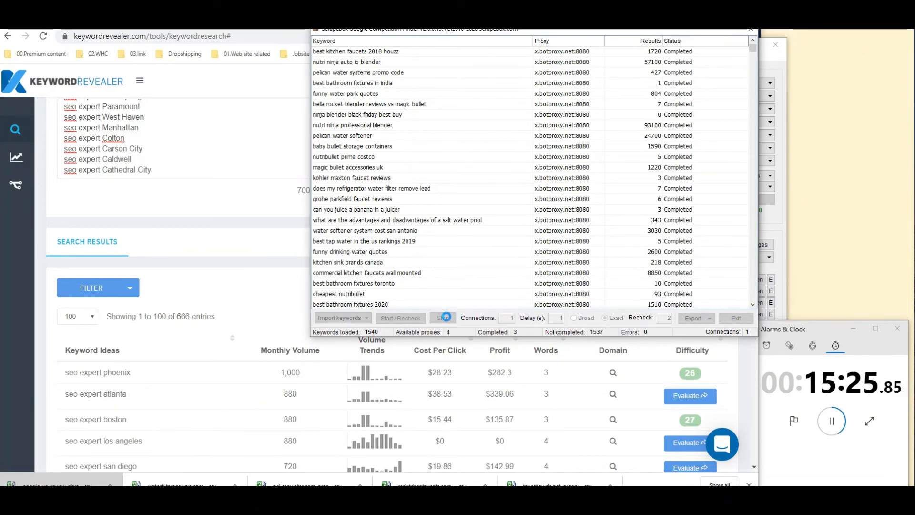
left_click(696, 318)
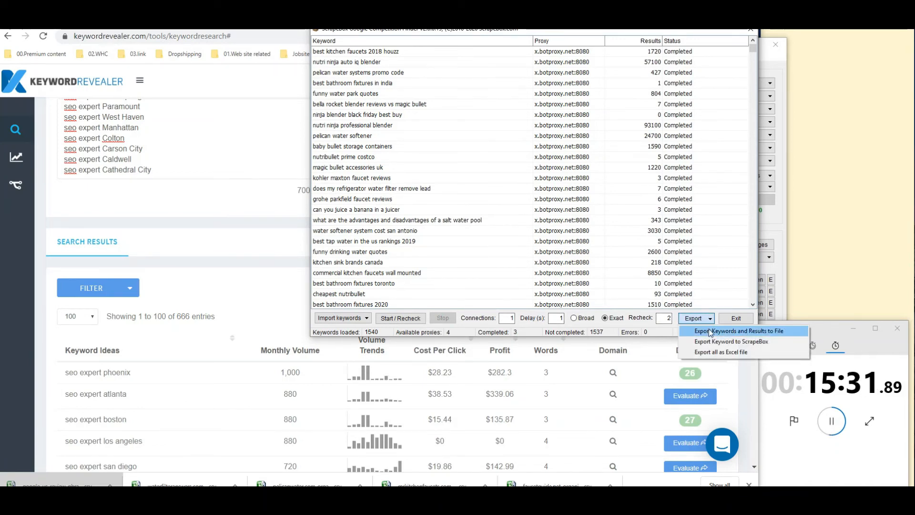
Export the keywords with their result counts to a .txt file and return to the mergesample folder
left_click(708, 329)
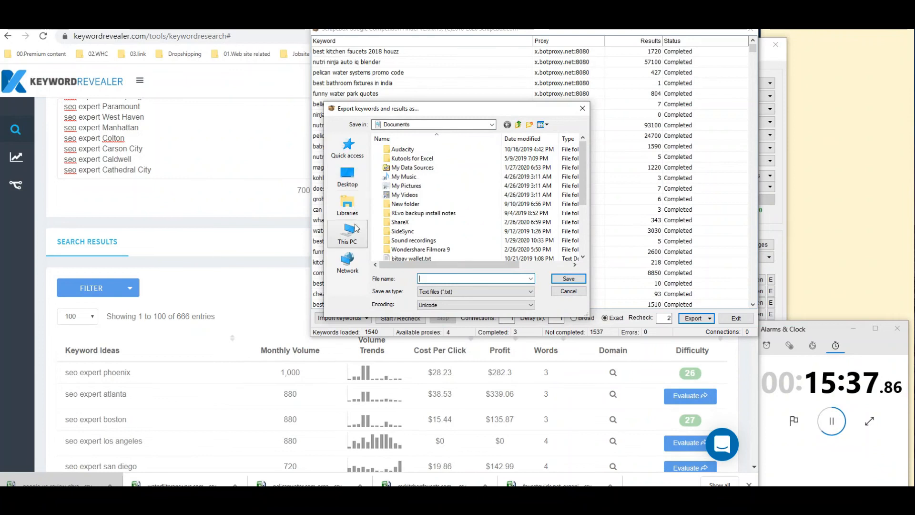
left_click_drag(376, 111, 0, 112)
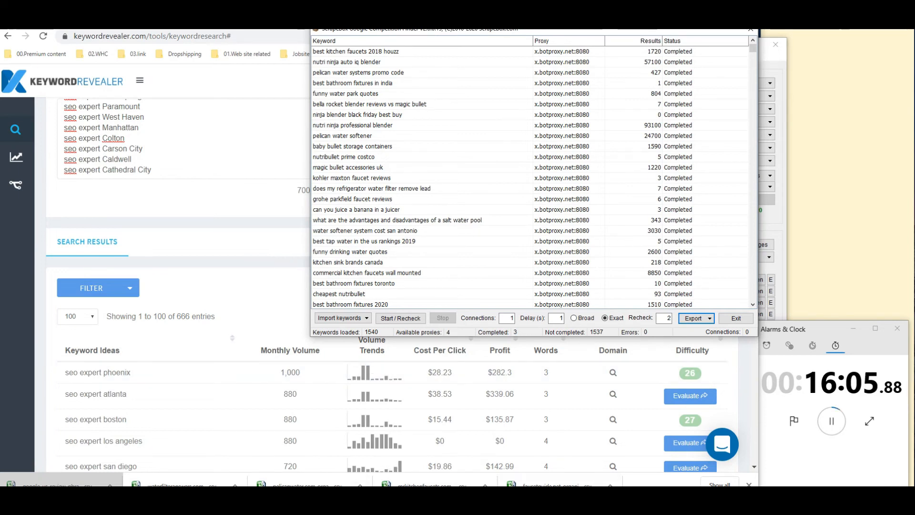
left_click(481, 504)
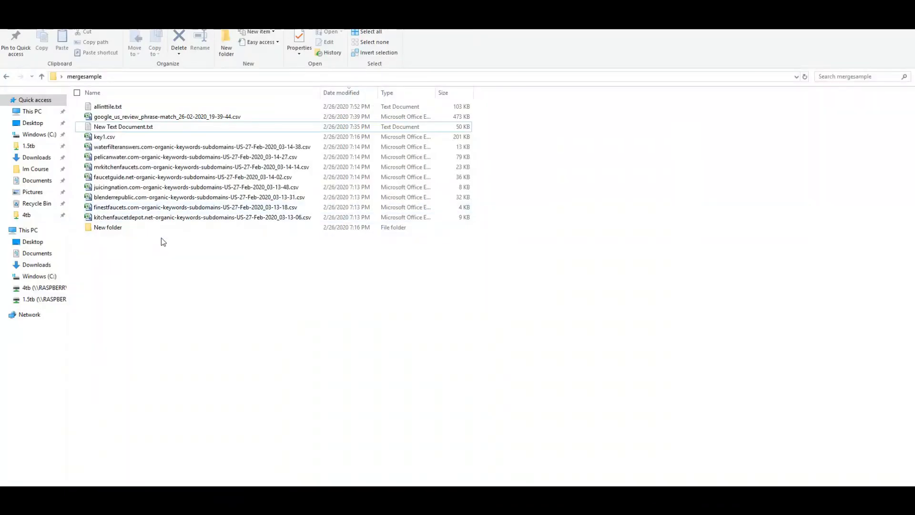
Open allinttile.txt in Notepad and select all its keyword|count lines for copying
double_click(150, 104)
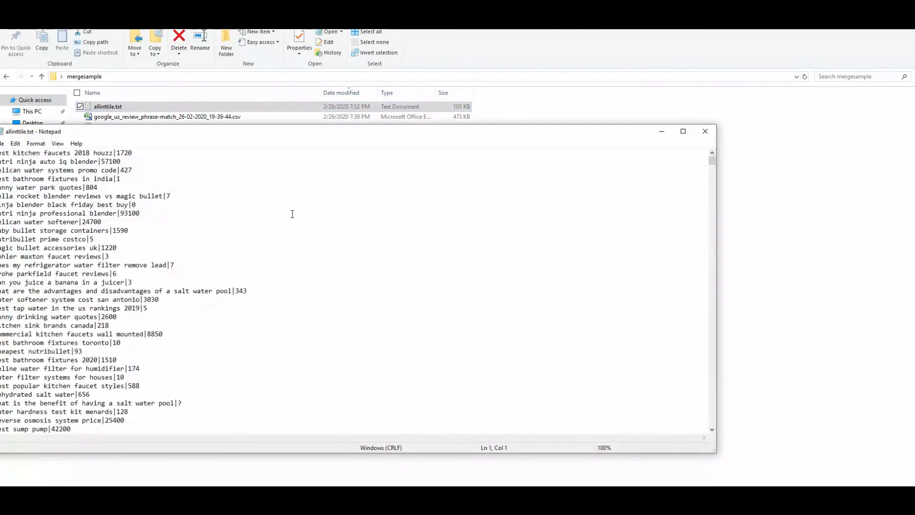
left_click_drag(183, 139, 333, 116)
scroll(246, 334, "down", 17)
scroll(246, 334, "down", 5)
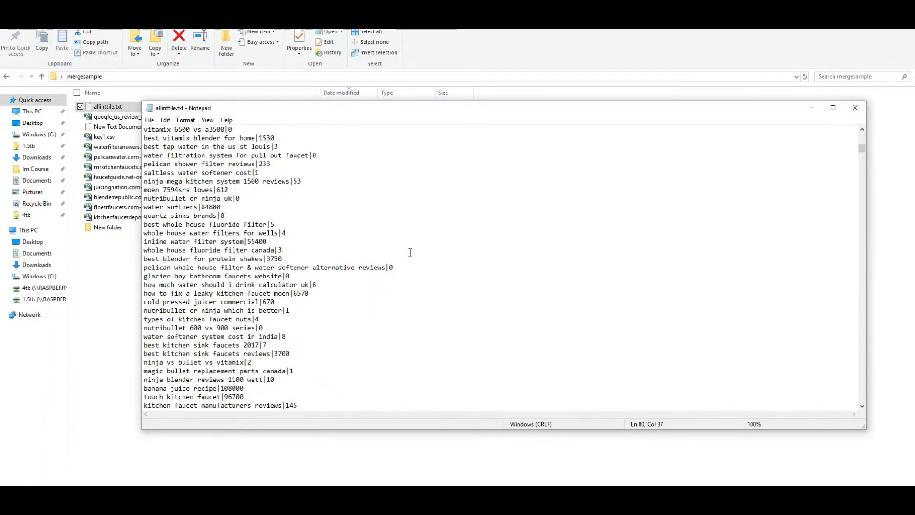
key("ctrl+a")
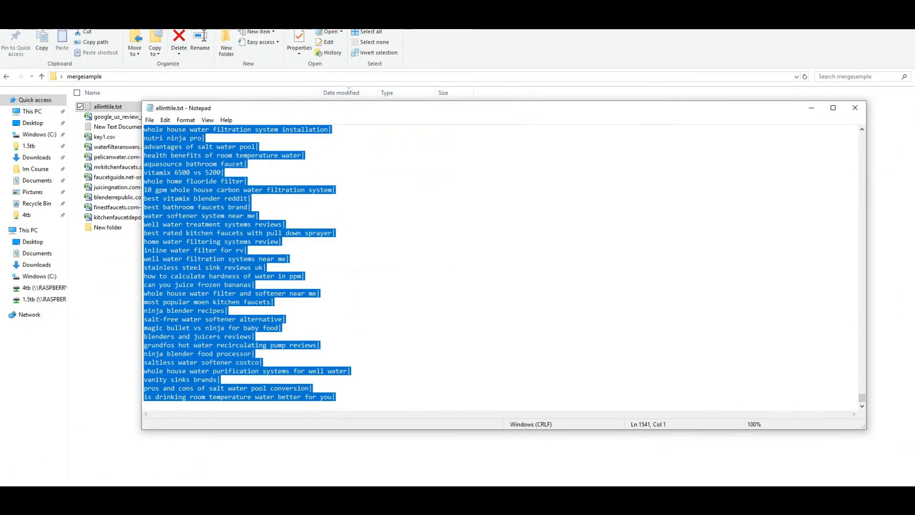
left_click(286, 501)
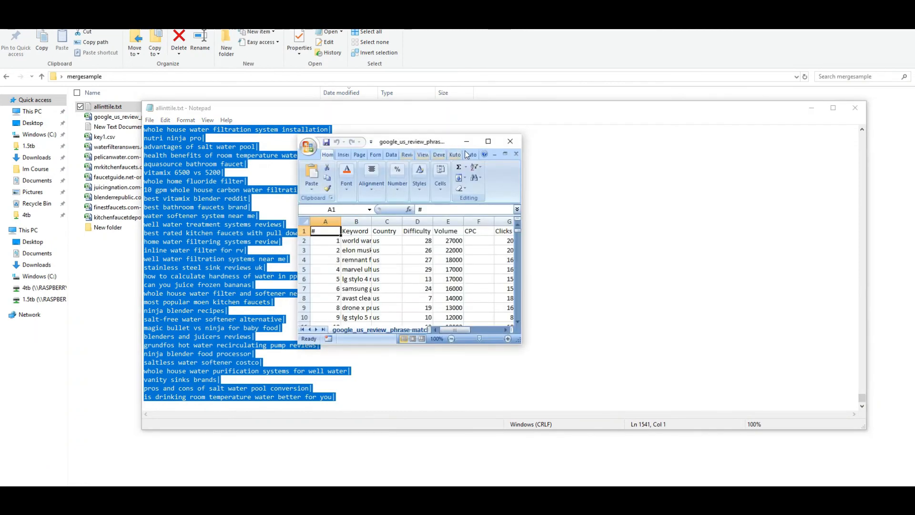
Paste the keyword|count lines into cell B2 of a new Sheet1 in the maximized workbook
left_click(488, 141)
left_click(149, 485)
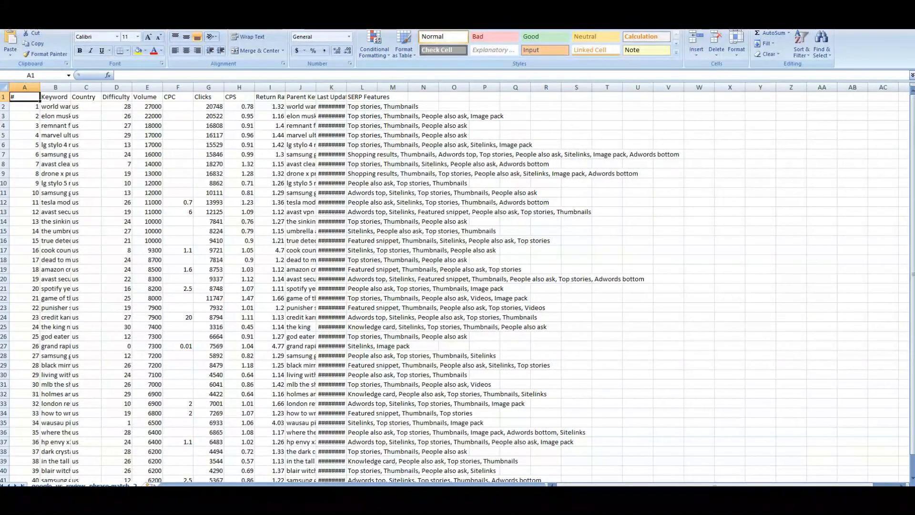
right_click(49, 102)
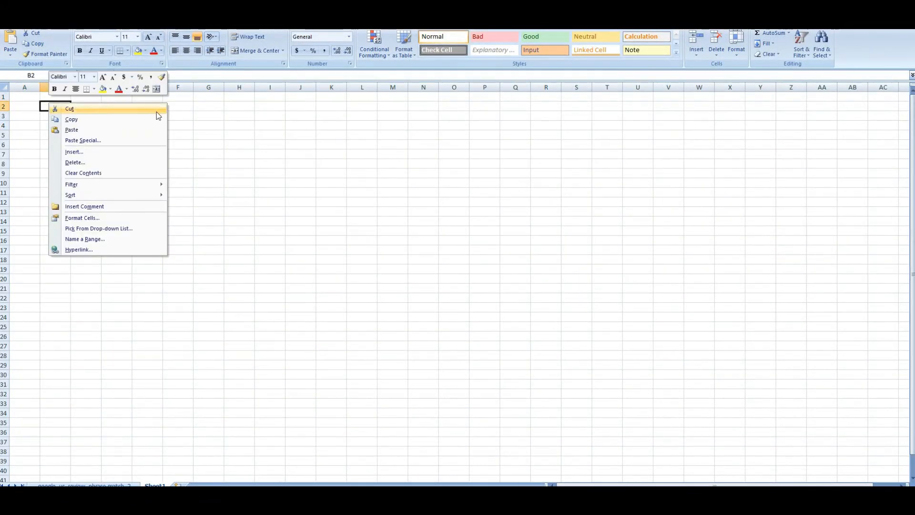
left_click(135, 130)
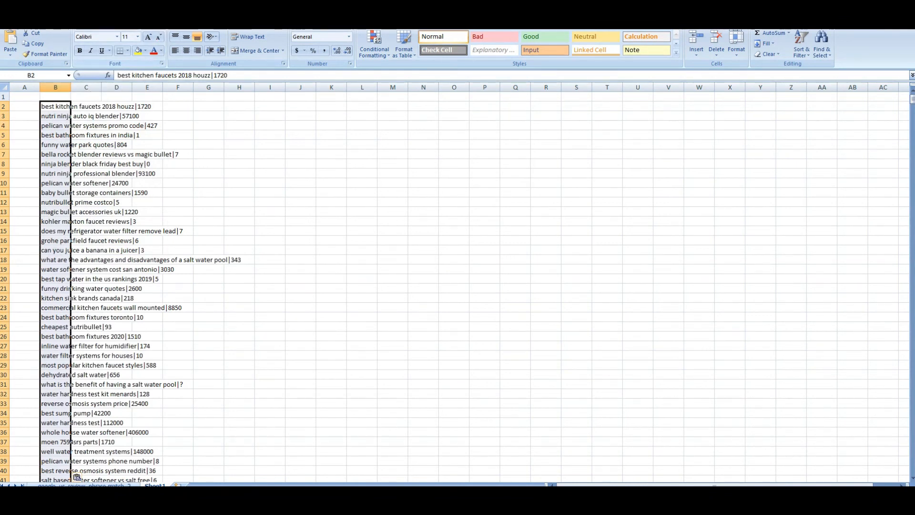
left_click(149, 22)
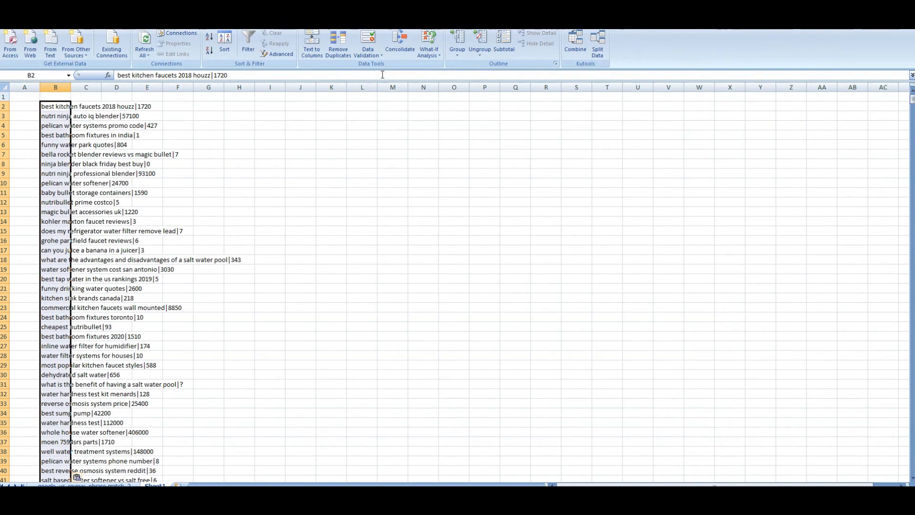
Split column B at the | delimiter into keywords (B) and counts (C), and autofit column B
left_click(313, 58)
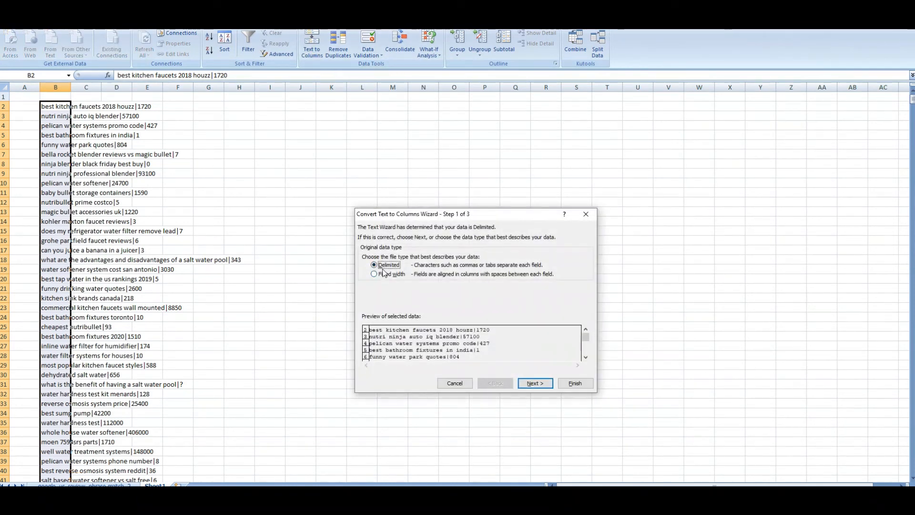
left_click(535, 383)
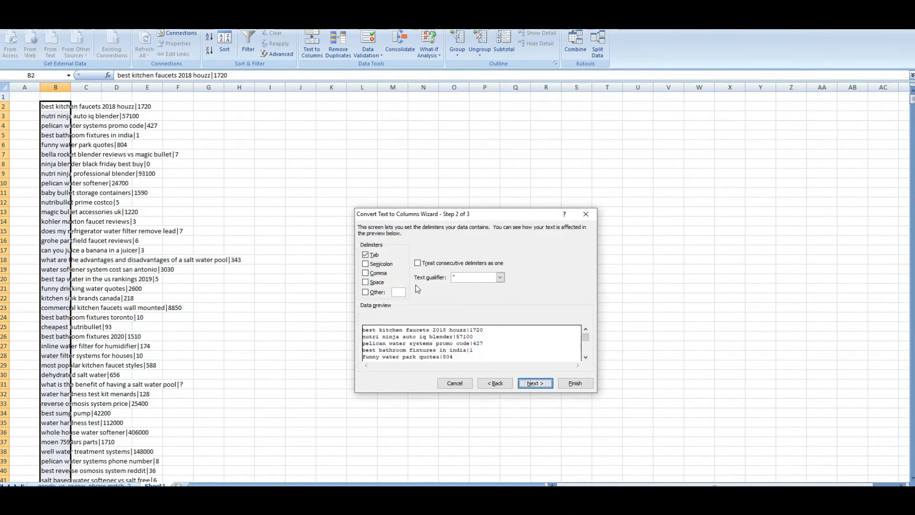
left_click(366, 293)
type("|")
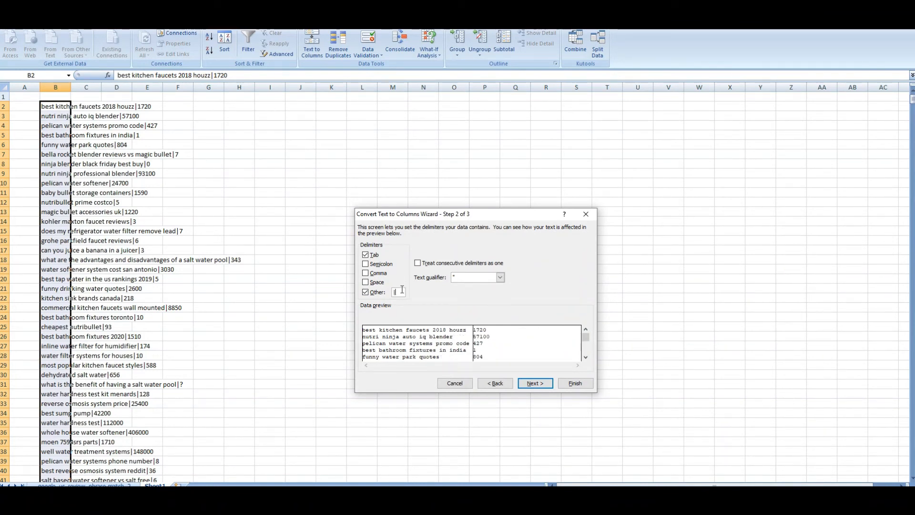
left_click(536, 383)
left_click(572, 383)
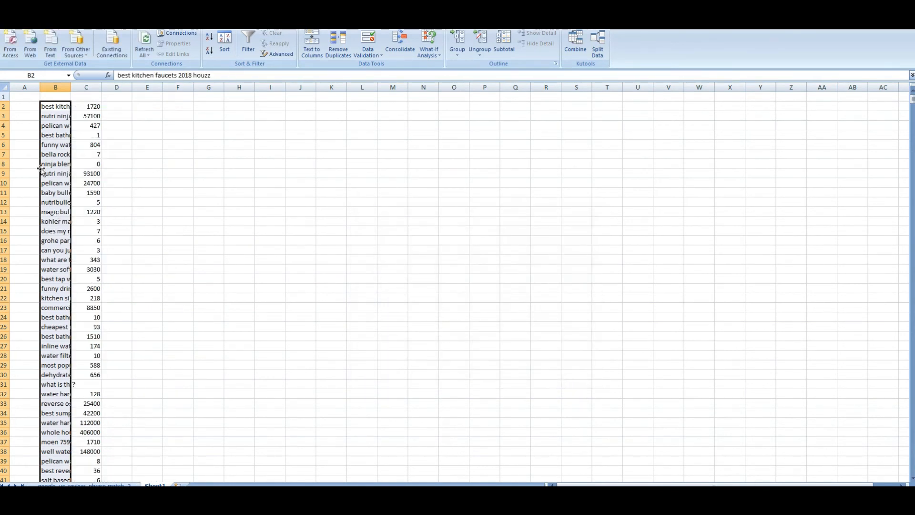
double_click(71, 87)
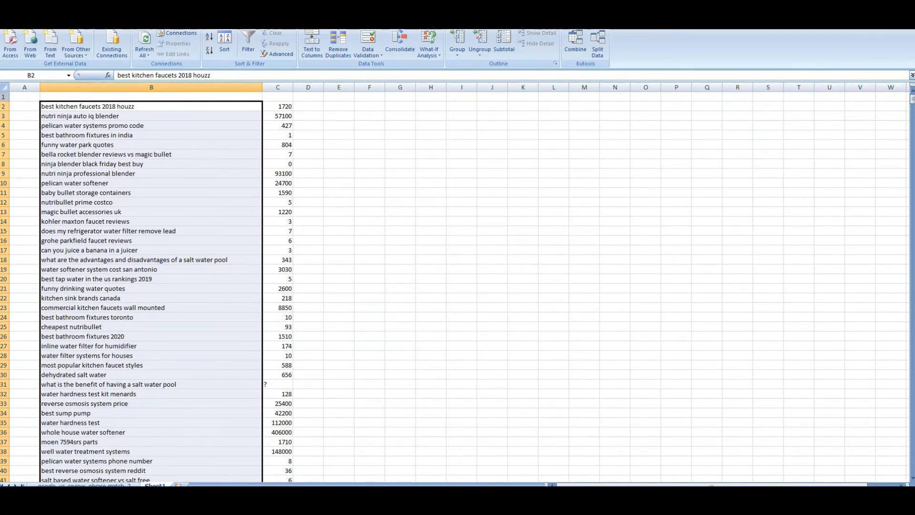
Add row 1 headers 'dfgdf' and 'fdhf' above the keywords and counts
left_click(9, 98)
right_click(4, 95)
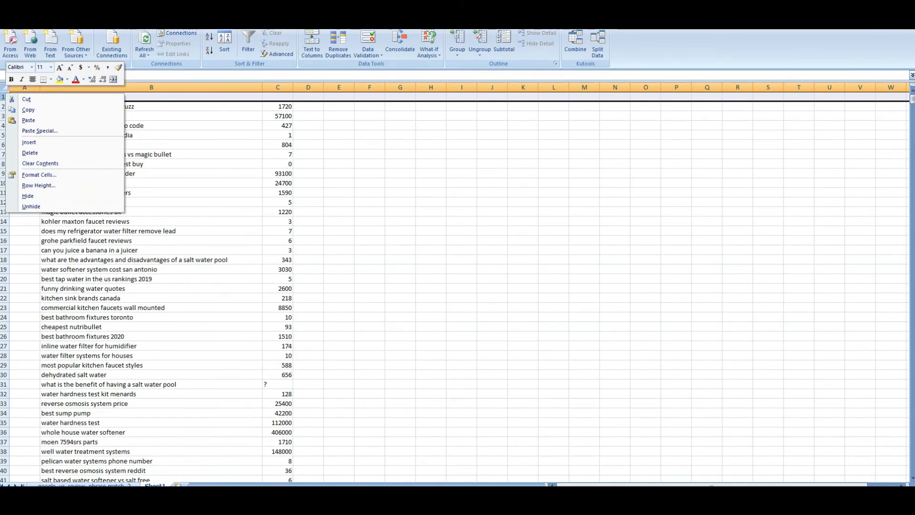
left_click(33, 21)
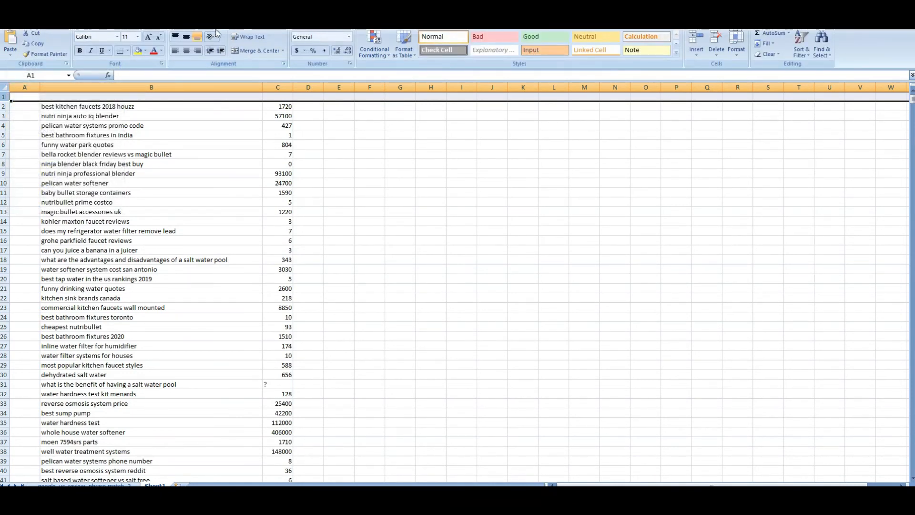
left_click(169, 21)
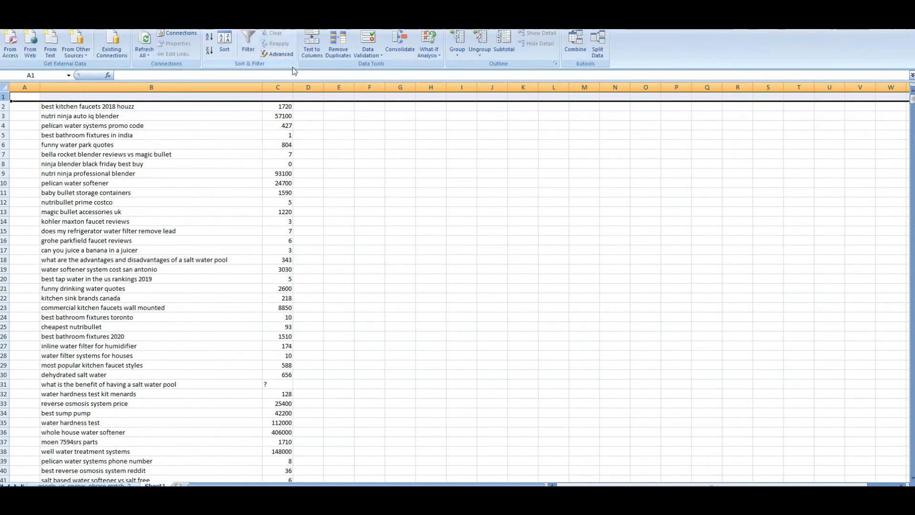
left_click(243, 47)
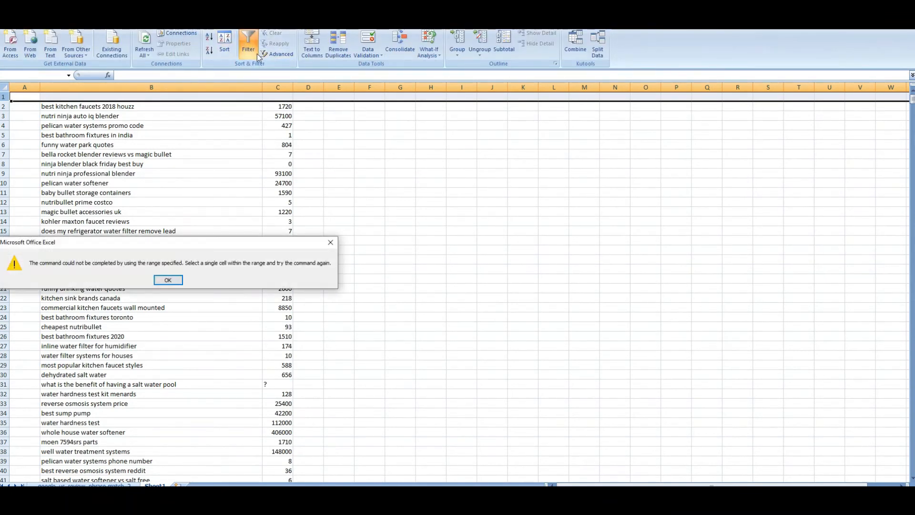
key("Return")
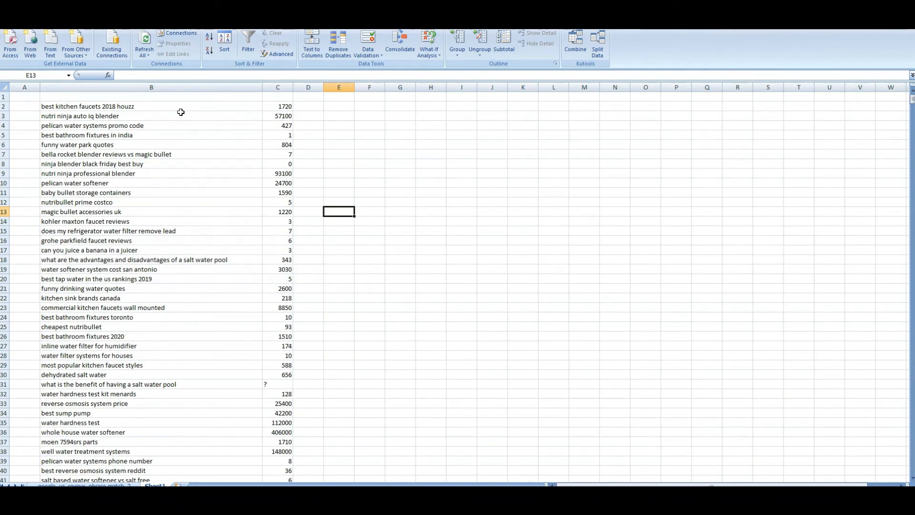
left_click(172, 99)
type("dfgdf")
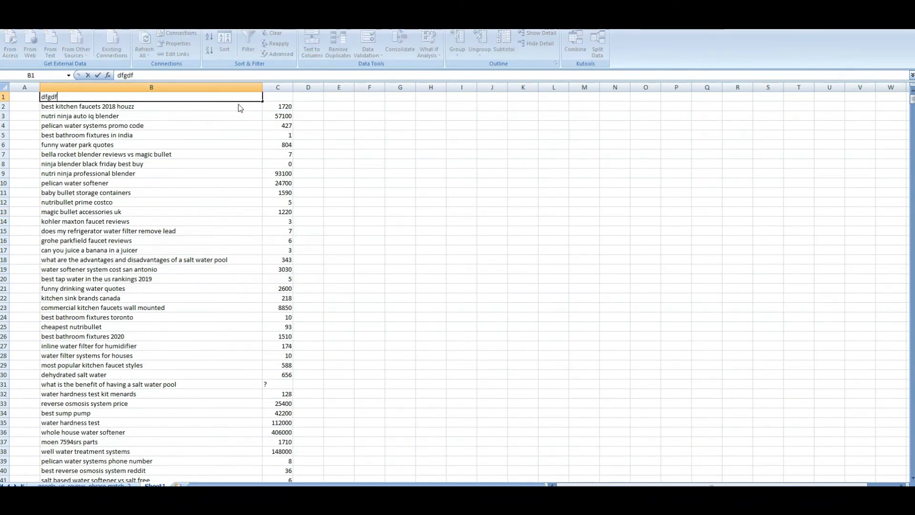
left_click(274, 97)
type("fd")
left_click(3, 97)
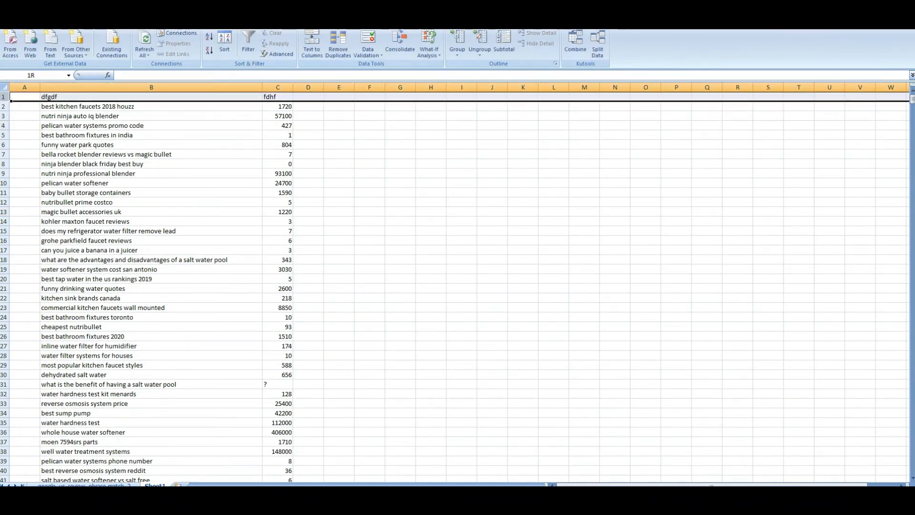
Filter the fdhf column to show only counts less than 500
left_click(248, 44)
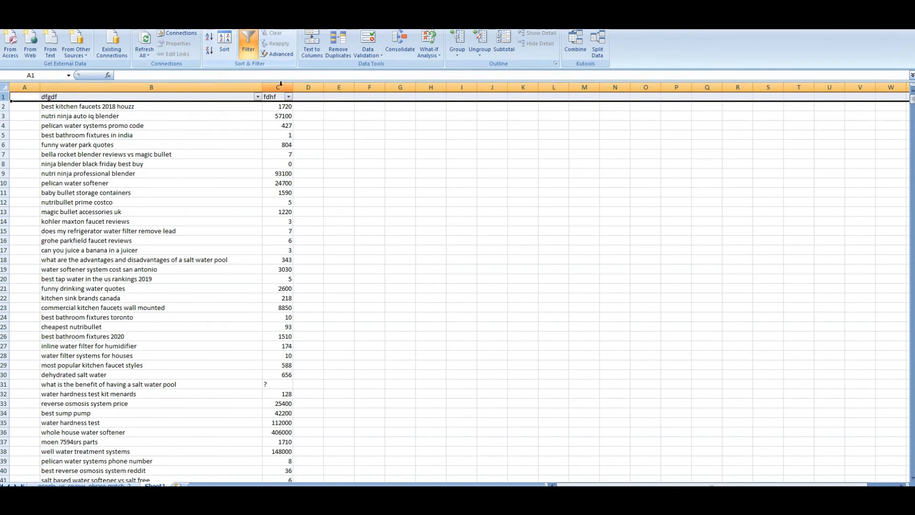
left_click(288, 98)
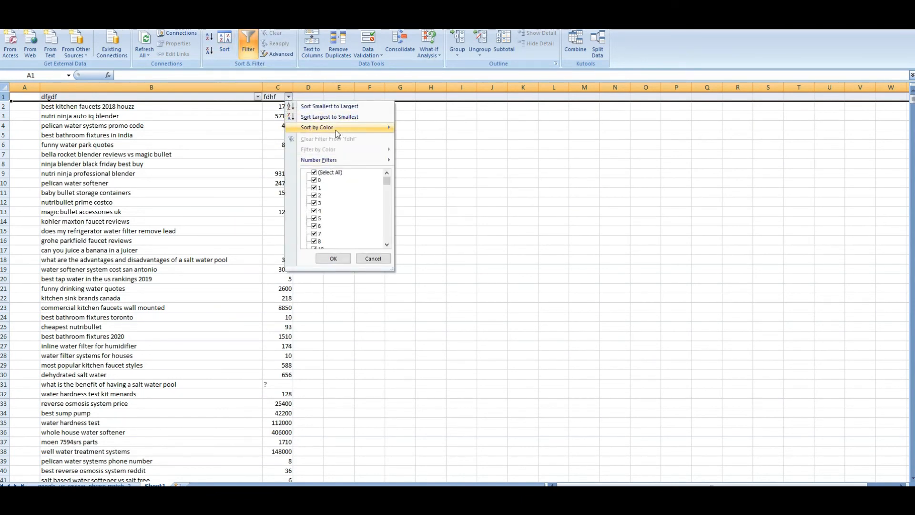
mouse_move(344, 162)
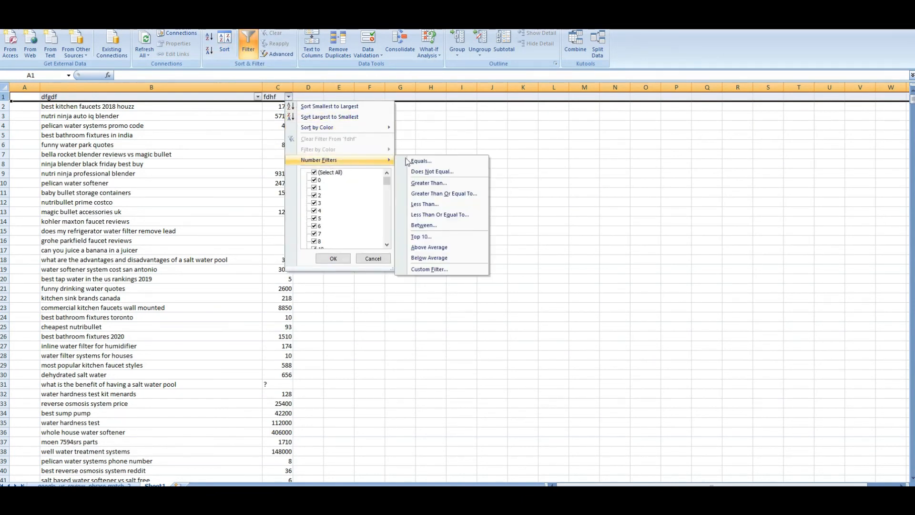
left_click(433, 204)
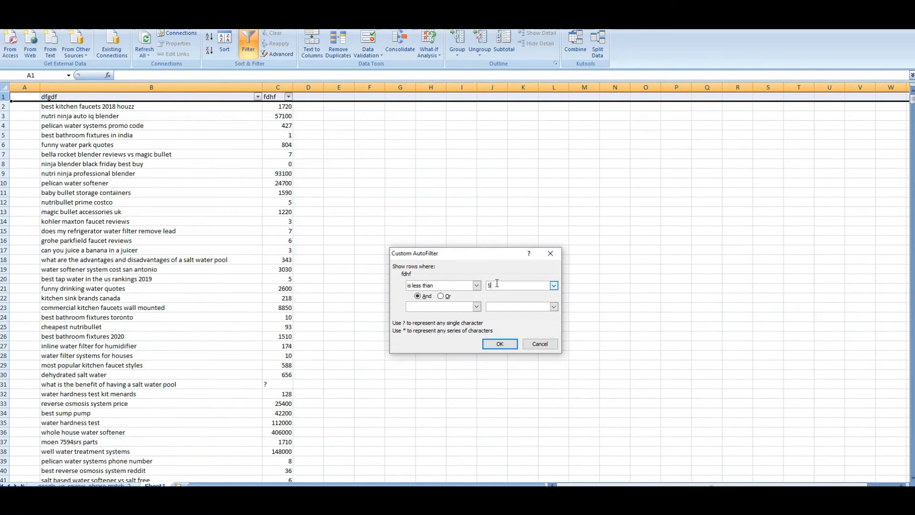
left_click(499, 343)
scroll(289, 223, "down", 20)
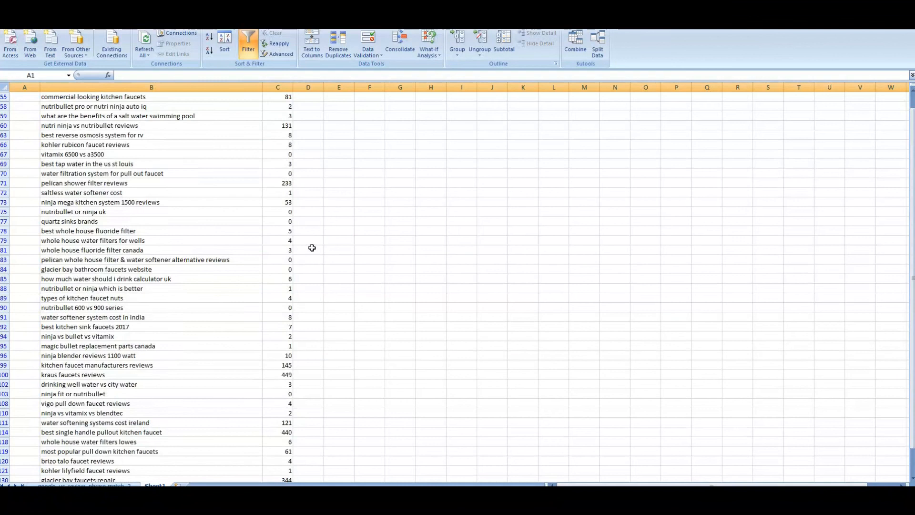
scroll(292, 185, "up", 20)
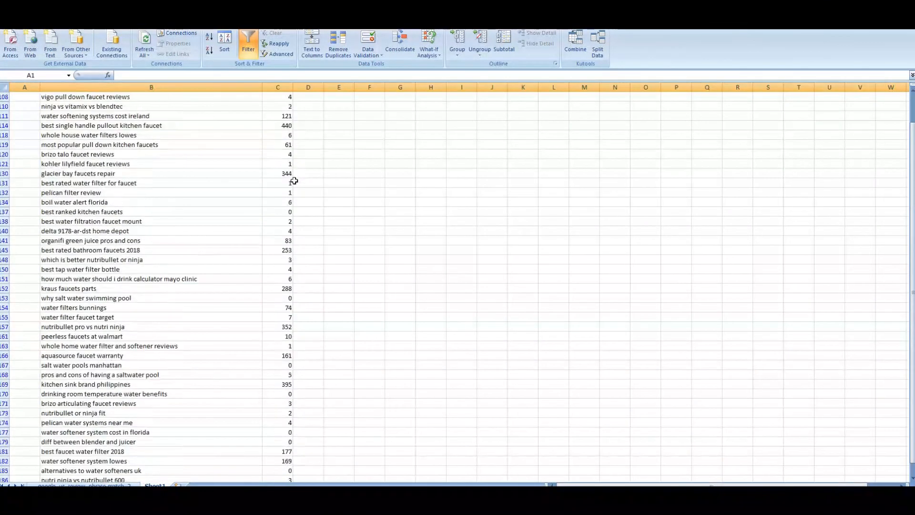
left_click(281, 88)
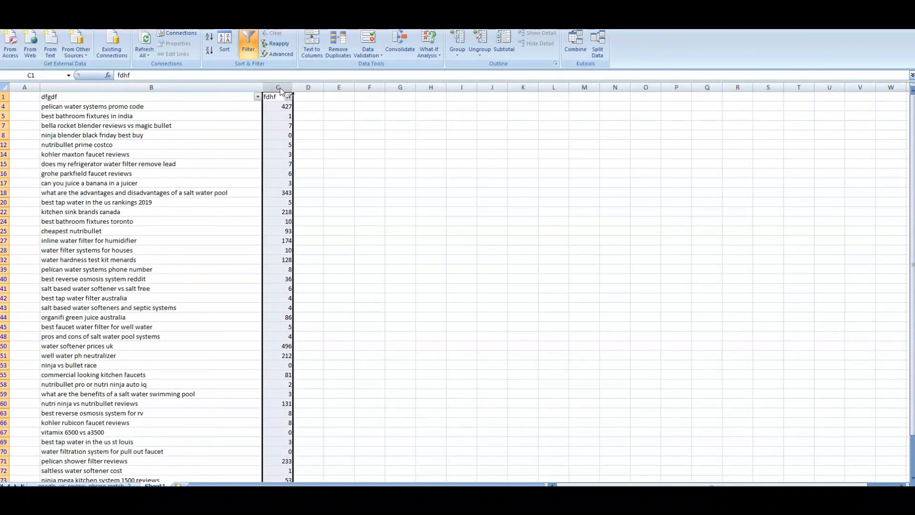
Compare the filtered keywords with the ScrapeBox results, then clear the fdhf filter
left_click(614, 500)
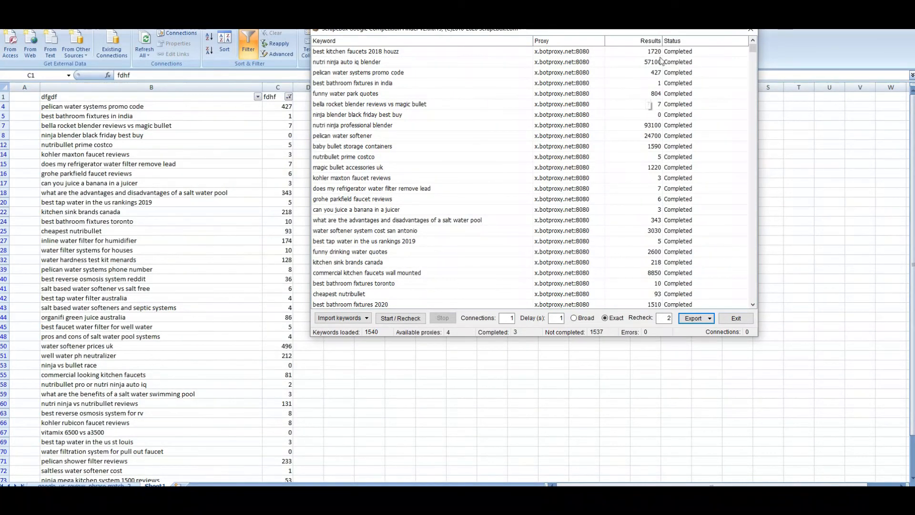
left_click_drag(752, 51, 722, 43)
left_click(566, 443)
scroll(282, 229, "down", 9)
scroll(280, 249, "down", 8)
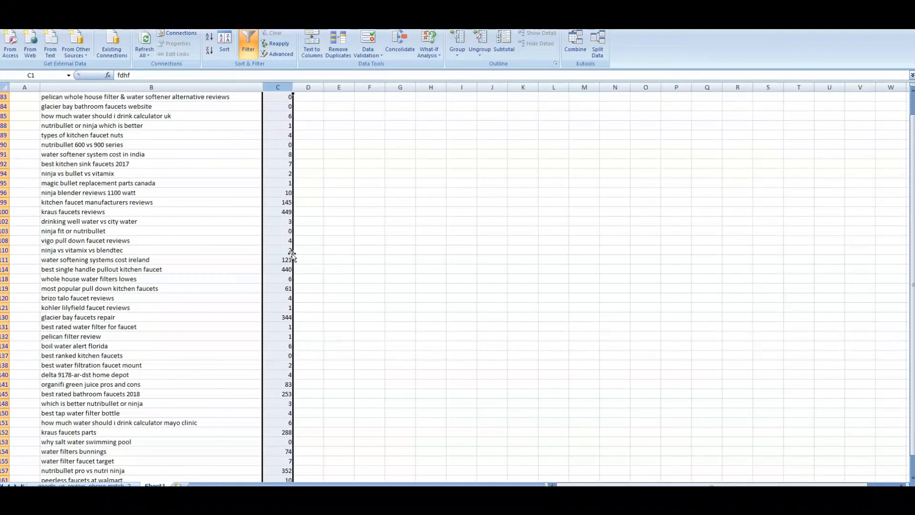
scroll(282, 246, "up", 16)
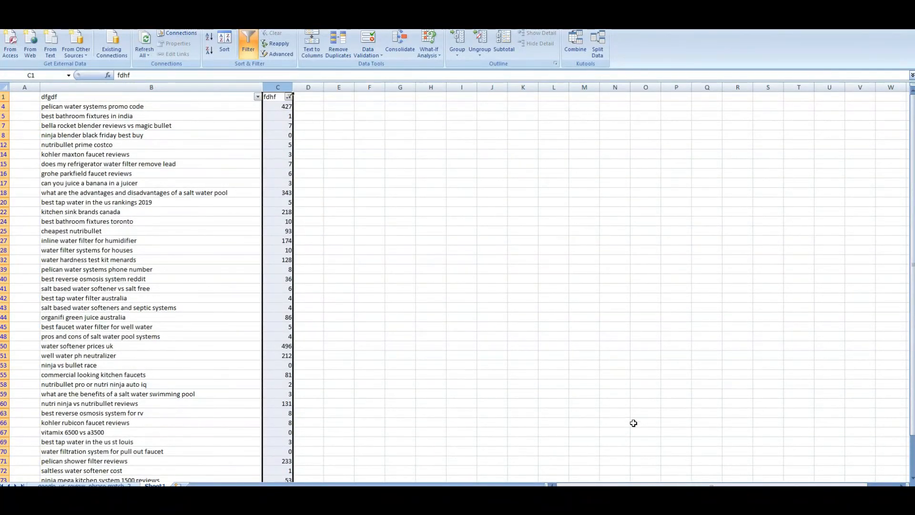
scroll(466, 305, "down", 6)
scroll(452, 292, "up", 6)
key("ctrl+z")
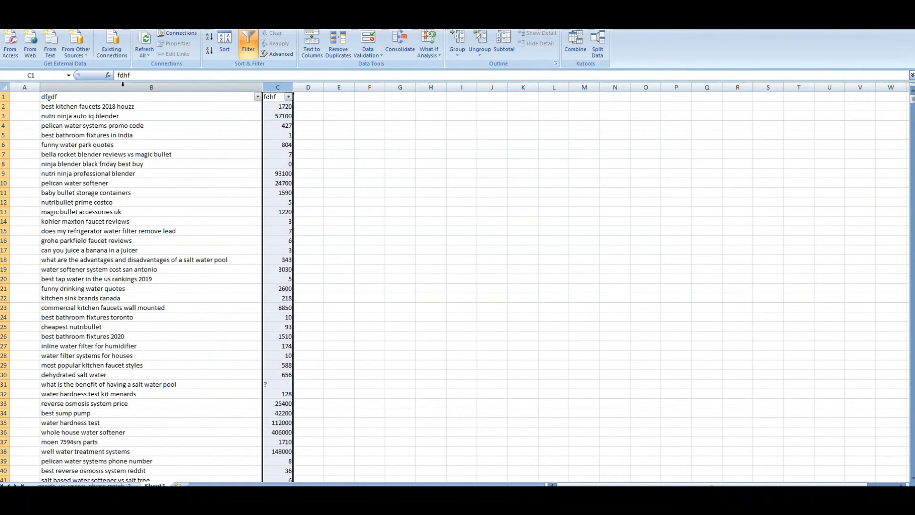
left_click(152, 86)
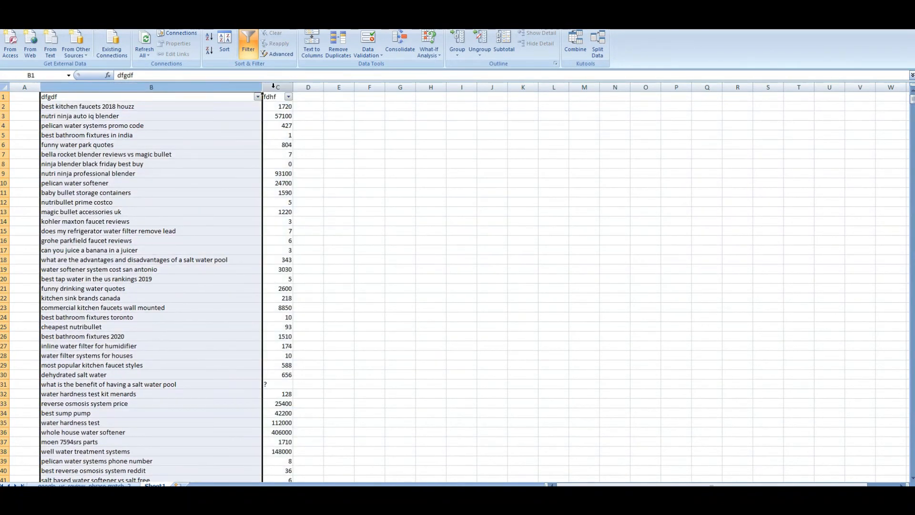
left_click_drag(278, 107, 281, 202)
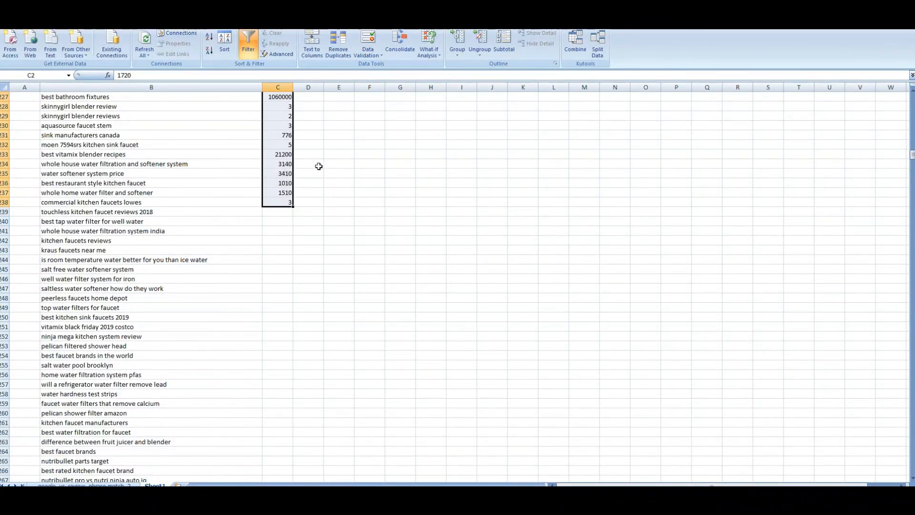
scroll(317, 164, "up", 20)
scroll(312, 157, "up", 20)
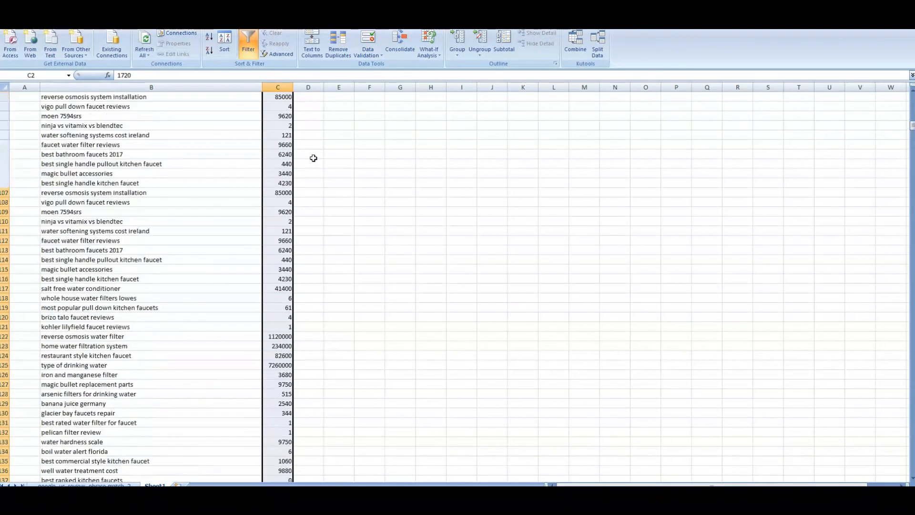
left_click(312, 143)
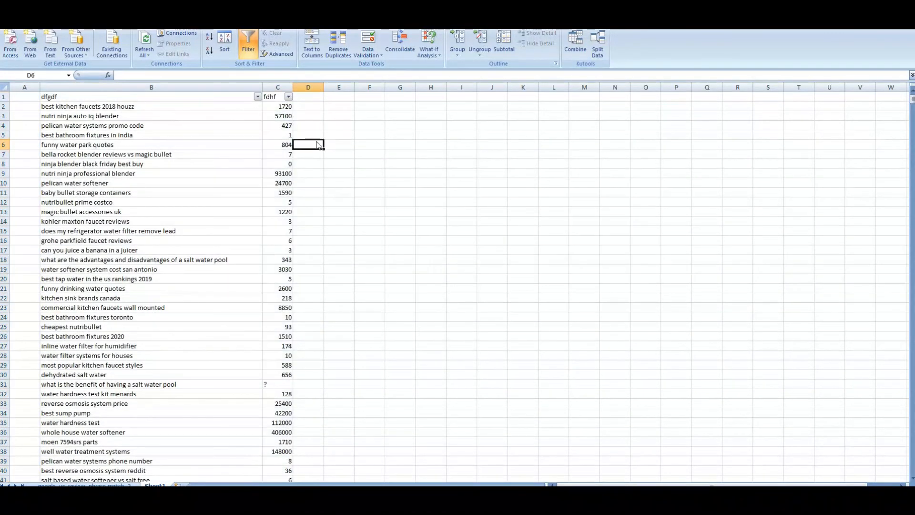
Sort the keyword rows by fdhf count, smallest to largest, and select the low counts
left_click(288, 97)
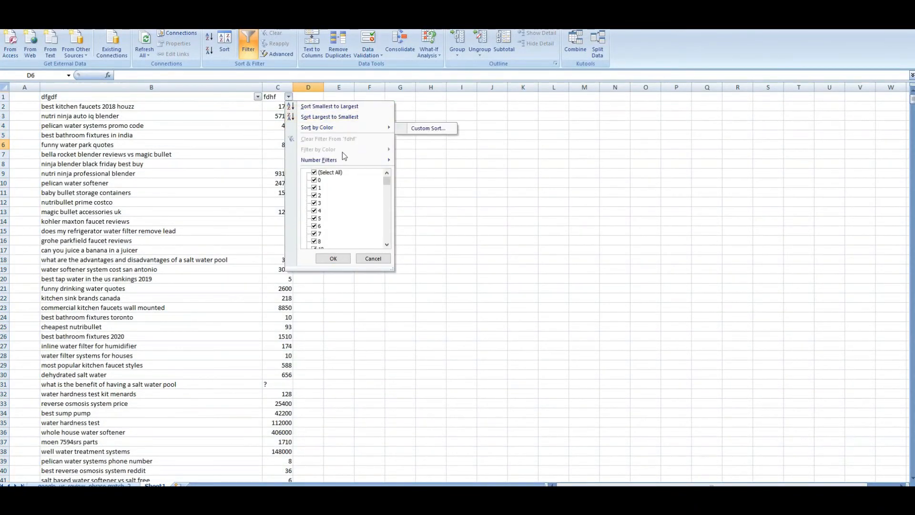
mouse_move(350, 159)
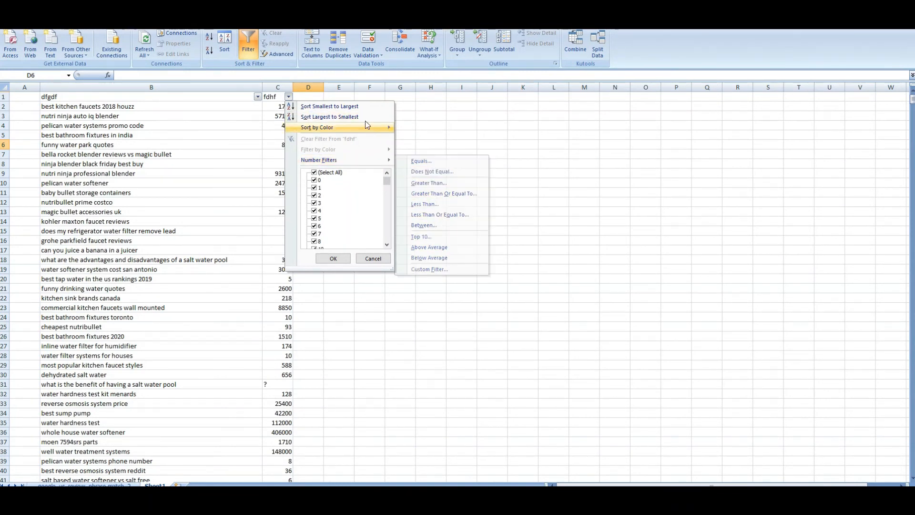
left_click(358, 110)
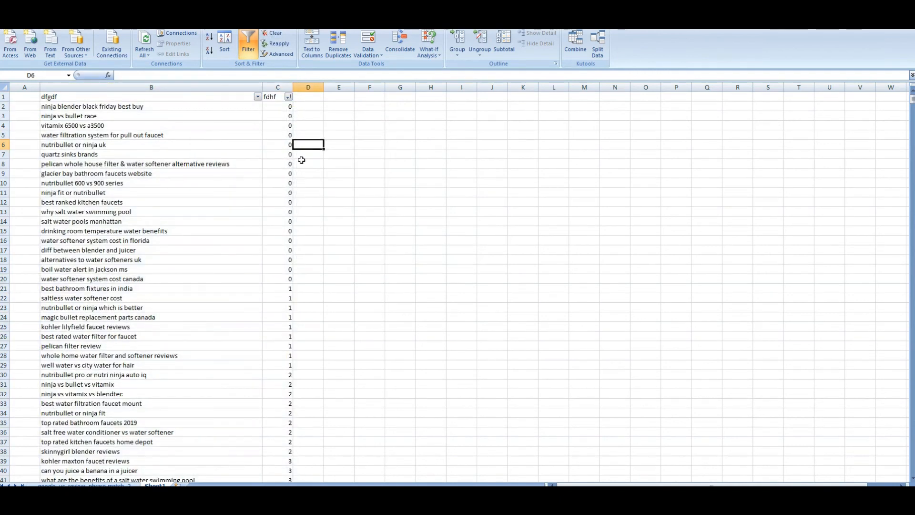
scroll(294, 184, "down", 17)
scroll(291, 188, "up", 10)
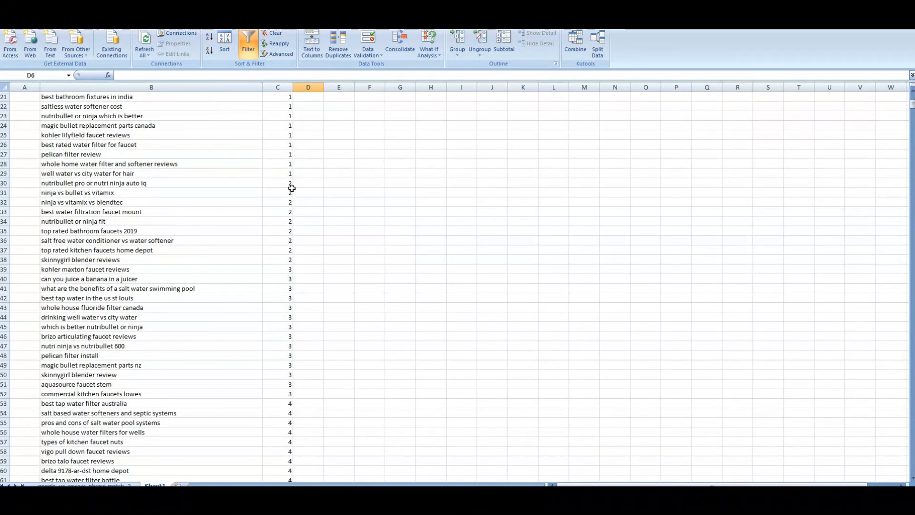
scroll(292, 189, "up", 3)
left_click_drag(279, 205, 272, 335)
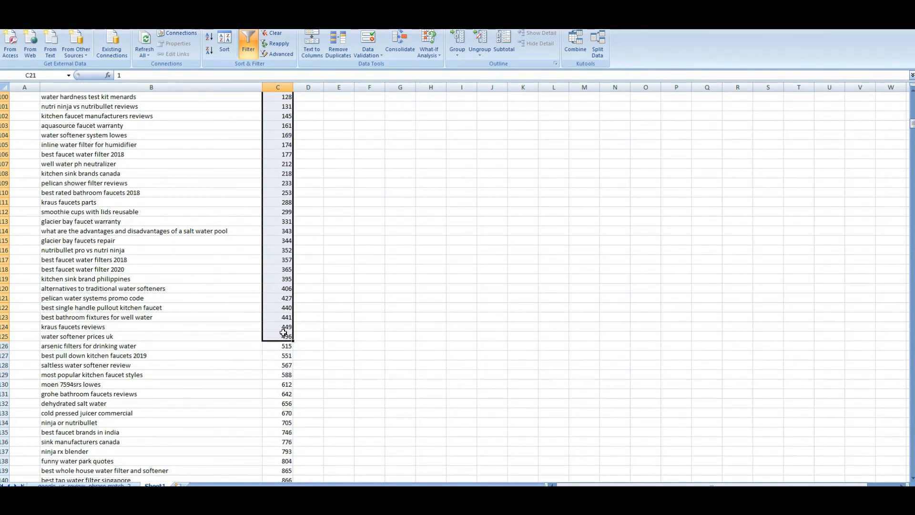
Copy the selected low fdhf counts and paste them into column J starting at J1
right_click(279, 306)
left_click(307, 322)
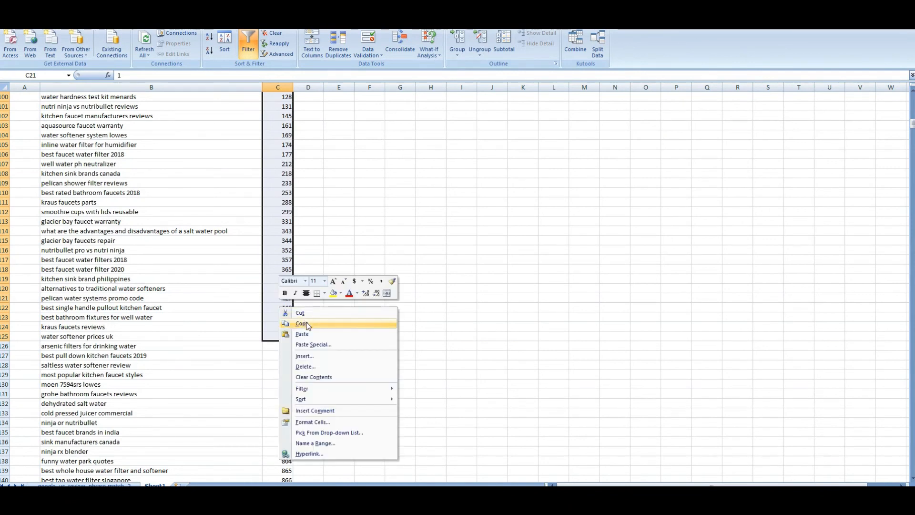
scroll(305, 286, "up", 20)
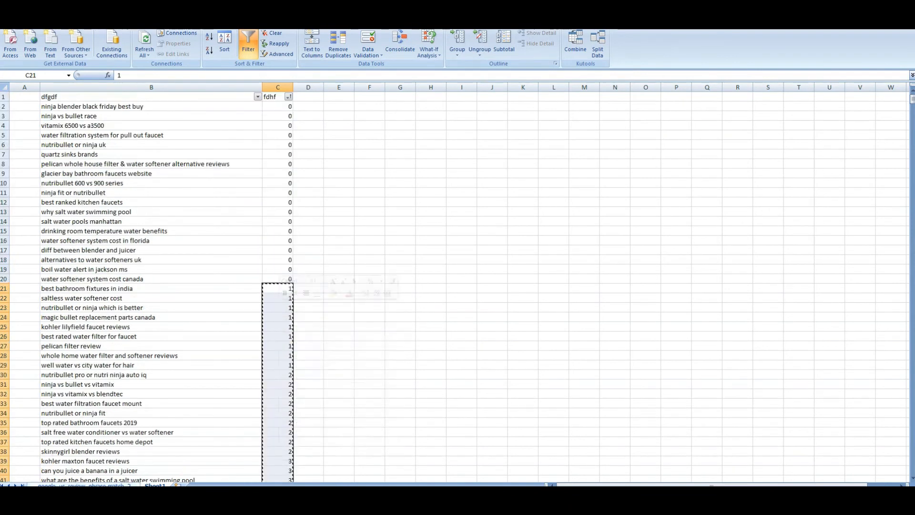
right_click(482, 155)
right_click(482, 100)
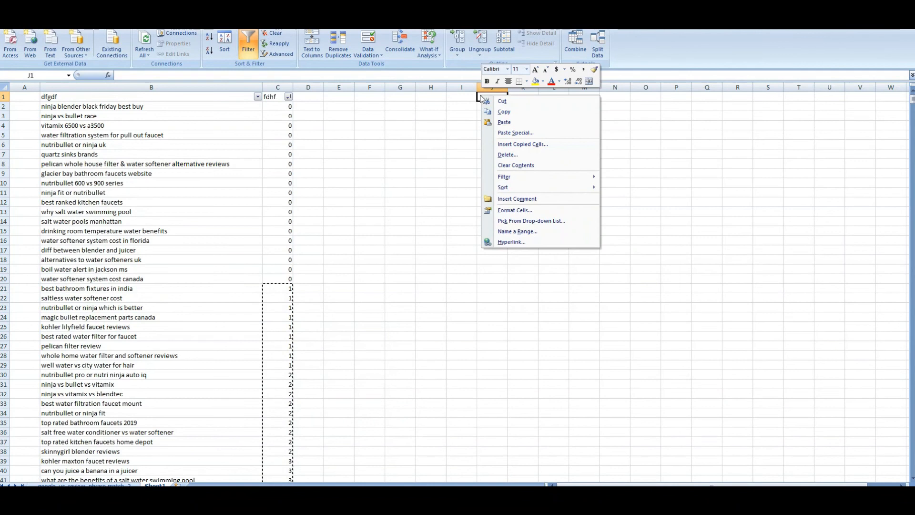
left_click(512, 123)
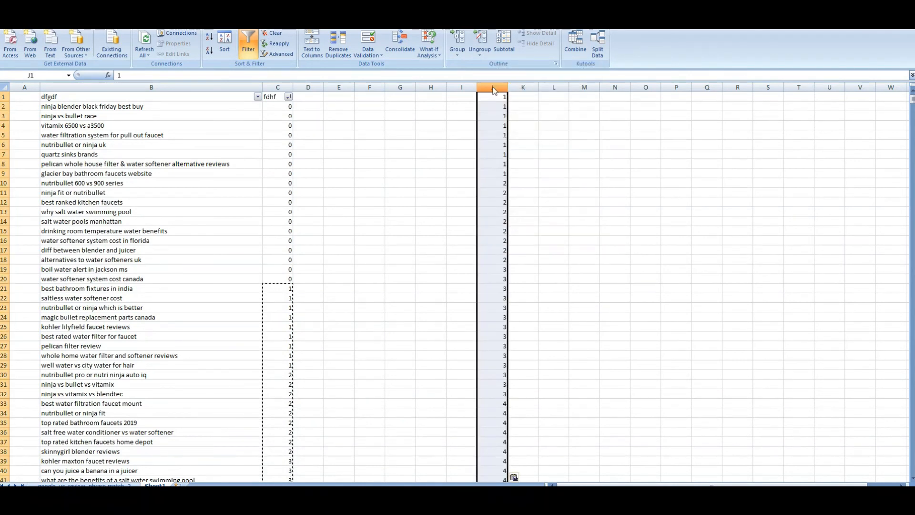
left_click(553, 211)
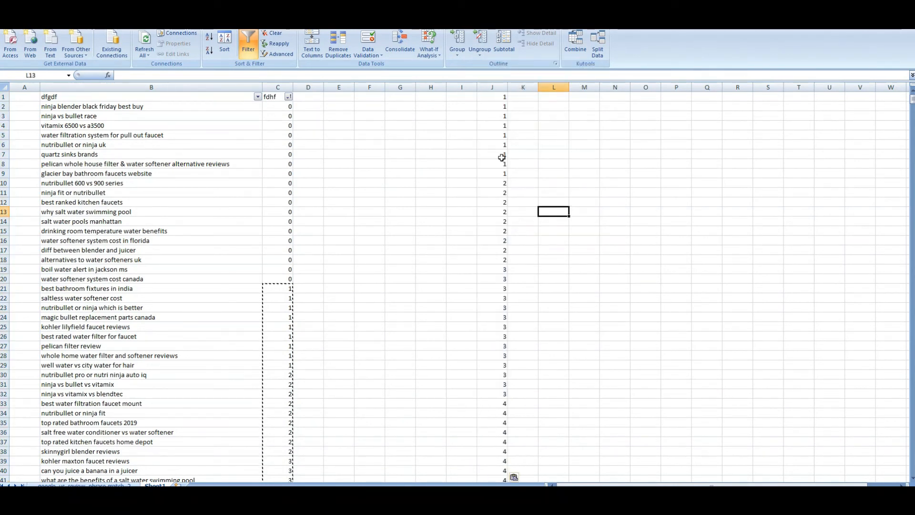
left_click(490, 87)
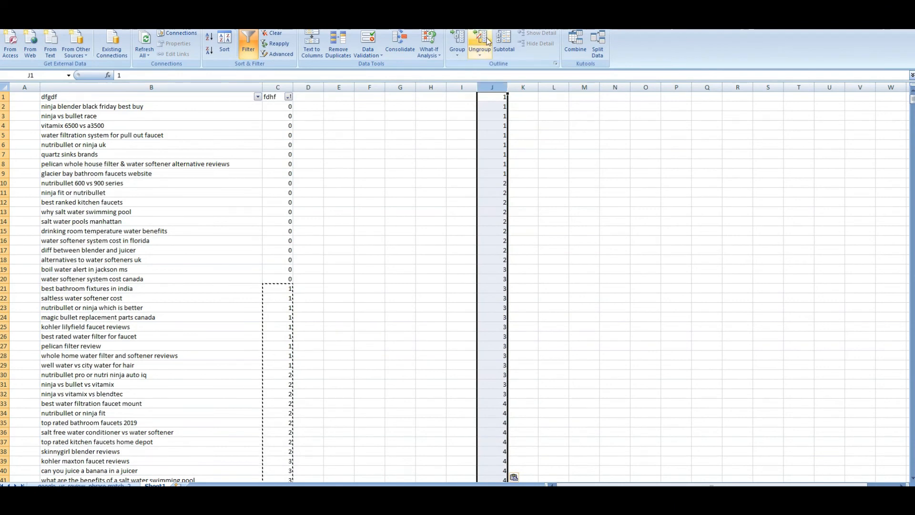
Maximize Excel and copy the count-sorted keywords in B2:B125
left_click_drag(472, 9, 450, 127)
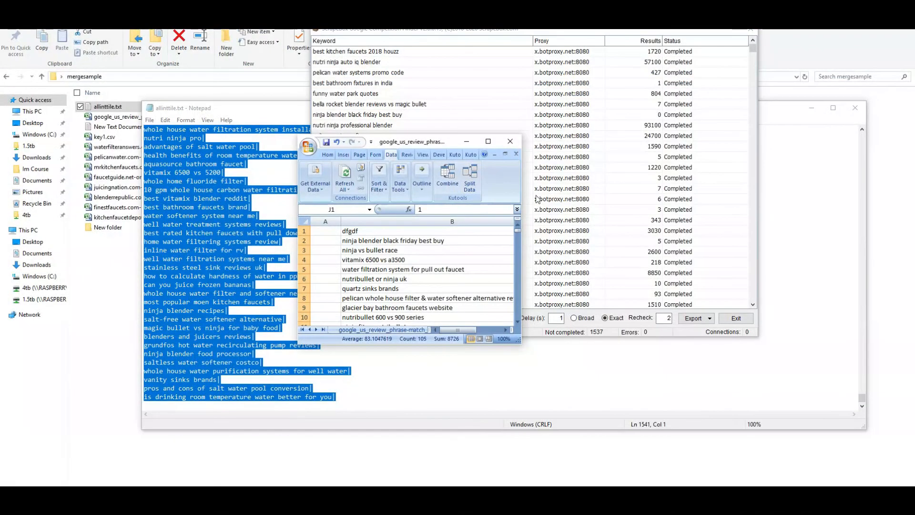
left_click_drag(524, 190, 792, 190)
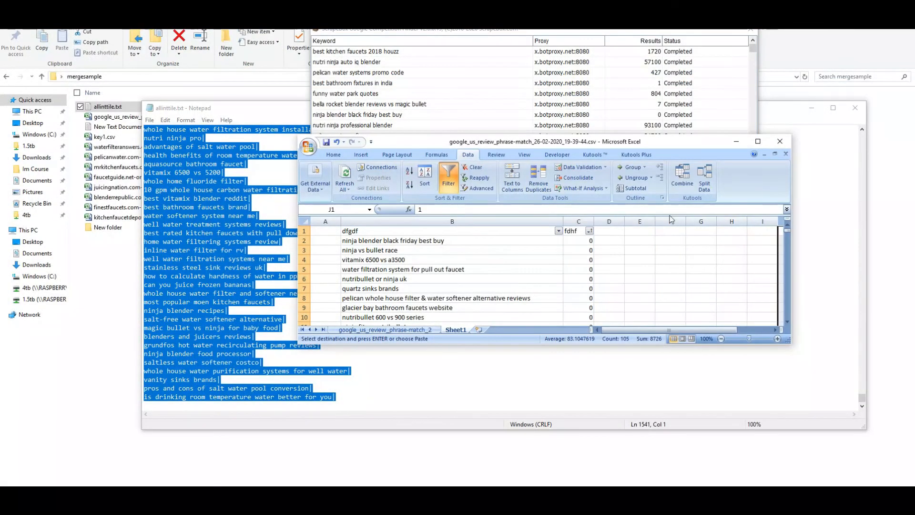
left_click(758, 141)
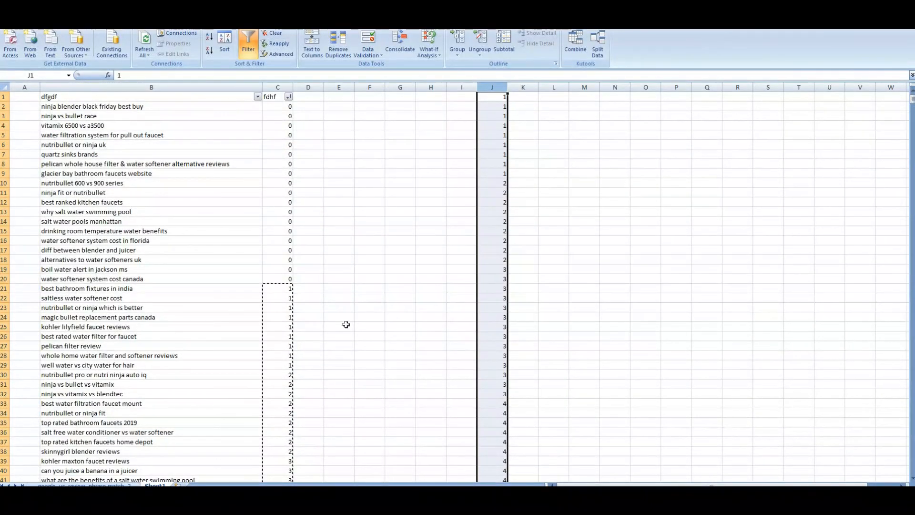
scroll(345, 323, "down", 7)
scroll(454, 263, "down", 20)
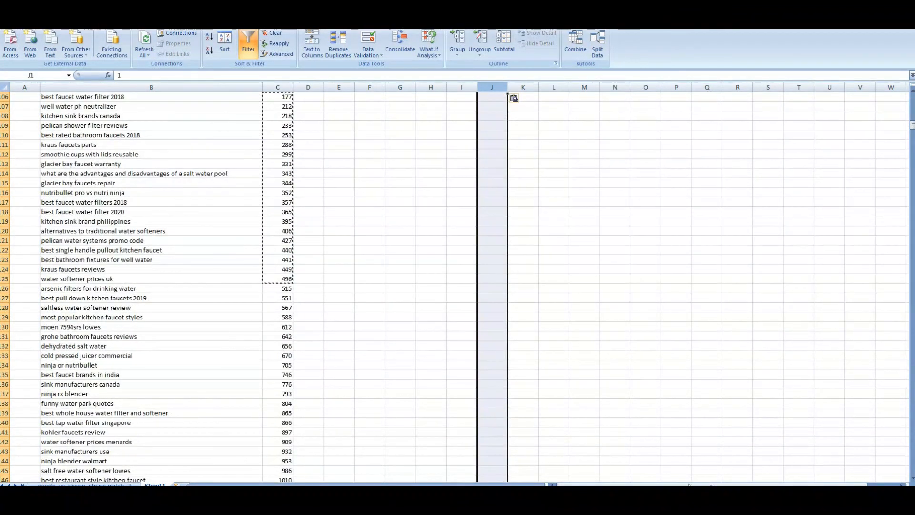
scroll(425, 223, "up", 20)
scroll(477, 232, "up", 13)
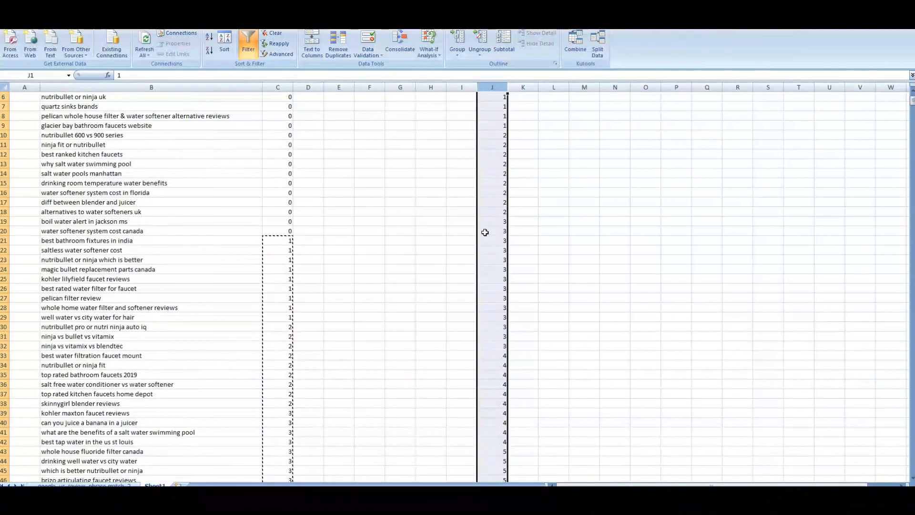
scroll(381, 224, "down", 2)
scroll(362, 266, "down", 20)
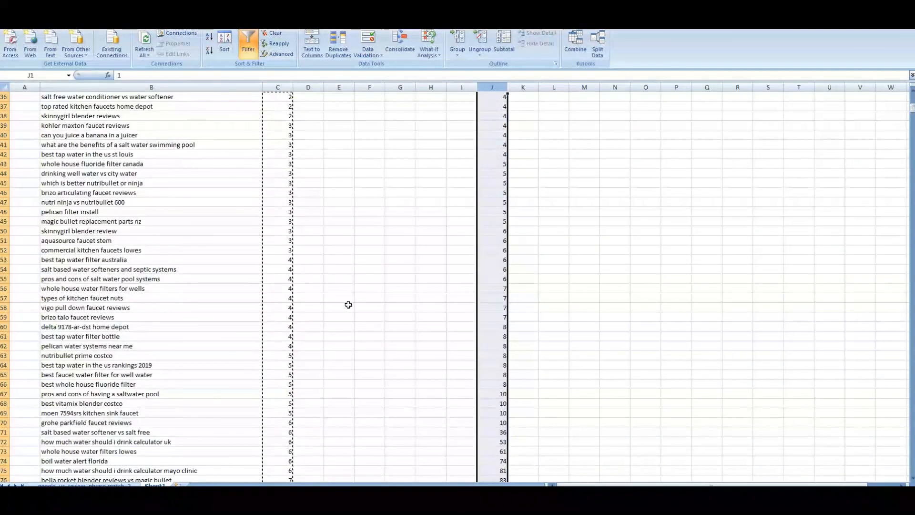
scroll(350, 303, "down", 3)
scroll(381, 302, "up", 18)
scroll(413, 266, "down", 10)
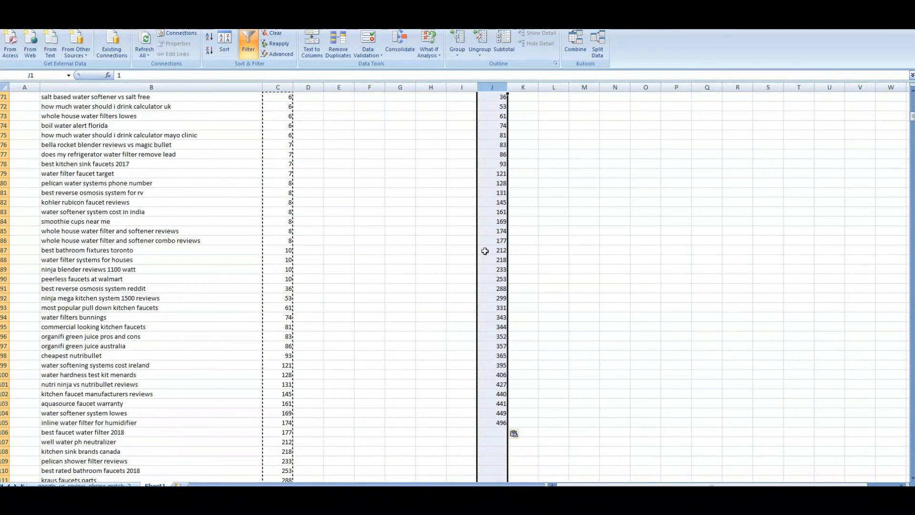
scroll(484, 251, "up", 20)
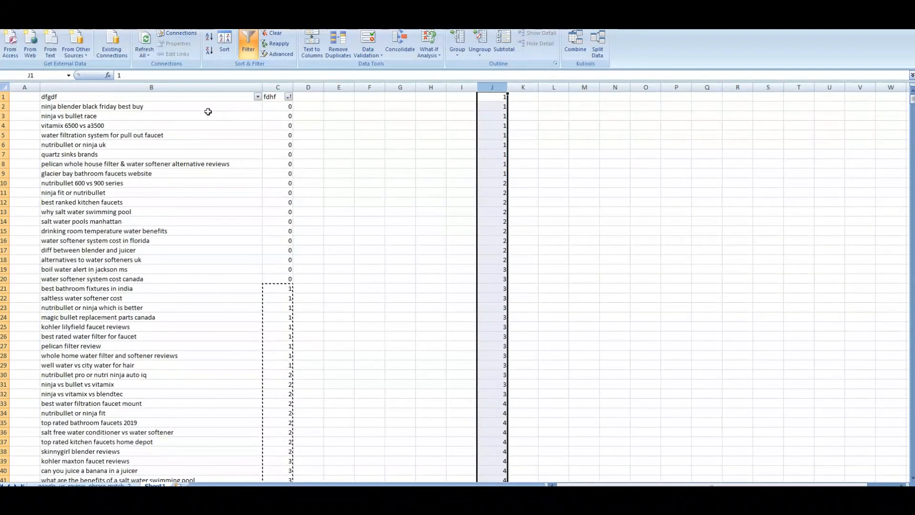
left_click_drag(204, 106, 216, 290)
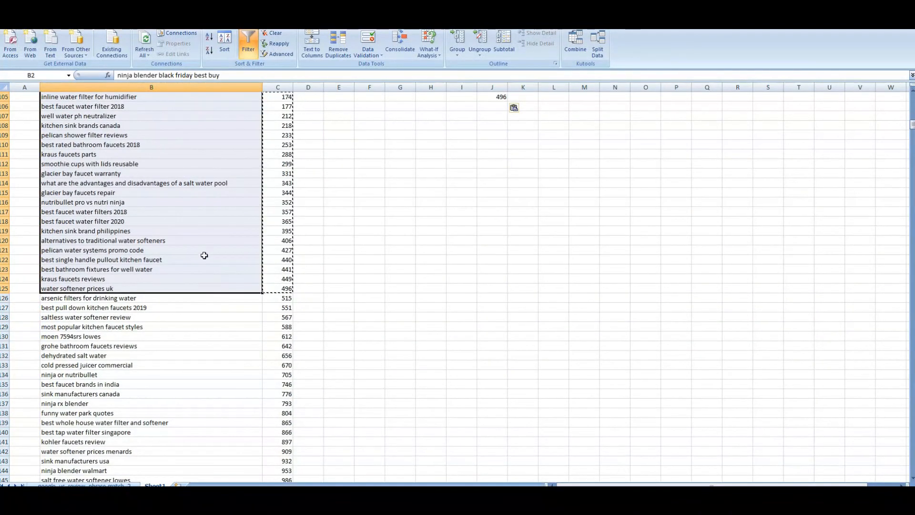
right_click(205, 255)
left_click(224, 271)
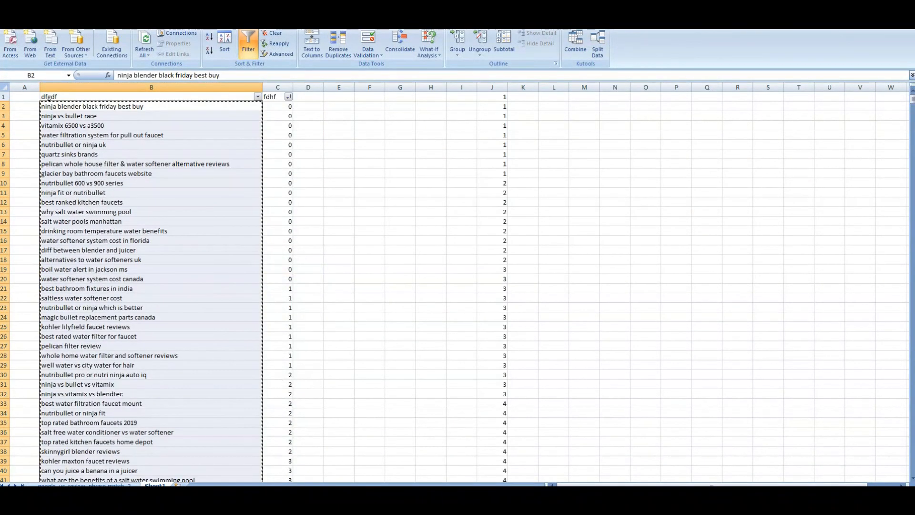
left_click(129, 505)
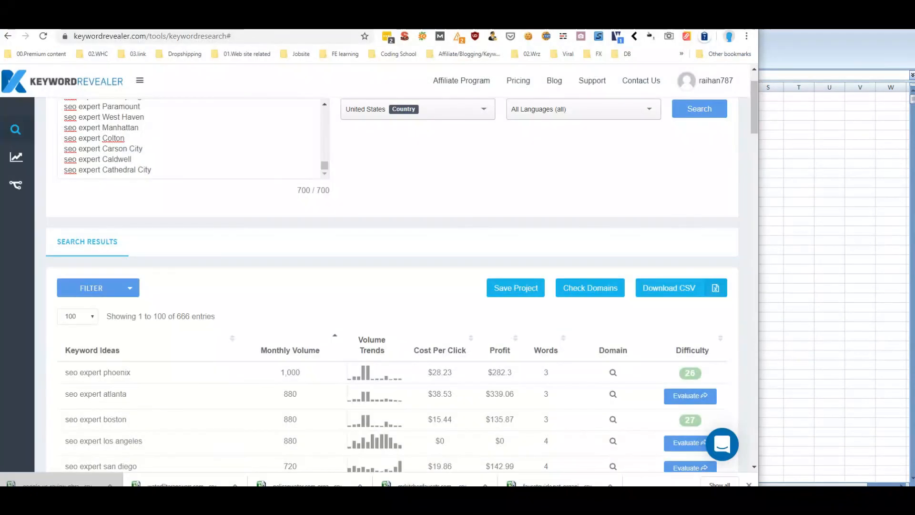
Replace the Keyword Revealer keyword list with the 124 copied keywords and run the search
left_click(218, 119)
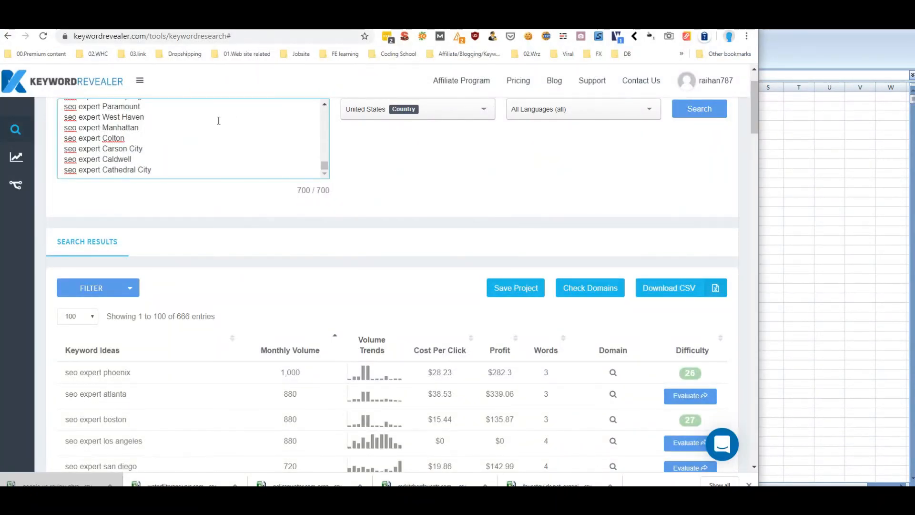
key("ctrl+a")
key("ctrl+v")
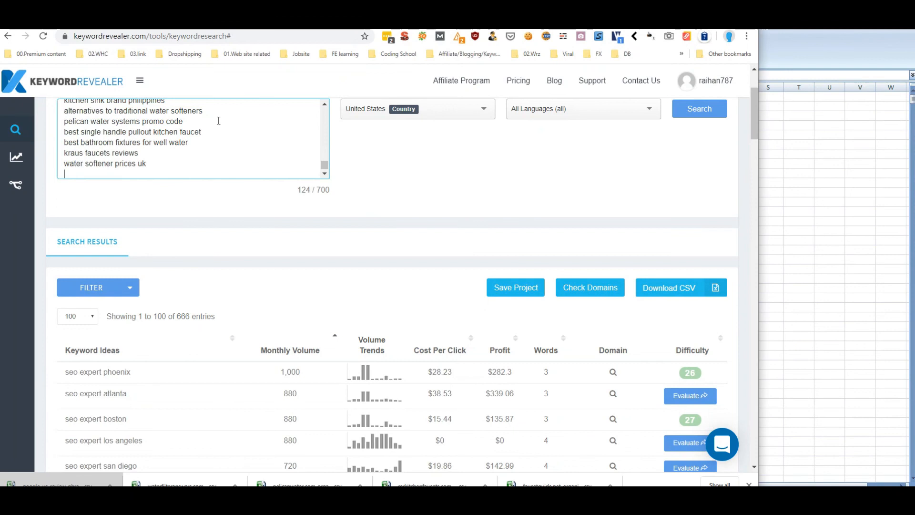
key("Return")
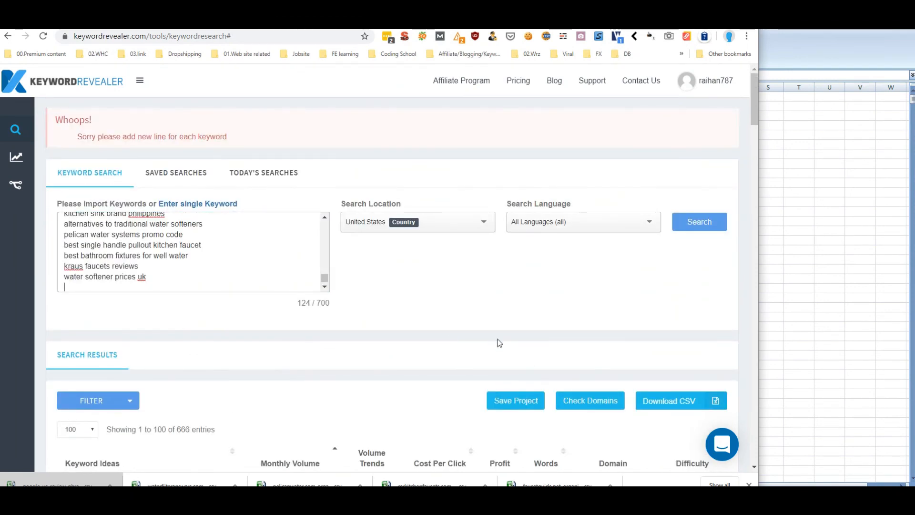
left_click(698, 223)
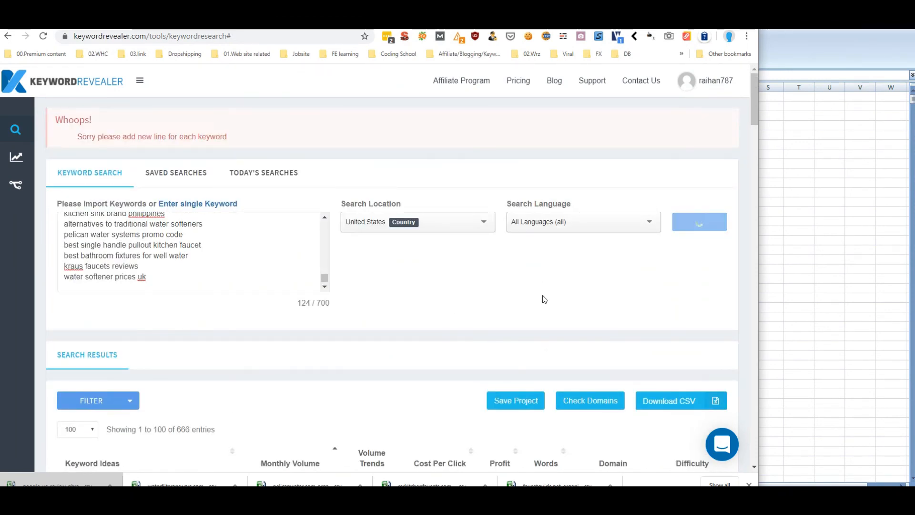
Sort the results by monthly volume, highest first, and select 'kraus faucets parts'
scroll(442, 244, "down", 6)
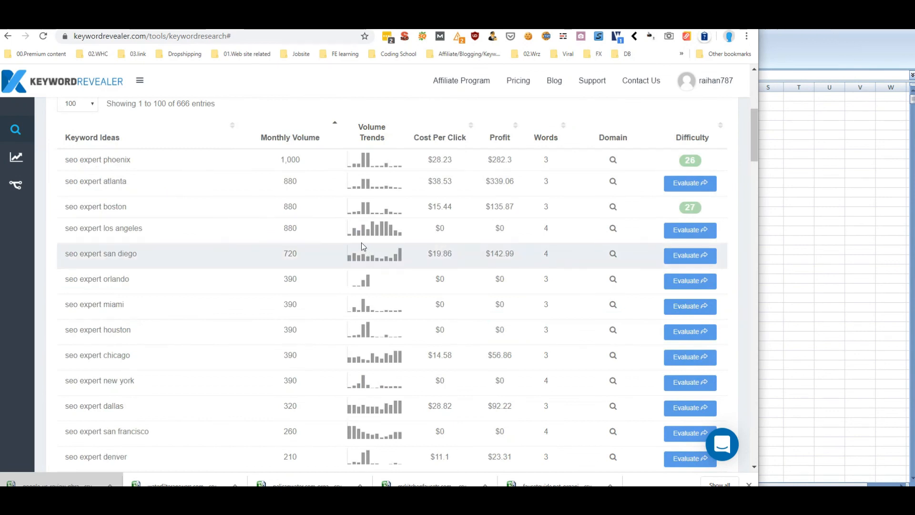
scroll(362, 247, "down", 4)
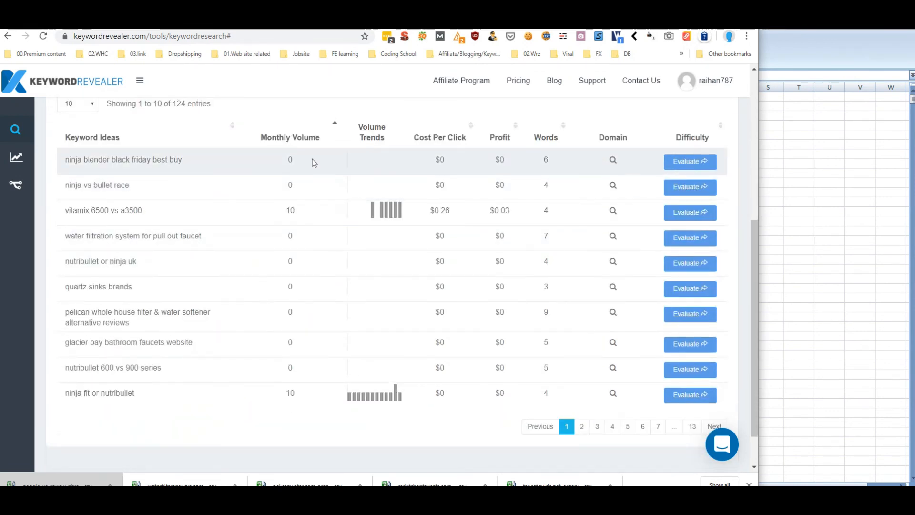
left_click(302, 138)
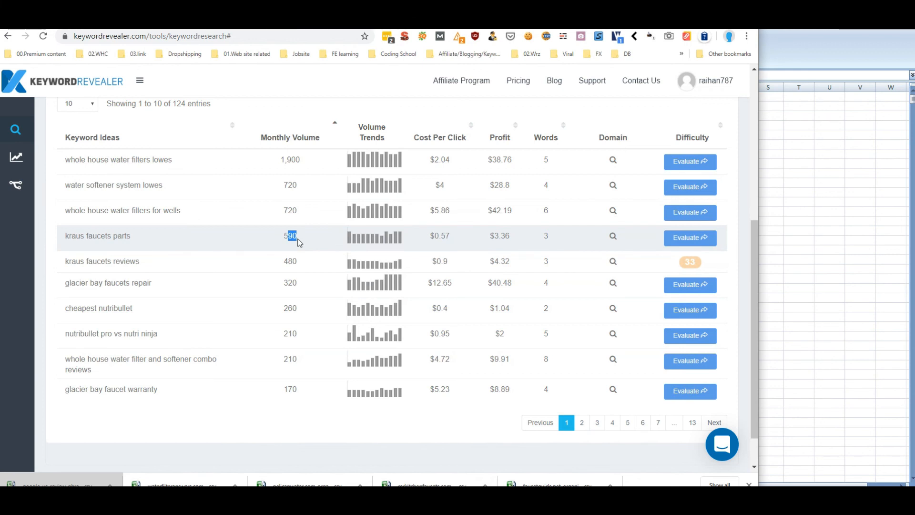
left_click_drag(68, 238, 65, 239)
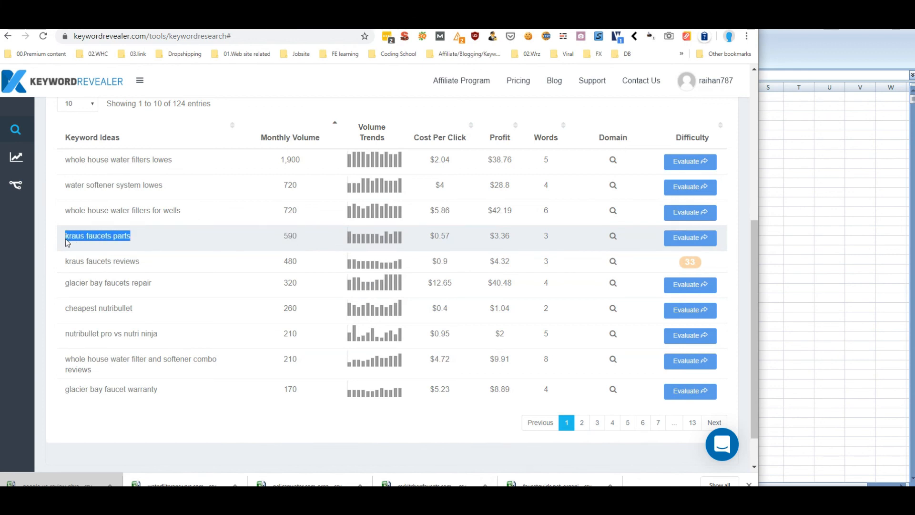
right_click(94, 236)
Evaluate 'kraus faucets parts' and review its 41% difficulty, 590 monthly searches and top-ten Domain Authority
left_click(260, 239)
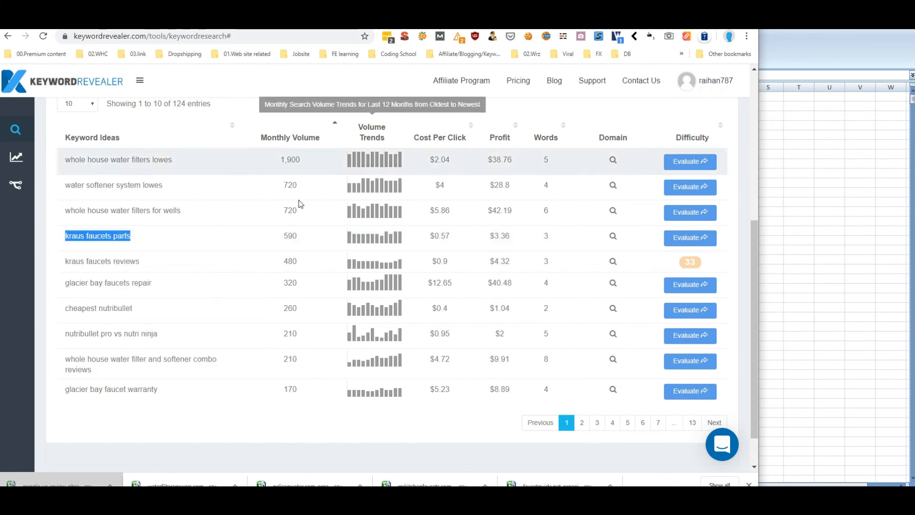
left_click(679, 244)
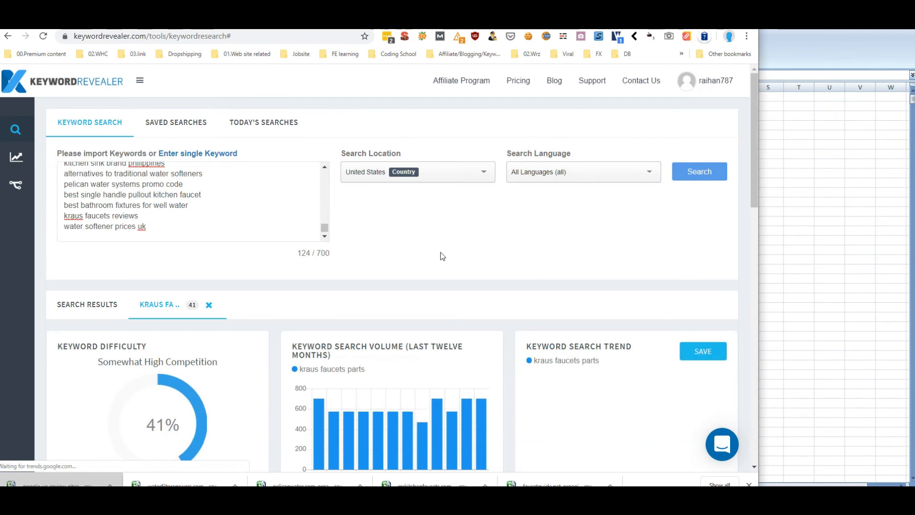
scroll(441, 253, "down", 4)
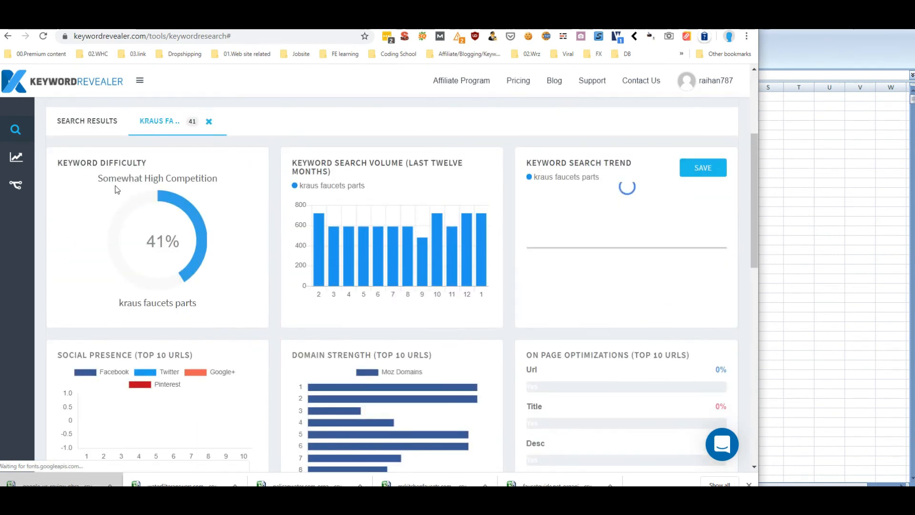
scroll(268, 291, "down", 10)
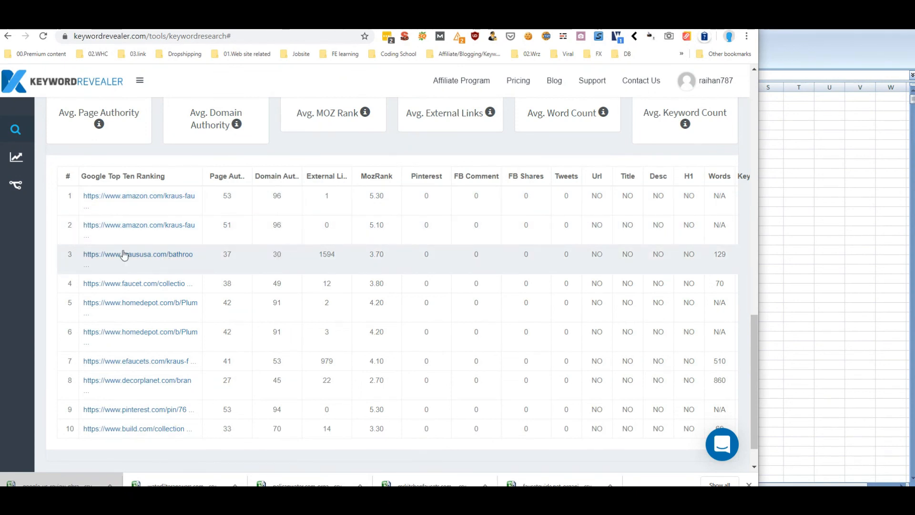
double_click(273, 257)
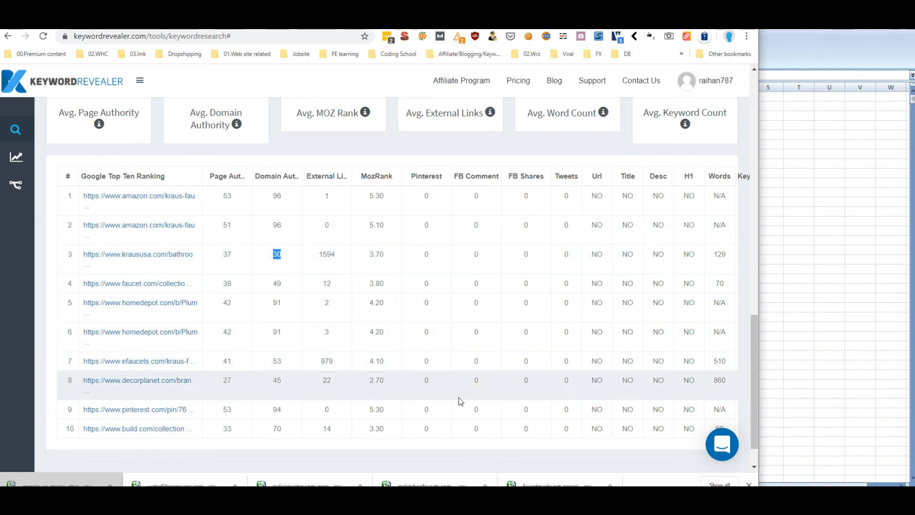
scroll(464, 401, "up", 8)
scroll(464, 401, "down", 6)
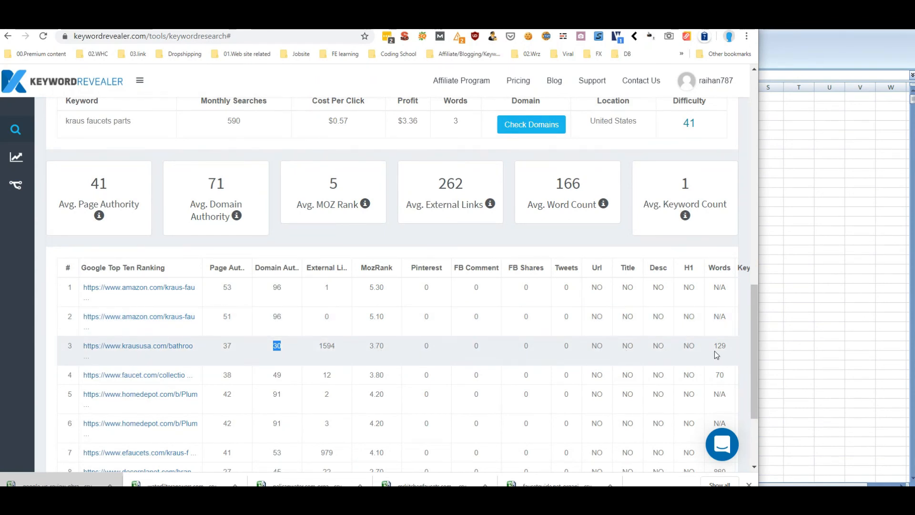
scroll(525, 335, "up", 15)
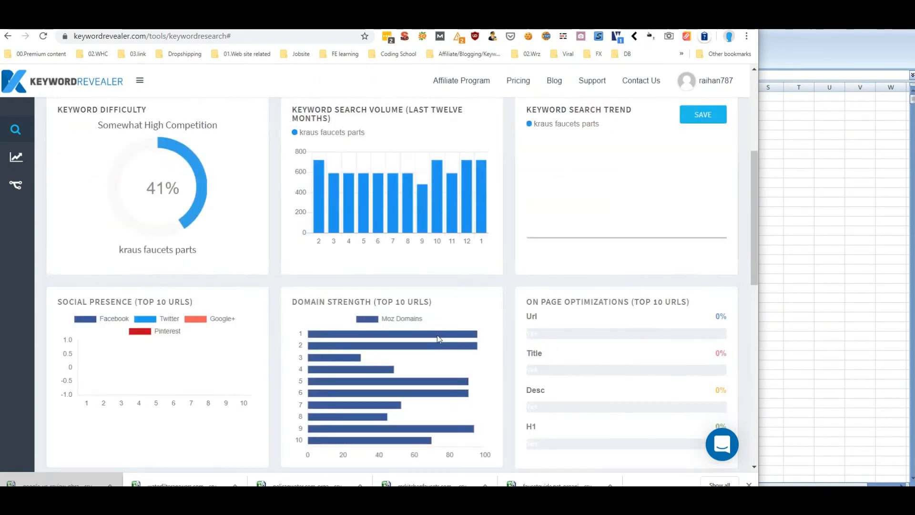
scroll(430, 329, "down", 12)
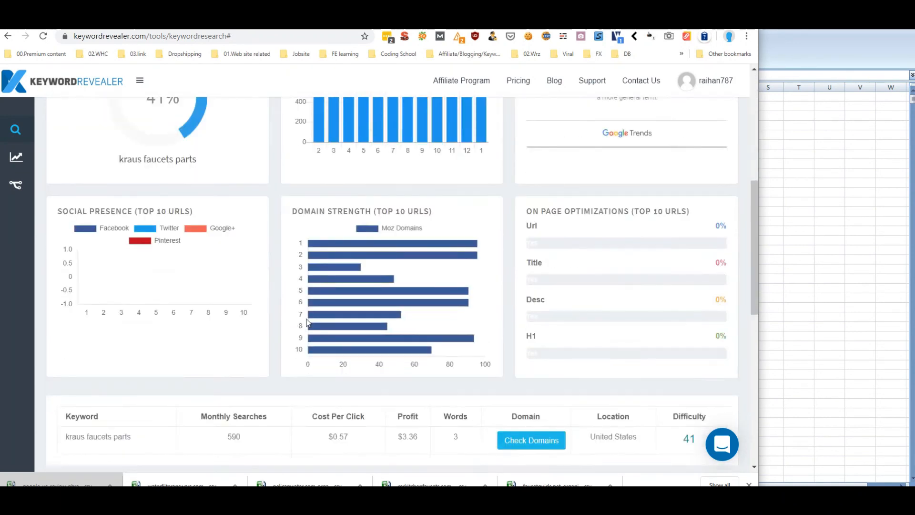
scroll(482, 268, "up", 12)
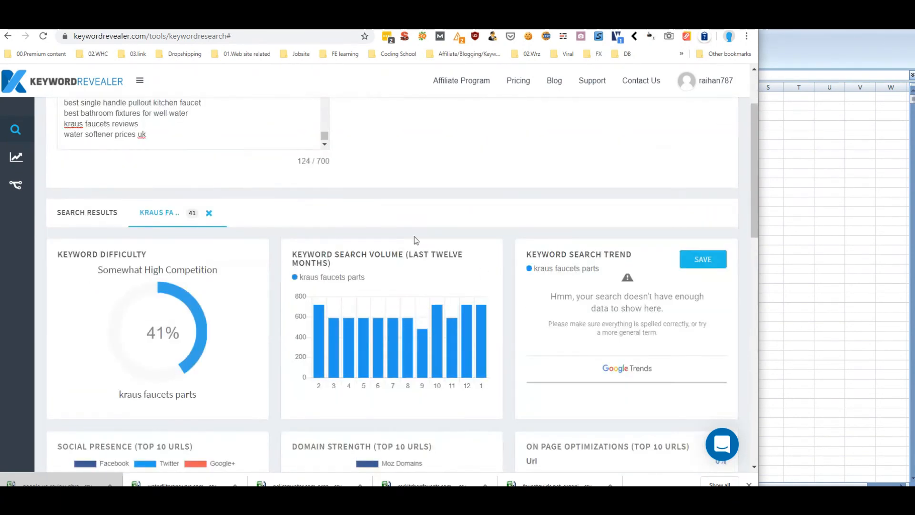
Browse pages 2 and 1 of the 124-entry search results, then go to the Lowcompetitivekgr slides
left_click(90, 307)
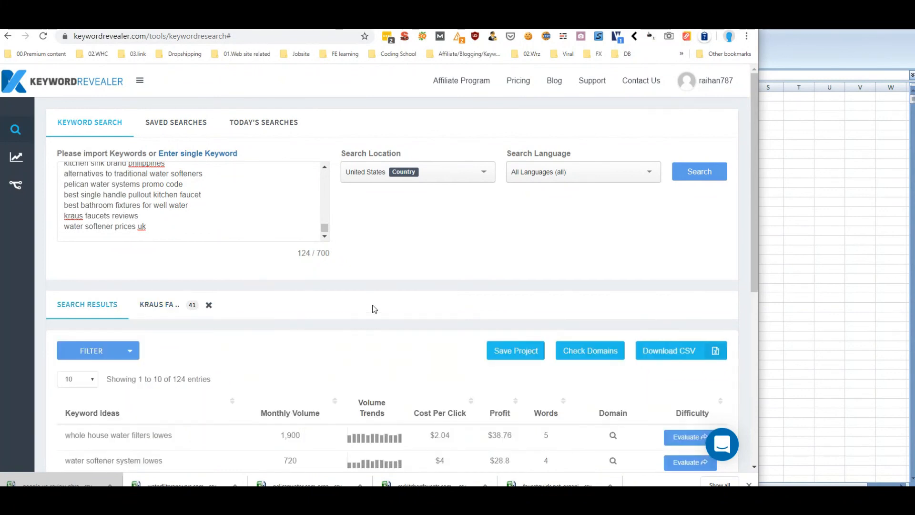
scroll(381, 308, "down", 4)
scroll(397, 308, "down", 2)
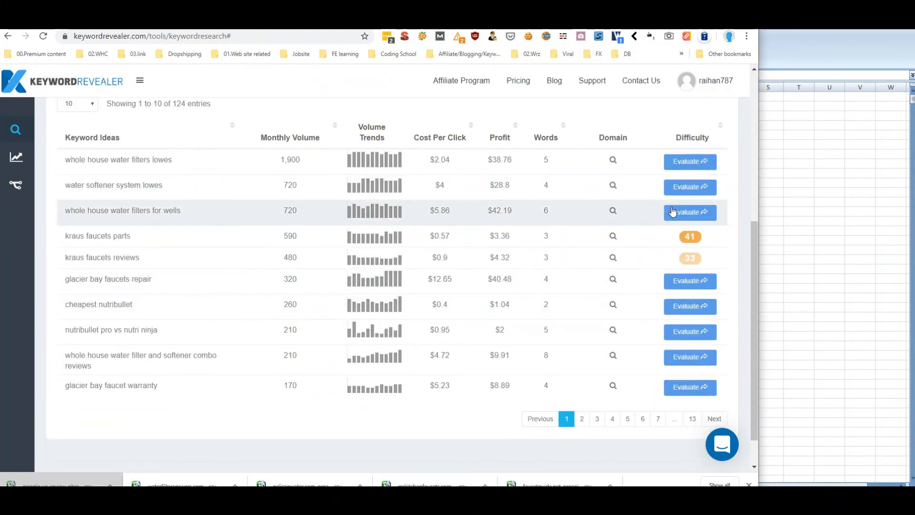
left_click(581, 420)
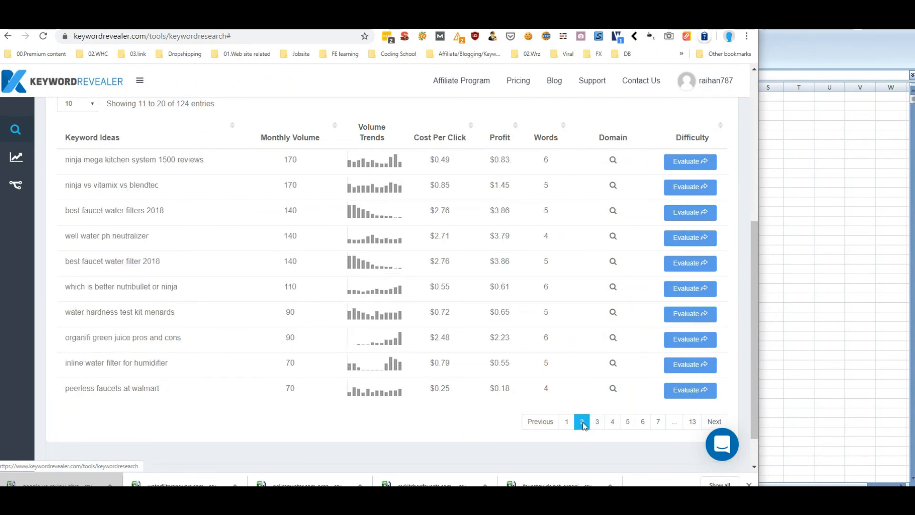
left_click(567, 421)
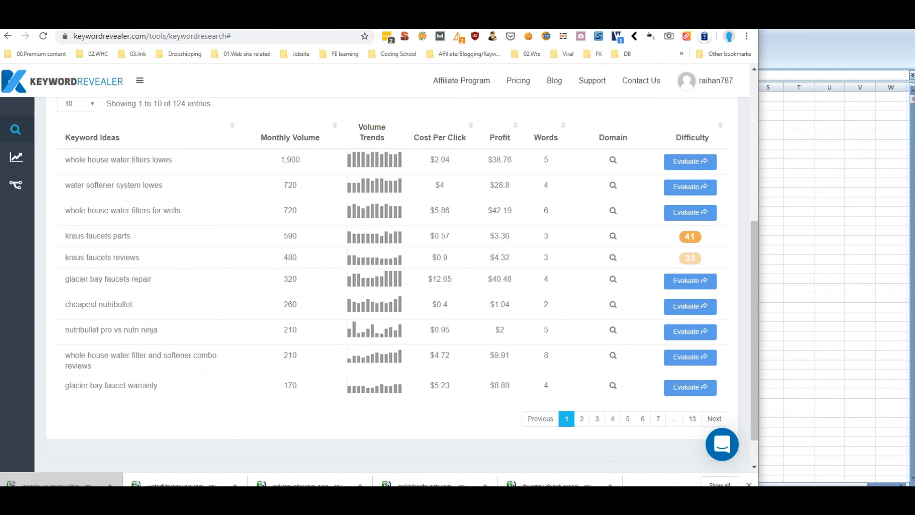
left_click(90, 23)
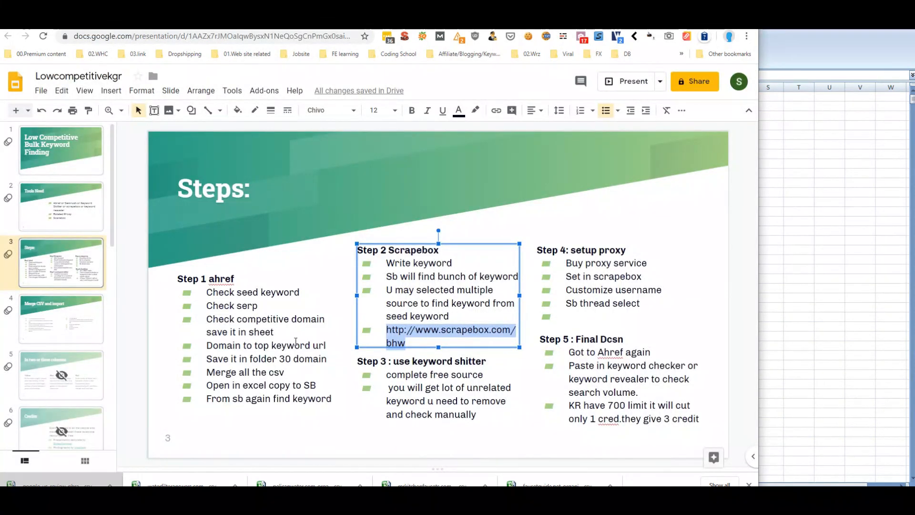
Open the deck's sharing options and review invited people's permission levels without changing them
left_click(333, 245)
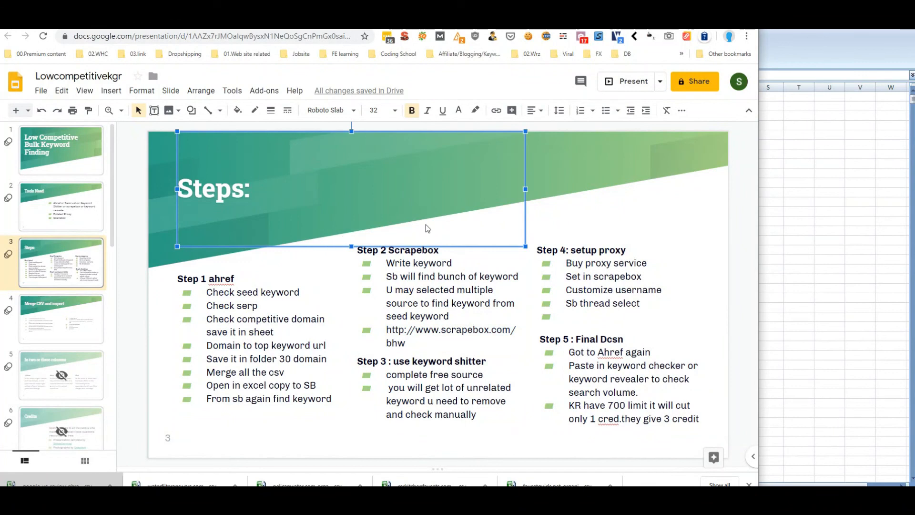
left_click(675, 189)
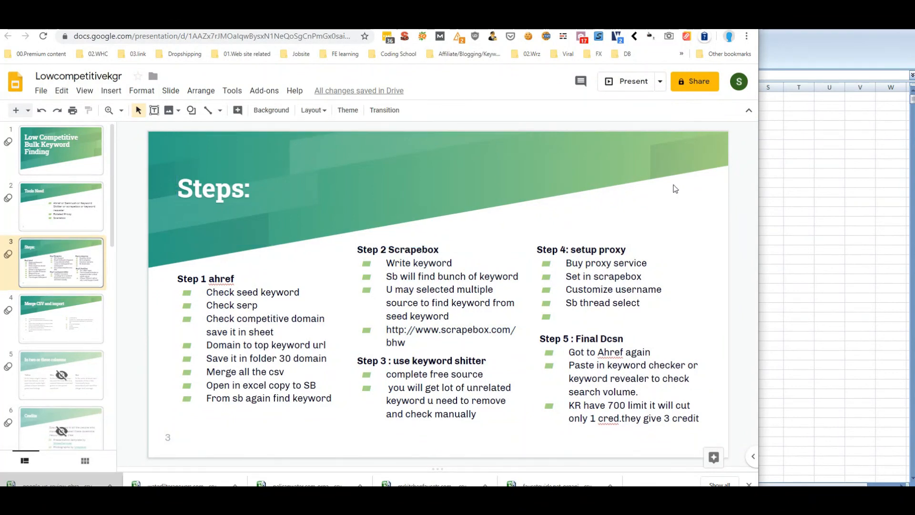
left_click(698, 85)
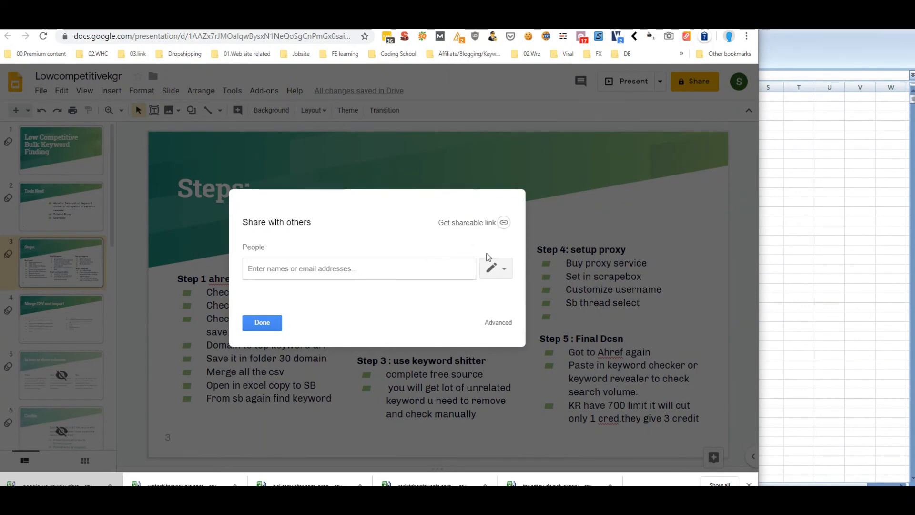
left_click(495, 268)
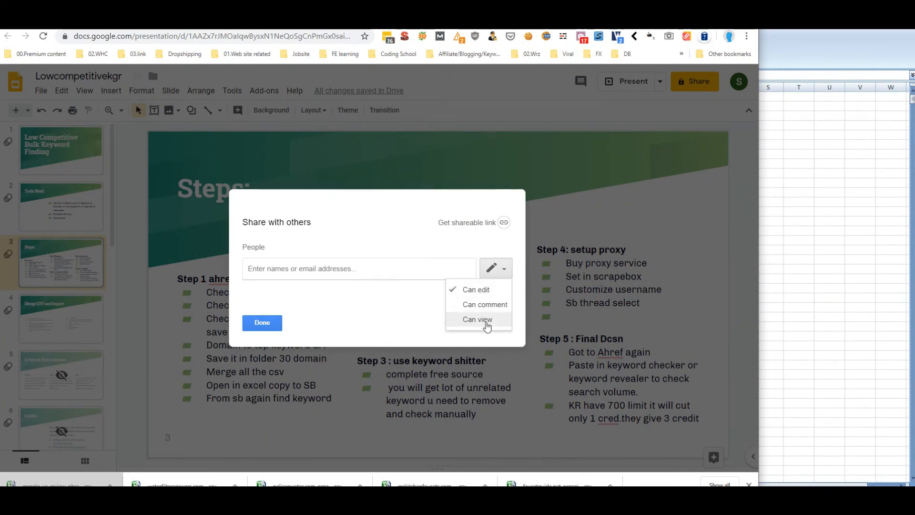
left_click(395, 319)
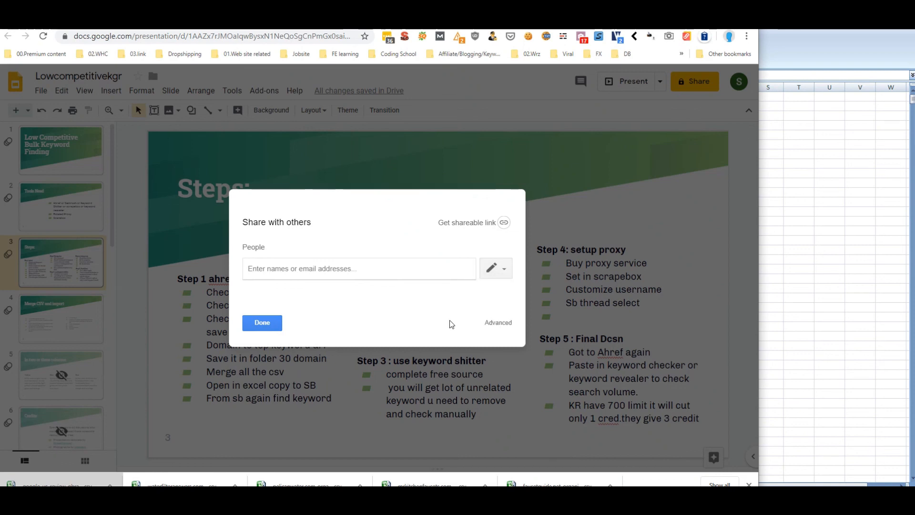
Set link access to 'On – Anyone with the link' with Can view, and save
left_click(498, 324)
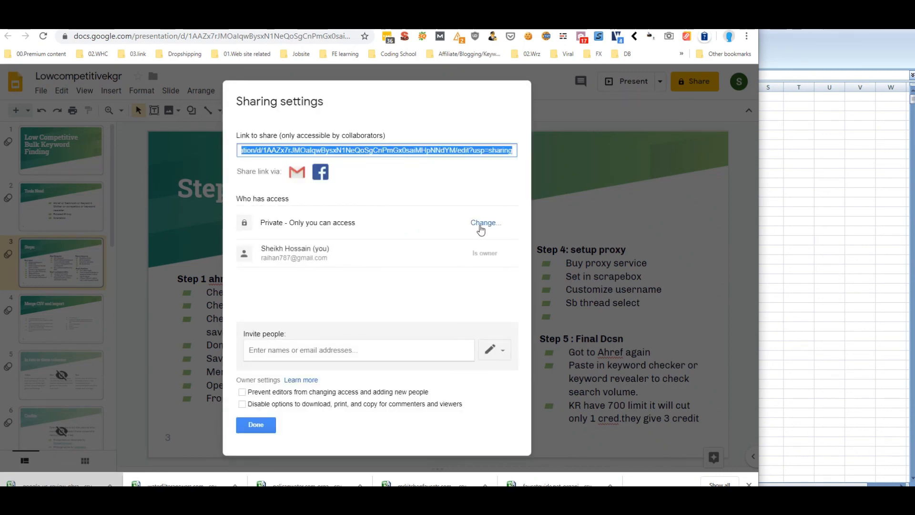
left_click(481, 224)
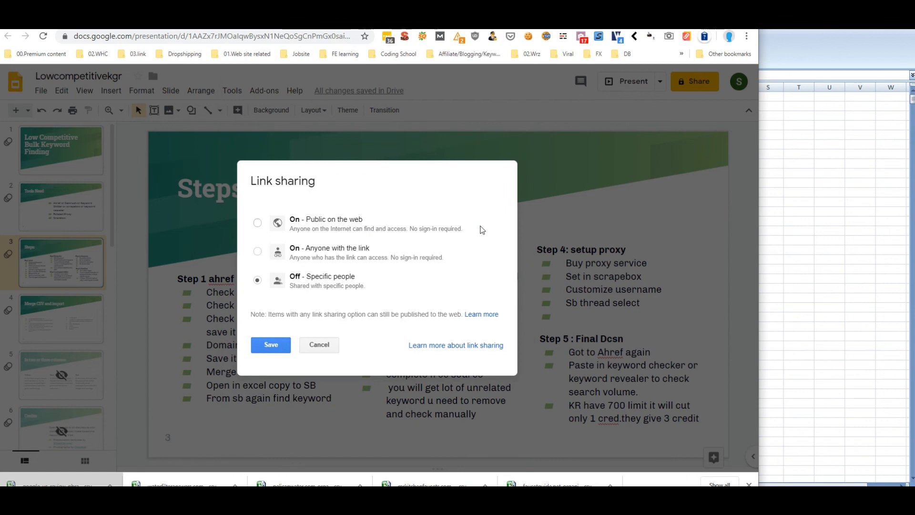
left_click(257, 253)
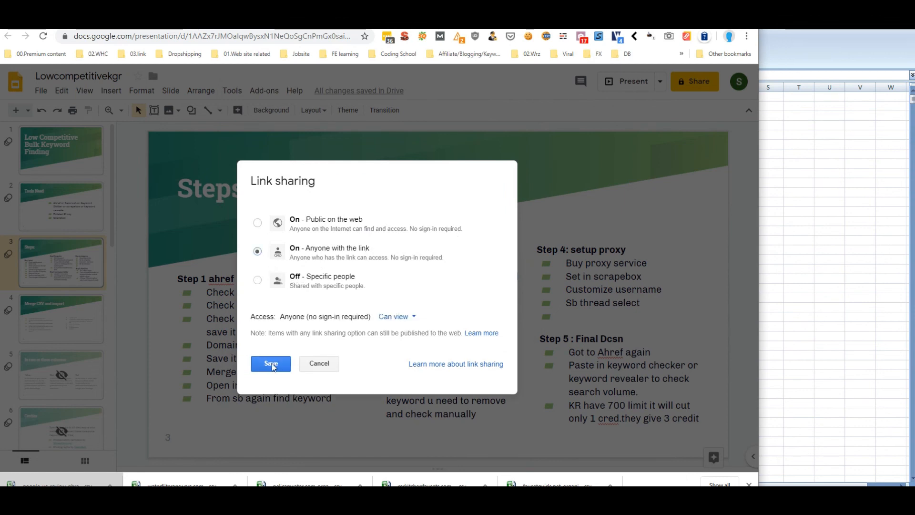
left_click(398, 316)
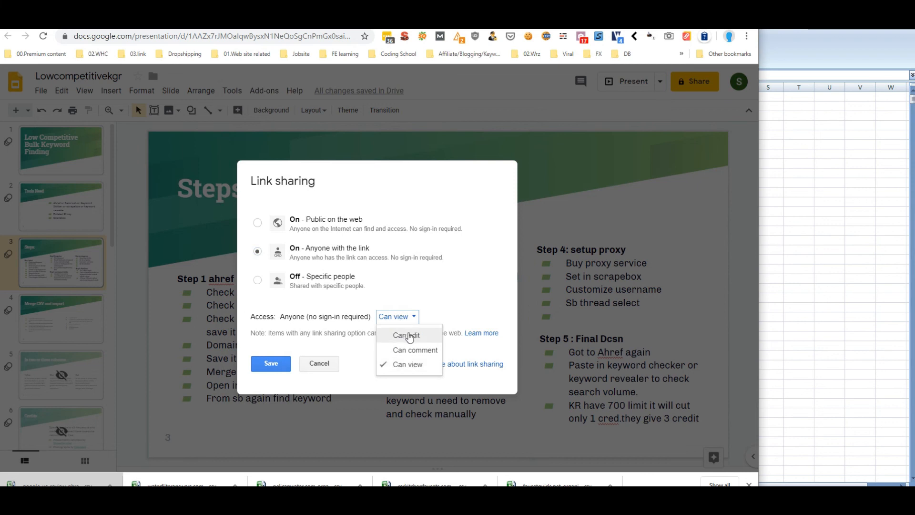
left_click(439, 316)
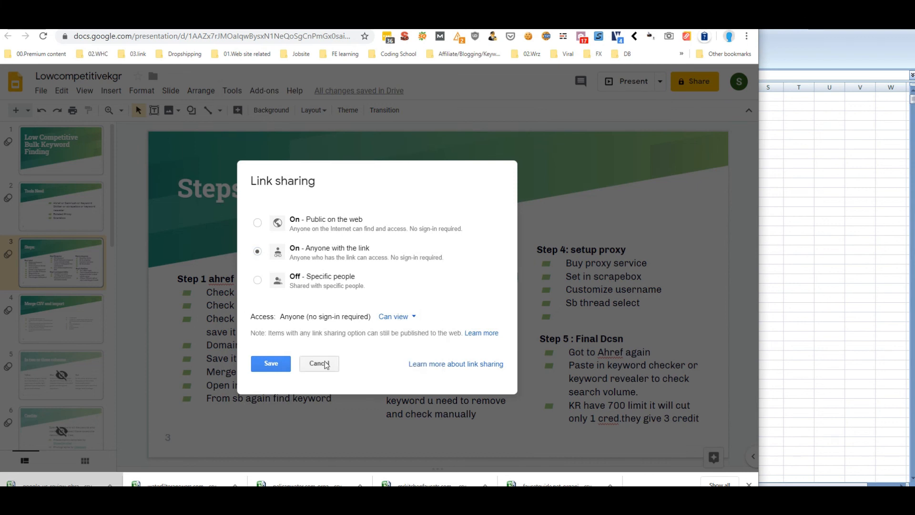
left_click(271, 363)
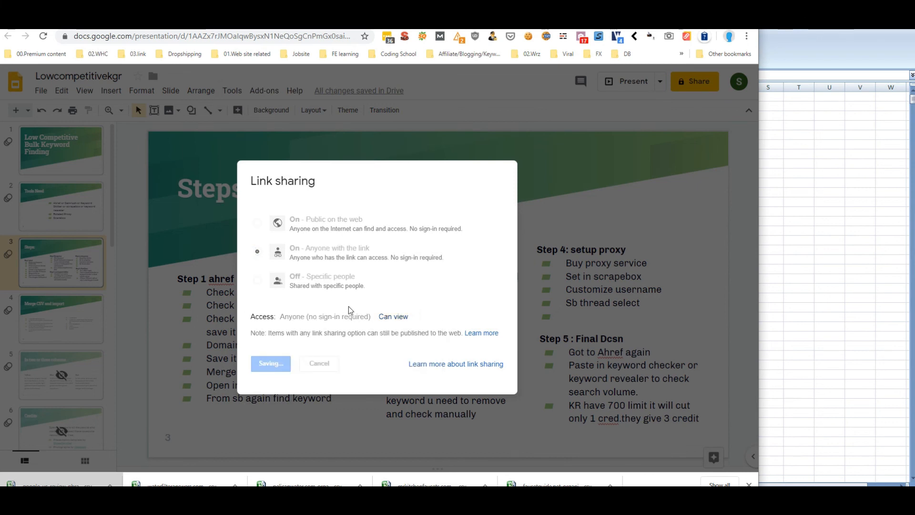
Copy the deck's sharing link into the clipboard
right_click(371, 152)
left_click(387, 166)
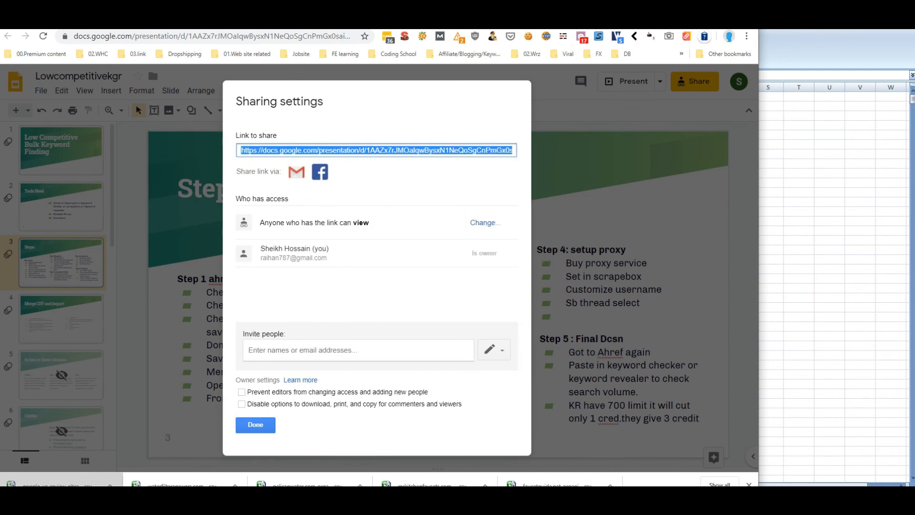
key("ctrl+t")
Search the web for 'url shortener' and go to shorturl.at
type("url")
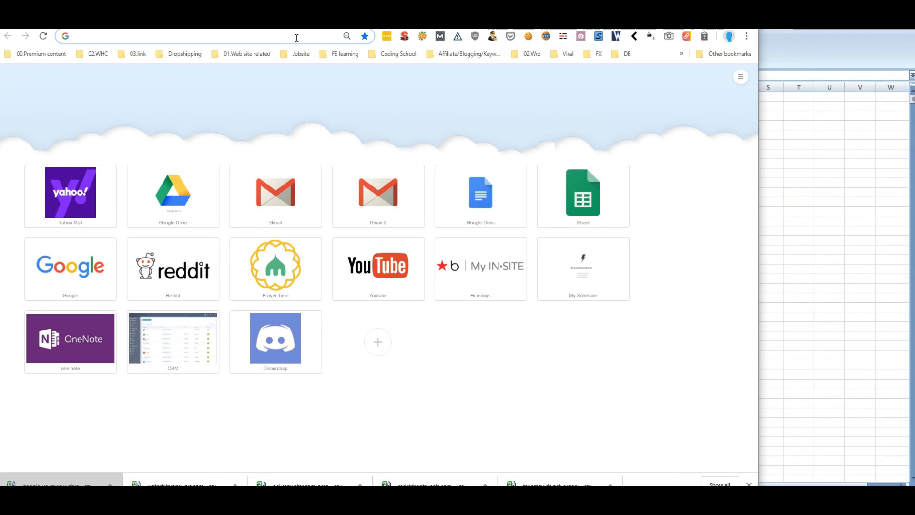
type(" shortener")
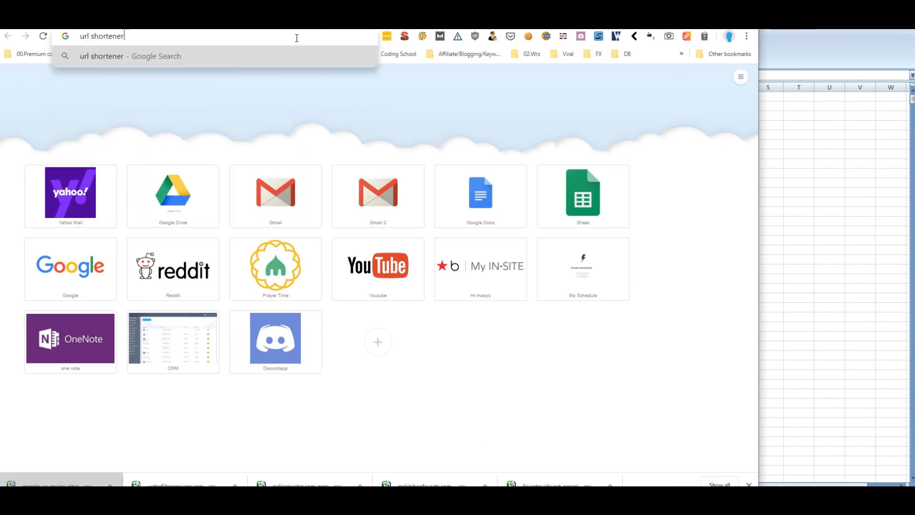
key("Return")
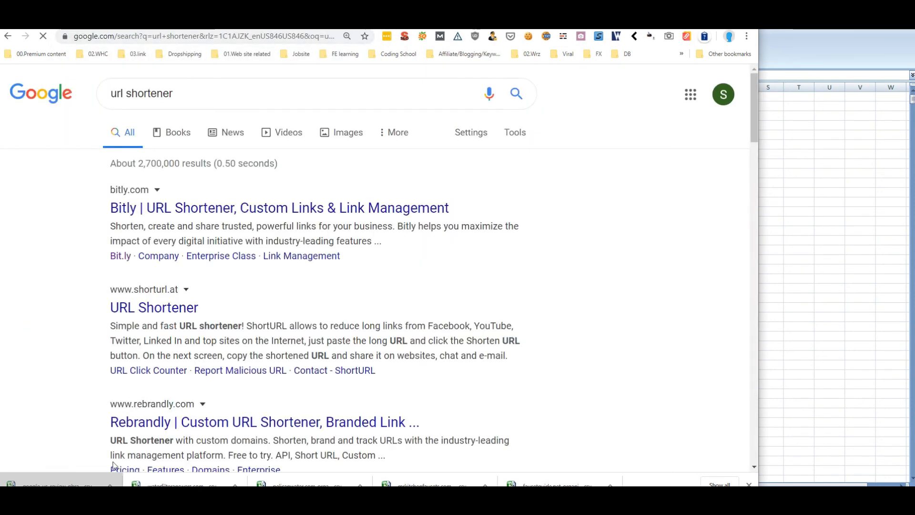
left_click(167, 309)
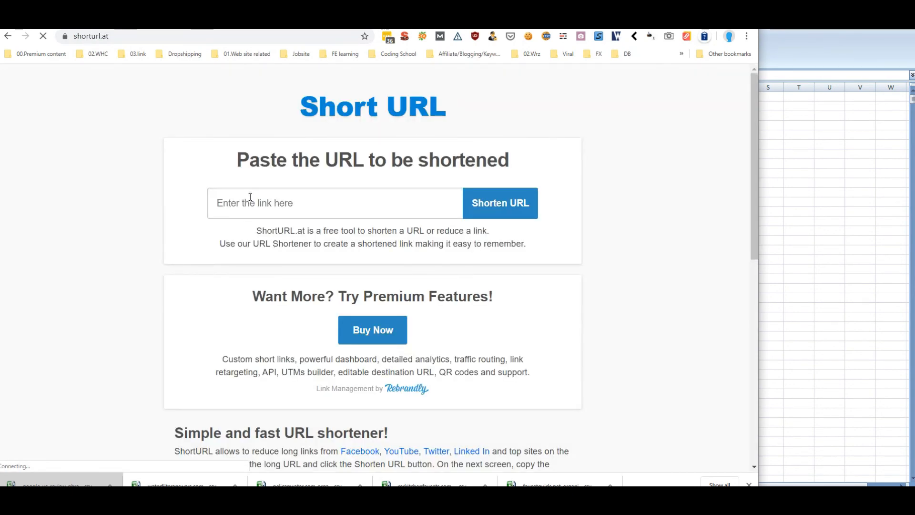
right_click(250, 198)
left_click(296, 280)
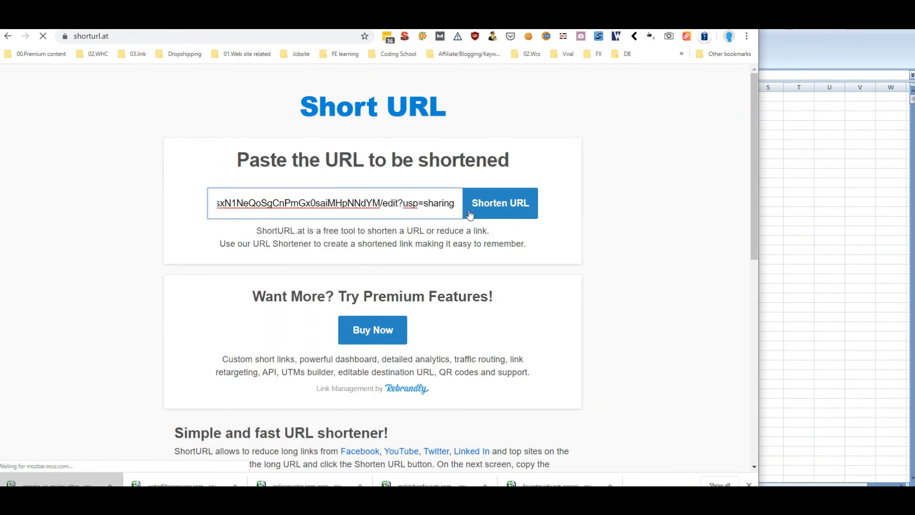
left_click(499, 204)
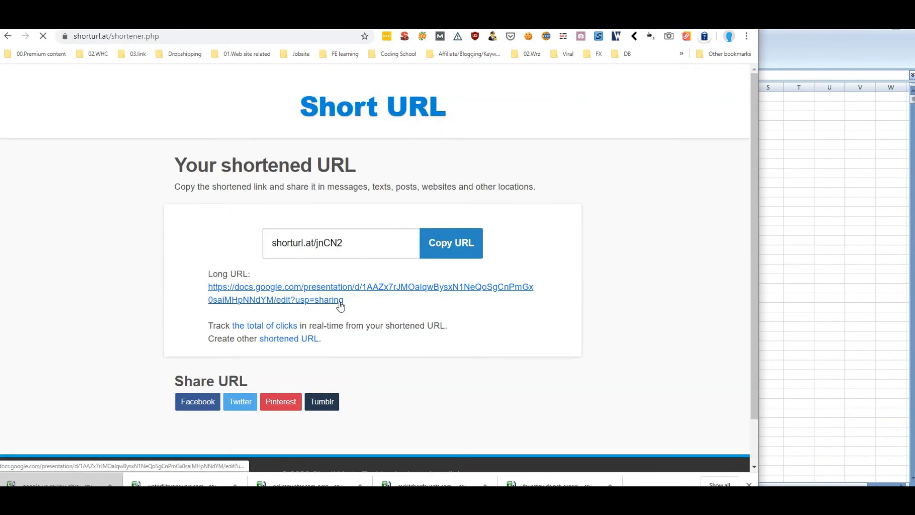
left_click(305, 230)
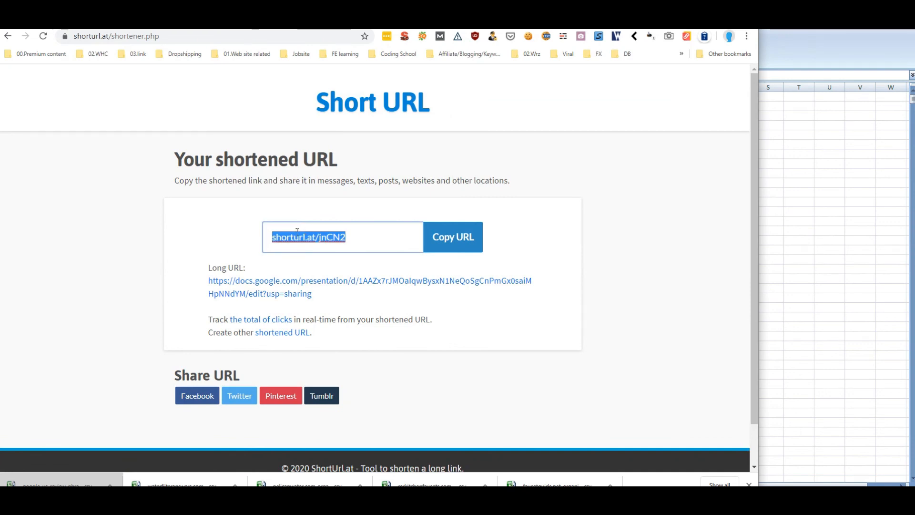
right_click(296, 230)
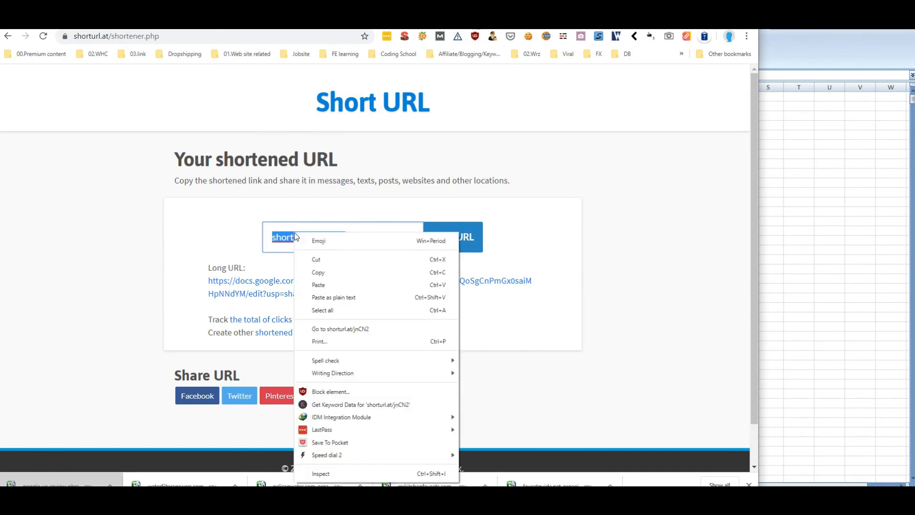
left_click(330, 274)
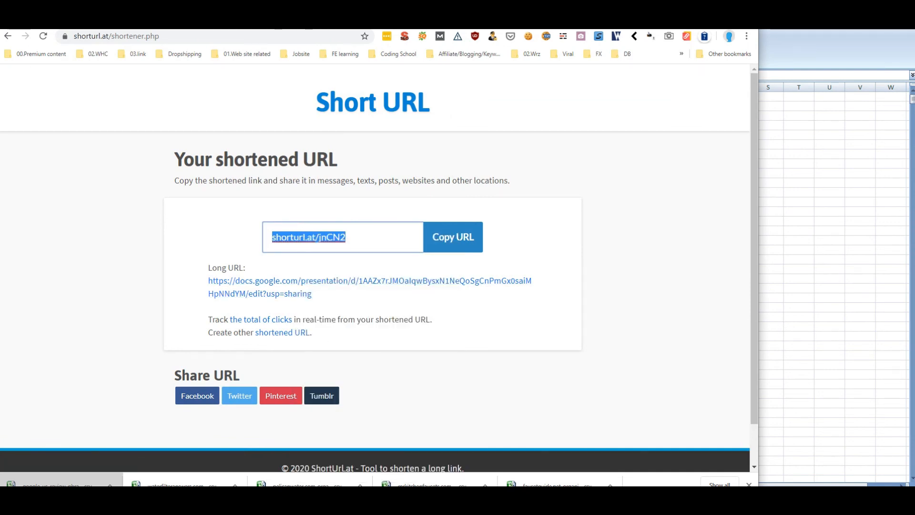
key("ctrl+Tab")
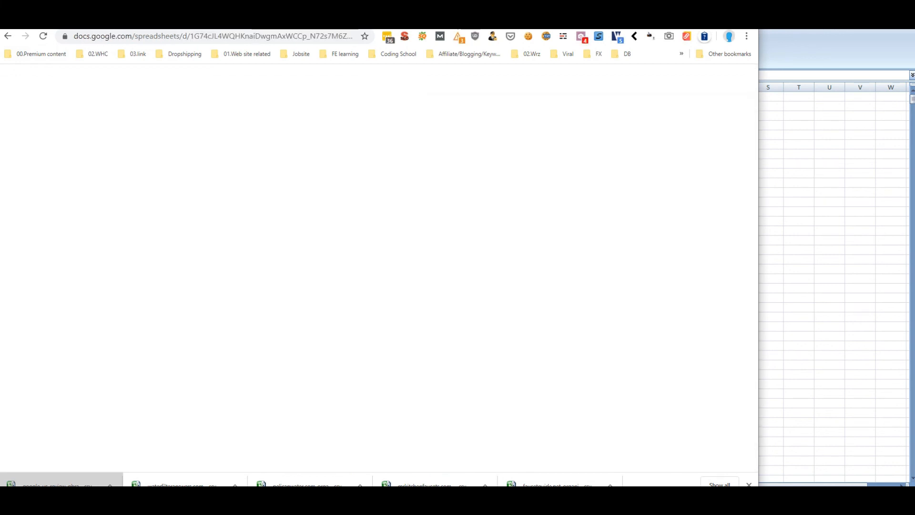
key("ctrl+Tab")
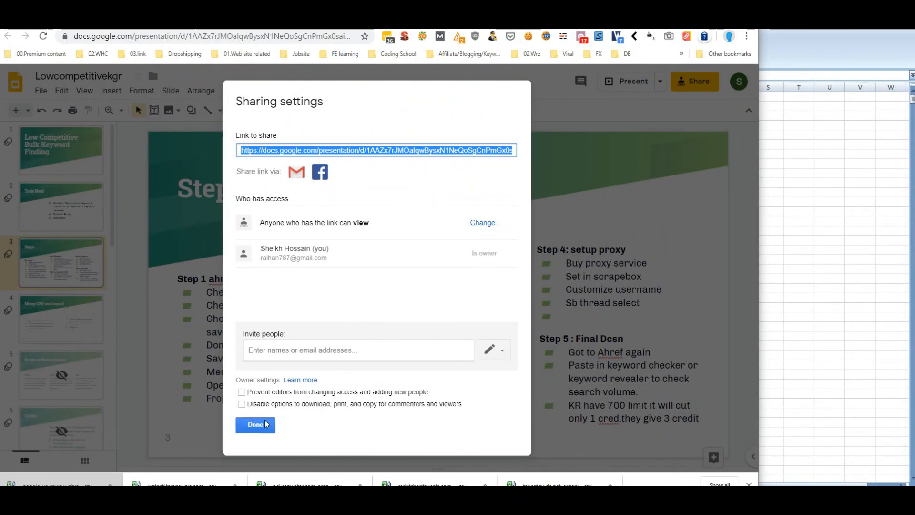
left_click(255, 425)
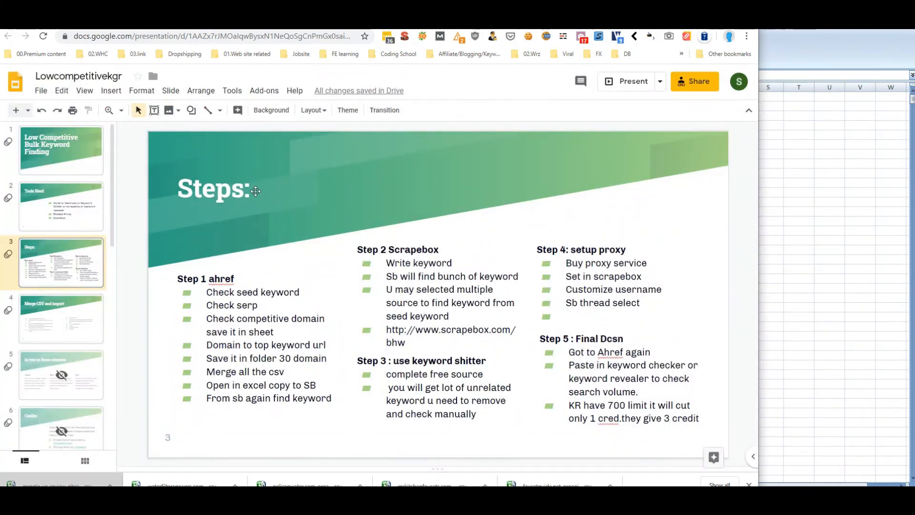
double_click(223, 187)
left_click(263, 190)
key("ctrl+v")
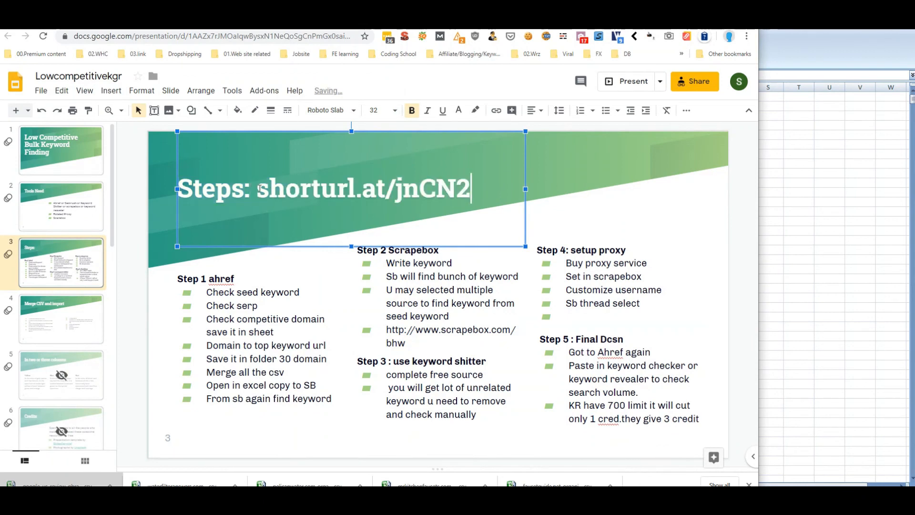
left_click(550, 225)
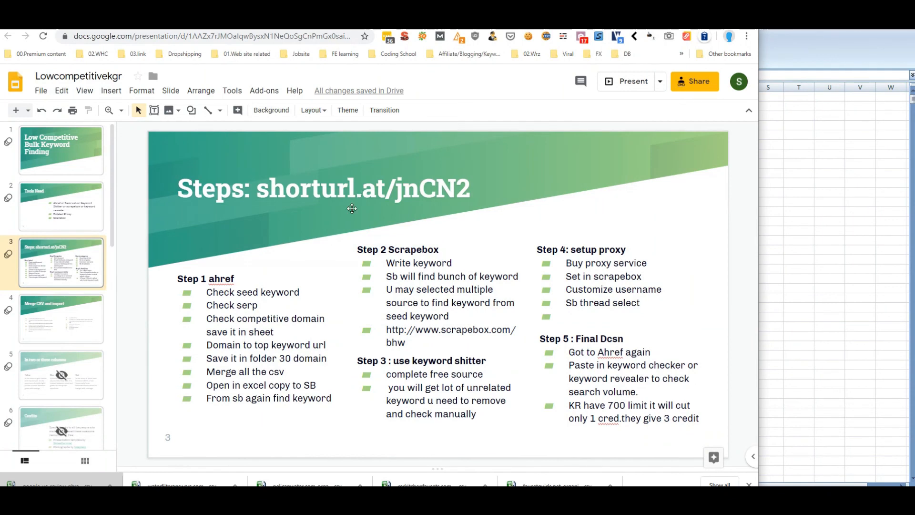
key("Page_Down")
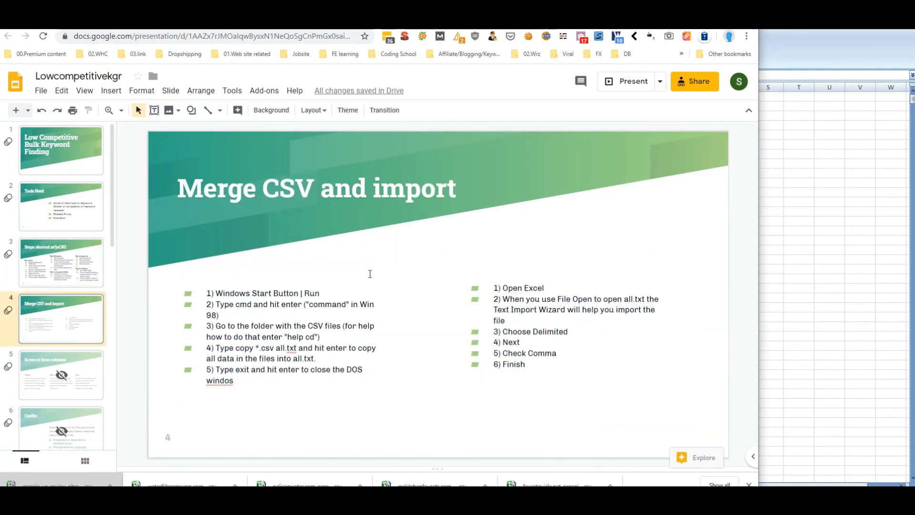